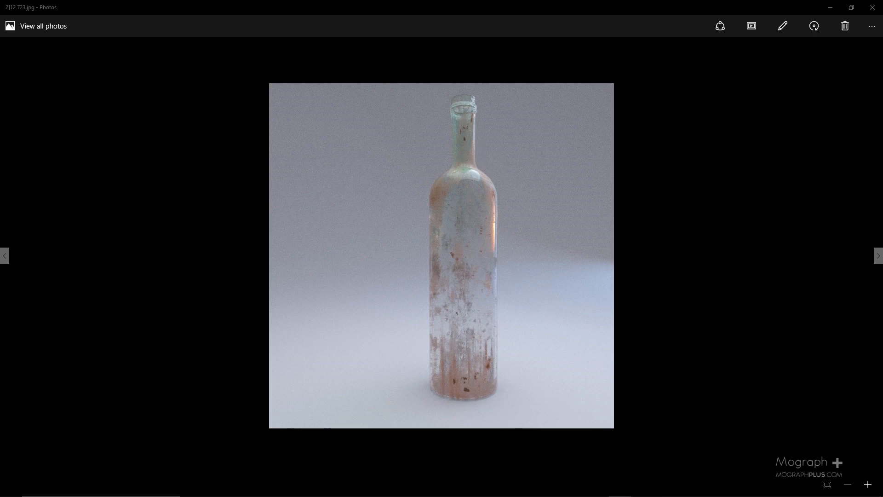
Study the reference photos of dirty glass bottles and switch to the bottle scene in Cinema 4D
{"action": "left_click_drag", "start_coordinate": [882, 99], "coordinate": [403, 129]}
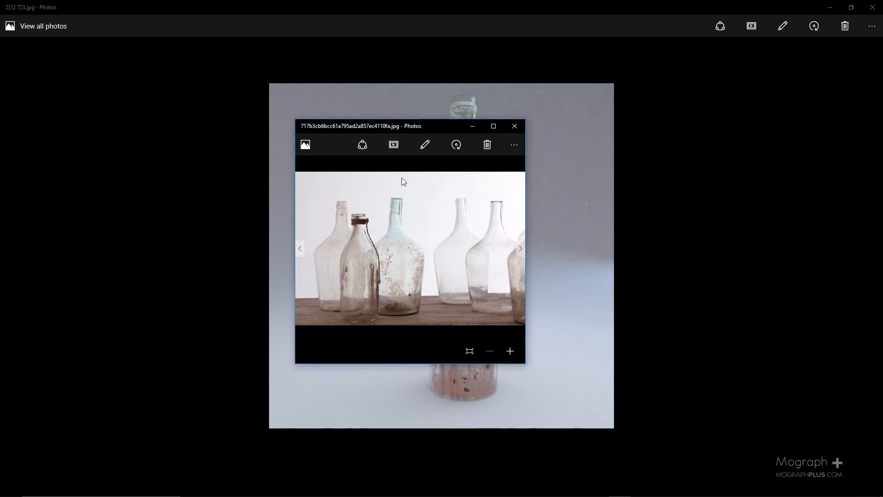
{"action": "left_click_drag", "start_coordinate": [408, 126], "coordinate": [248, 79]}
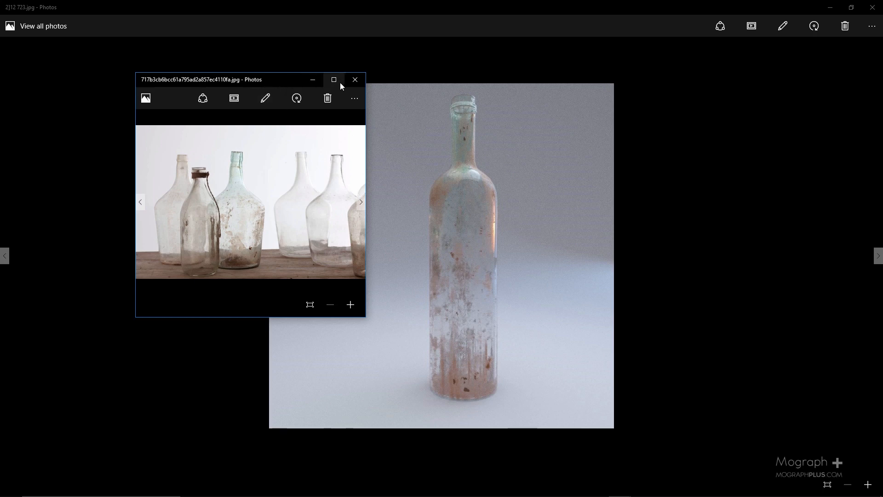
{"action": "left_click", "coordinate": [355, 81]}
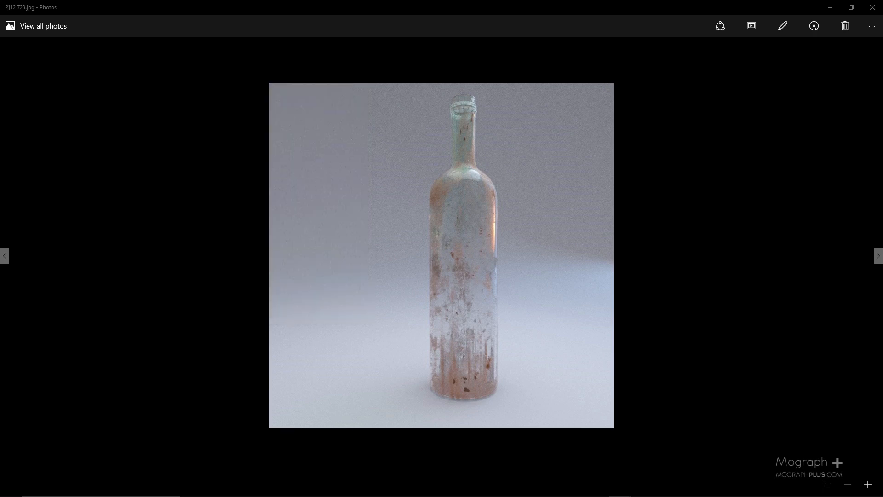
{"action": "left_click_drag", "start_coordinate": [671, 2], "coordinate": [882, 85]}
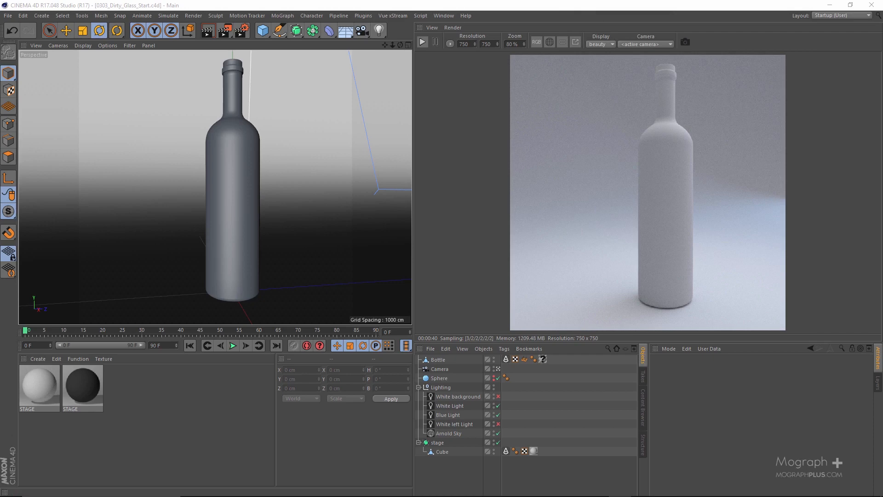
{"action": "left_click_drag", "start_coordinate": [611, 125], "coordinate": [882, 175]}
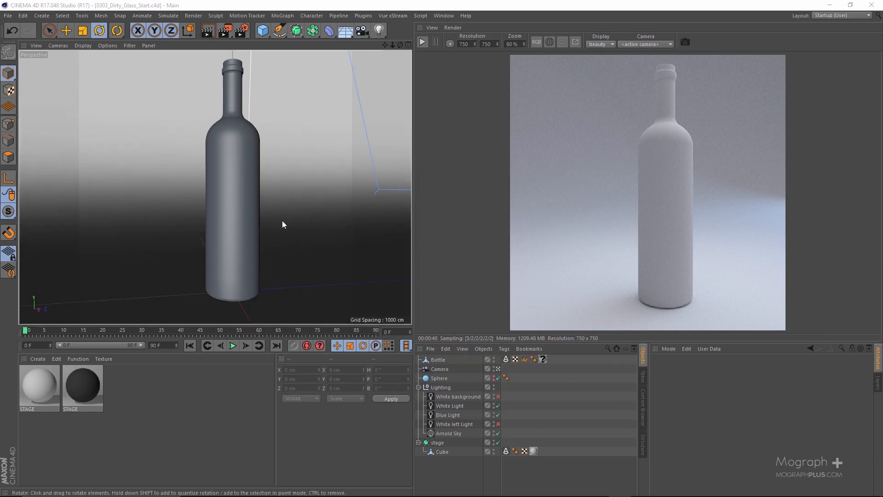
Create an Arnold Shader Network material and name it Dirty_Glass
{"action": "left_click", "coordinate": [42, 360]}
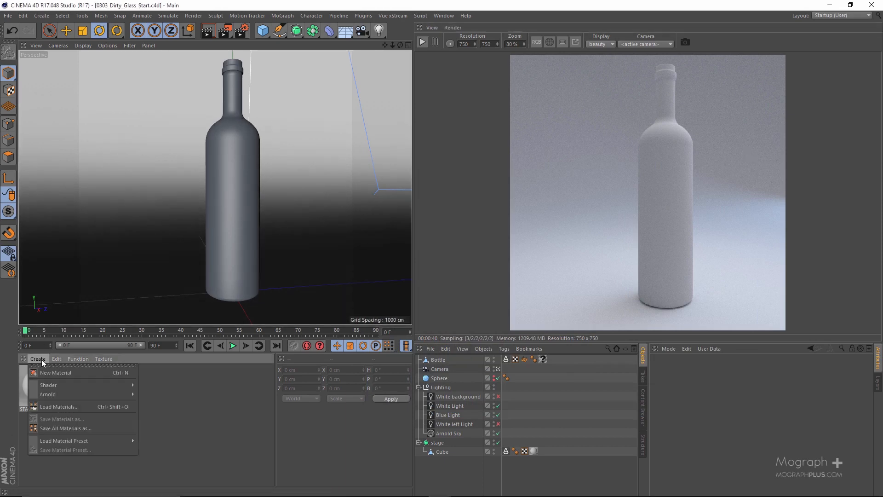
{"action": "mouse_move", "coordinate": [134, 386]}
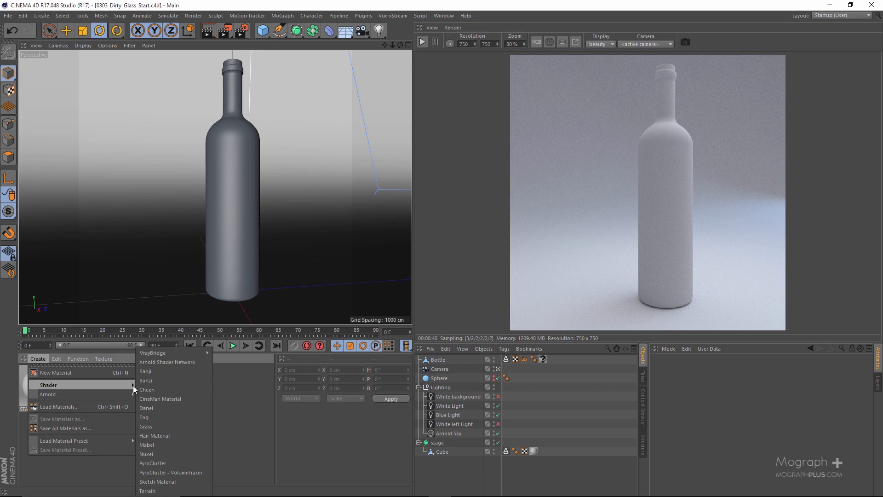
{"action": "left_click", "coordinate": [178, 361]}
{"action": "double_click", "coordinate": [27, 409]}
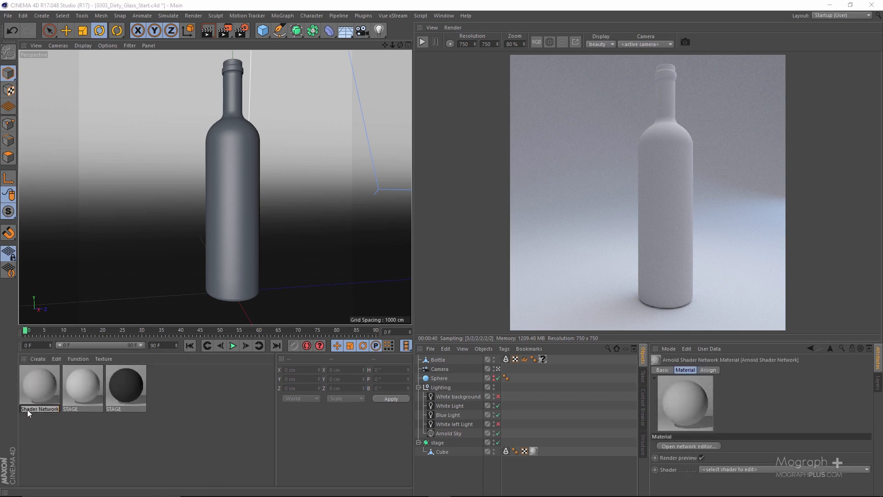
{"action": "type", "text": "Dirty_Glass"}
{"action": "key", "text": "Return"}
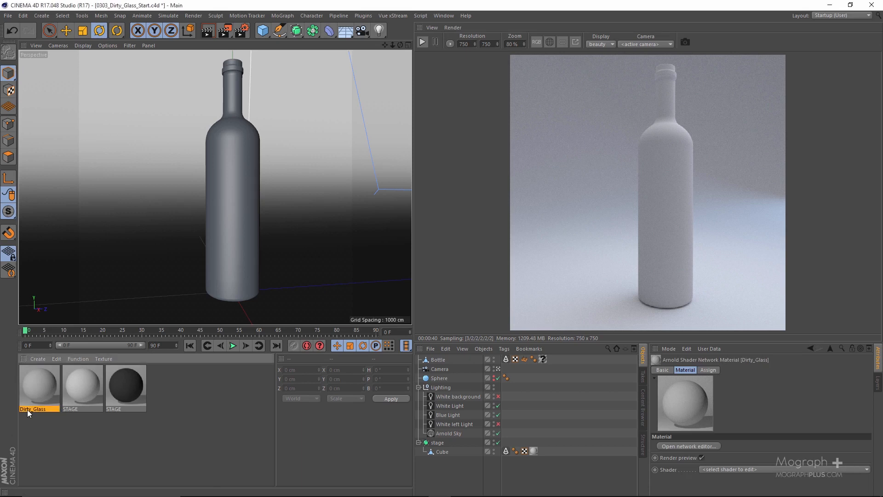
Open the Dirty_Glass material in the Arnold Shader Network Editor and close the Material Editor
{"action": "double_click", "coordinate": [26, 385]}
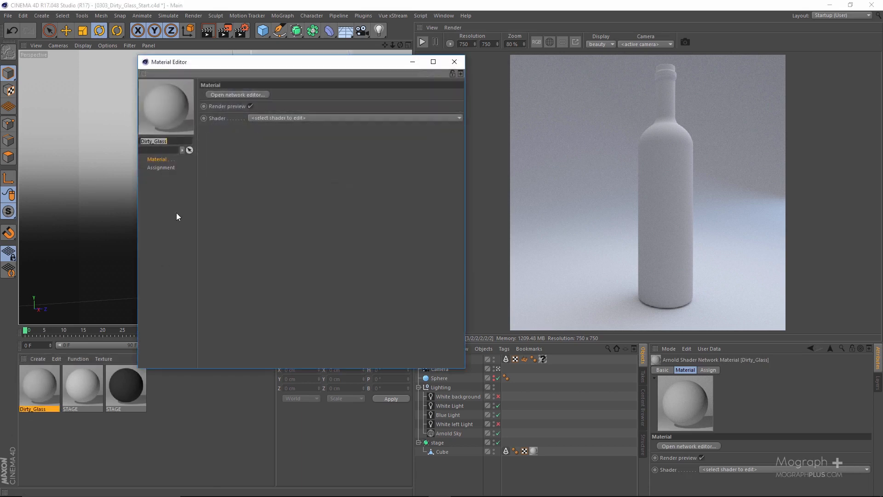
{"action": "left_click", "coordinate": [234, 95]}
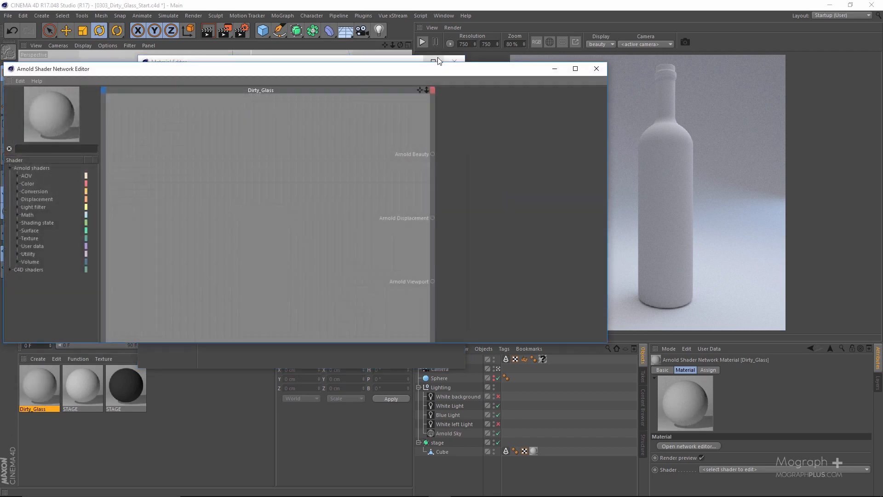
{"action": "left_click", "coordinate": [454, 60]}
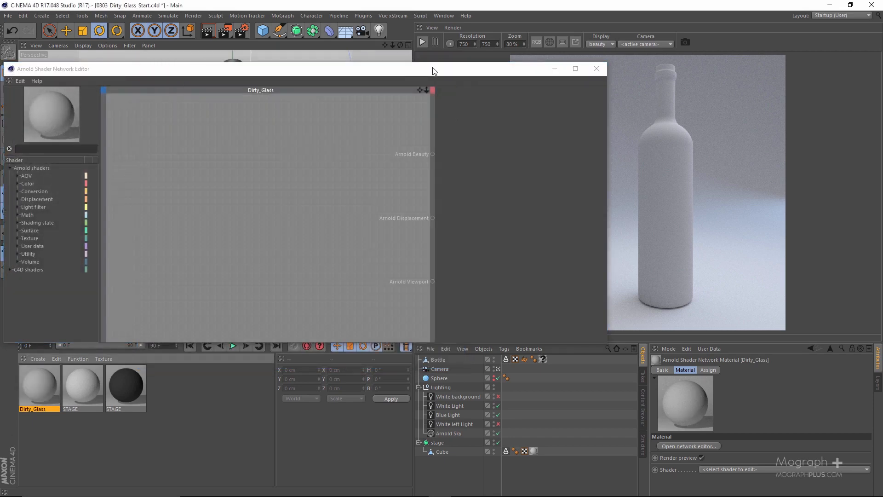
{"action": "left_click_drag", "start_coordinate": [431, 68], "coordinate": [432, 32]}
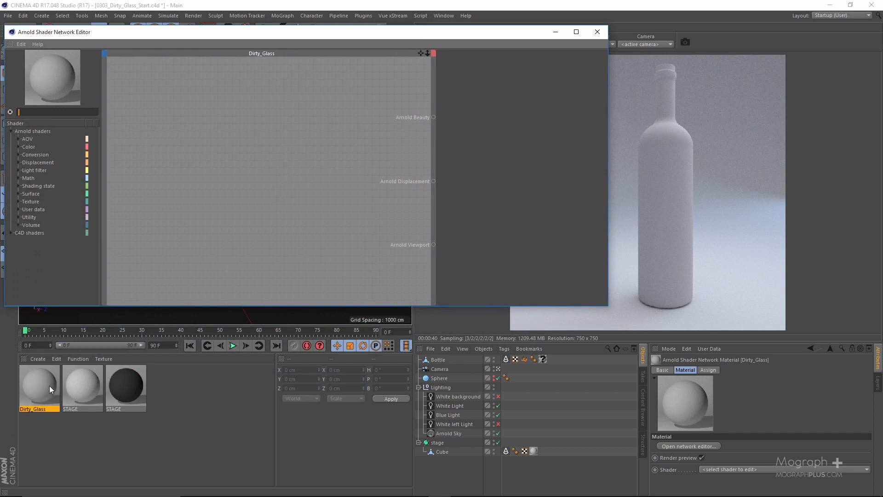
Assign the Dirty_Glass material to the Bottle object's existing empty texture tag and check the tag's settings
{"action": "mouse_move", "coordinate": [52, 386]}
{"action": "left_mouse_down"}
{"action": "mouse_move", "coordinate": [375, 430]}
{"action": "mouse_move", "coordinate": [396, 410]}
{"action": "mouse_move", "coordinate": [540, 382]}
{"action": "mouse_move", "coordinate": [57, 418]}
{"action": "mouse_move", "coordinate": [55, 392]}
{"action": "left_mouse_up"}
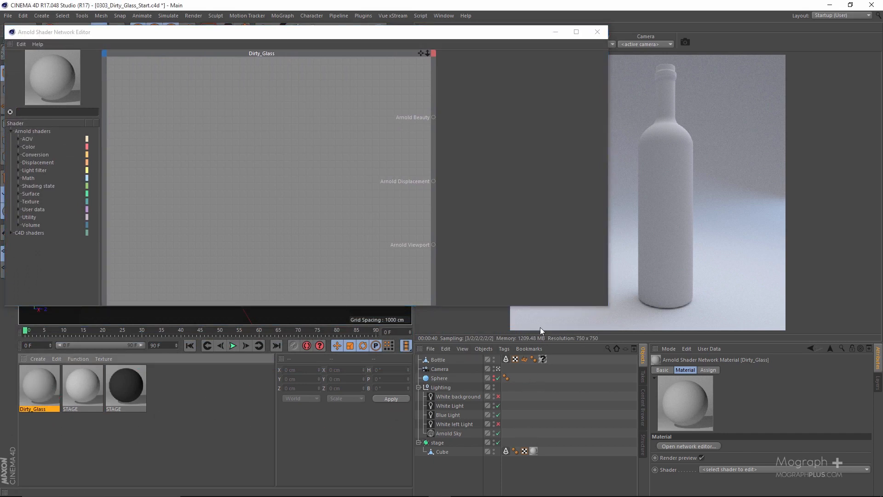
{"action": "left_click", "coordinate": [544, 359]}
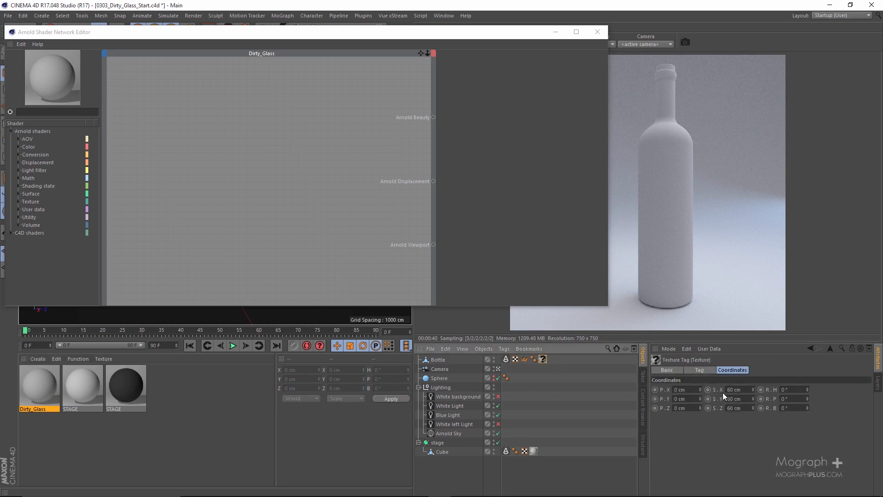
{"action": "left_click", "coordinate": [700, 370]}
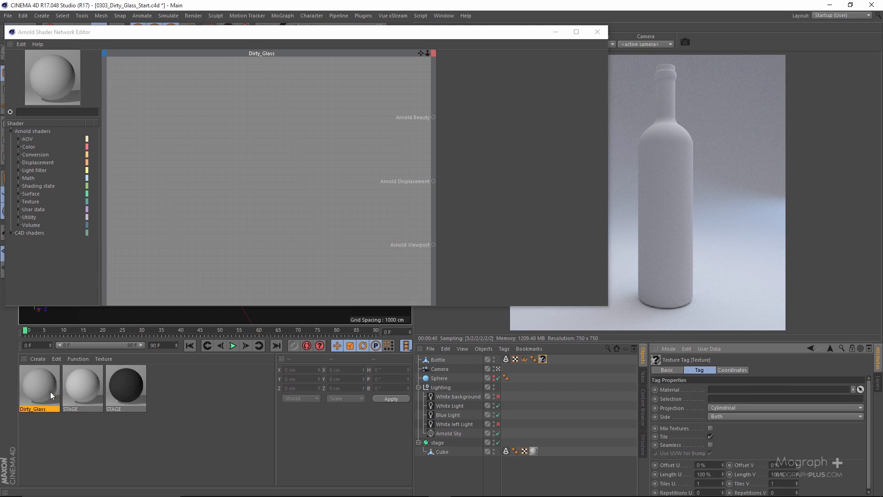
{"action": "left_click_drag", "start_coordinate": [51, 395], "coordinate": [542, 360]}
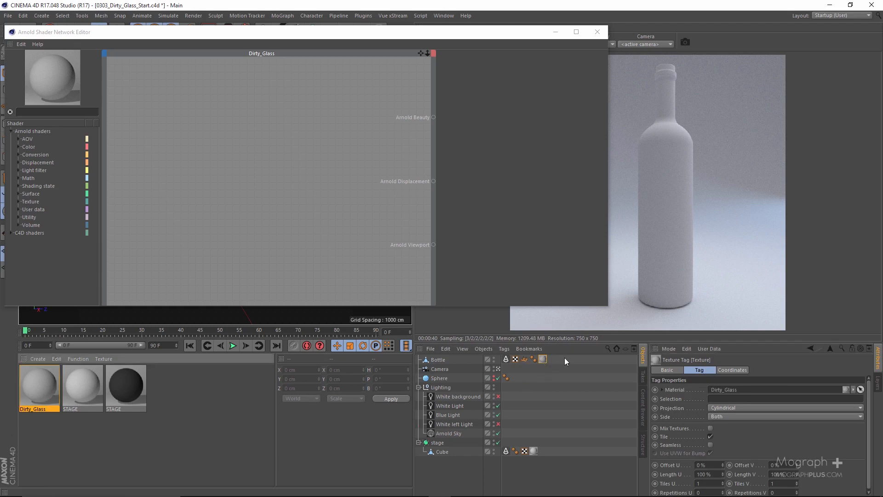
{"action": "left_click", "coordinate": [732, 369]}
{"action": "left_click", "coordinate": [707, 369]}
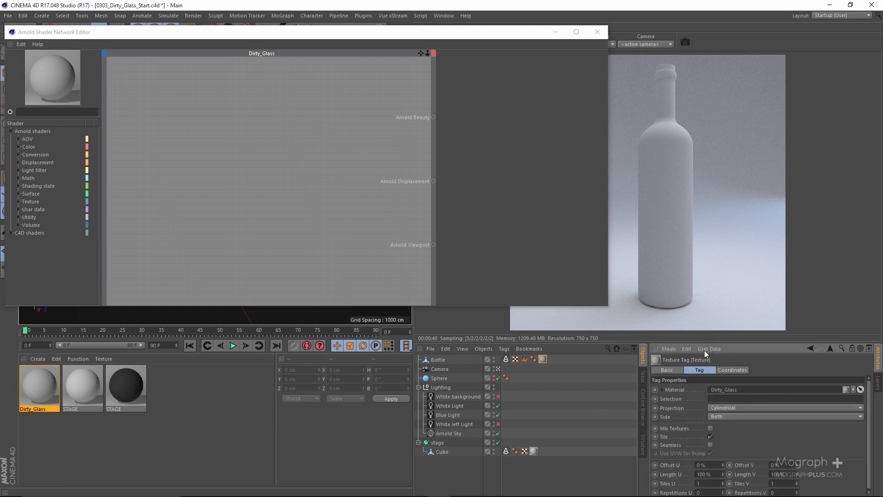
Add an alSurface shader to the Dirty_Glass network and connect its output to Arnold Beauty
{"action": "left_click", "coordinate": [40, 112]}
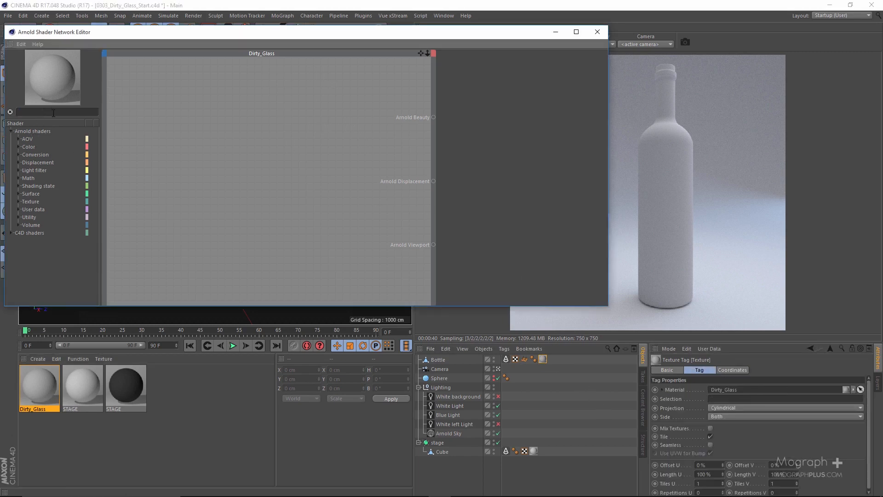
{"action": "type", "text": "als"}
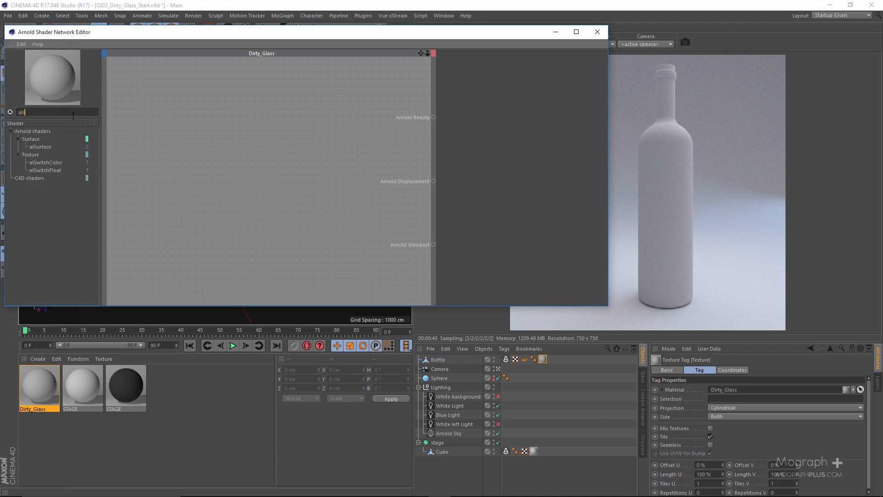
{"action": "left_click_drag", "start_coordinate": [50, 146], "coordinate": [240, 173]}
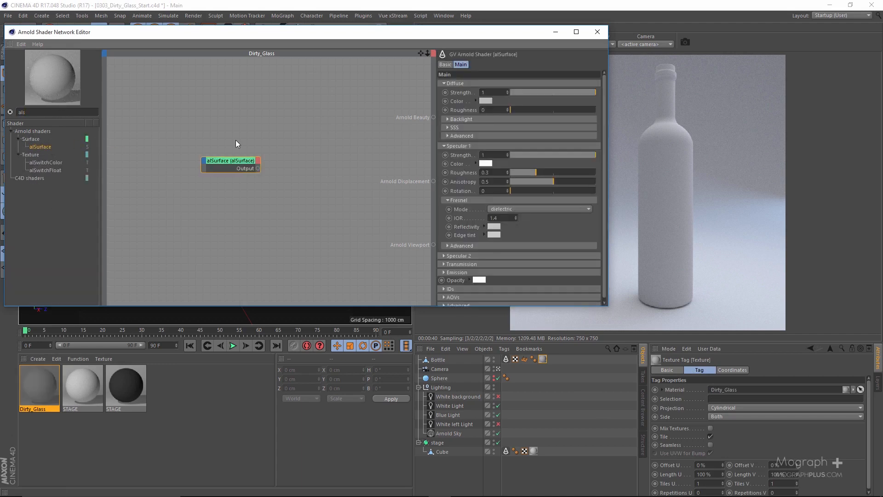
{"action": "key", "text": "q"}
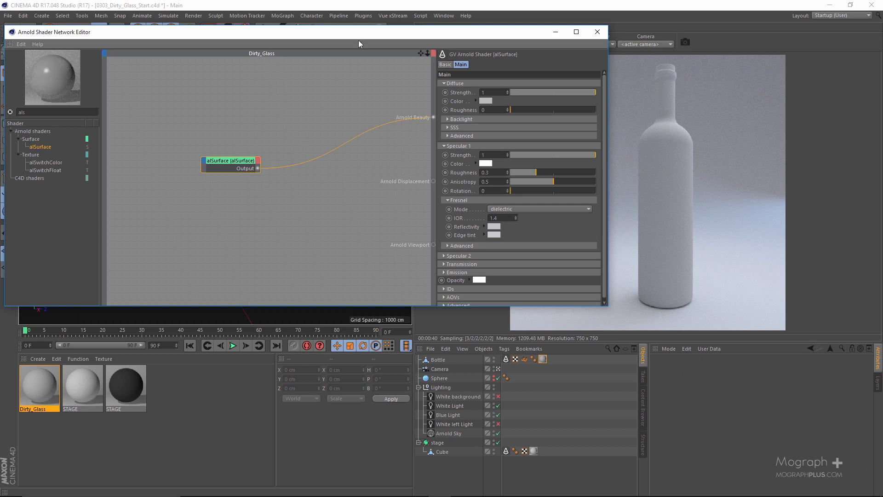
Set the alSurface diffuse strength to 0 and start an interactive render limited to a region around the bottle
{"action": "left_click_drag", "start_coordinate": [359, 35], "coordinate": [283, 35]}
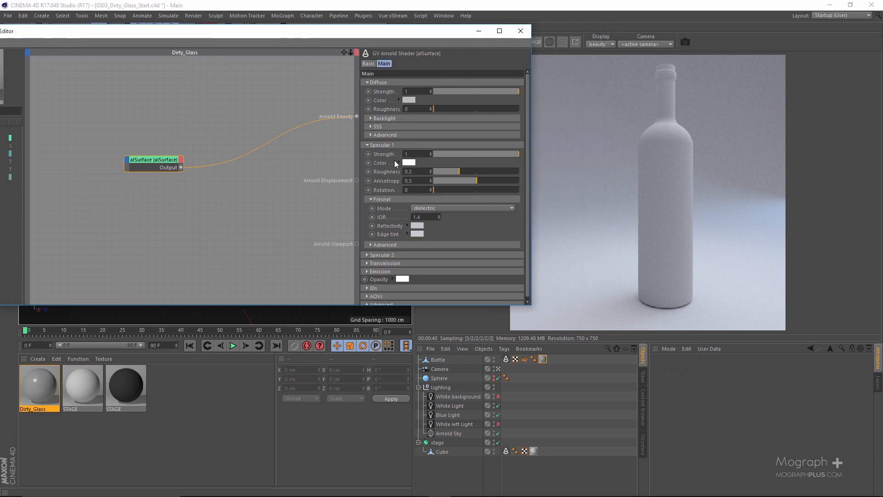
{"action": "left_click_drag", "start_coordinate": [453, 92], "coordinate": [414, 95]}
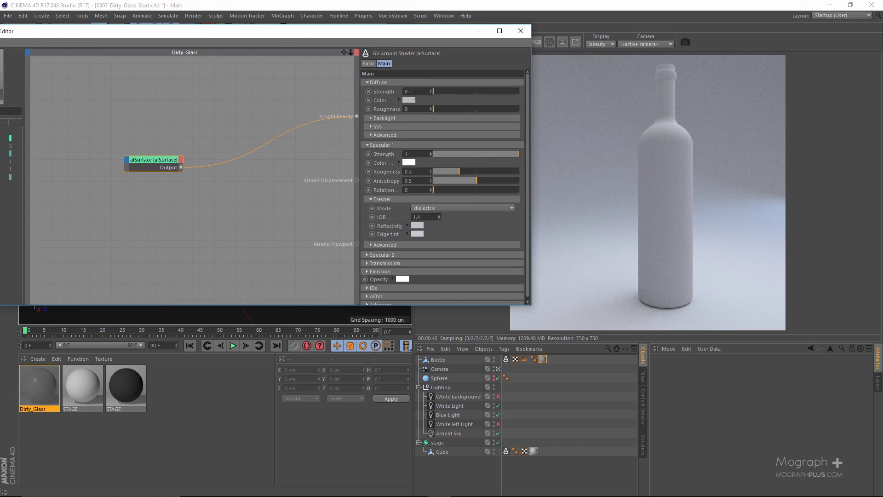
{"action": "left_click_drag", "start_coordinate": [461, 33], "coordinate": [443, 62]}
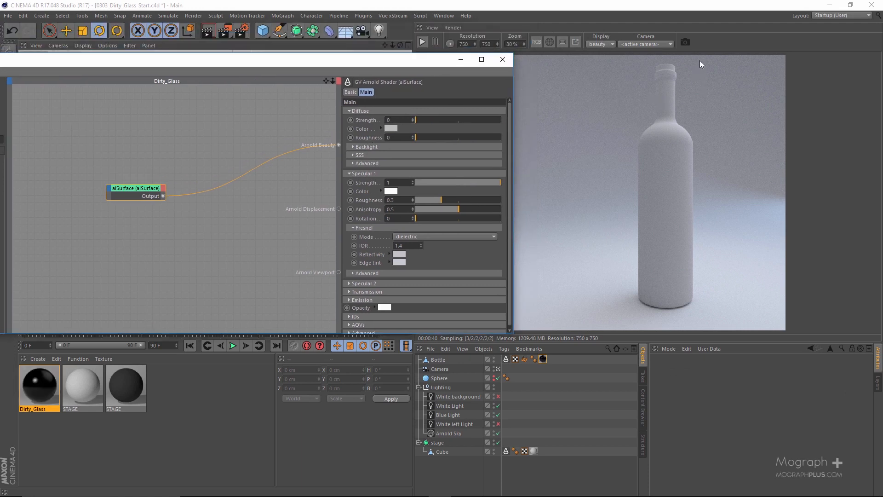
{"action": "left_click_drag", "start_coordinate": [706, 57], "coordinate": [621, 323]}
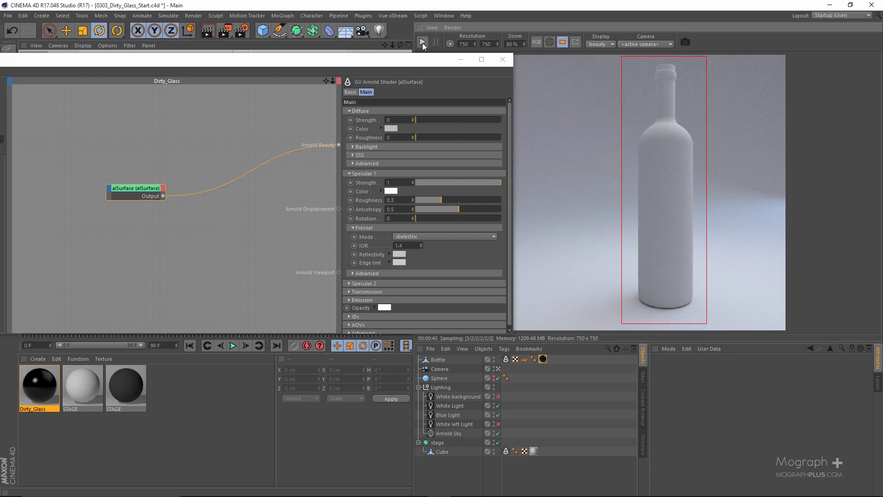
{"action": "left_click", "coordinate": [422, 42]}
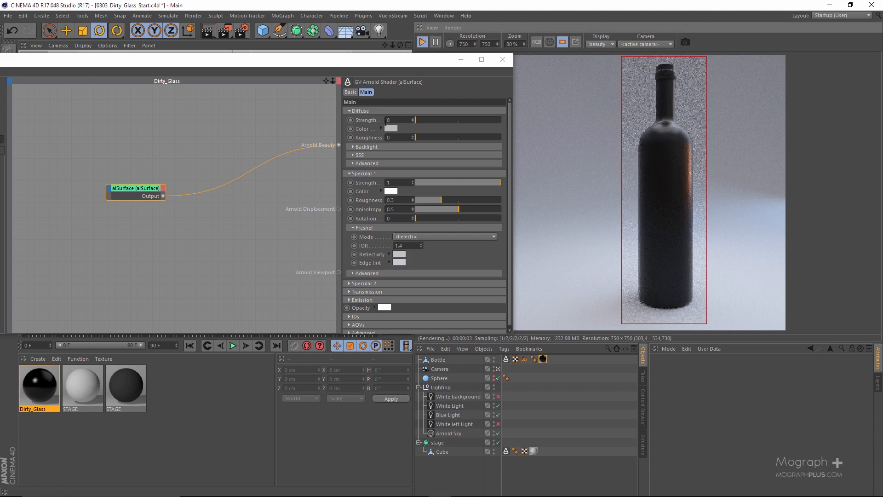
Set the alSurface Specular 1 roughness to 0.15 and its Fresnel IOR to 1.51
{"action": "left_click", "coordinate": [409, 200]}
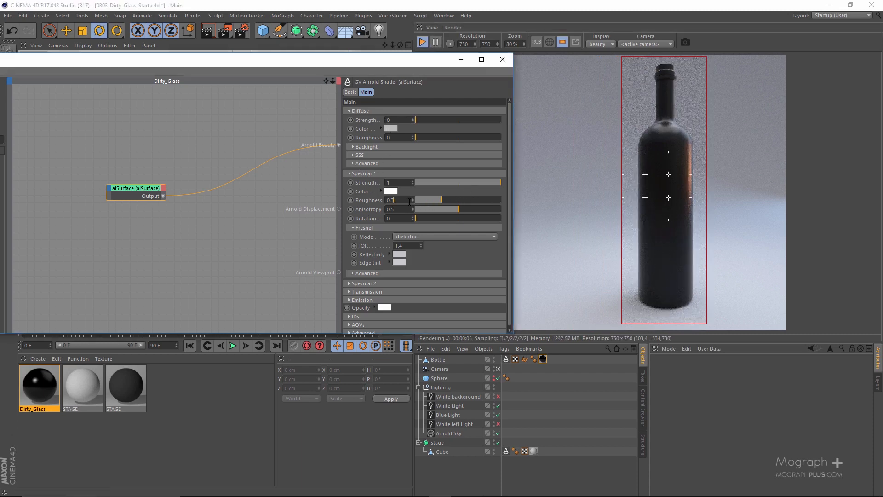
{"action": "type", "text": "15"}
{"action": "key", "text": "Return"}
{"action": "left_click", "coordinate": [409, 245]}
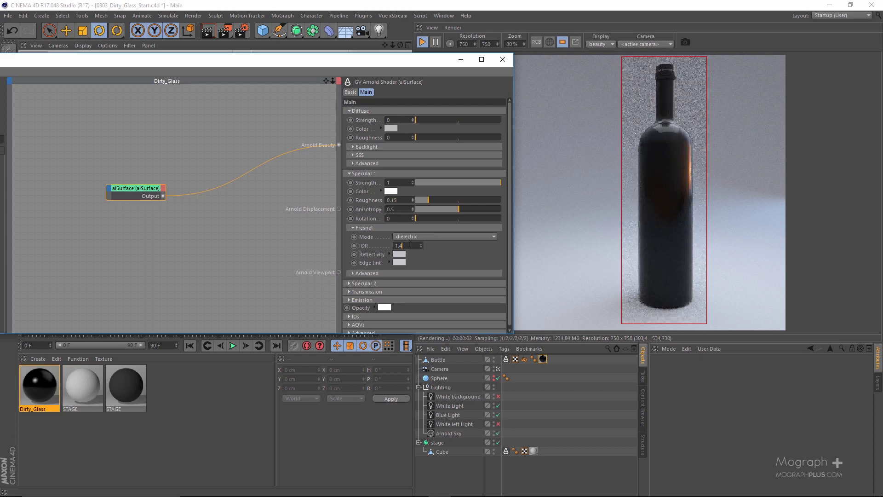
{"action": "key", "text": "BackSpace"}
{"action": "type", "text": "51"}
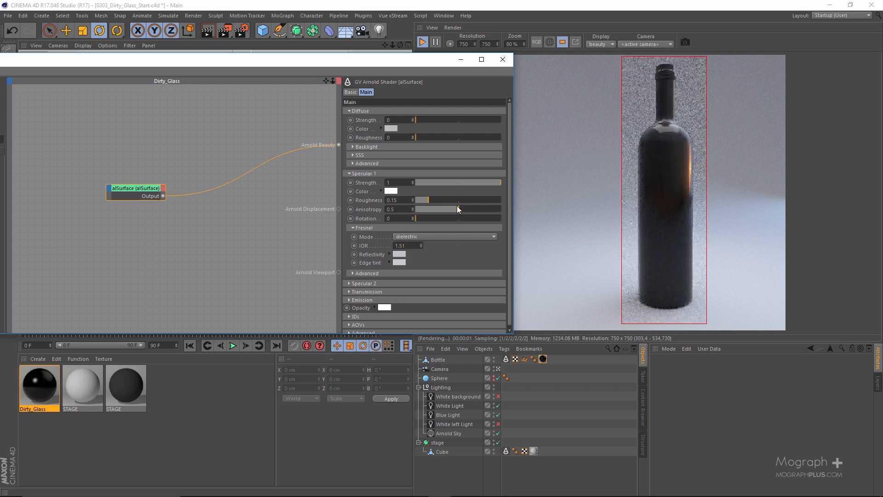
{"action": "left_click", "coordinate": [354, 173]}
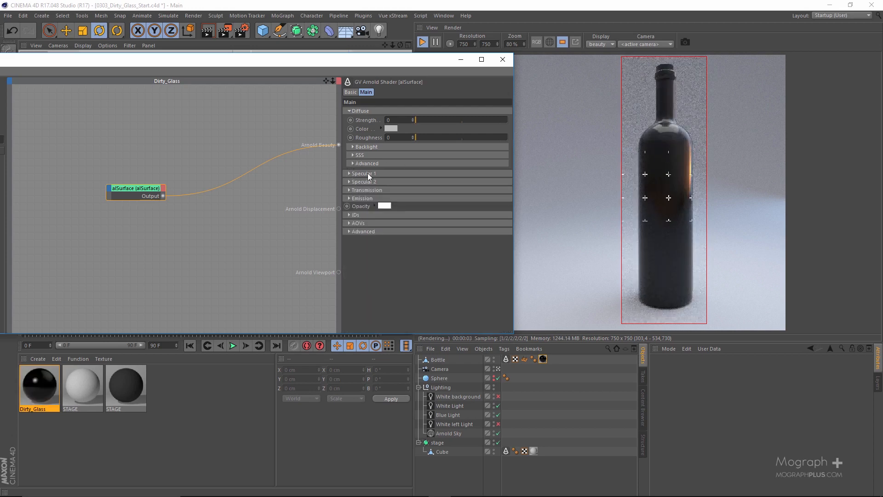
Set the alSurface transmission strength to 0.95 and its transmission IOR to 1.51
{"action": "left_click", "coordinate": [368, 190]}
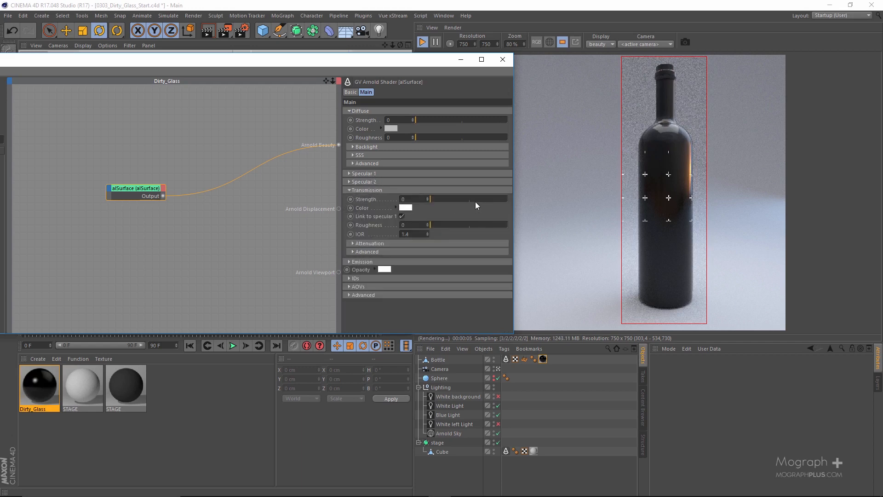
{"action": "type", "text": ".95"}
{"action": "key", "text": "Return"}
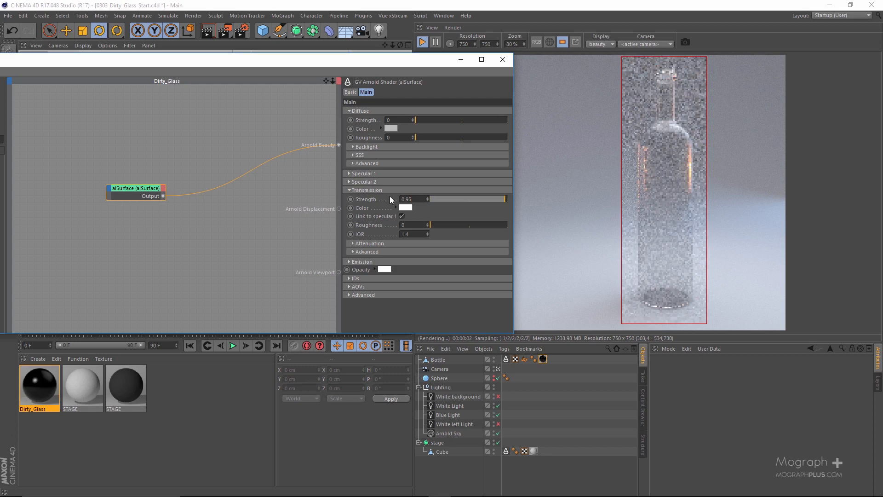
{"action": "double_click", "coordinate": [420, 233]}
{"action": "type", "text": "1.51"}
{"action": "key", "text": "Return"}
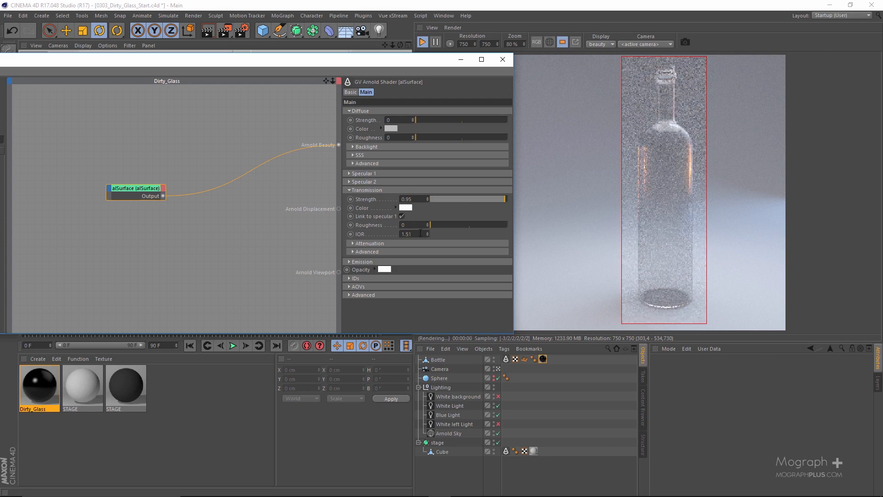
{"action": "left_click", "coordinate": [377, 189]}
{"action": "left_click", "coordinate": [377, 188]}
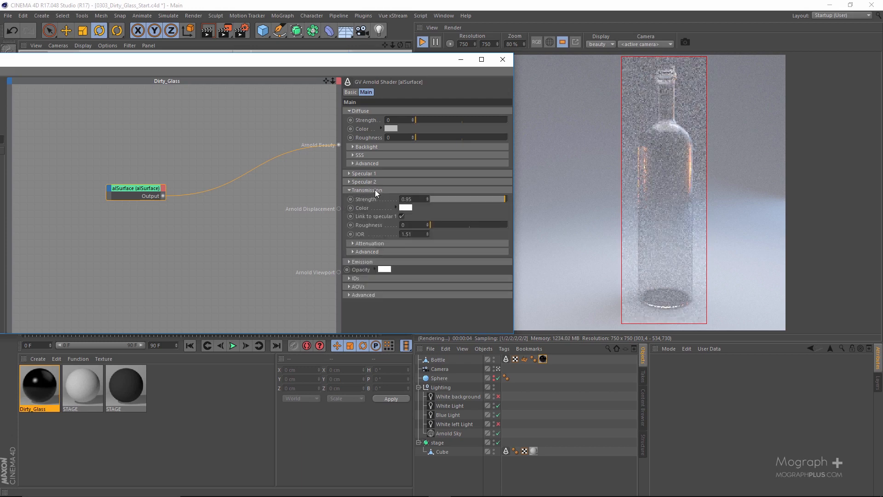
Open the alSurface transmission attenuation settings and examine the glass tint in the bottle reference photo at full size
{"action": "left_click", "coordinate": [374, 244]}
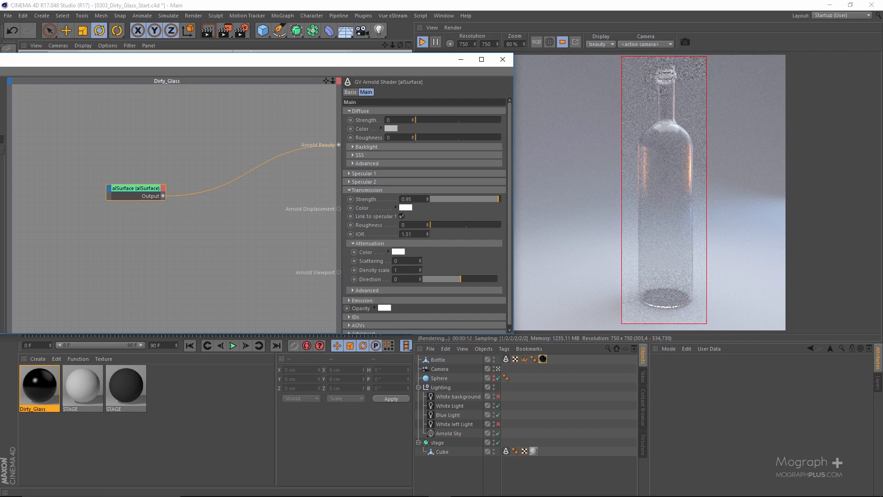
{"action": "left_click_drag", "start_coordinate": [882, 68], "coordinate": [521, 69]}
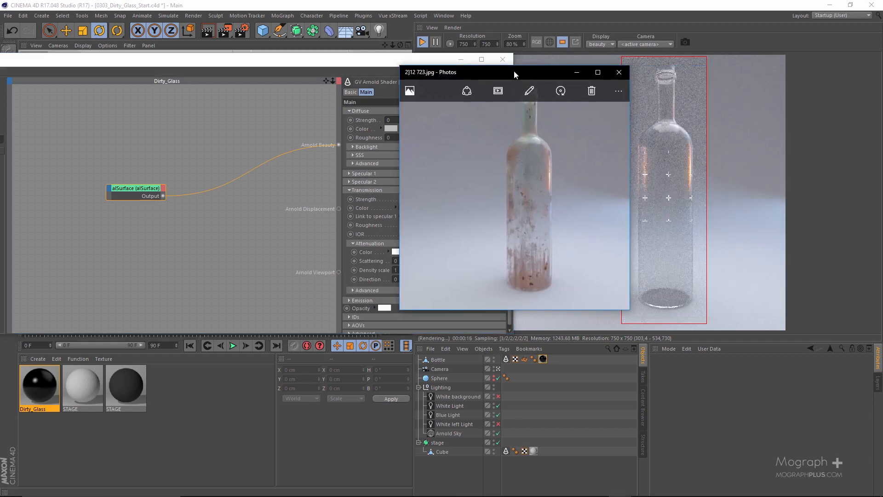
{"action": "double_click", "coordinate": [514, 70]}
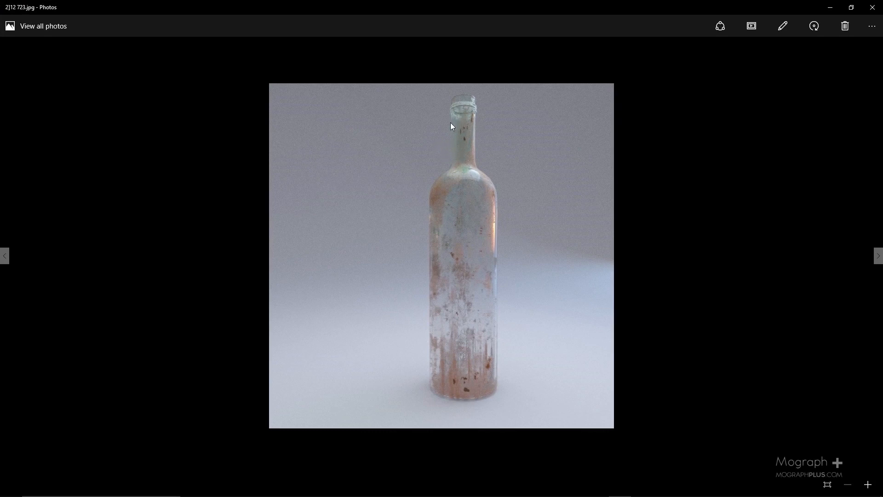
{"action": "double_click", "coordinate": [473, 4]}
{"action": "left_click_drag", "start_coordinate": [650, 81], "coordinate": [882, 119]}
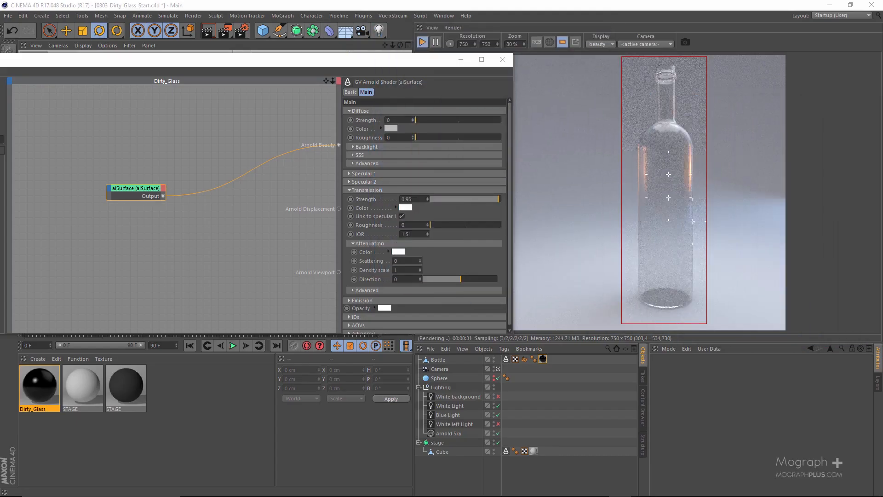
Set the alSurface transmission attenuation color to turquoise (RGB 44, 239, 222) and its density scale to 20
{"action": "left_click", "coordinate": [398, 252]}
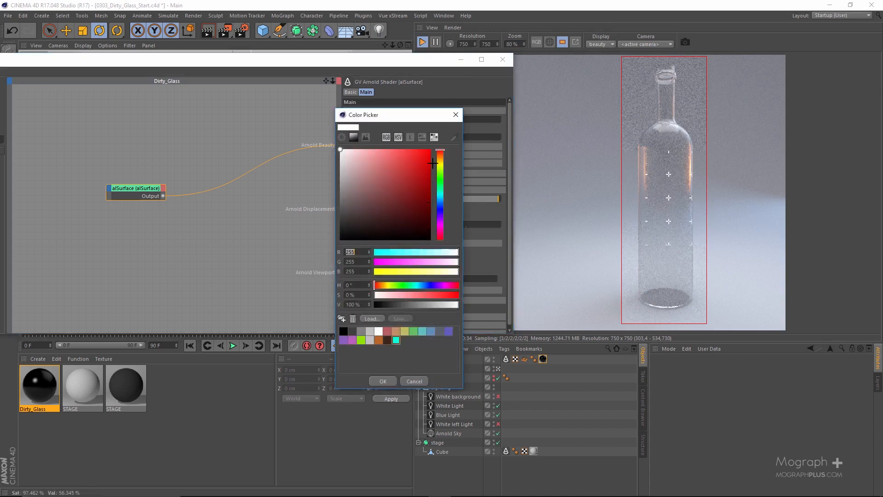
{"action": "left_click", "coordinate": [456, 137]}
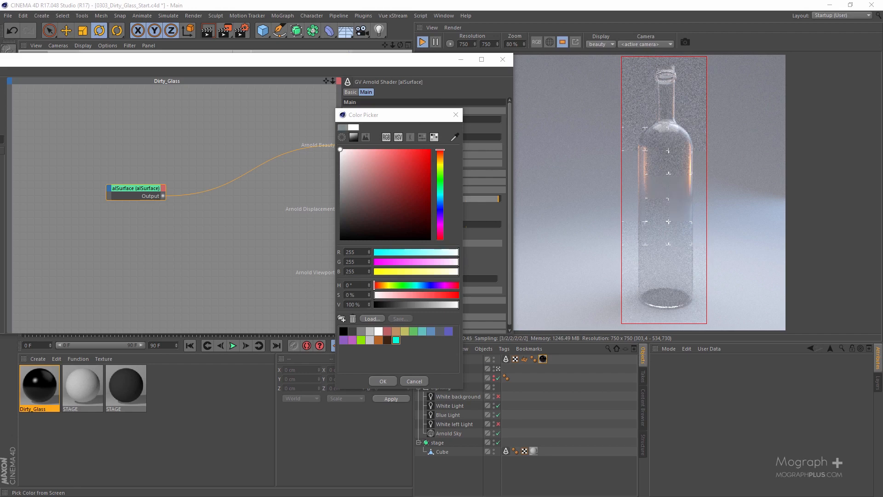
{"action": "left_click", "coordinate": [669, 150]}
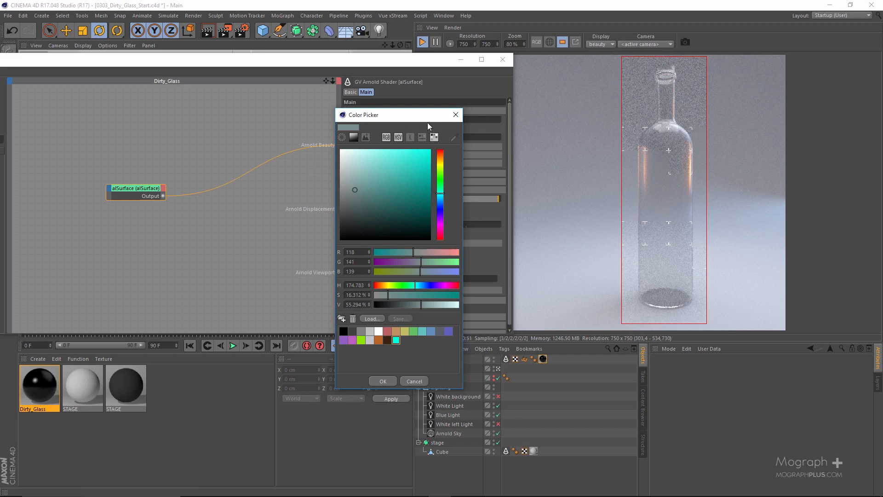
{"action": "left_click", "coordinate": [414, 155]}
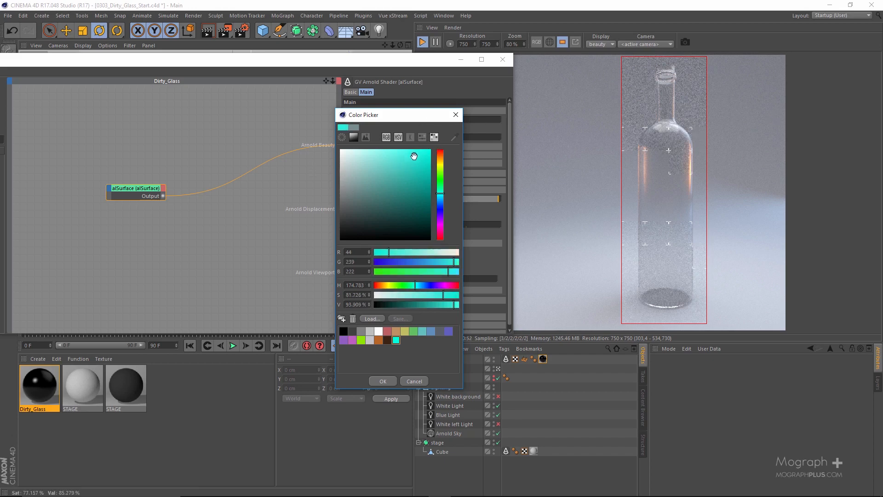
{"action": "left_click", "coordinate": [383, 380]}
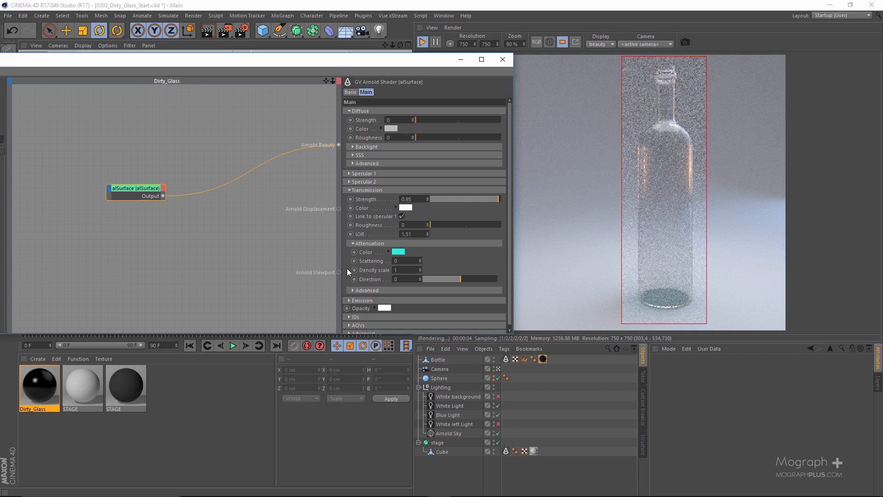
{"action": "type", "text": "20"}
{"action": "key", "text": "Return"}
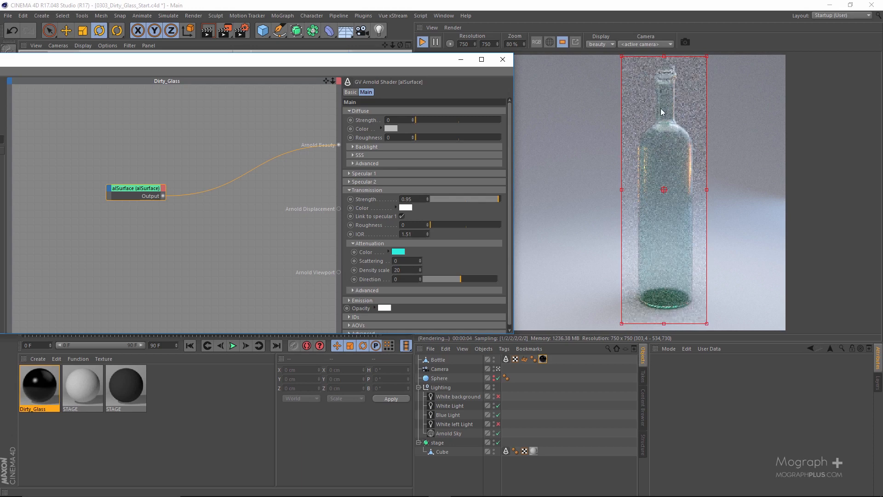
Change the attenuation color to the saved turquoise swatch (RGB 5, 254, 228) and set the density scale to 40
{"action": "left_click", "coordinate": [392, 251]}
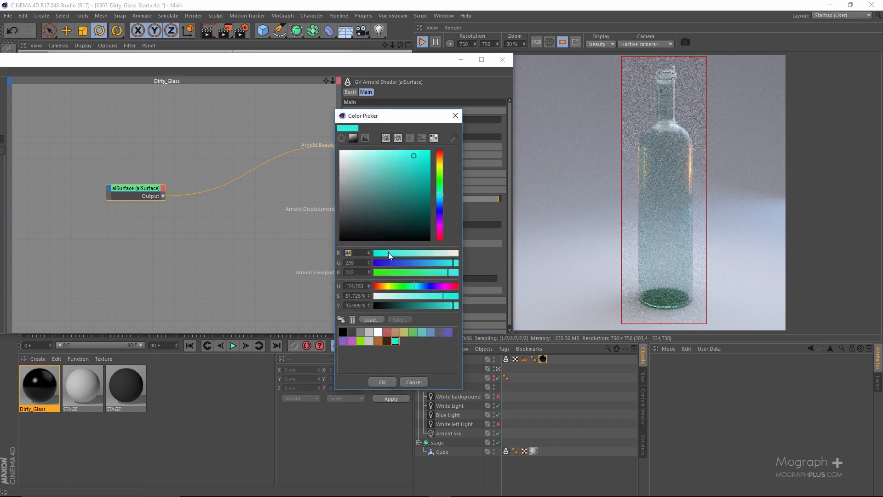
{"action": "left_click", "coordinate": [394, 341]}
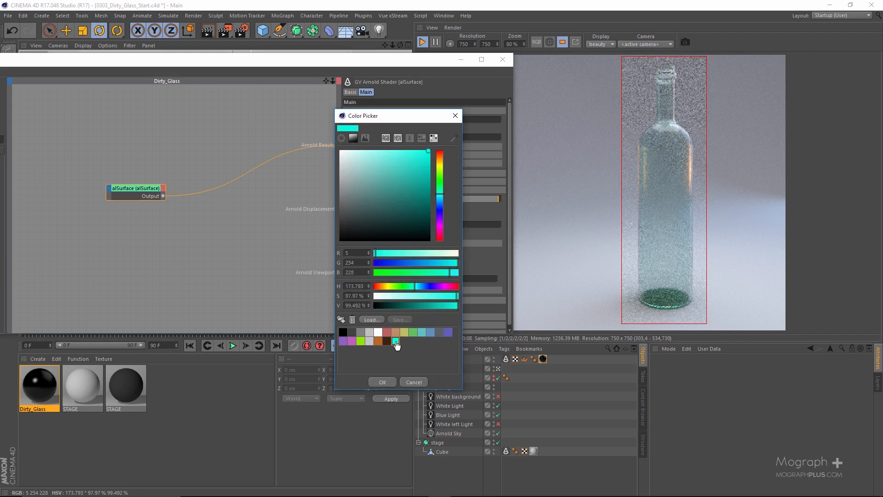
{"action": "left_click", "coordinate": [378, 383]}
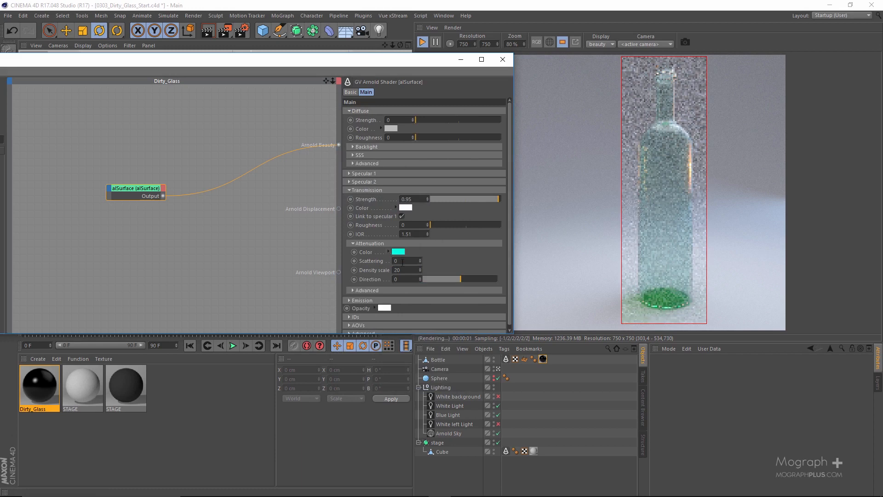
{"action": "left_click_drag", "start_coordinate": [408, 270], "coordinate": [371, 268]}
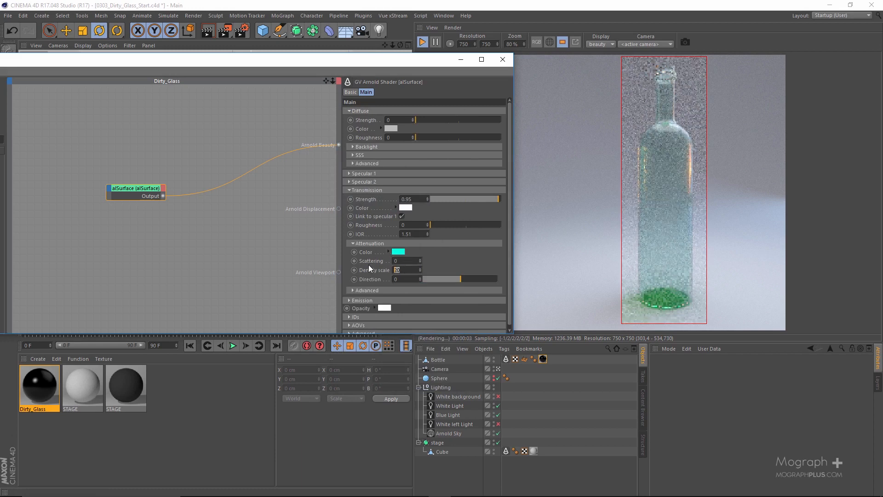
{"action": "type", "text": "40"}
{"action": "key", "text": "Return"}
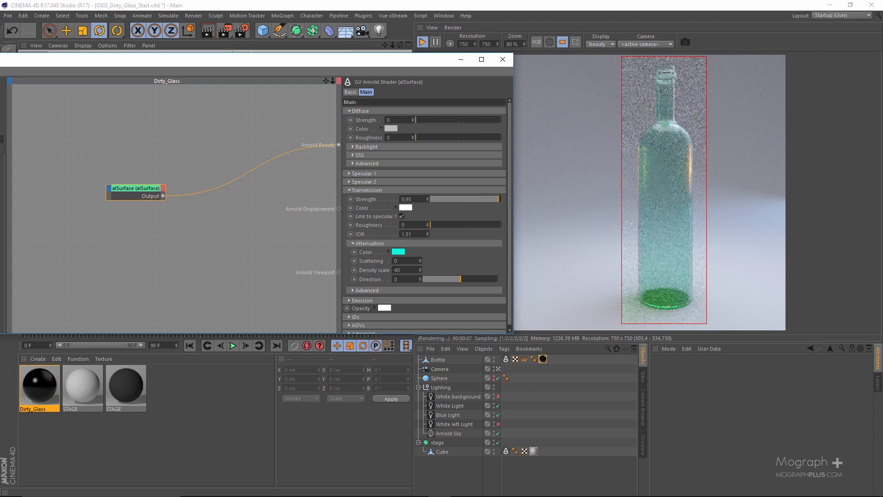
Compare the tinted bottle render with the bottle reference photo, checking the glass color
{"action": "left_click_drag", "start_coordinate": [882, 66], "coordinate": [446, 79]}
{"action": "double_click", "coordinate": [446, 79]}
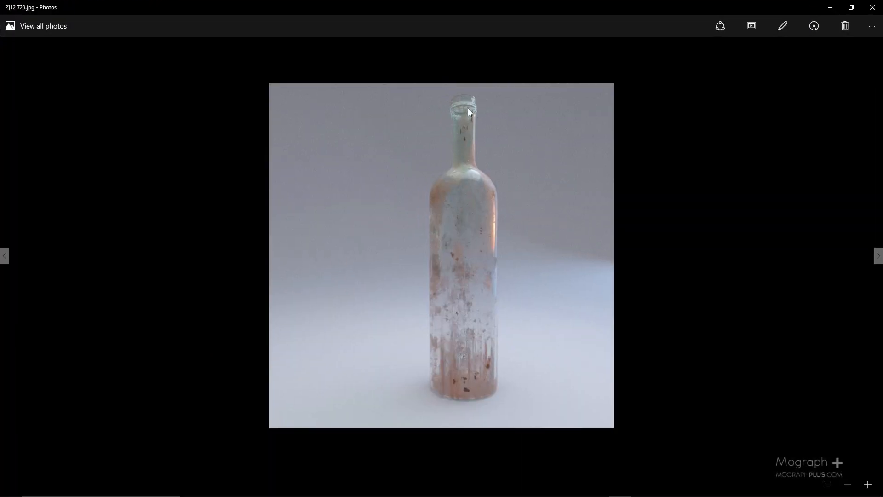
{"action": "left_click_drag", "start_coordinate": [501, 27], "coordinate": [216, 131]}
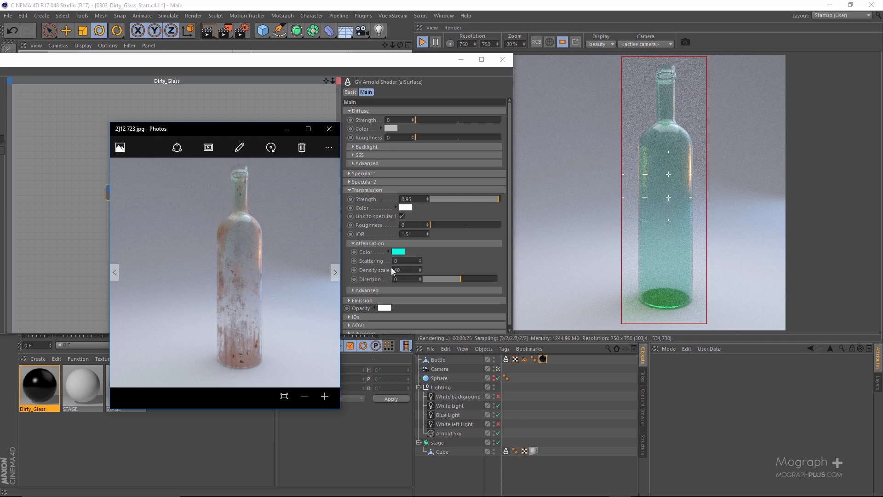
{"action": "left_click_drag", "start_coordinate": [272, 132], "coordinate": [882, 145]}
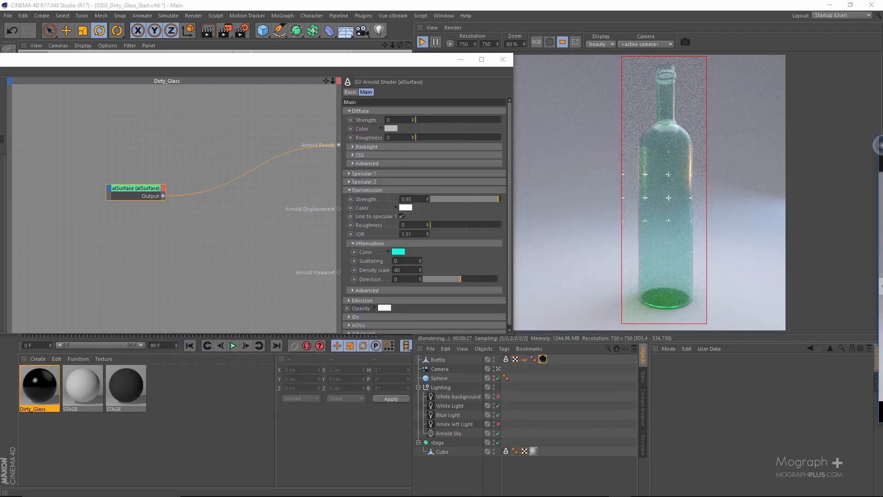
Stop the interactive render and add a state_vector shader to the Dirty_Glass network below the alSurface node
{"action": "left_click_drag", "start_coordinate": [352, 66], "coordinate": [430, 68]}
{"action": "left_click", "coordinate": [423, 45]}
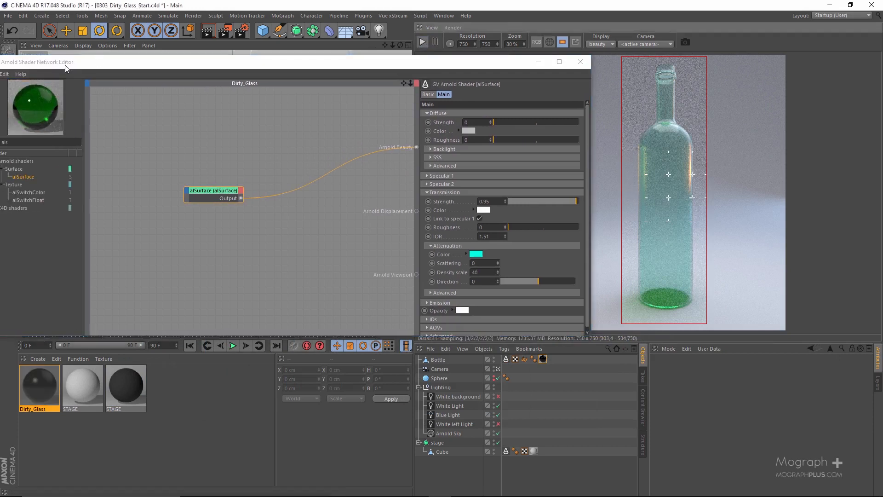
{"action": "left_click_drag", "start_coordinate": [184, 61], "coordinate": [238, 39]}
{"action": "double_click", "coordinate": [24, 124]}
{"action": "type", "text": "stt"}
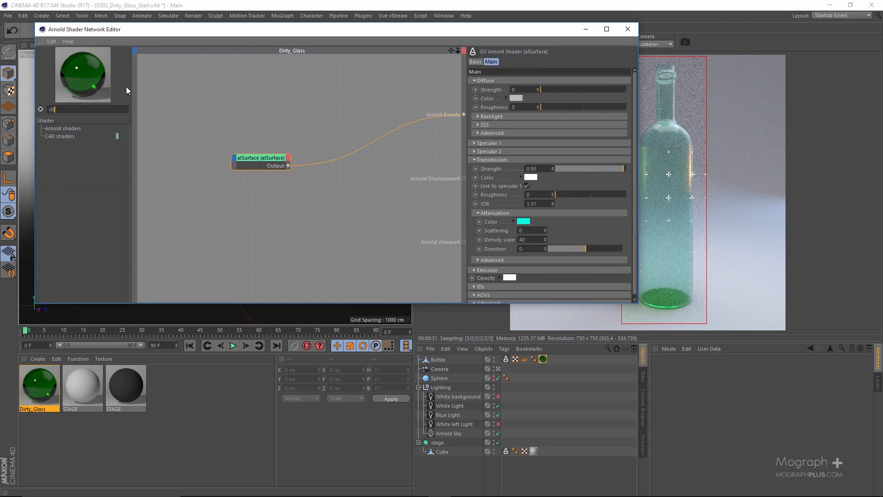
{"action": "key", "text": "BackSpace"}
{"action": "type", "text": "ate"}
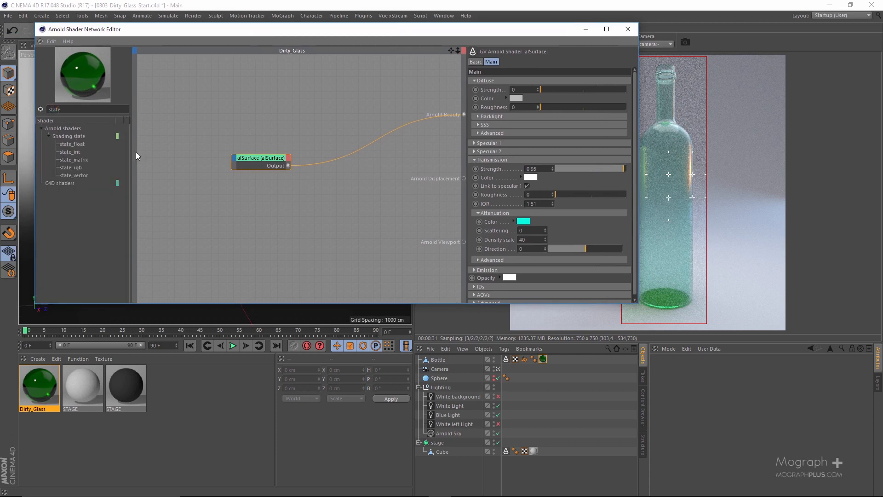
{"action": "left_click_drag", "start_coordinate": [76, 175], "coordinate": [226, 233]}
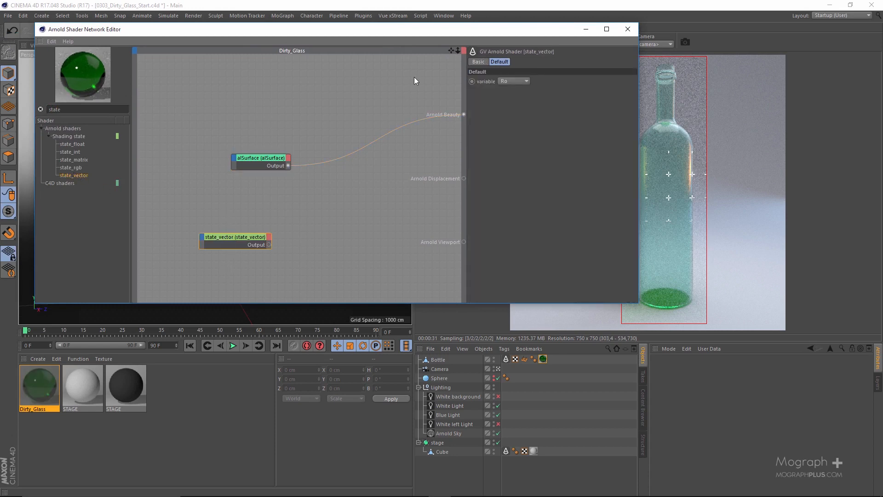
Set the state_vector variable to P and connect its output to Arnold Beauty in place of alSurface
{"action": "left_click_drag", "start_coordinate": [414, 29], "coordinate": [191, 30]}
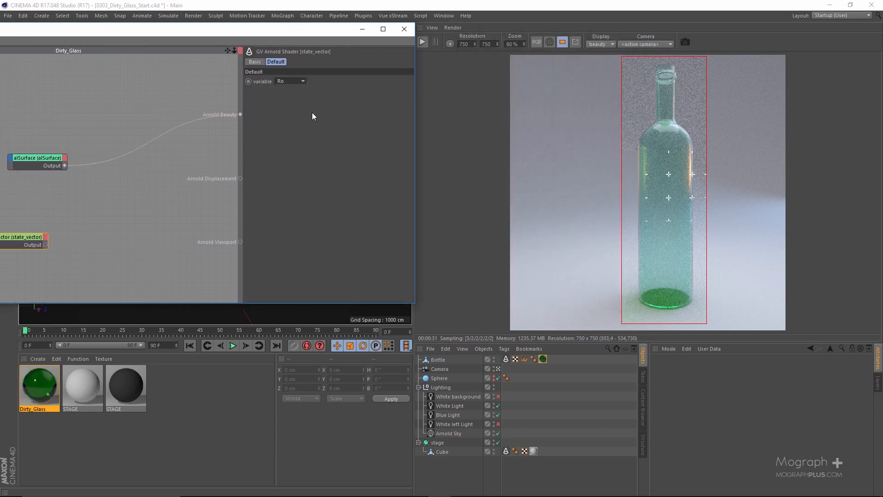
{"action": "left_click", "coordinate": [303, 82]}
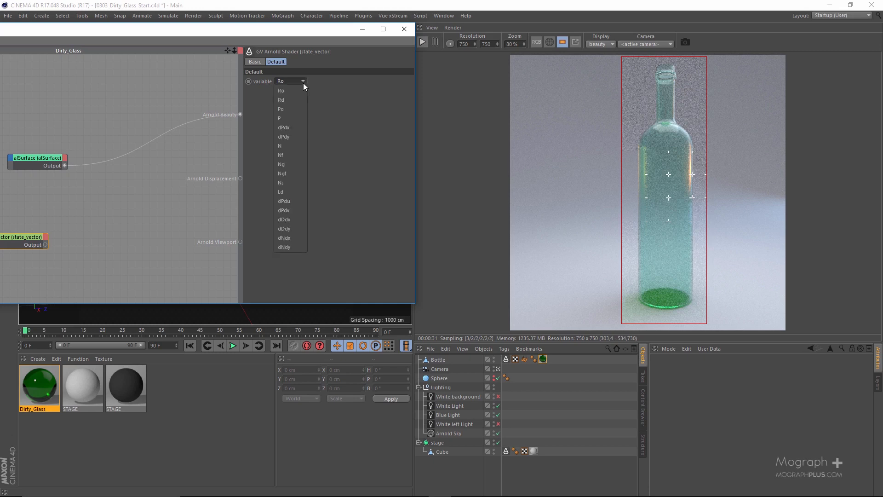
{"action": "left_click", "coordinate": [292, 118]}
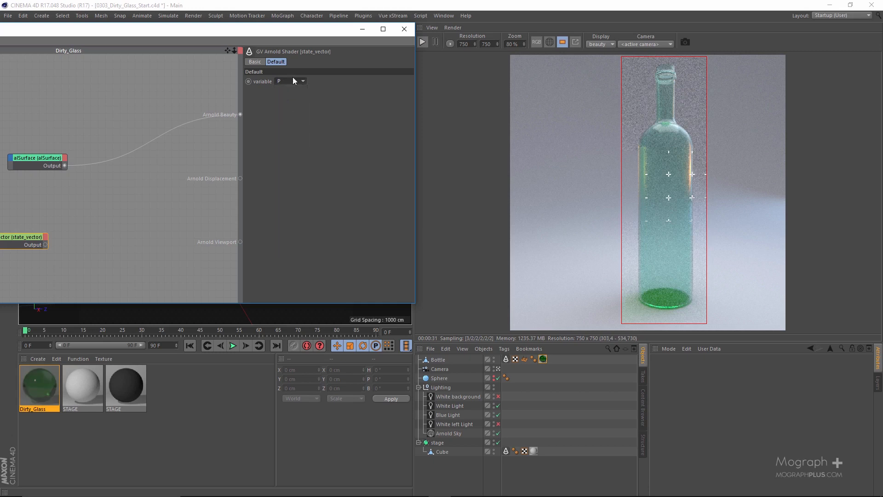
{"action": "left_click_drag", "start_coordinate": [280, 32], "coordinate": [390, 45]}
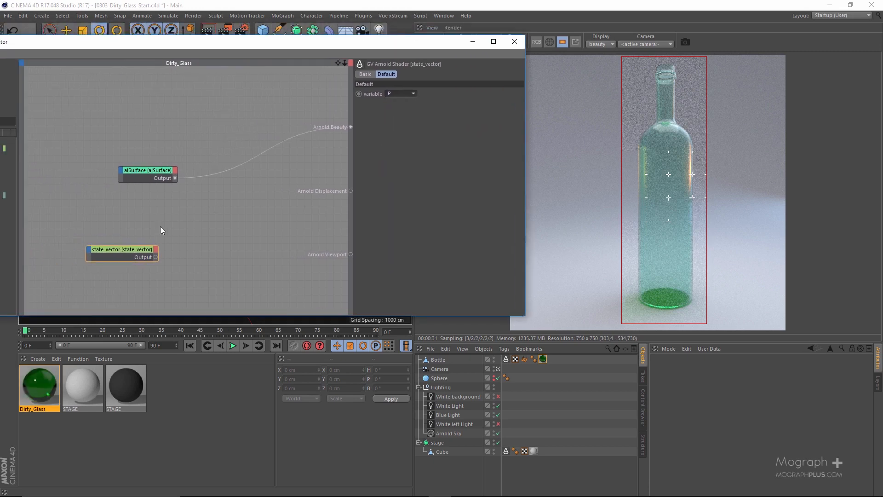
{"action": "key", "text": "alt+w"}
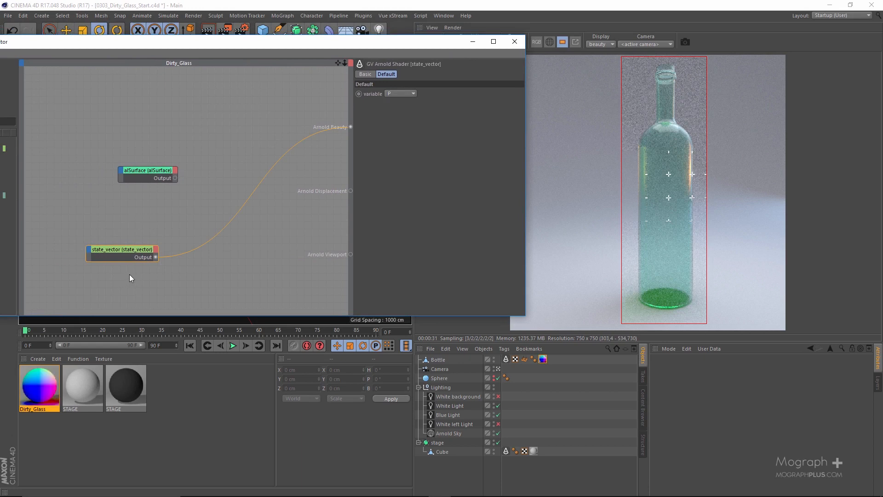
Start the interactive render again and turn off the render region so the whole frame renders
{"action": "left_click_drag", "start_coordinate": [449, 37], "coordinate": [419, 51]}
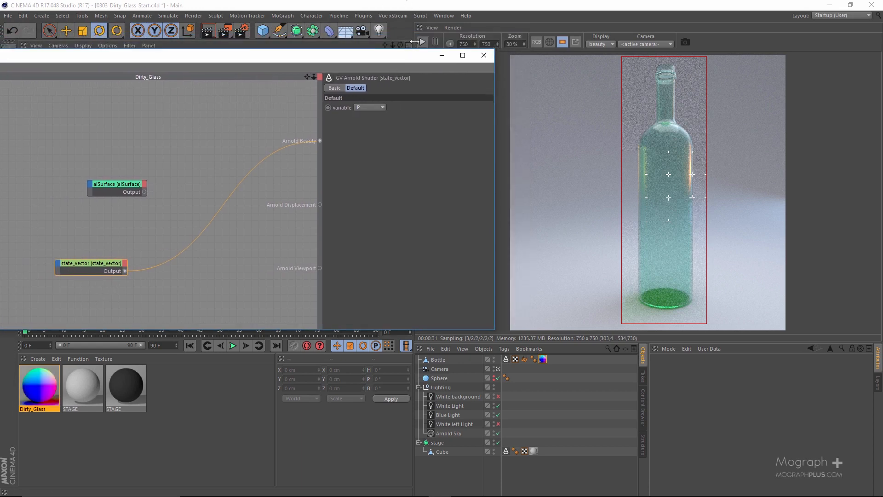
{"action": "left_click", "coordinate": [421, 43]}
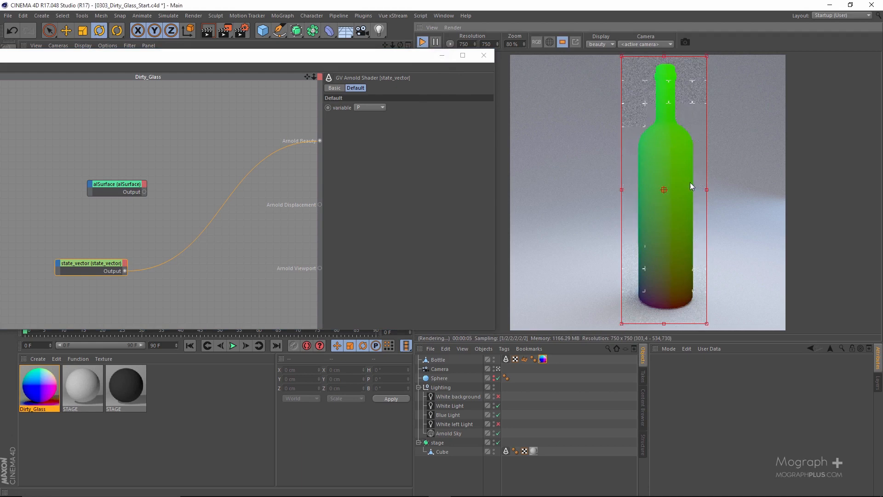
{"action": "left_click", "coordinate": [444, 58]}
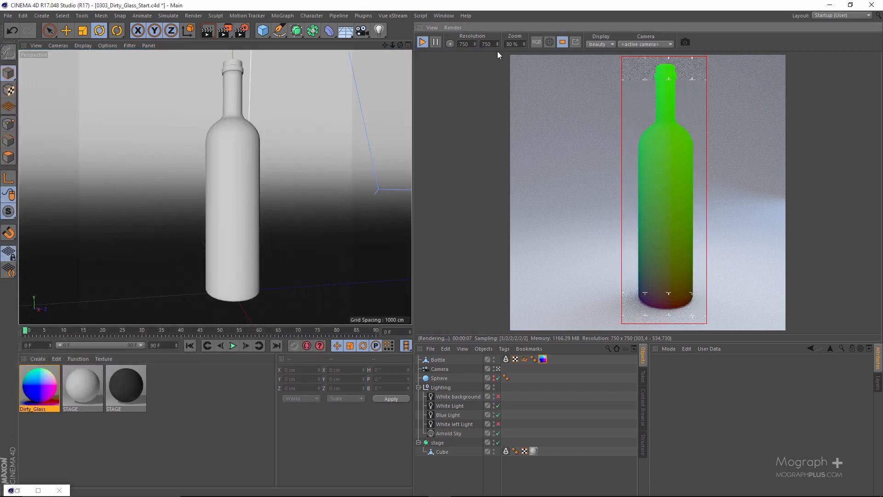
{"action": "left_click", "coordinate": [562, 42]}
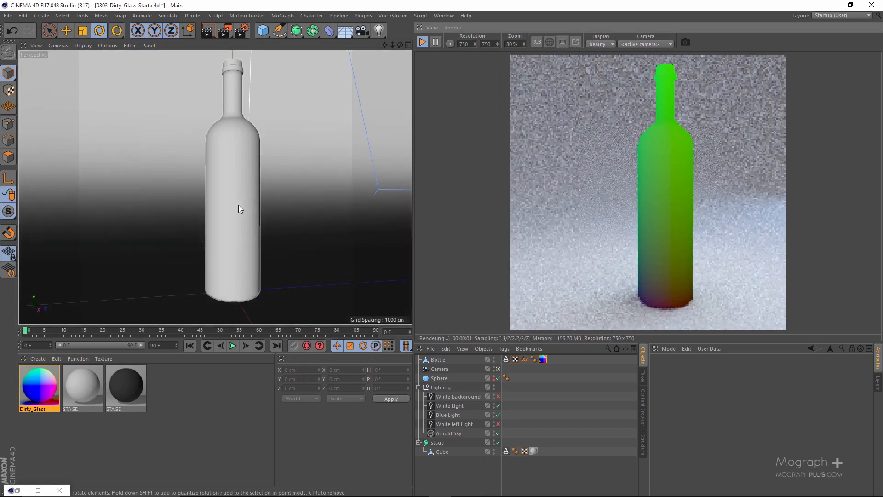
Try tilting the Bottle object sideways by about 48° to check its position-based colors, and undo the rotation
{"action": "left_click", "coordinate": [239, 138]}
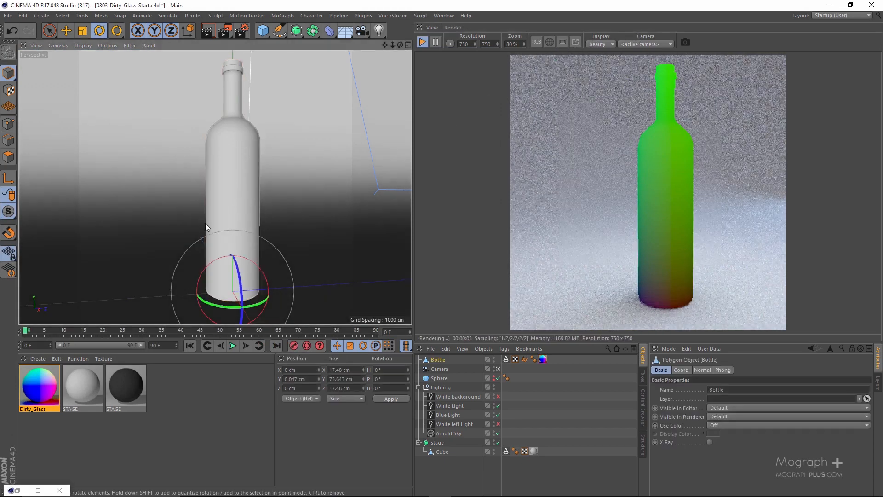
{"action": "left_click_drag", "start_coordinate": [220, 258], "coordinate": [169, 270]}
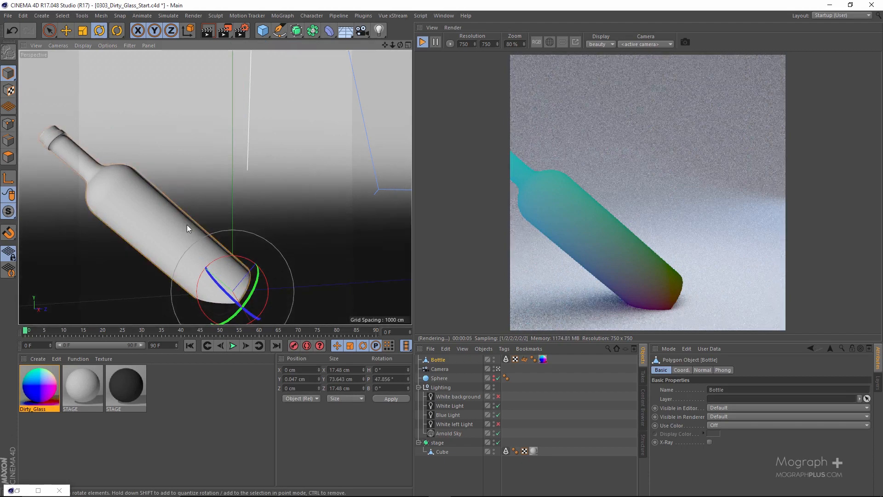
{"action": "key", "text": "ctrl+z"}
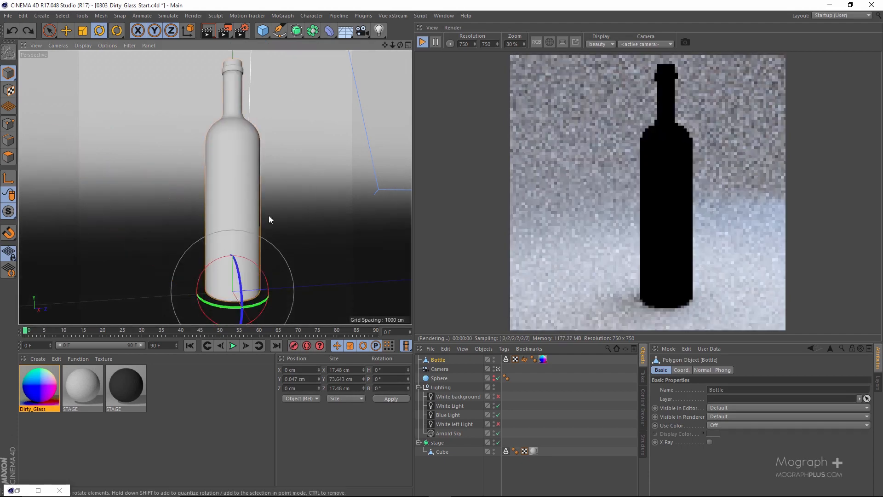
Set the state_vector variable to Po in the Dirty_Glass shader network and restart the interactive render
{"action": "double_click", "coordinate": [41, 390]}
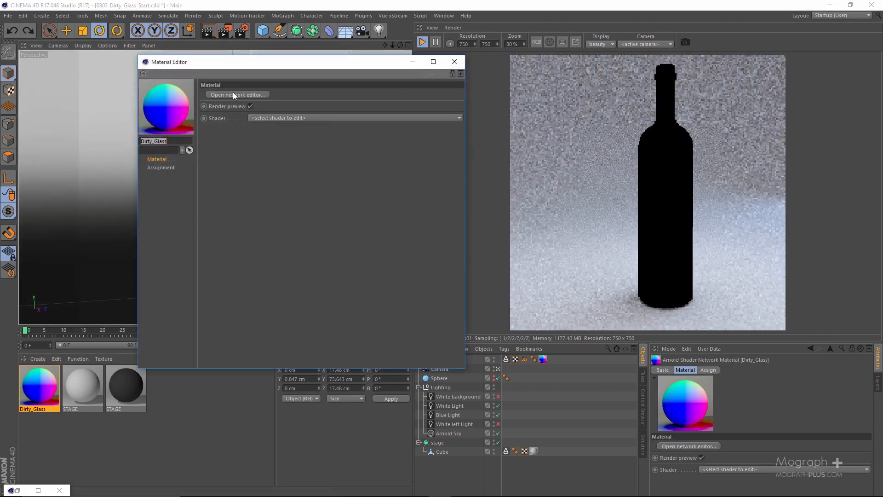
{"action": "left_click", "coordinate": [233, 92]}
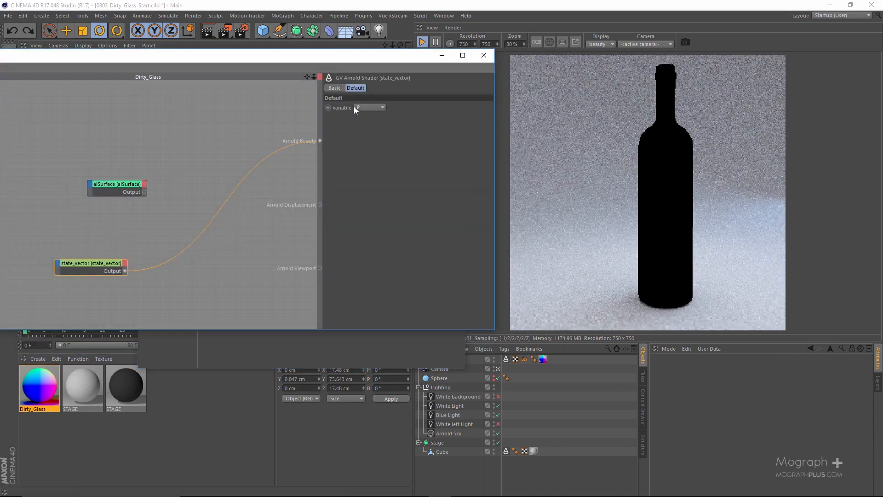
{"action": "left_click", "coordinate": [365, 107]}
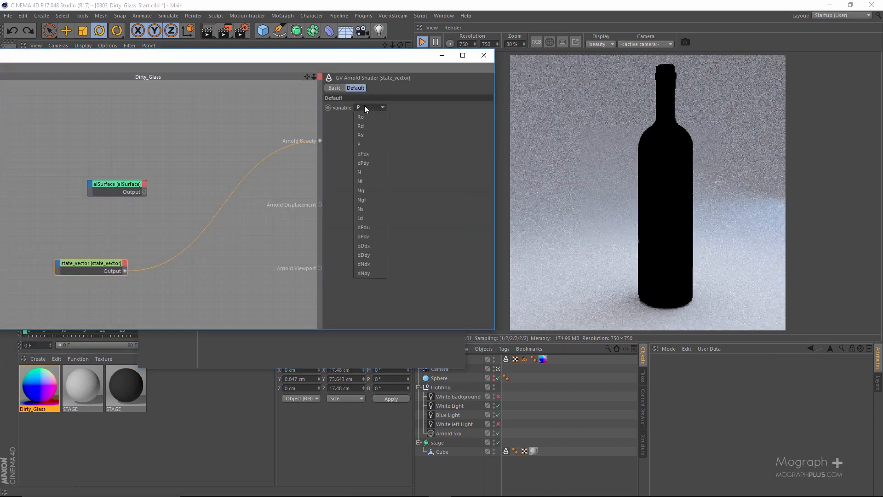
{"action": "left_click", "coordinate": [370, 135]}
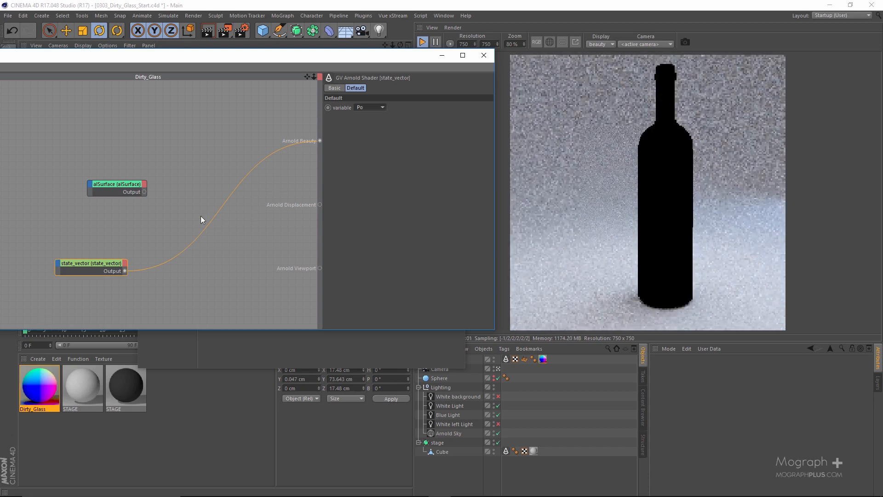
{"action": "left_click_drag", "start_coordinate": [405, 57], "coordinate": [346, 58]}
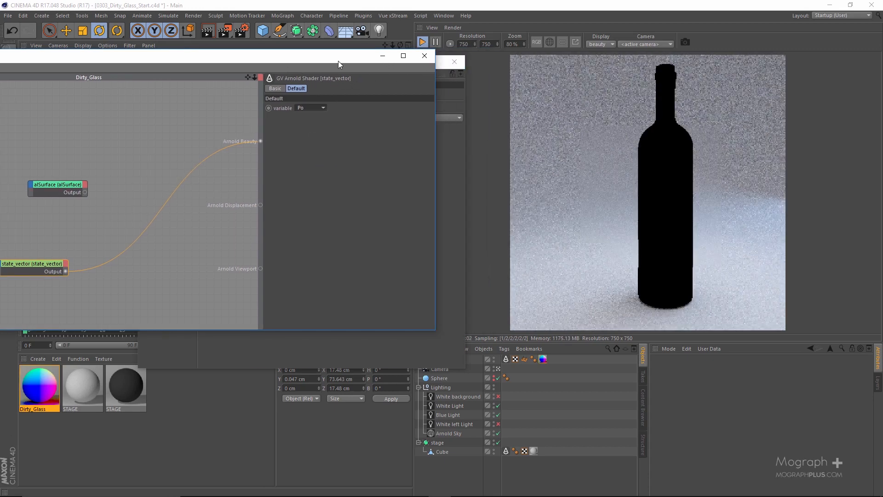
{"action": "left_click_drag", "start_coordinate": [285, 56], "coordinate": [364, 79]}
{"action": "left_click", "coordinate": [422, 42]}
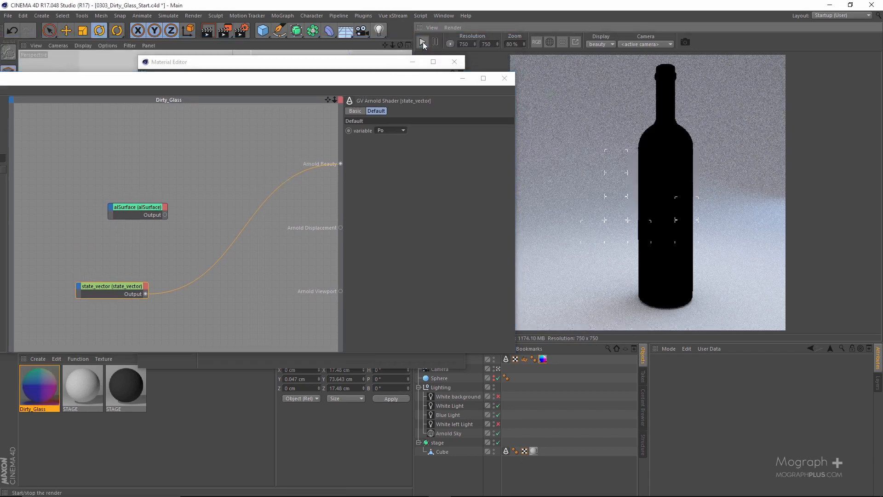
{"action": "left_click", "coordinate": [423, 43]}
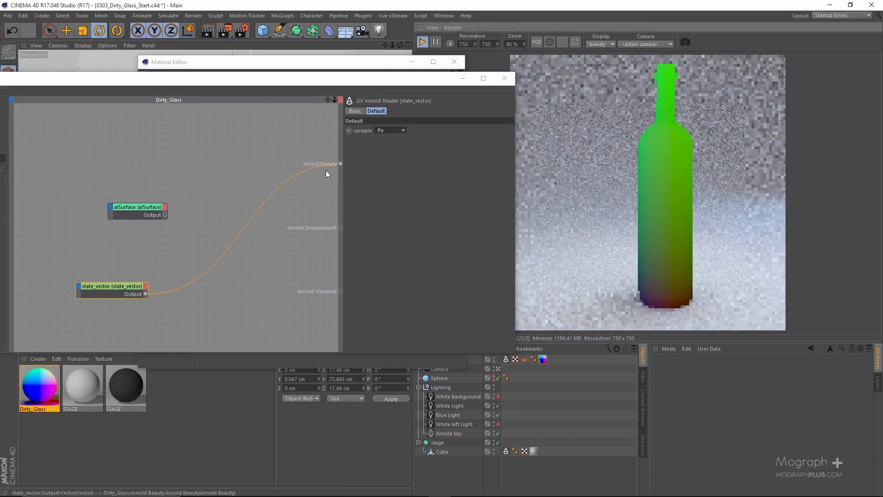
Try tilting the Bottle object sideways by about 76° to check its object-space position colors, and undo the rotation
{"action": "left_click_drag", "start_coordinate": [407, 81], "coordinate": [381, 97]}
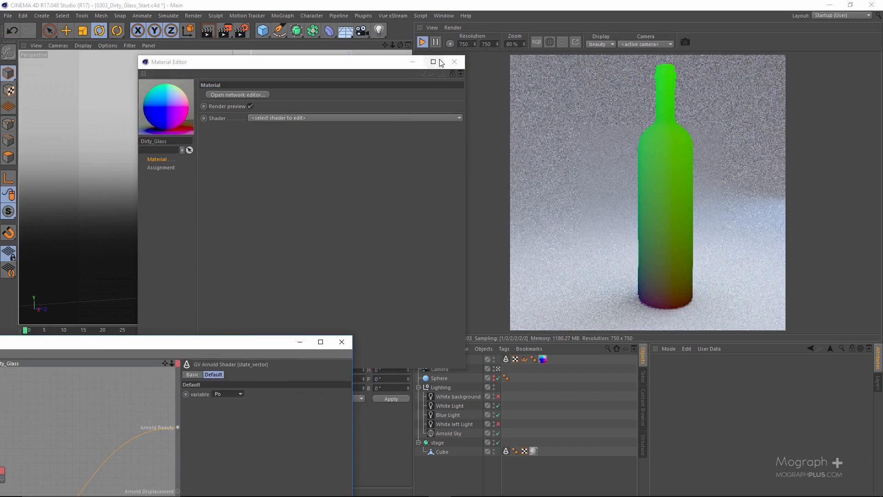
{"action": "left_click", "coordinate": [454, 62]}
{"action": "left_click", "coordinate": [231, 249]}
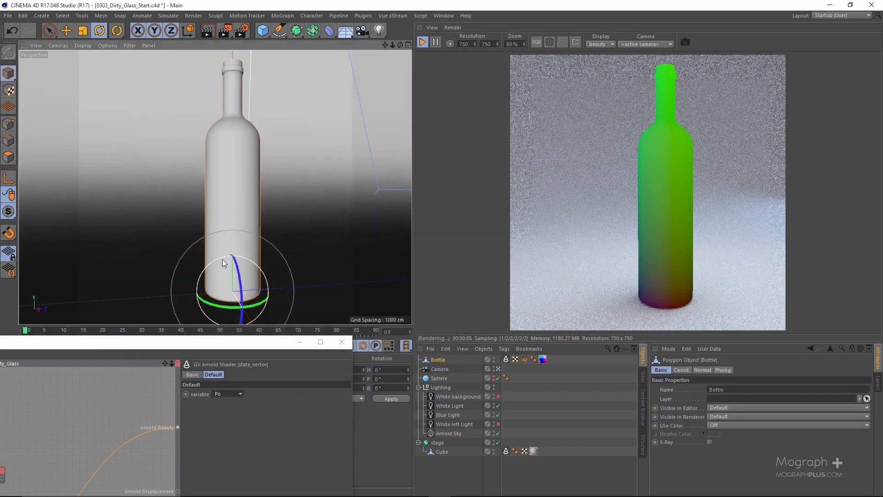
{"action": "left_click_drag", "start_coordinate": [222, 258], "coordinate": [104, 352]}
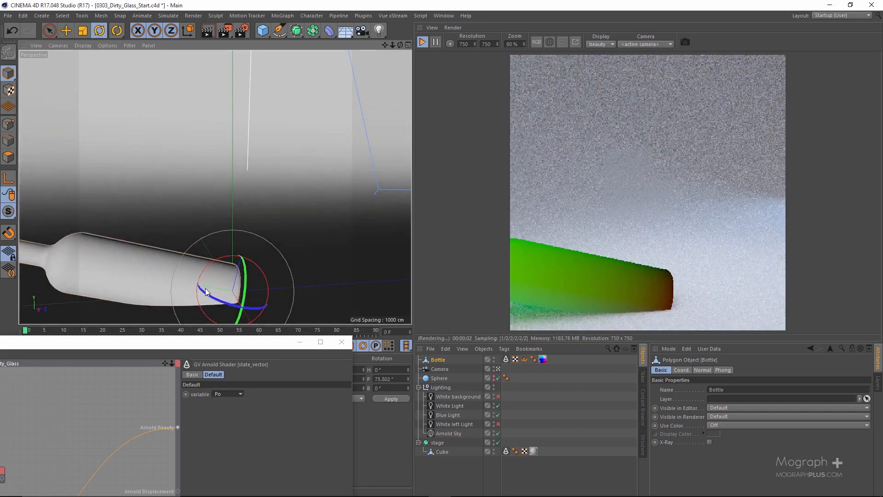
{"action": "left_click_drag", "start_coordinate": [212, 261], "coordinate": [254, 298]}
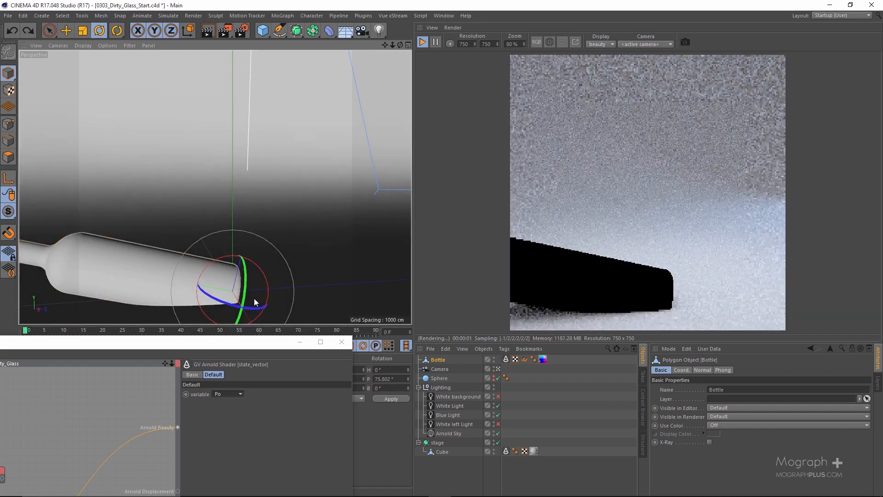
{"action": "key", "text": "ctrl+z"}
{"action": "key", "text": "ctrl+z"}
Bring the Dirty_Glass network back into view with state_vector selected, and restart the interactive render to refresh the upright bottle
{"action": "left_click_drag", "start_coordinate": [225, 345], "coordinate": [468, 110]}
{"action": "left_click", "coordinate": [225, 259]}
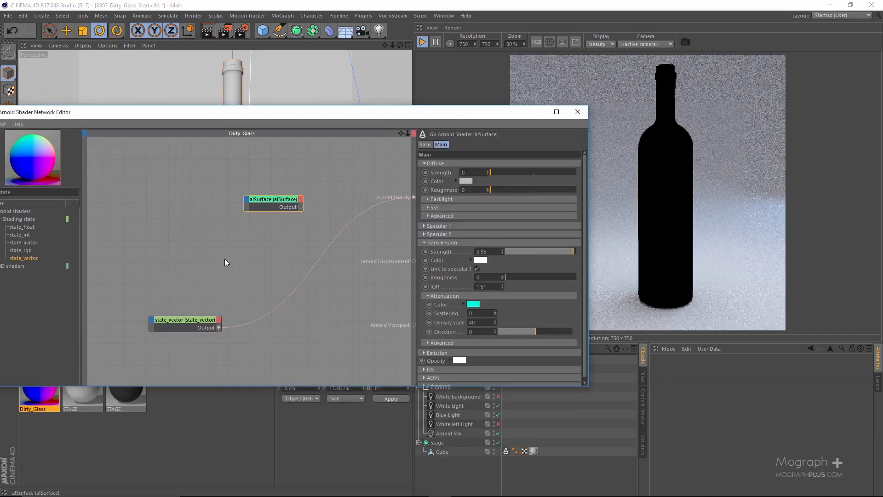
{"action": "left_click", "coordinate": [187, 328]}
{"action": "left_click", "coordinate": [421, 42]}
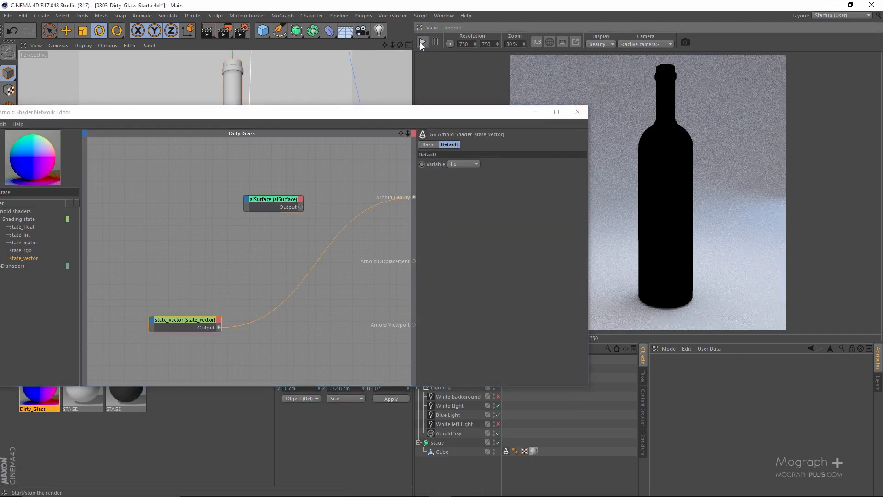
{"action": "left_click", "coordinate": [422, 43]}
{"action": "left_click_drag", "start_coordinate": [353, 111], "coordinate": [435, 62]}
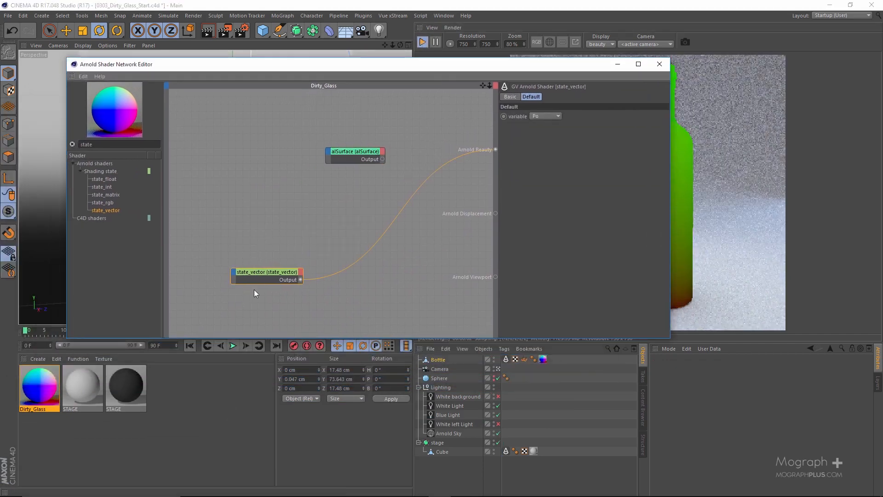
Insert a multiply shader between state_vector and Arnold Beauty, feeding the state_vector output into input1
{"action": "left_click_drag", "start_coordinate": [261, 273], "coordinate": [243, 254]}
{"action": "left_click_drag", "start_coordinate": [401, 70], "coordinate": [440, 55]}
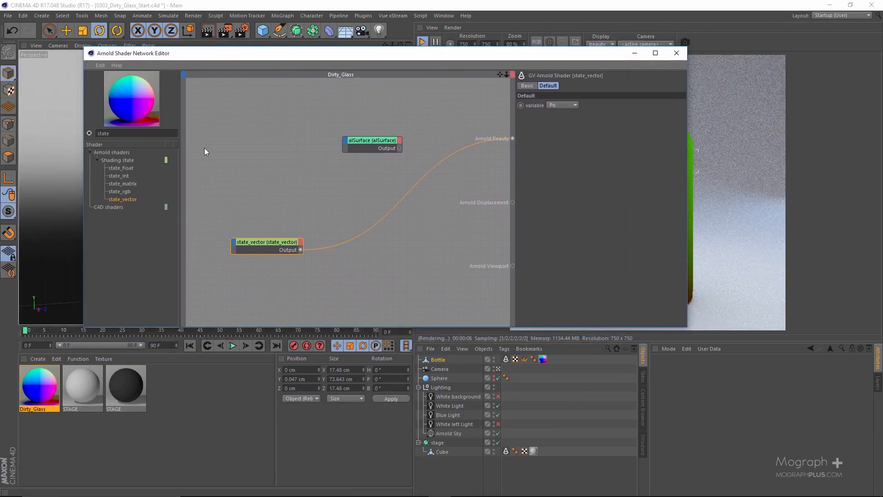
{"action": "type", "text": "mult"}
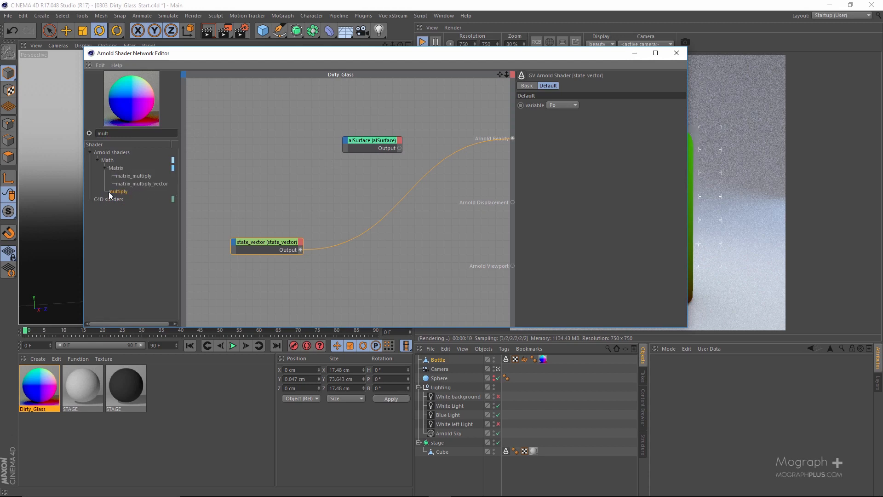
{"action": "left_click_drag", "start_coordinate": [199, 222], "coordinate": [287, 253]}
{"action": "mouse_move", "coordinate": [310, 271]}
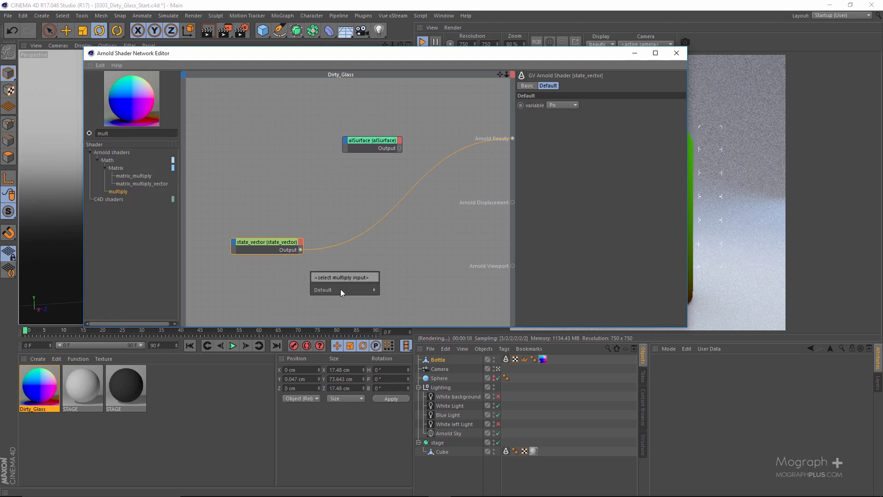
{"action": "left_click", "coordinate": [398, 289]}
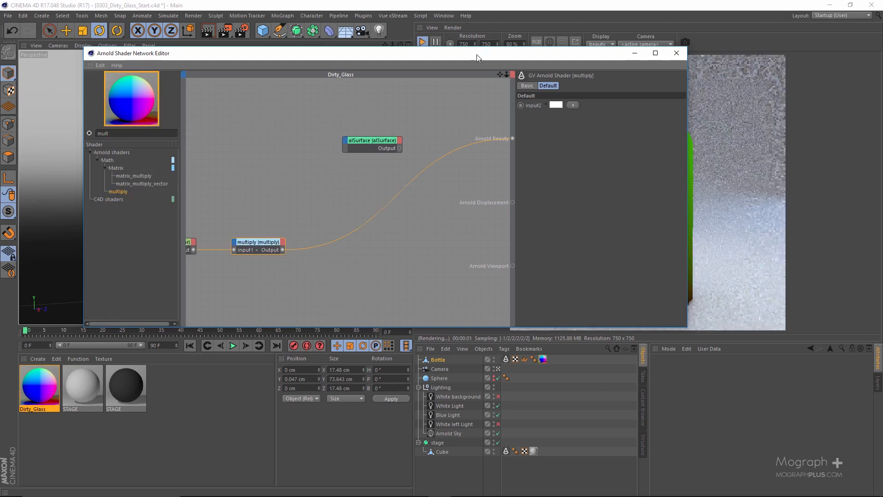
Set the multiply shader's input2 color to pure green to isolate the Y position channel
{"action": "left_click_drag", "start_coordinate": [476, 54], "coordinate": [335, 64]}
{"action": "left_click", "coordinate": [416, 114]}
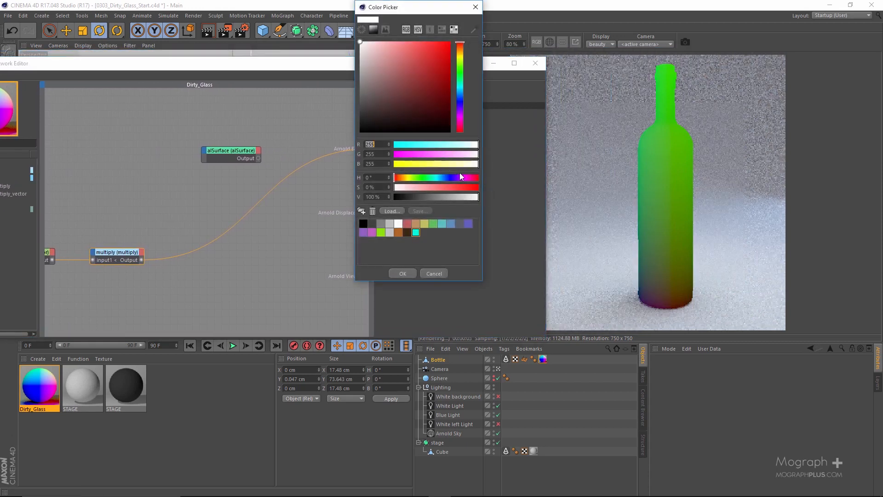
{"action": "left_click_drag", "start_coordinate": [405, 145], "coordinate": [363, 170]}
{"action": "left_click", "coordinate": [398, 271]}
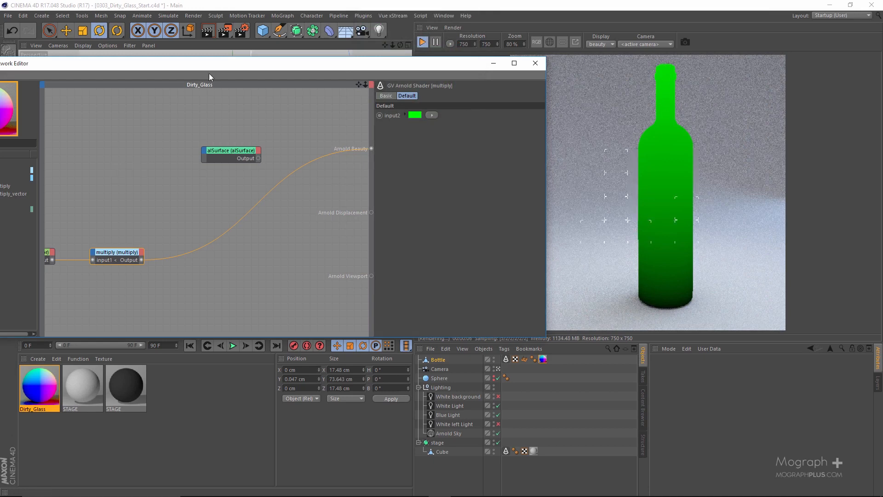
Insert a color_correct shader after multiply, feeding the multiply output into its input
{"action": "left_click_drag", "start_coordinate": [209, 73], "coordinate": [297, 72]}
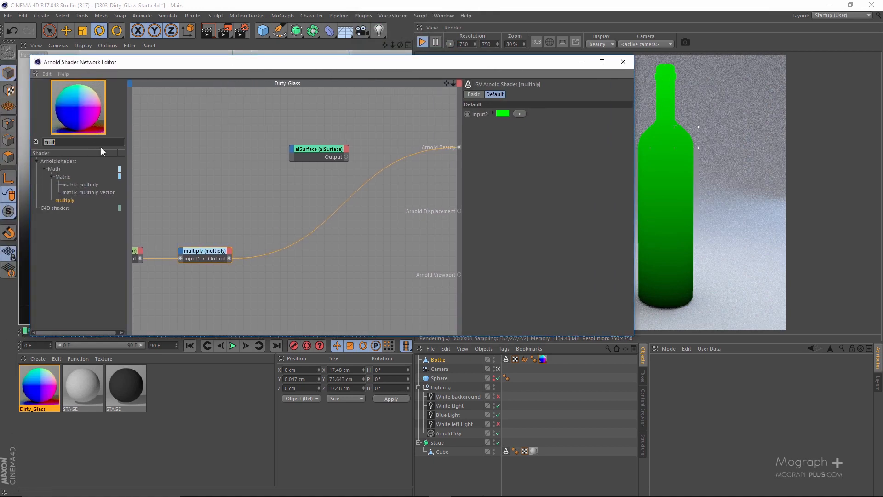
{"action": "type", "text": "corre"}
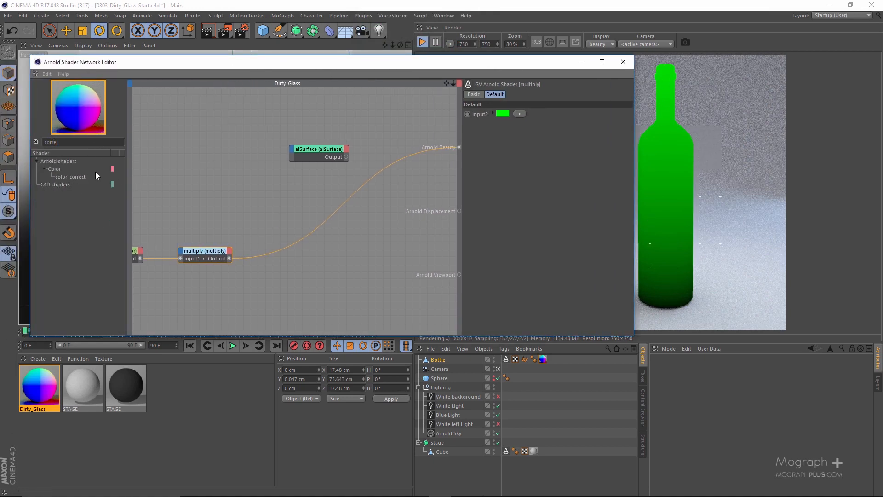
{"action": "right_click", "coordinate": [221, 257]}
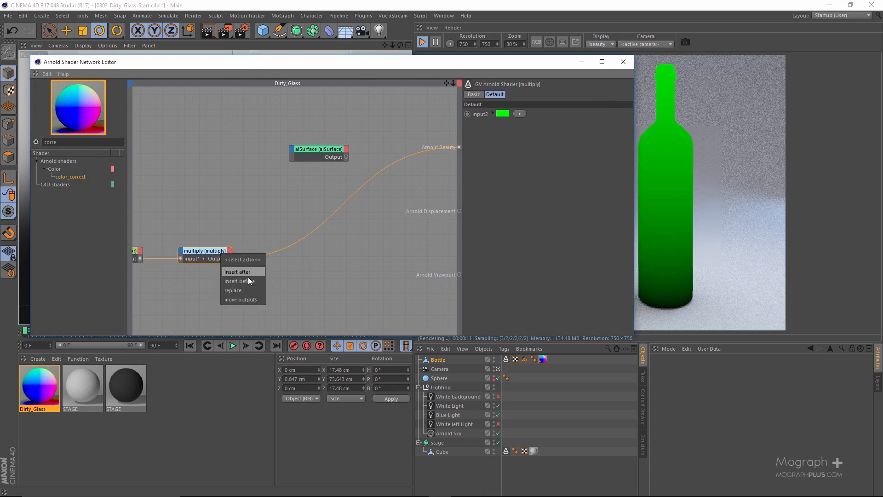
{"action": "left_click", "coordinate": [247, 277]}
{"action": "mouse_move", "coordinate": [289, 292]}
{"action": "left_click", "coordinate": [332, 290]}
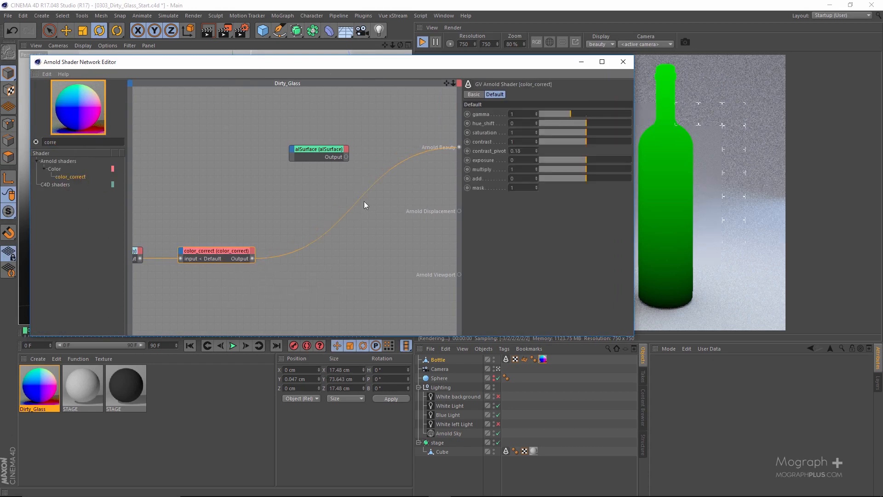
Set the color_correct shader's saturation to 0 and its add value to 0.3
{"action": "left_click_drag", "start_coordinate": [455, 62], "coordinate": [277, 68]}
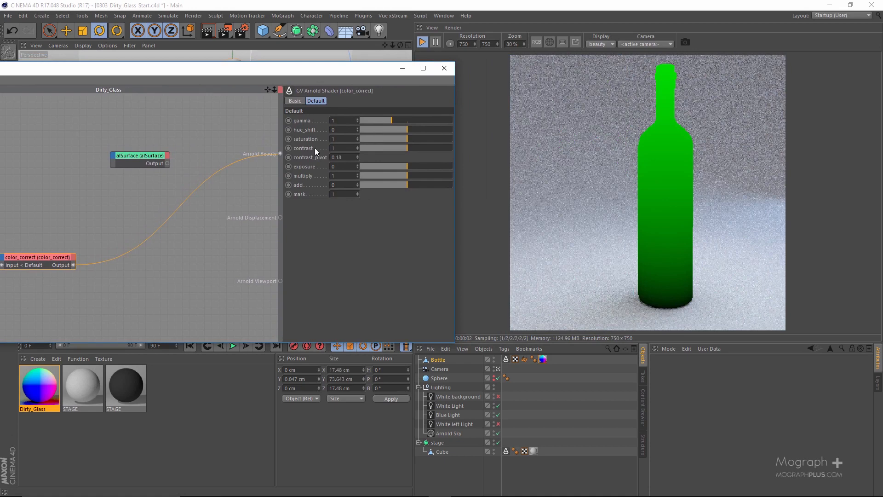
{"action": "left_click", "coordinate": [360, 138]}
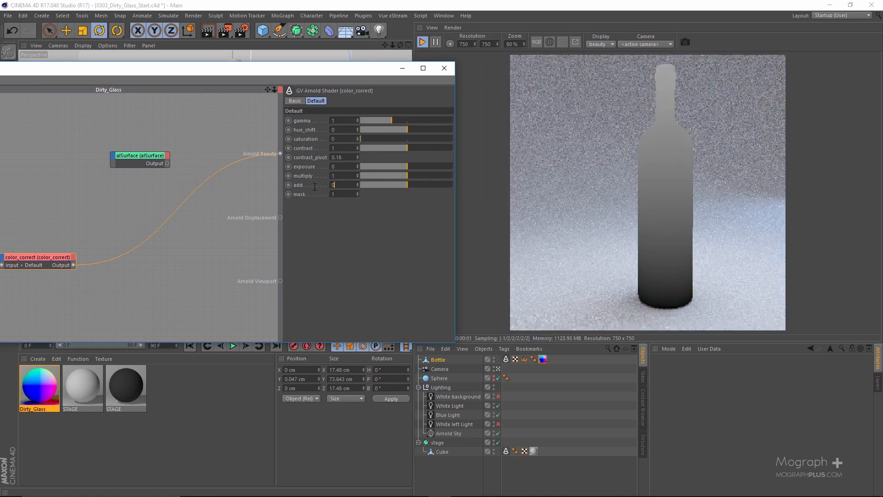
{"action": "left_click_drag", "start_coordinate": [315, 186], "coordinate": [293, 187]}
{"action": "type", "text": "0.08"}
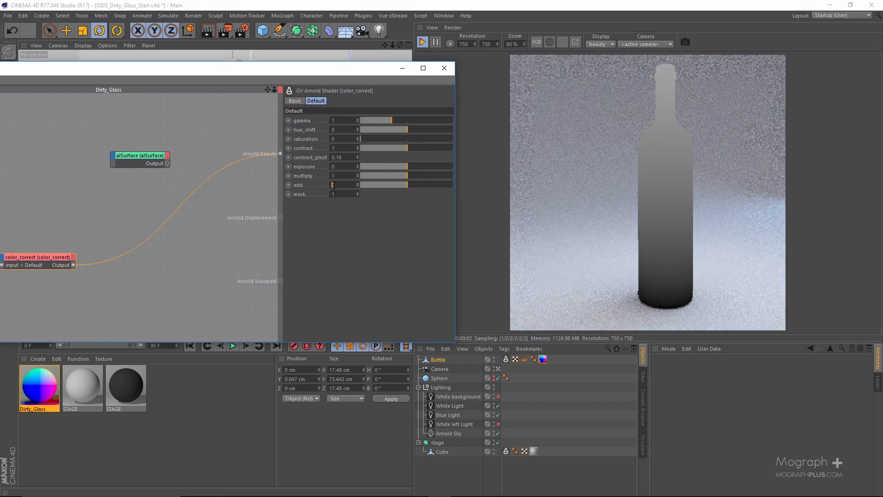
{"action": "key", "text": "Return"}
{"action": "scroll", "coordinate": [338, 184], "scroll_direction": "up", "scroll_amount": 12}
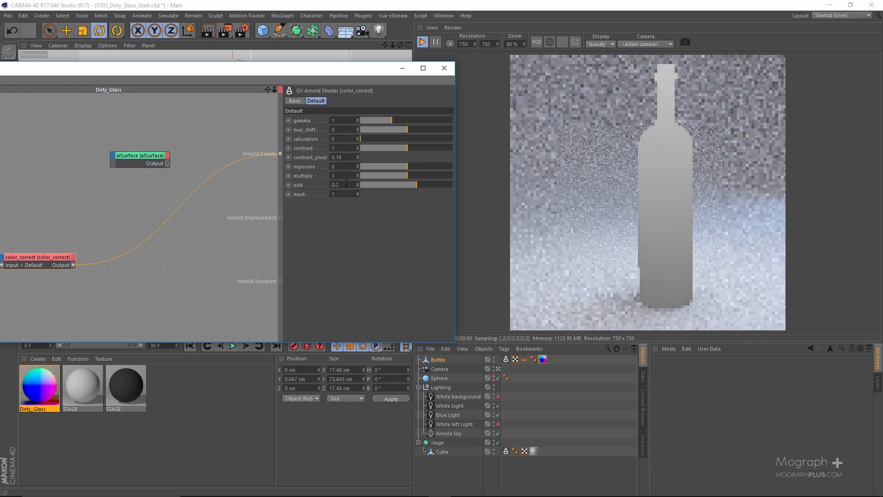
{"action": "scroll", "coordinate": [347, 185], "scroll_direction": "up", "scroll_amount": 7}
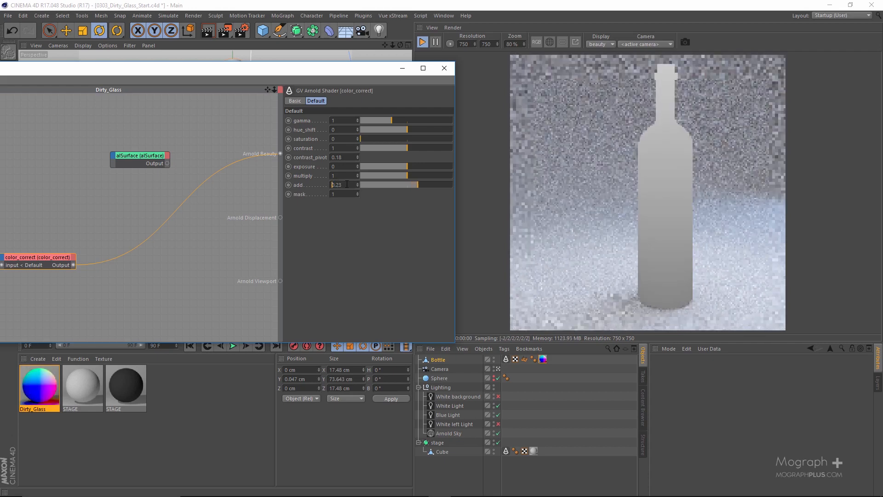
{"action": "scroll", "coordinate": [346, 185], "scroll_direction": "up", "scroll_amount": 3}
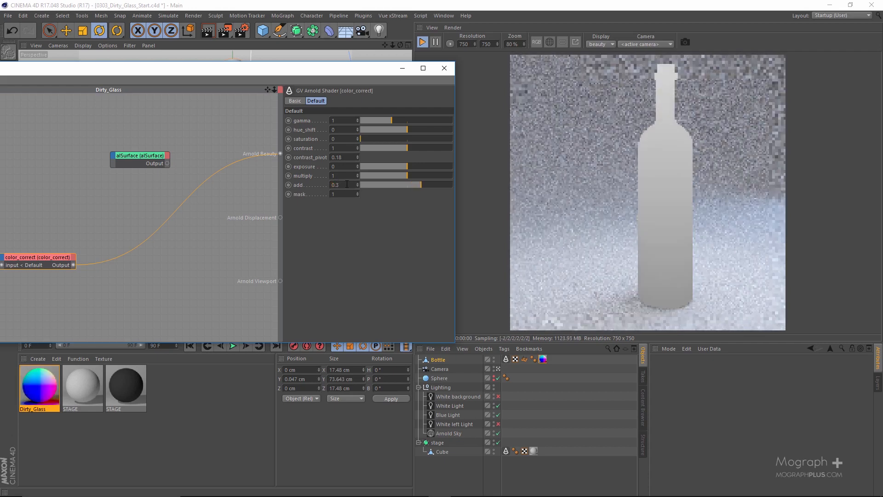
Insert a ramp_float shader between color_correct and Arnold Beauty, feeding the color_correct output into its main Input
{"action": "left_click_drag", "start_coordinate": [305, 73], "coordinate": [396, 75]}
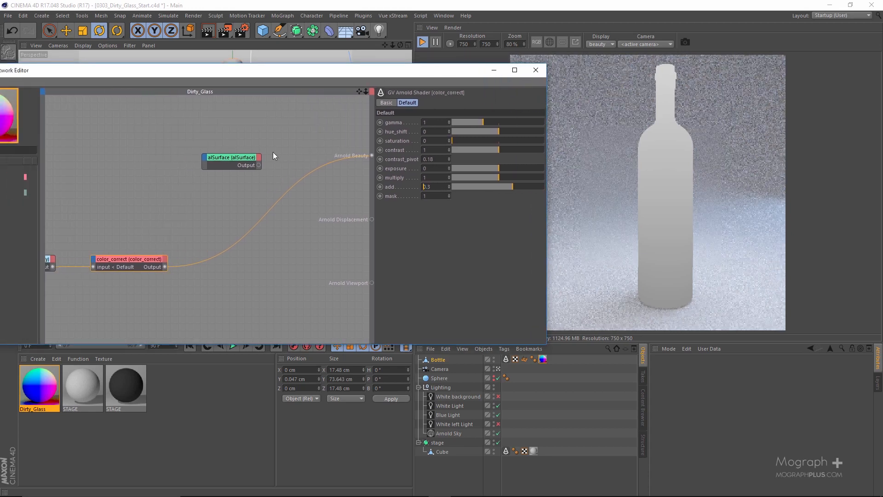
{"action": "left_click_drag", "start_coordinate": [208, 70], "coordinate": [297, 57]}
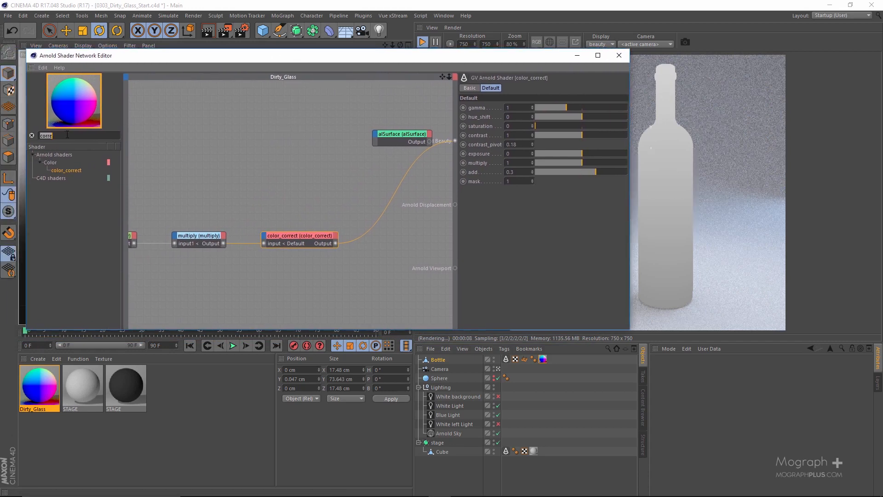
{"action": "key", "text": "BackSpace"}
{"action": "key", "text": "BackSpace"}
{"action": "key", "text": "BackSpace"}
{"action": "key", "text": "BackSpace"}
{"action": "key", "text": "BackSpace"}
{"action": "type", "text": "ramp"}
{"action": "left_click_drag", "start_coordinate": [317, 240], "coordinate": [316, 240]}
{"action": "left_click", "coordinate": [338, 260]}
{"action": "mouse_move", "coordinate": [400, 280]}
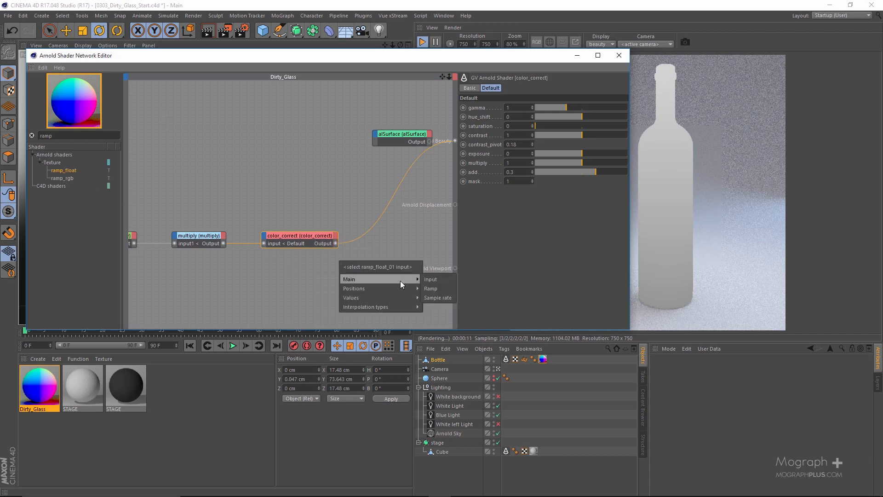
{"action": "left_click", "coordinate": [441, 283]}
Open the ramp_float ramp in a separate spline window and reset its curve to a straight line
{"action": "left_click_drag", "start_coordinate": [466, 59], "coordinate": [273, 56]}
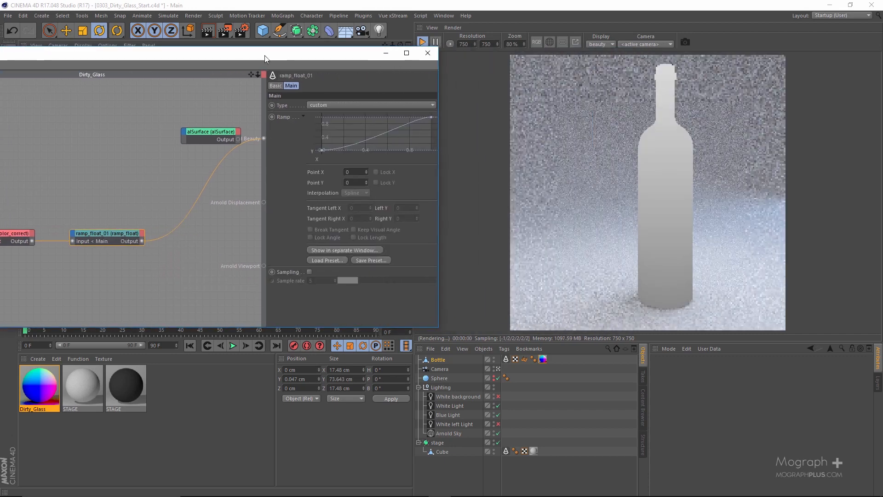
{"action": "left_click", "coordinate": [330, 250]}
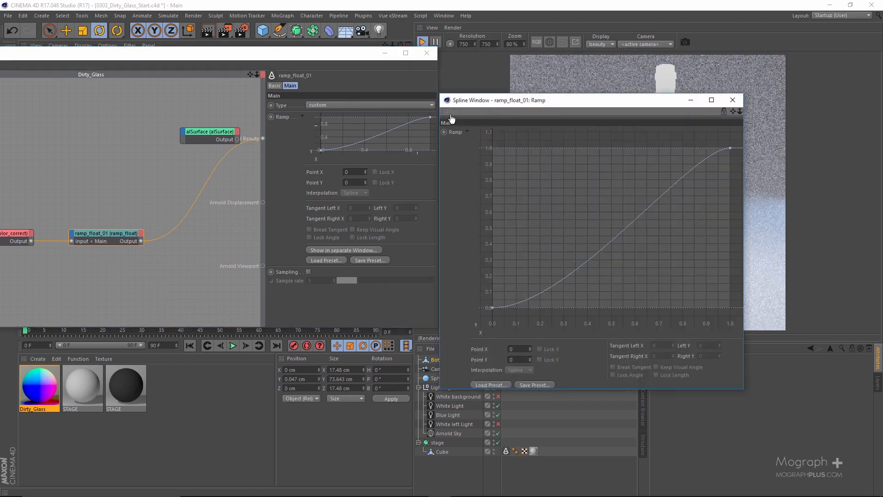
{"action": "left_click_drag", "start_coordinate": [477, 103], "coordinate": [122, 75]}
{"action": "right_click", "coordinate": [223, 158]}
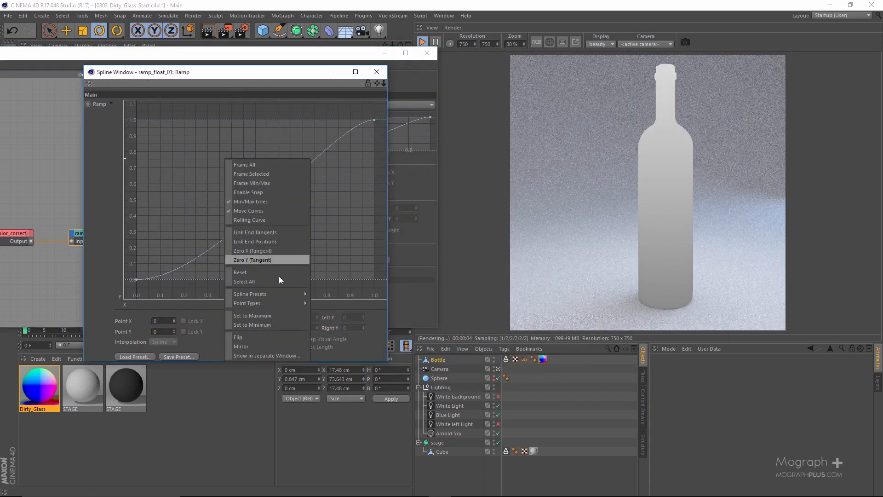
{"action": "left_click", "coordinate": [275, 273]}
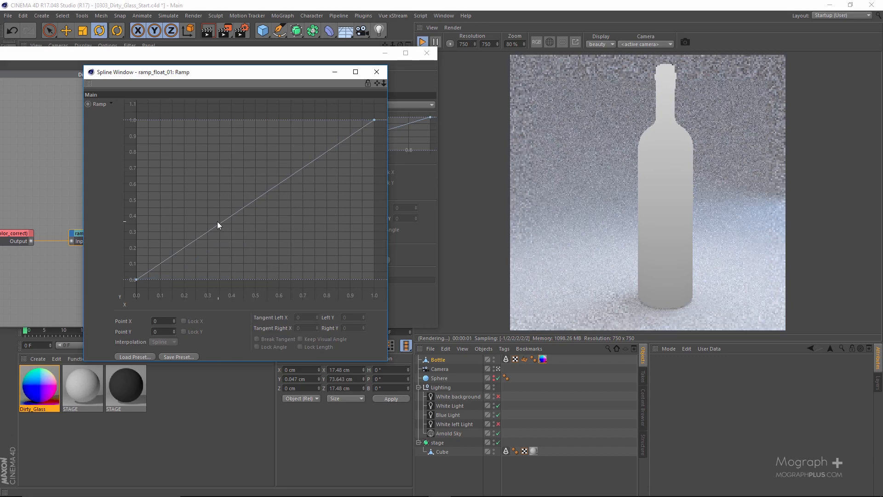
Add two points to the ramp curve, at about X 0.472, Y 0 and about X 0.72, Y 1
{"action": "left_click_drag", "start_coordinate": [218, 223], "coordinate": [248, 296]}
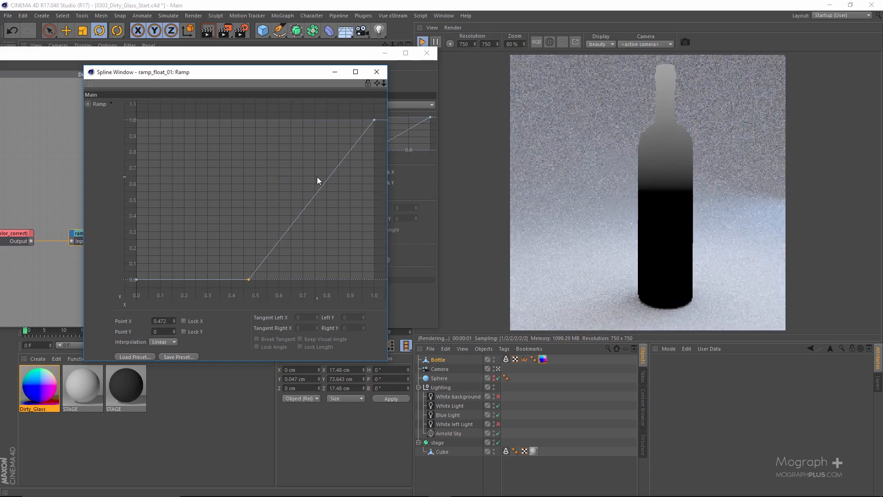
{"action": "left_click", "coordinate": [310, 201], "text": "ctrl"}
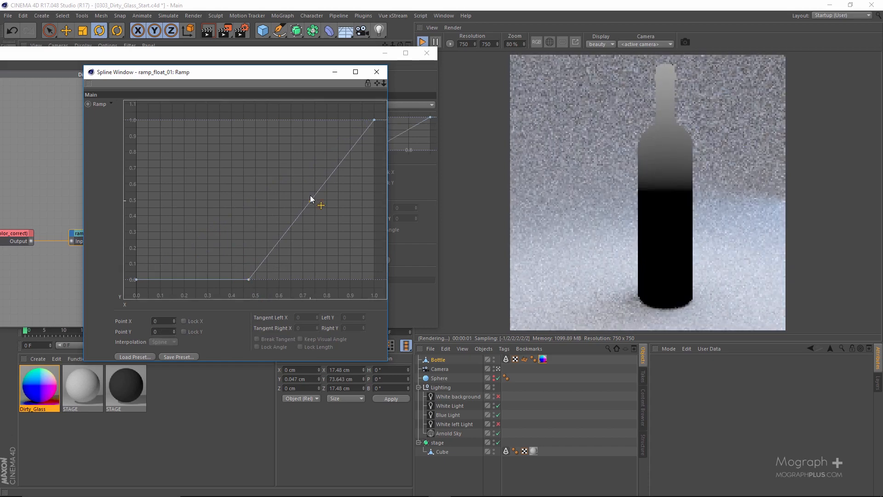
{"action": "left_click_drag", "start_coordinate": [310, 201], "coordinate": [307, 116]}
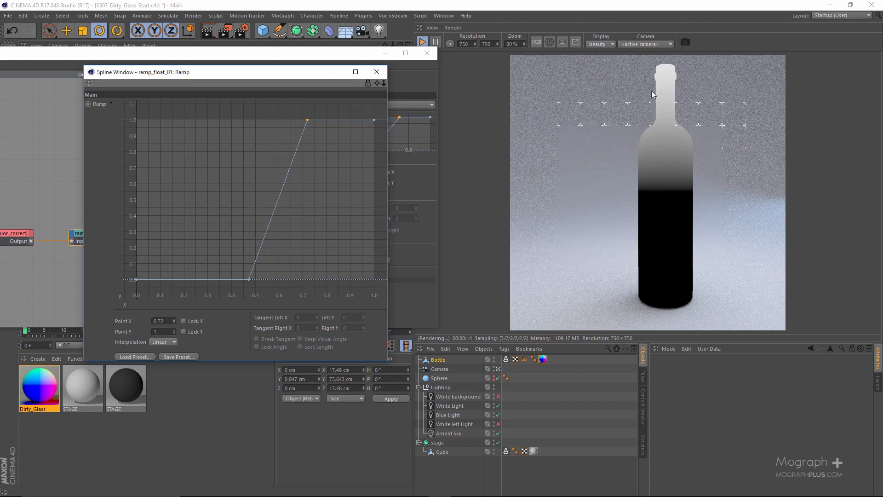
{"action": "left_click", "coordinate": [311, 135]}
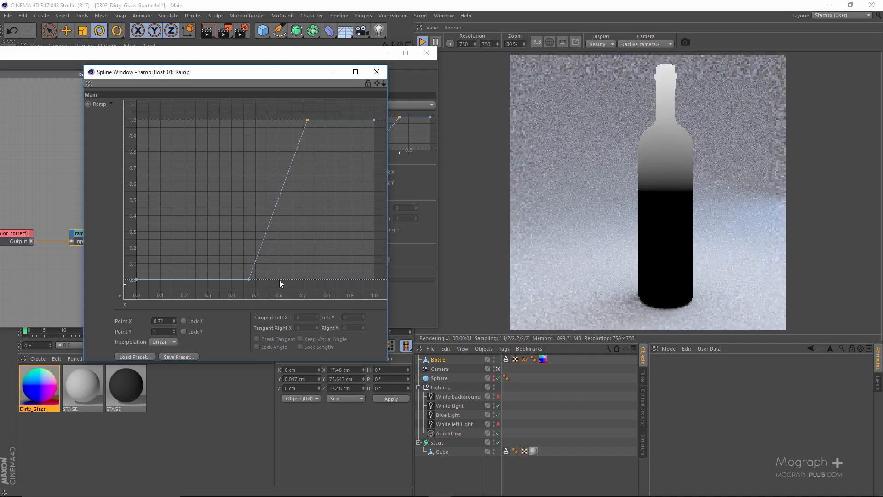
Change the ramp point at X 0.472 to Spline interpolation and stretch its right tangent to about X 0.098
{"action": "left_click", "coordinate": [249, 279]}
{"action": "right_click", "coordinate": [250, 278]}
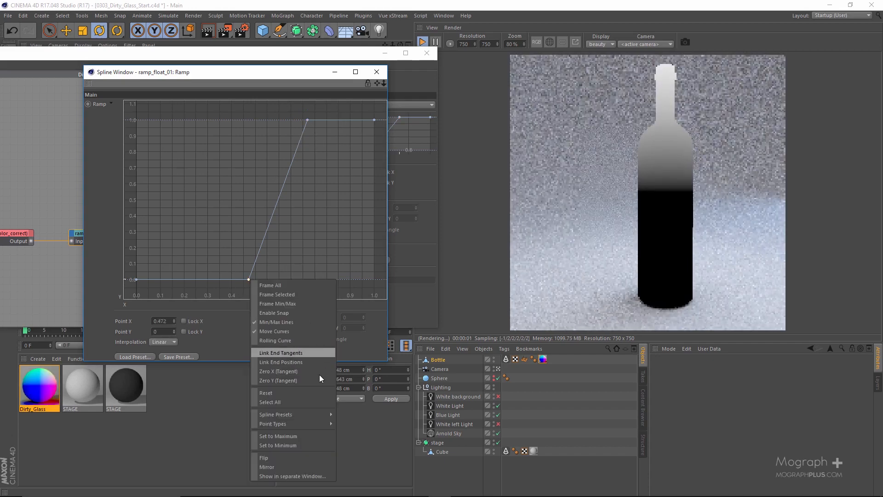
{"action": "mouse_move", "coordinate": [330, 417]}
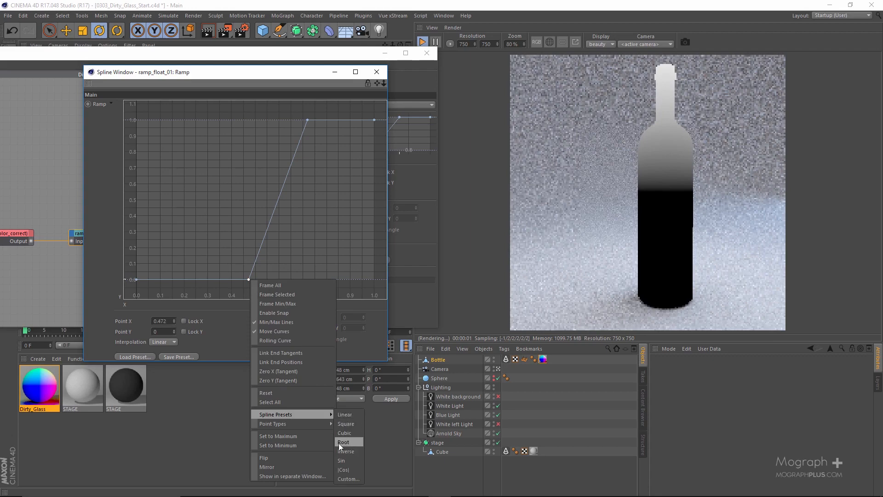
{"action": "mouse_move", "coordinate": [302, 424]}
{"action": "left_click", "coordinate": [352, 441]}
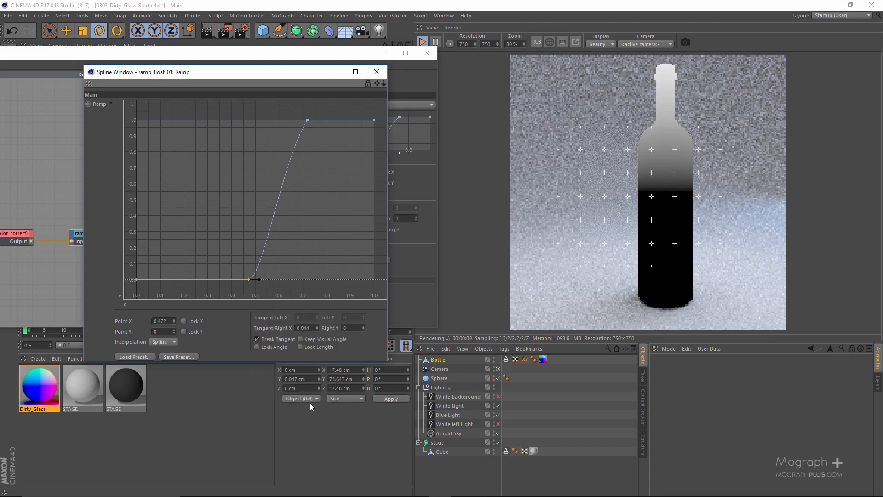
{"action": "left_click_drag", "start_coordinate": [260, 282], "coordinate": [272, 282]}
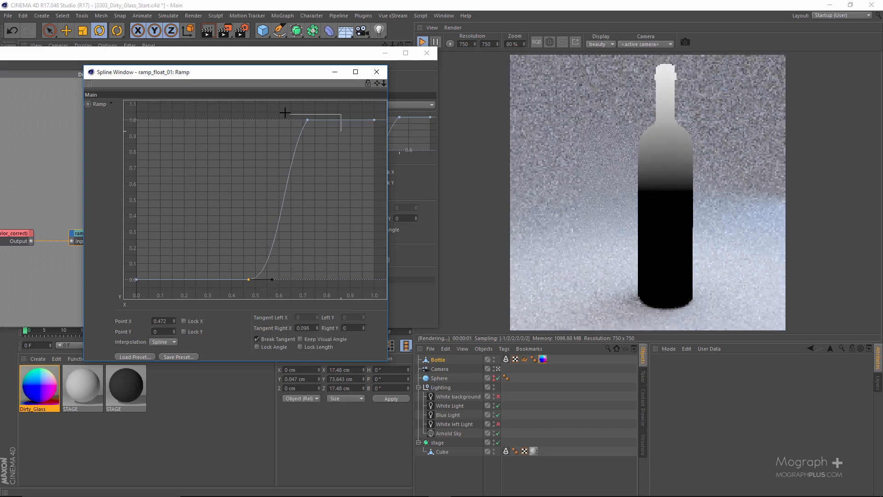
Pull the left tangent of the ramp point at X 0.72 to about X -0.013, Y -0.576, and close the spline window
{"action": "left_click", "coordinate": [307, 120]}
{"action": "left_click_drag", "start_coordinate": [300, 128], "coordinate": [288, 150]}
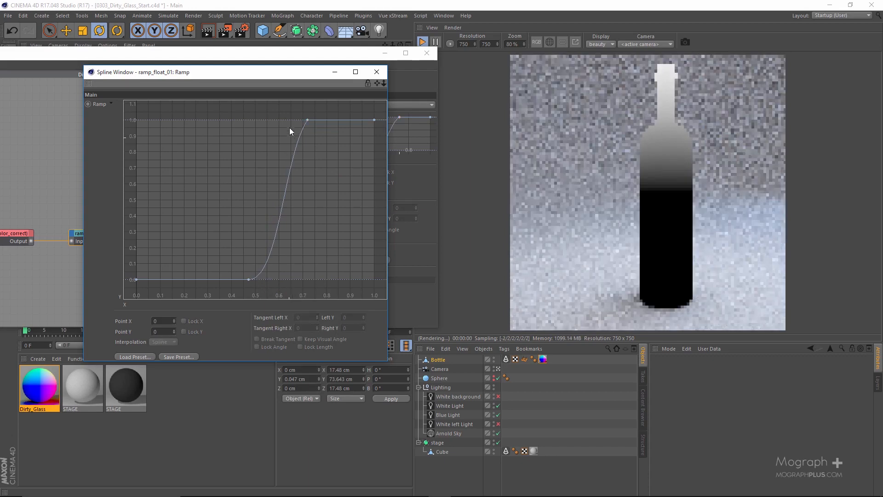
{"action": "left_click_drag", "start_coordinate": [291, 148], "coordinate": [298, 161]}
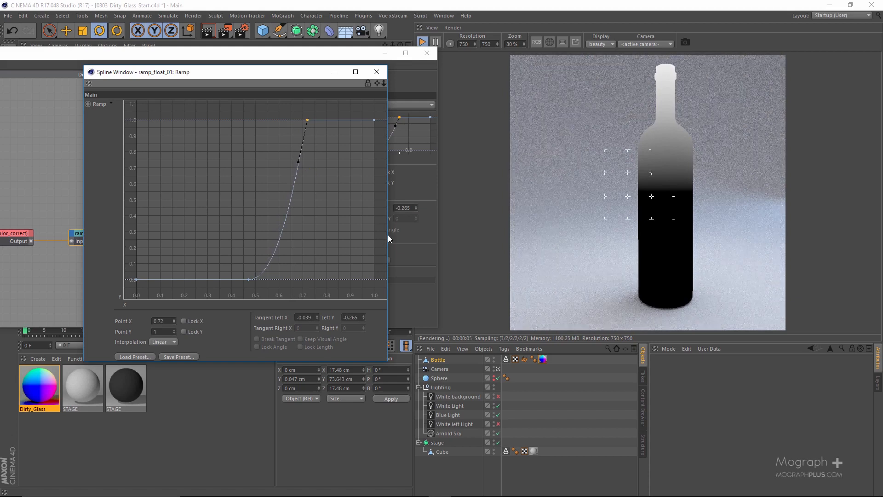
{"action": "left_click_drag", "start_coordinate": [387, 235], "coordinate": [441, 237]}
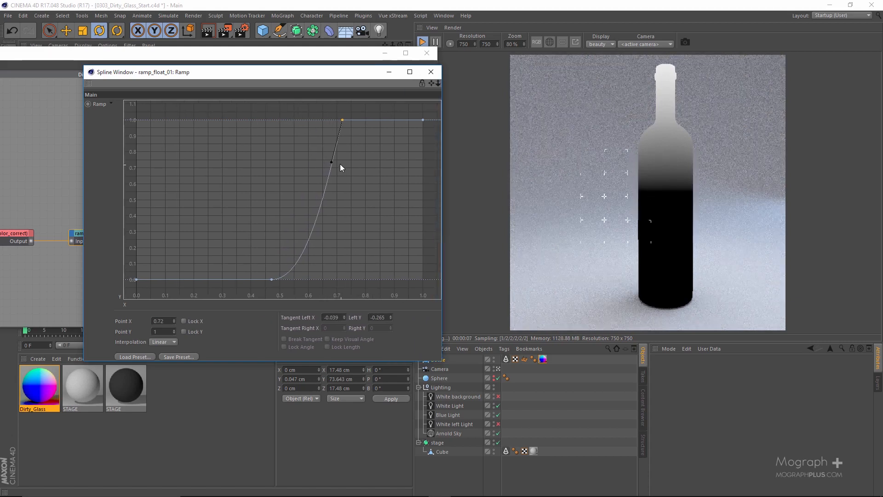
{"action": "left_click_drag", "start_coordinate": [332, 162], "coordinate": [339, 212]}
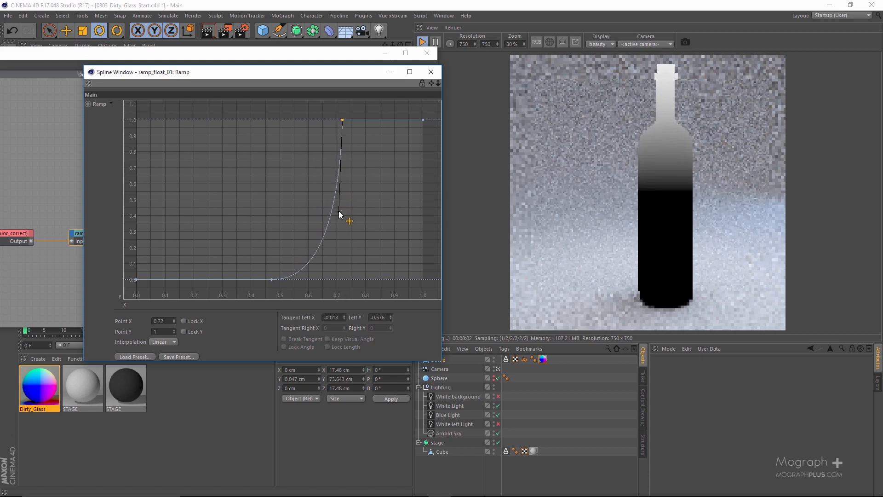
{"action": "left_click", "coordinate": [431, 73]}
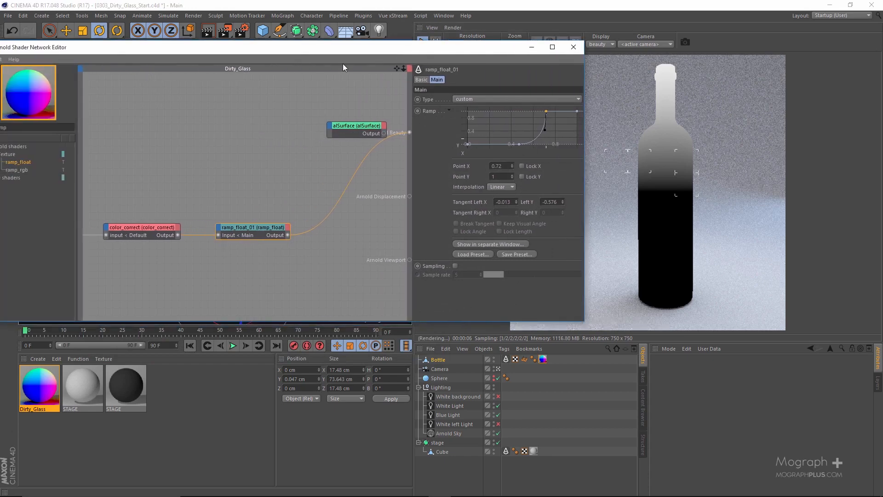
Find the mix shader and add it to the Dirty_Glass network above ramp_float
{"action": "left_click_drag", "start_coordinate": [361, 48], "coordinate": [456, 53]}
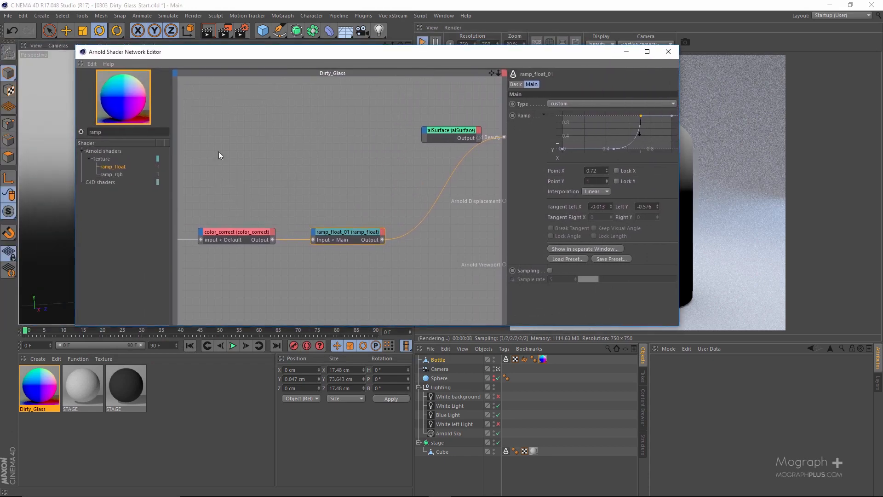
{"action": "type", "text": "mix"}
{"action": "left_click_drag", "start_coordinate": [105, 166], "coordinate": [365, 161]}
{"action": "left_click_drag", "start_coordinate": [382, 54], "coordinate": [216, 62]}
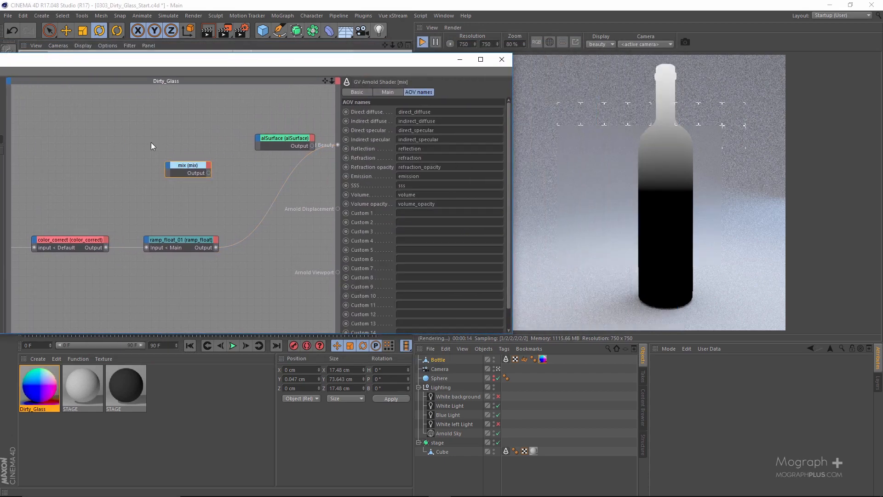
Set the mix shader's Input1 to the saved turquoise swatch and its Input2 to white
{"action": "left_click", "coordinate": [388, 93]}
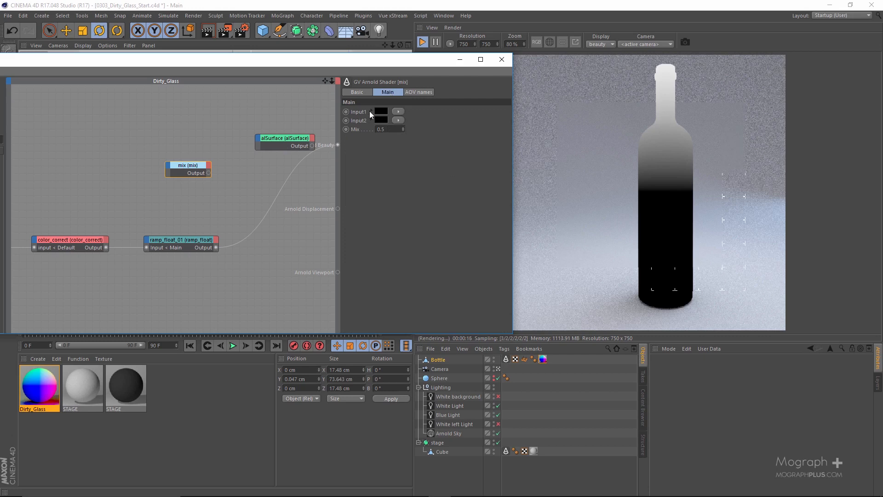
{"action": "left_click", "coordinate": [381, 113]}
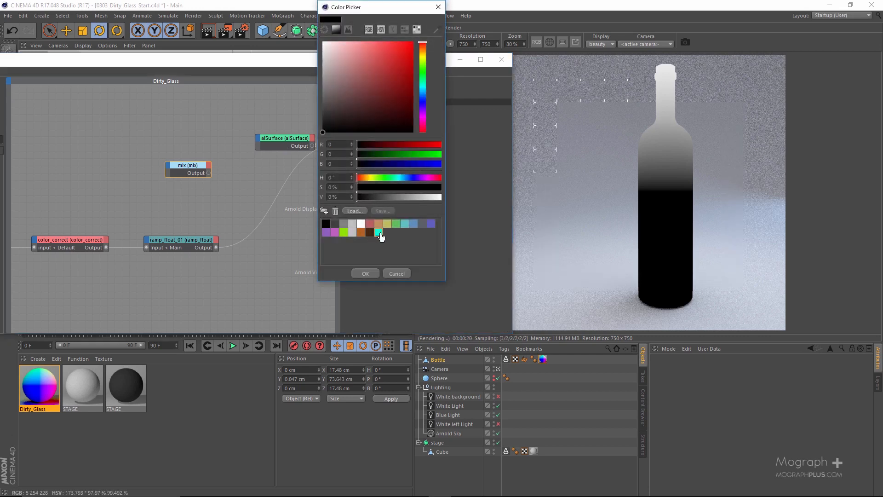
{"action": "left_click", "coordinate": [378, 233]}
{"action": "left_click", "coordinate": [362, 274]}
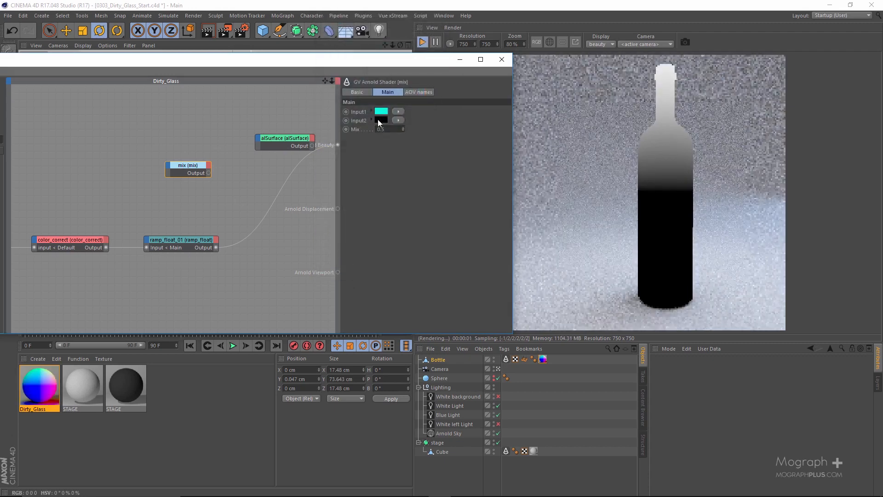
{"action": "left_click", "coordinate": [381, 120]}
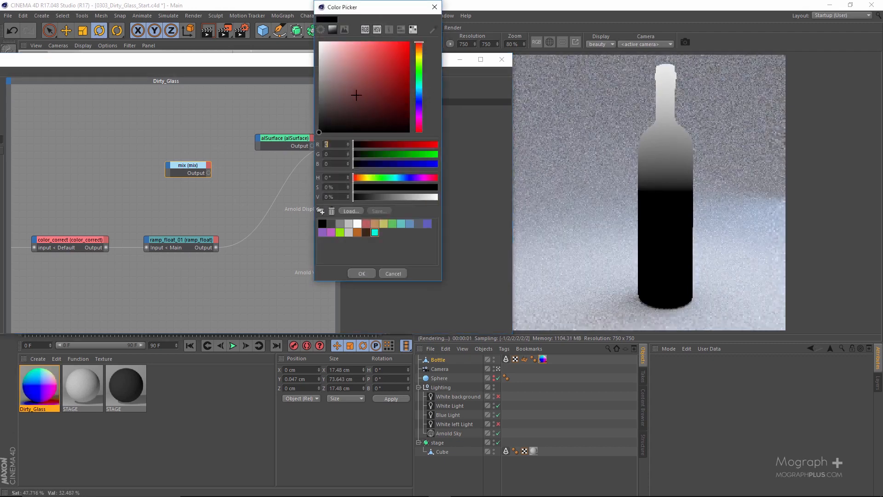
{"action": "left_click", "coordinate": [360, 274]}
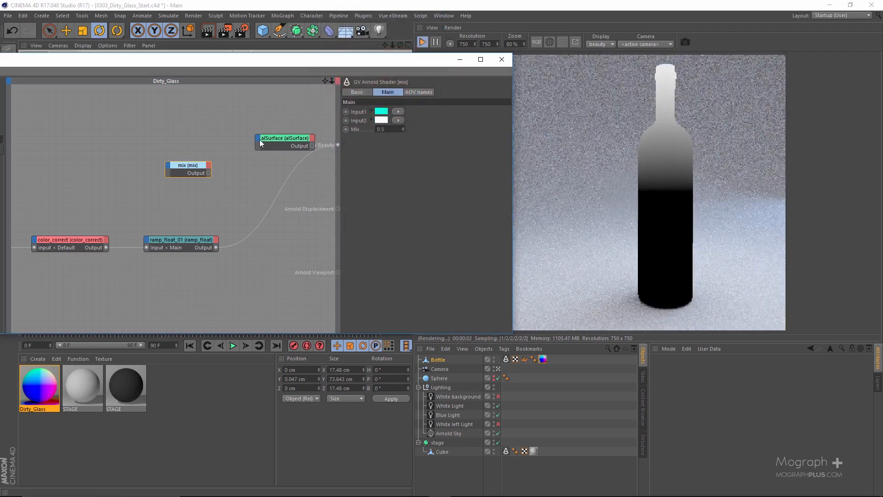
Feed the mix output into alSurface's Transmission Attenuation Color and connect alSurface to Arnold Beauty
{"action": "left_click_drag", "start_coordinate": [272, 139], "coordinate": [256, 138]}
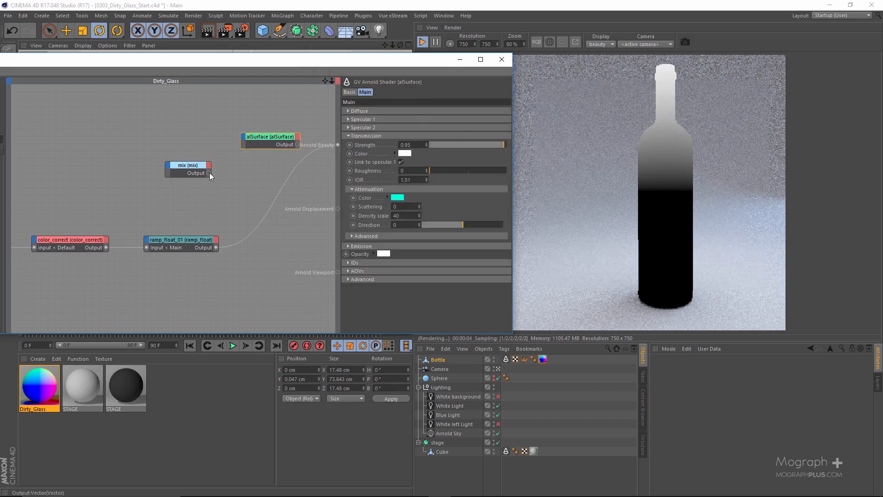
{"action": "left_click_drag", "start_coordinate": [208, 173], "coordinate": [330, 175]}
{"action": "left_click_drag", "start_coordinate": [336, 205], "coordinate": [373, 207]}
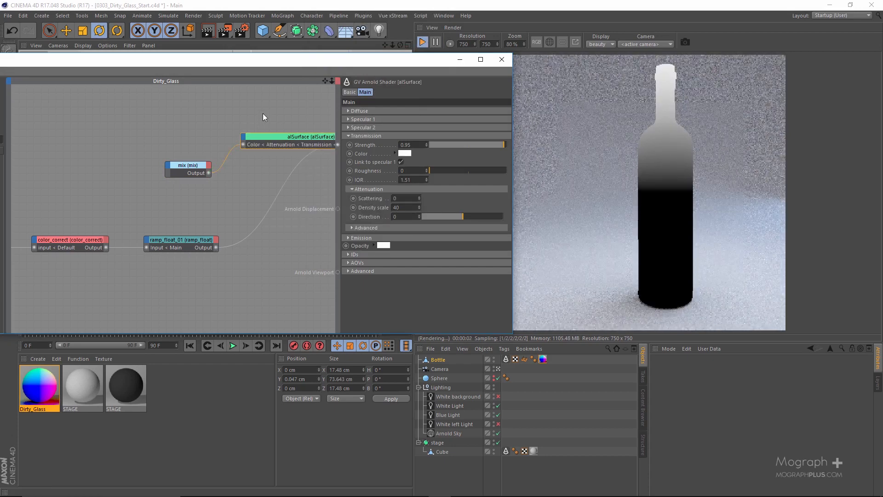
{"action": "left_click", "coordinate": [282, 179]}
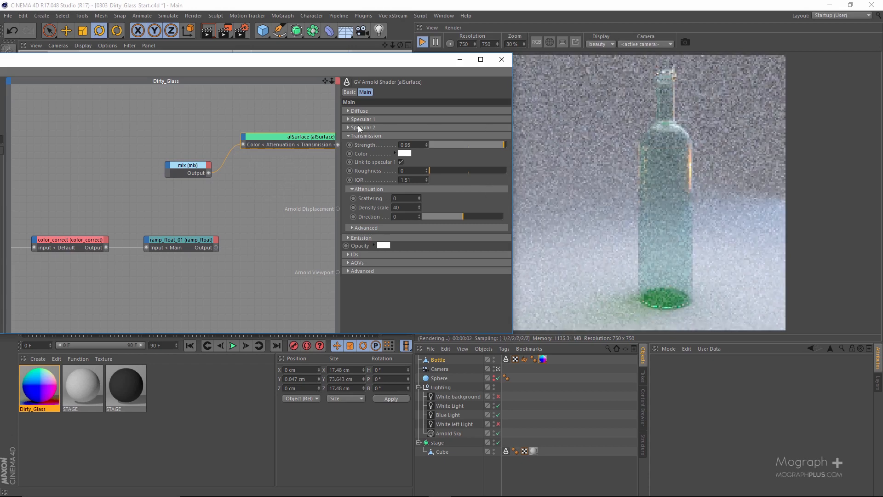
Connect ramp_float to Arnold Beauty for preview and feed its output into the mix shader's Mix input
{"action": "left_click", "coordinate": [189, 165]}
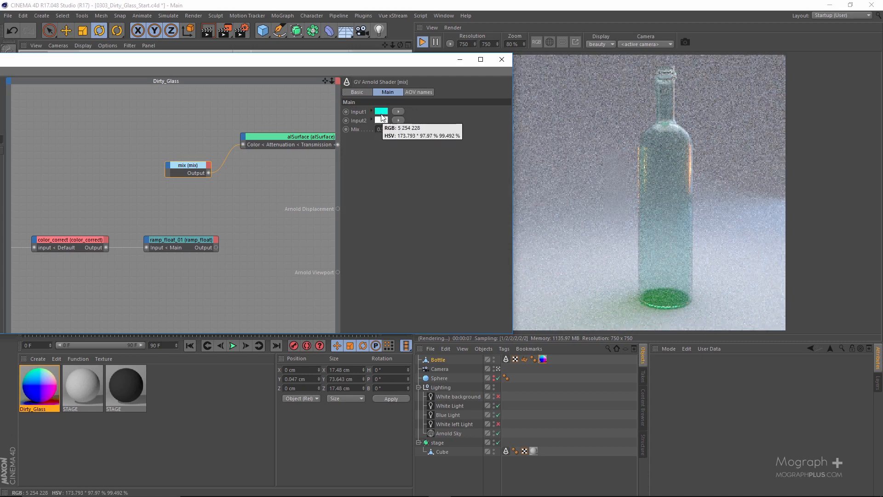
{"action": "left_click_drag", "start_coordinate": [216, 247], "coordinate": [186, 177]}
{"action": "left_click", "coordinate": [216, 247]}
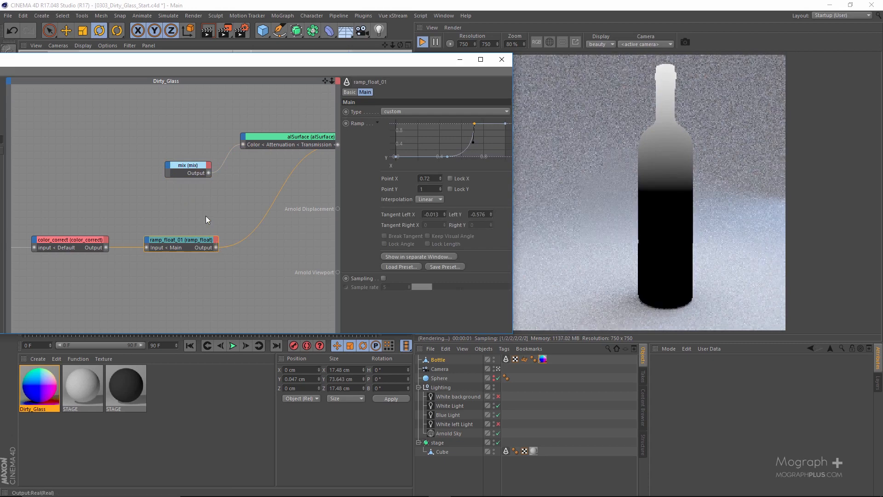
{"action": "left_click_drag", "start_coordinate": [215, 248], "coordinate": [198, 170]}
{"action": "mouse_move", "coordinate": [199, 171]}
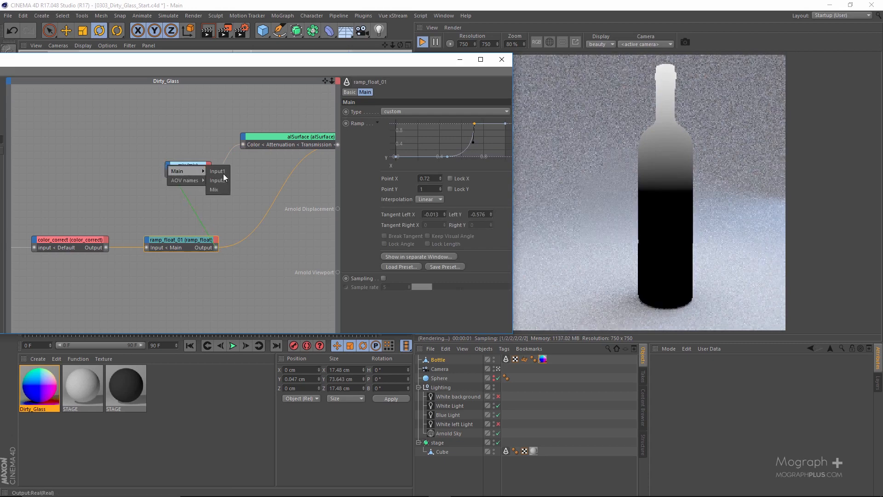
{"action": "left_click", "coordinate": [226, 190]}
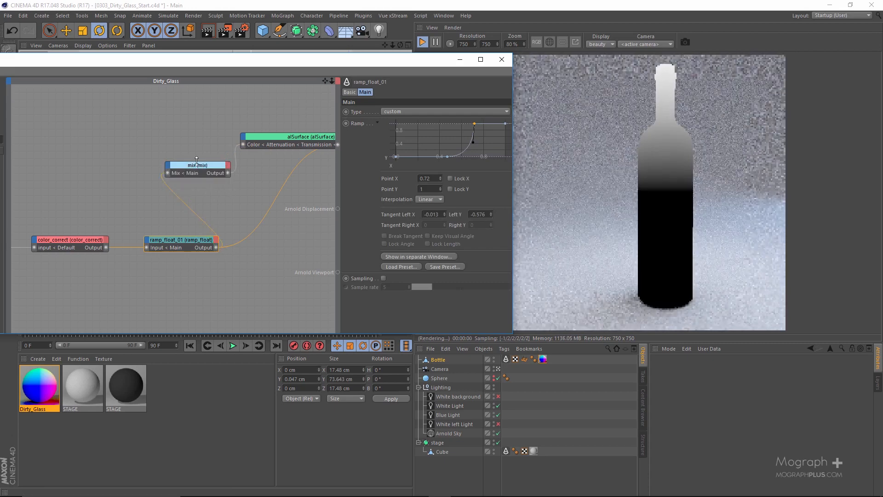
Preview the mix shader in Arnold Beauty and swap its colors, setting Input1 to white and Input2 to the saved turquoise
{"action": "left_click", "coordinate": [197, 165]}
{"action": "key", "text": "alt+w"}
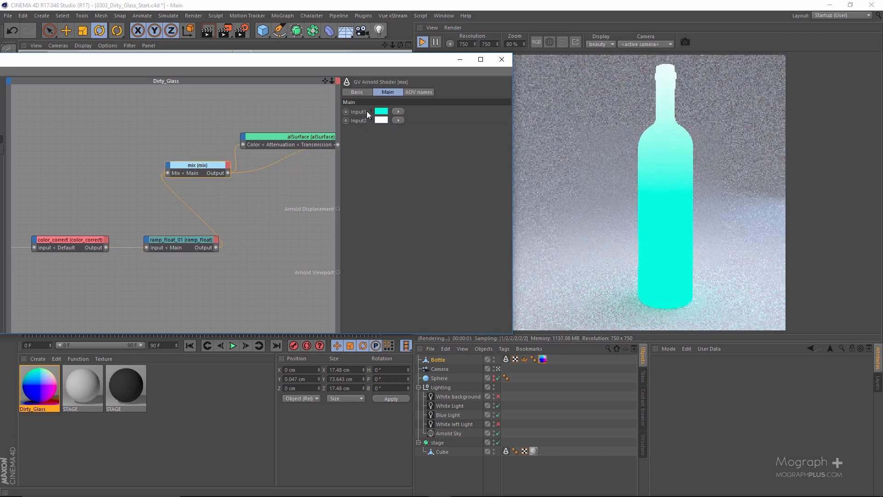
{"action": "left_click", "coordinate": [381, 120]}
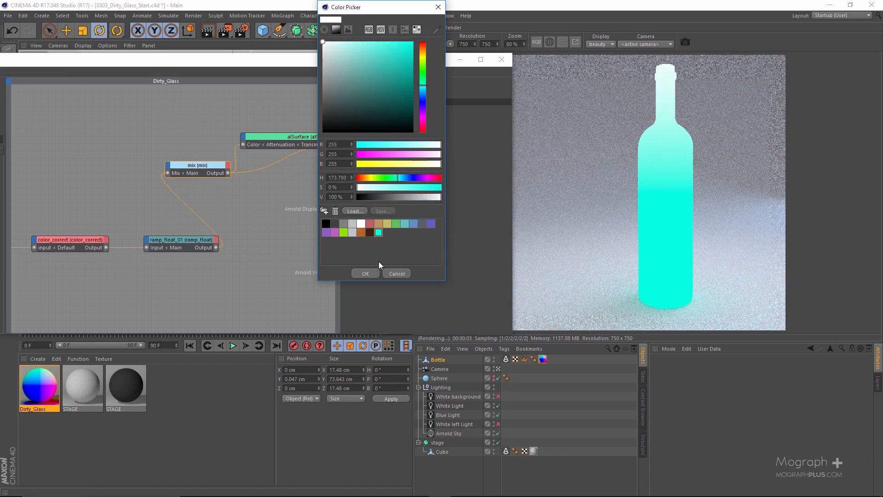
{"action": "left_click", "coordinate": [365, 273]}
{"action": "left_click", "coordinate": [382, 120]}
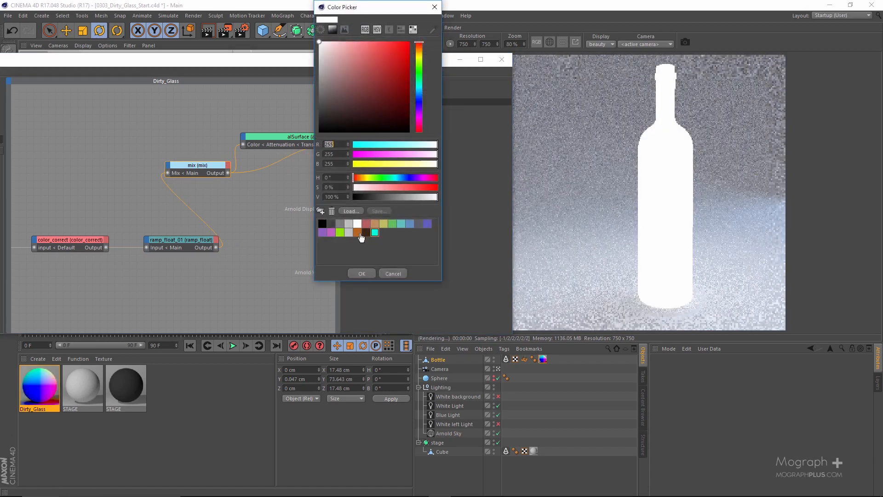
{"action": "left_click", "coordinate": [375, 232]}
{"action": "left_click", "coordinate": [364, 274]}
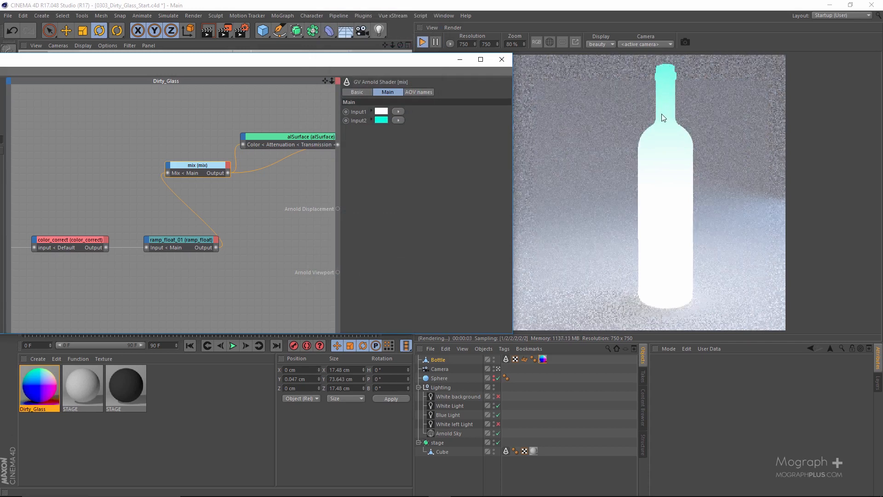
Reconnect alSurface to Arnold Beauty to preview the tinted glass bottle in the render
{"action": "left_click", "coordinate": [269, 134]}
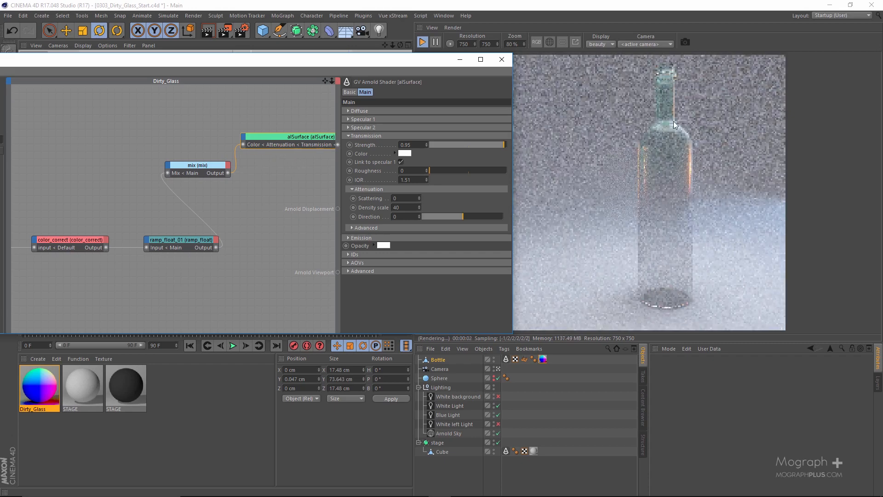
{"action": "scroll", "coordinate": [677, 98], "scroll_direction": "up", "scroll_amount": 1}
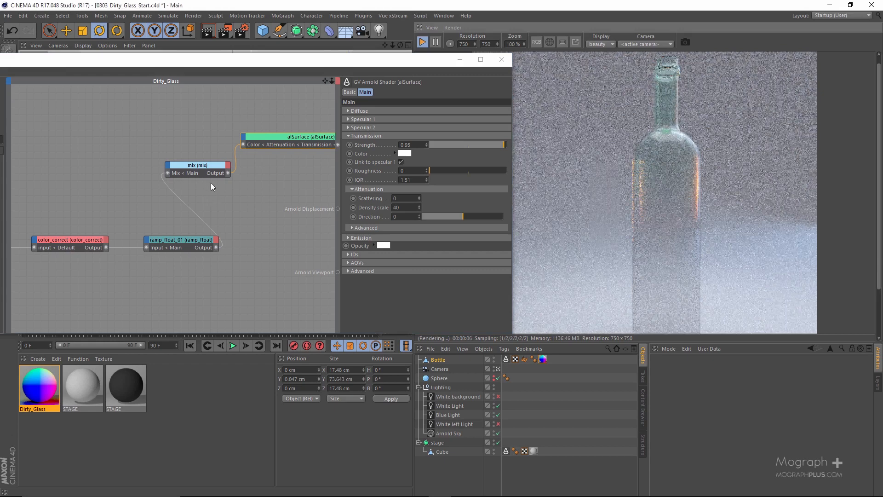
Try an Attenuation Density scale of 100 on alSurface and undo the change
{"action": "left_click", "coordinate": [283, 115]}
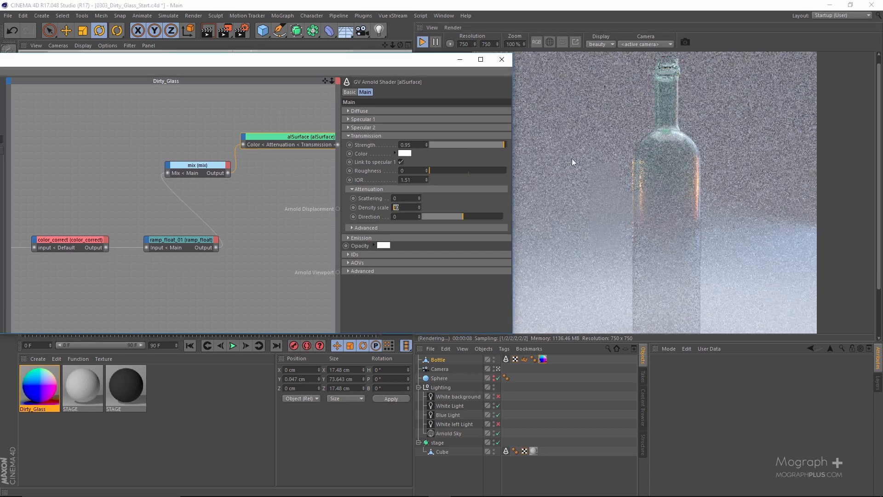
{"action": "scroll", "coordinate": [656, 155], "scroll_direction": "down", "scroll_amount": 1}
{"action": "key", "text": "0"}
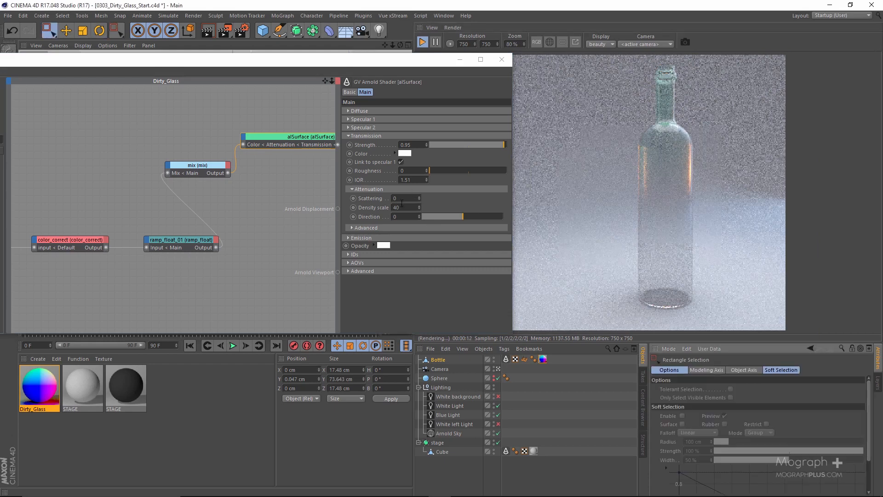
{"action": "double_click", "coordinate": [407, 207]}
{"action": "type", "text": "100"}
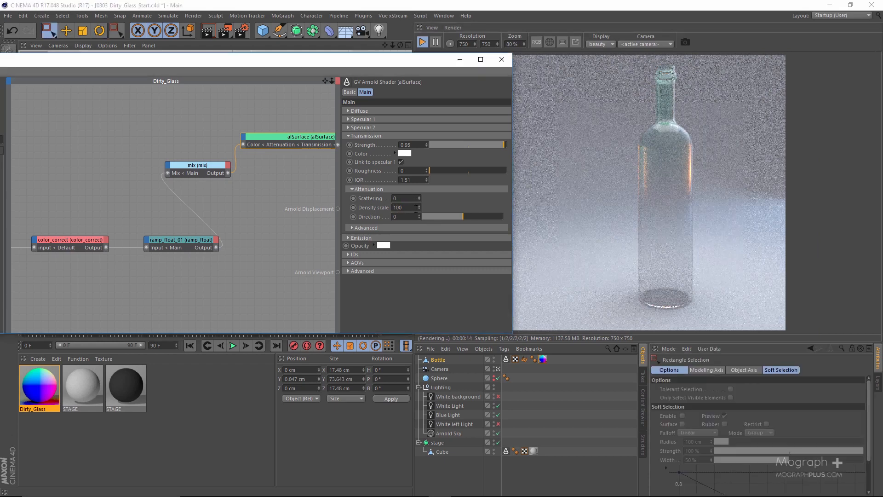
{"action": "key", "text": "Return"}
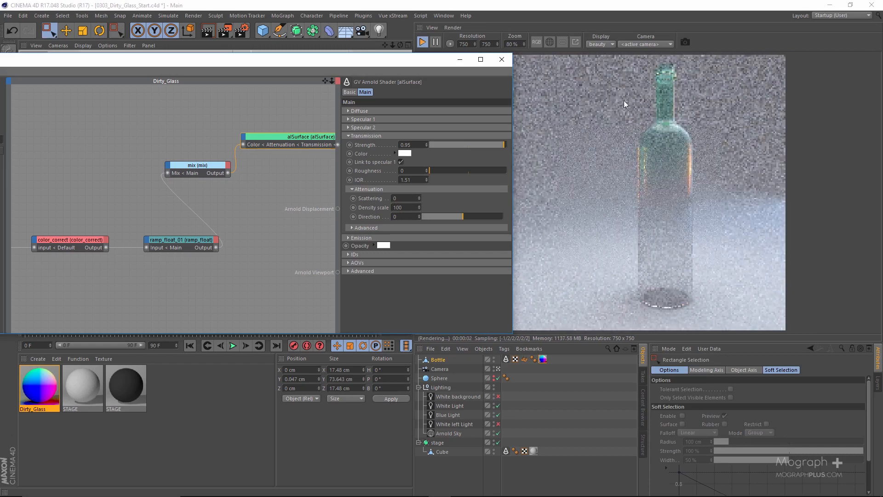
{"action": "left_click", "coordinate": [411, 208]}
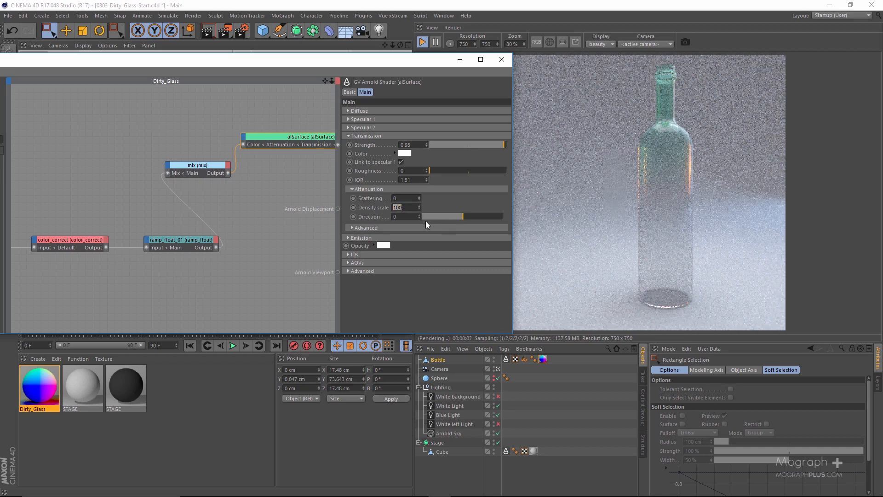
{"action": "right_click", "coordinate": [377, 208]}
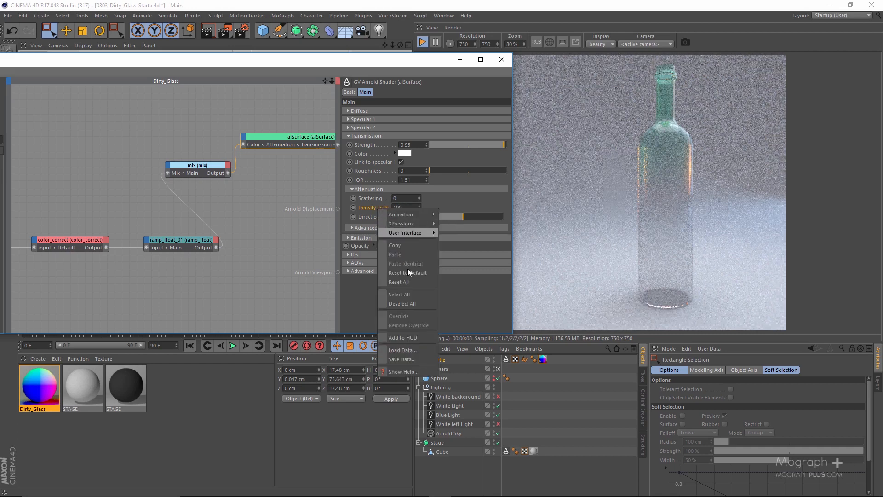
{"action": "left_click", "coordinate": [308, 206]}
{"action": "key", "text": "ctrl+z"}
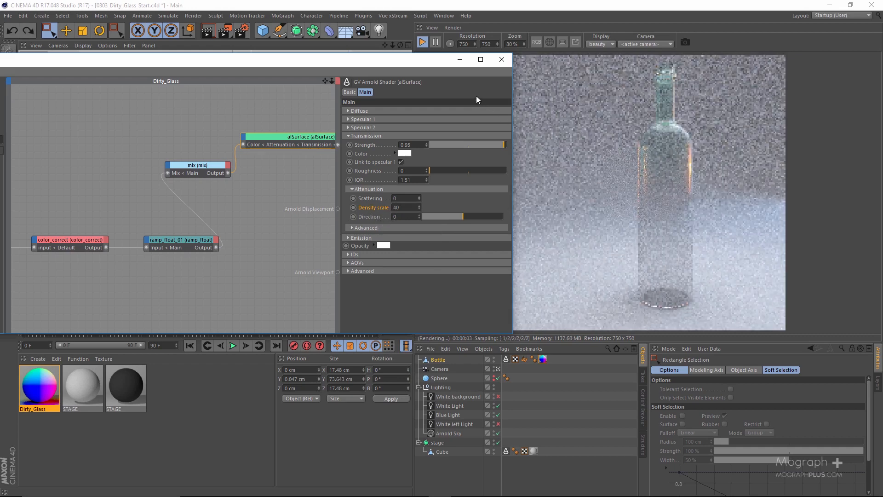
Line up the mix node with the mask chain and move the whole five-node chain down, away from alSurface
{"action": "double_click", "coordinate": [391, 63]}
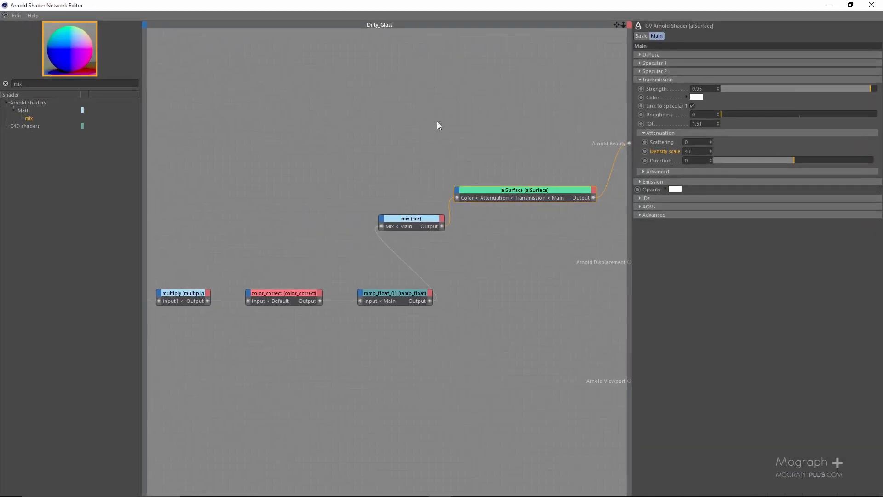
{"action": "scroll", "coordinate": [409, 140], "scroll_direction": "down", "scroll_amount": 3}
{"action": "left_click_drag", "start_coordinate": [472, 201], "coordinate": [551, 254]}
{"action": "left_click_drag", "start_coordinate": [171, 208], "coordinate": [544, 280]}
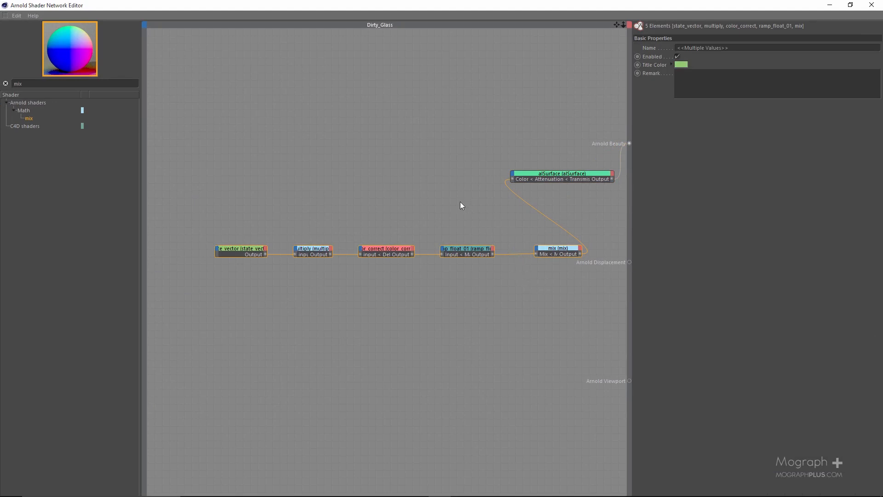
{"action": "scroll", "coordinate": [460, 203], "scroll_direction": "down", "scroll_amount": 2}
{"action": "left_click_drag", "start_coordinate": [524, 236], "coordinate": [401, 340]}
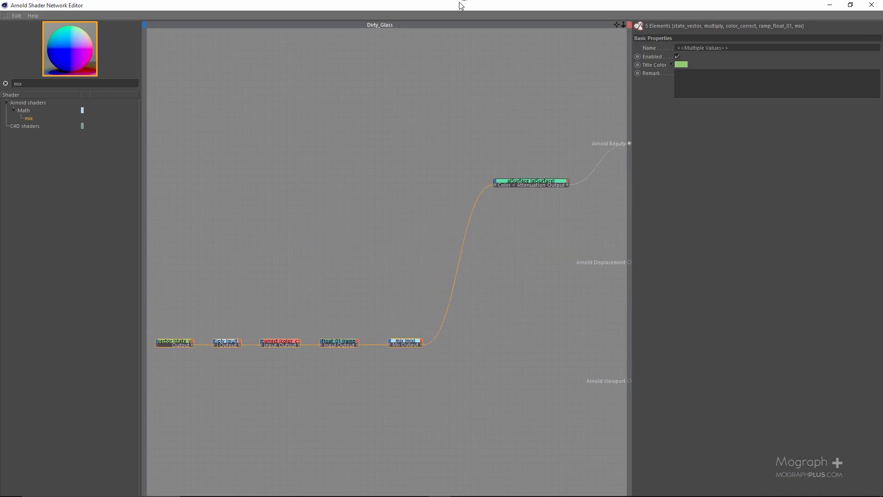
Restore the shader network editor to a smaller window beside the render and stop the Arnold render
{"action": "left_click_drag", "start_coordinate": [461, 3], "coordinate": [171, 78]}
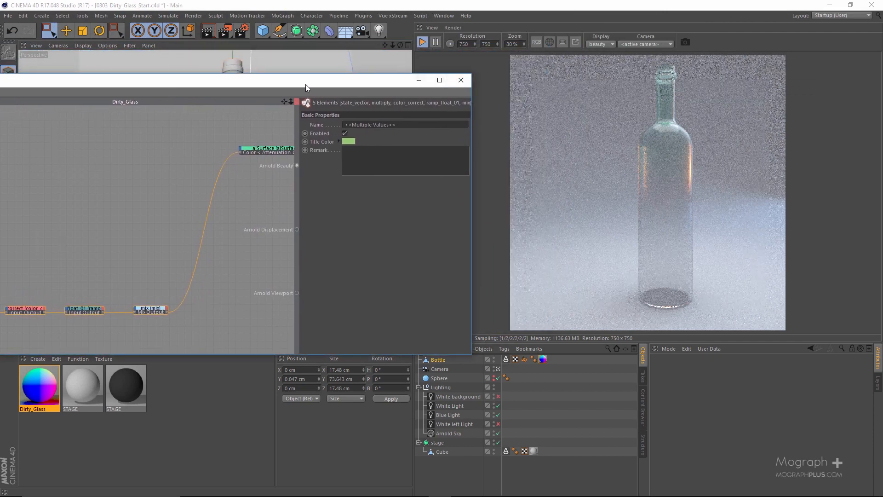
{"action": "left_click_drag", "start_coordinate": [305, 84], "coordinate": [294, 86]}
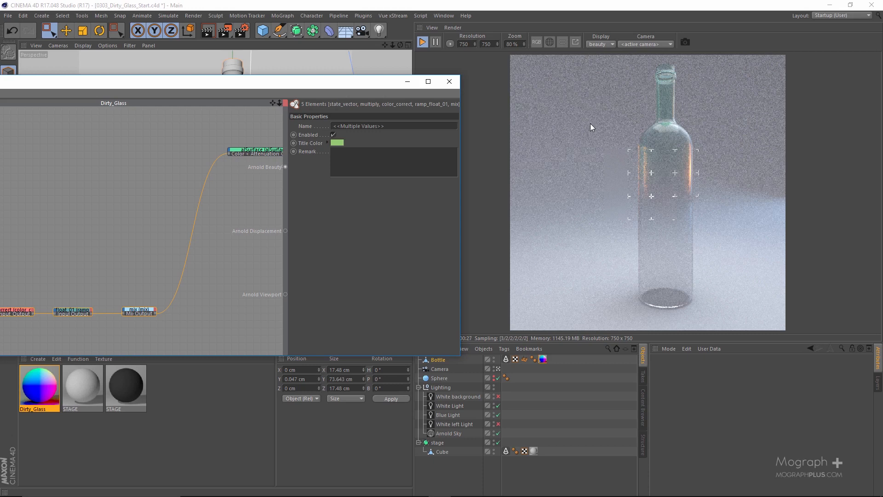
{"action": "left_click", "coordinate": [429, 42]}
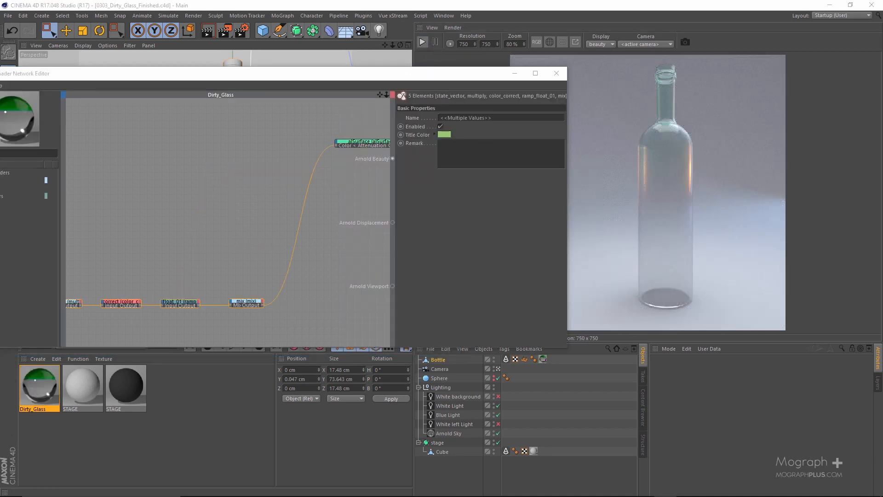
Examine the reference image of the finished dirty bottle next to the current render, moving it out of the way when done
{"action": "left_click_drag", "start_coordinate": [382, 114], "coordinate": [272, 120]}
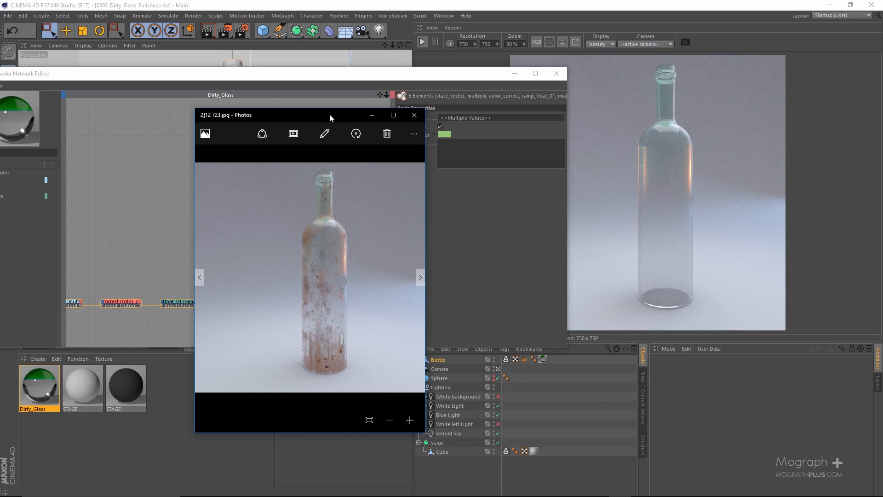
{"action": "left_click_drag", "start_coordinate": [330, 114], "coordinate": [357, 102]}
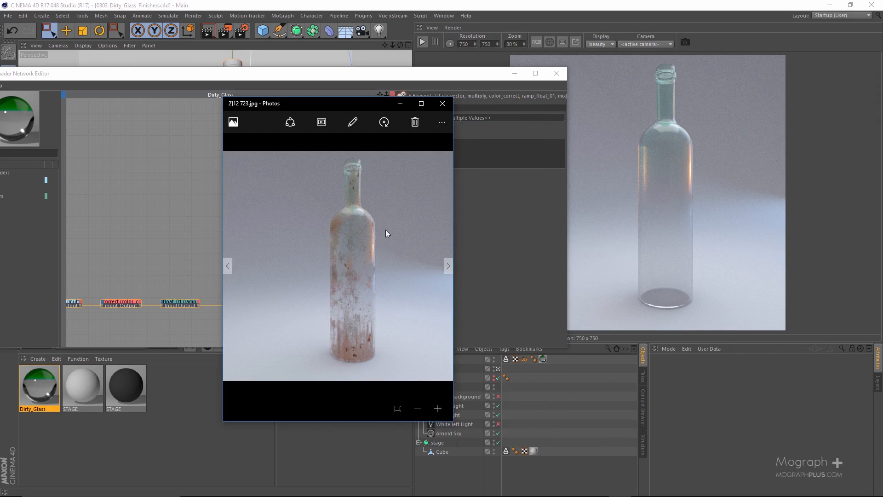
{"action": "left_click_drag", "start_coordinate": [341, 105], "coordinate": [882, 113]}
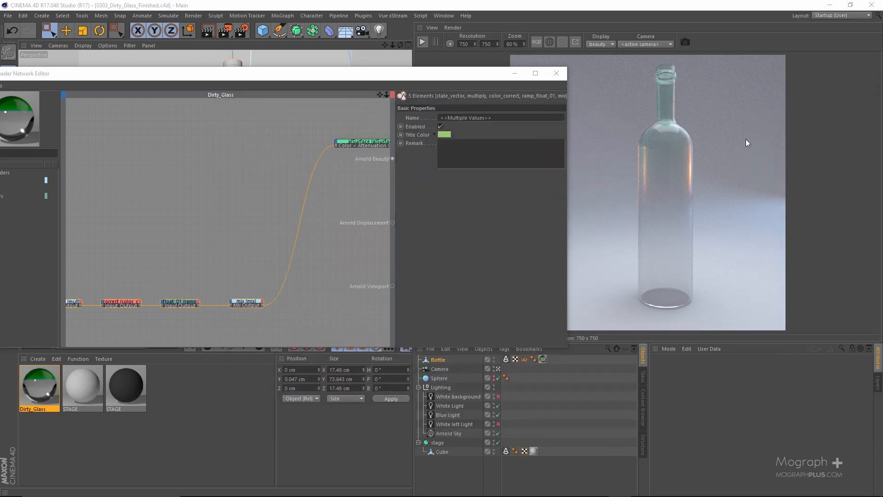
Search the shader list for image and add an image shader to the Dirty_Glass network
{"action": "left_click_drag", "start_coordinate": [299, 83], "coordinate": [451, 84]}
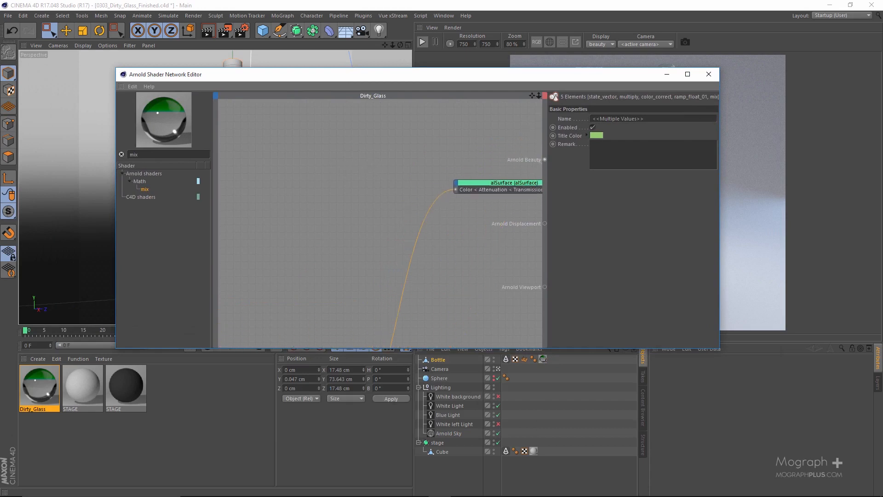
{"action": "double_click", "coordinate": [173, 159]}
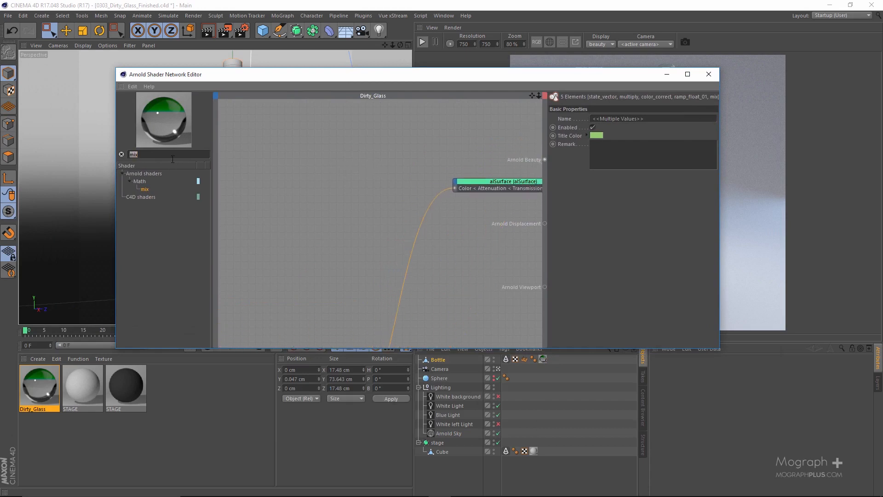
{"action": "type", "text": "image"}
{"action": "left_click_drag", "start_coordinate": [145, 189], "coordinate": [272, 160]}
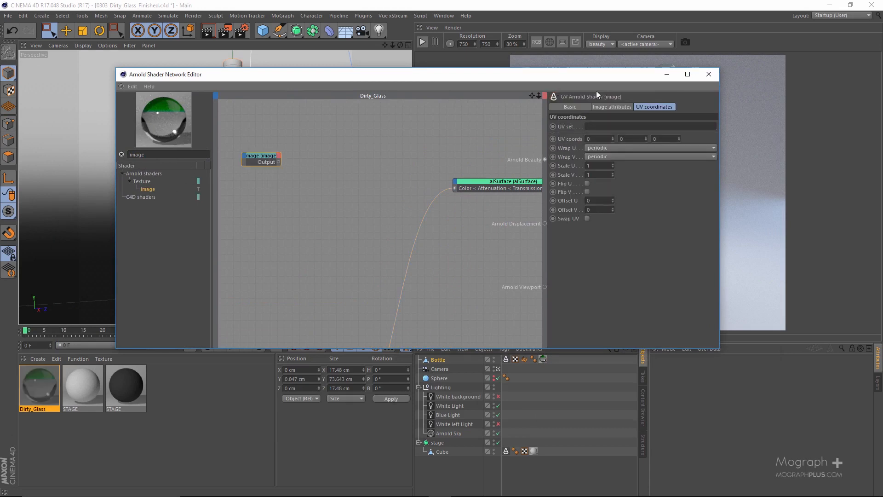
Load the BW32.tif texture from the project's tex folder into the image shader
{"action": "left_click", "coordinate": [623, 107]}
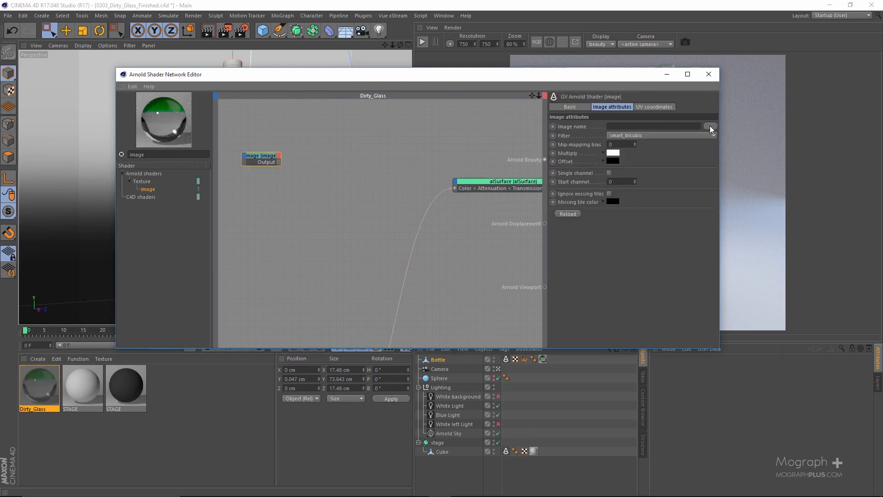
{"action": "left_click", "coordinate": [711, 125]}
{"action": "scroll", "coordinate": [331, 228], "scroll_direction": "down", "scroll_amount": 10}
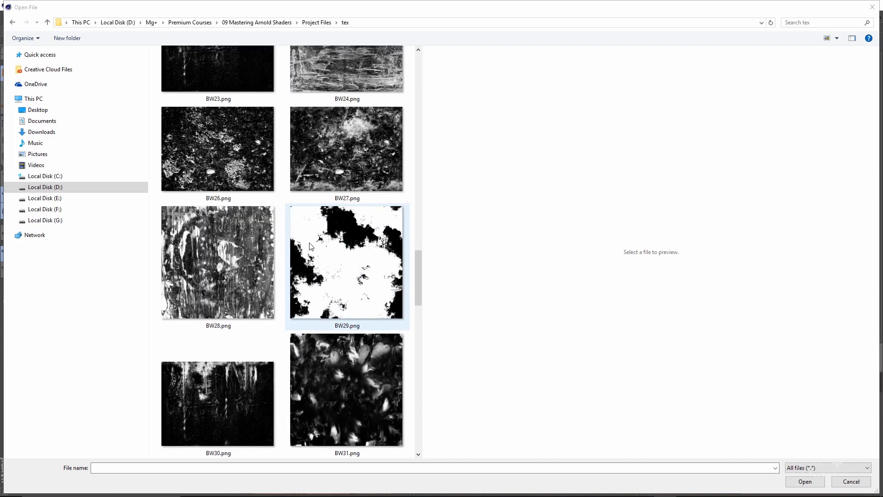
{"action": "scroll", "coordinate": [309, 242], "scroll_direction": "down", "scroll_amount": 5}
{"action": "left_click", "coordinate": [214, 249]}
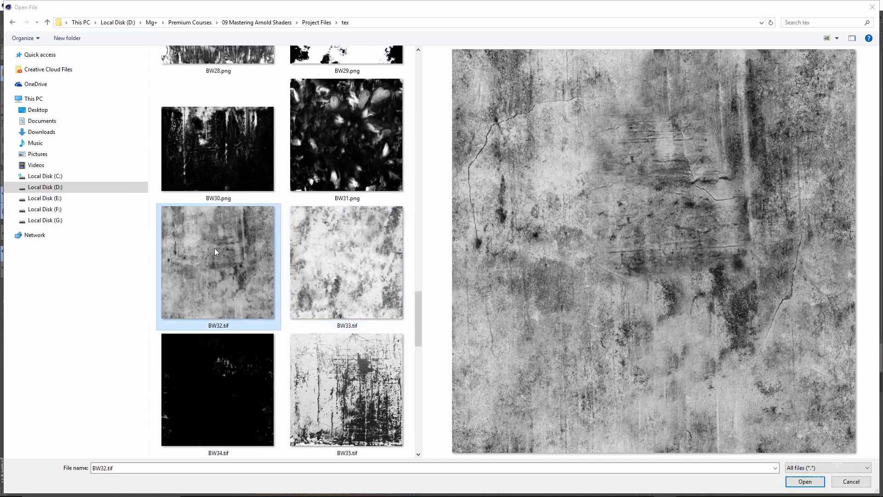
{"action": "double_click", "coordinate": [218, 245]}
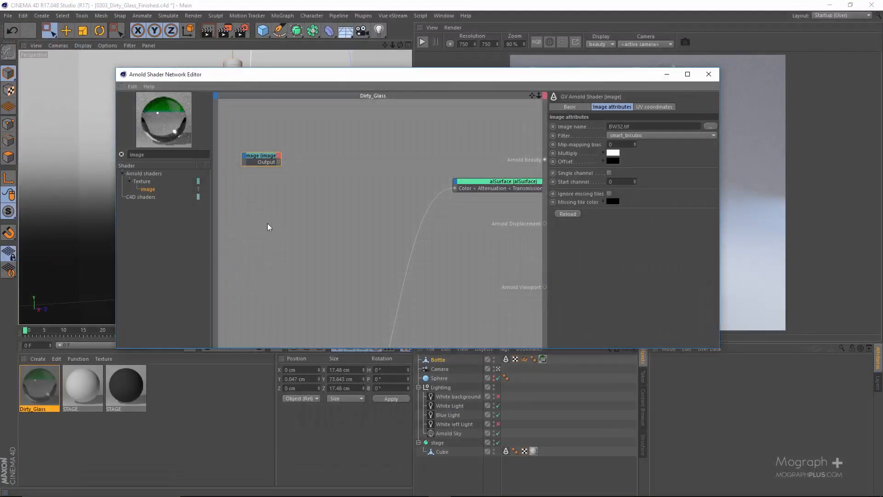
{"action": "left_click", "coordinate": [270, 196]}
Define a render region that tightly encloses the whole bottle in the Arnold render view
{"action": "left_click_drag", "start_coordinate": [346, 79], "coordinate": [167, 92]}
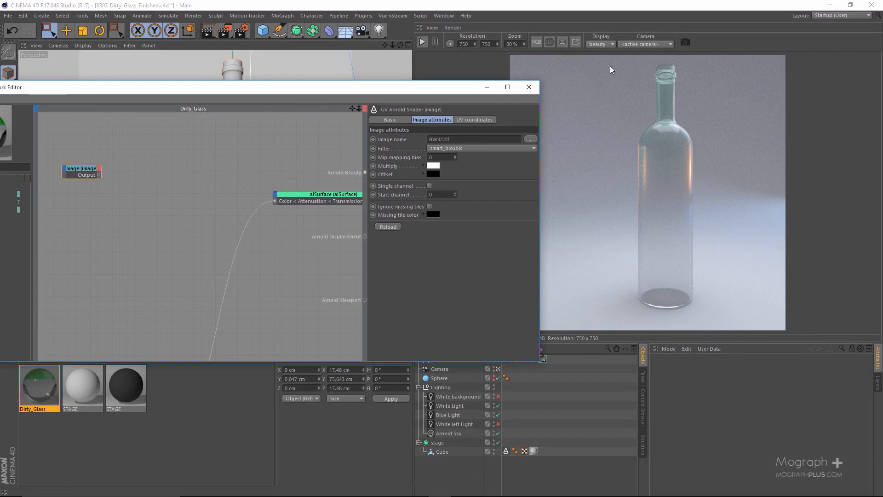
{"action": "left_click_drag", "start_coordinate": [617, 63], "coordinate": [712, 314]}
{"action": "left_click_drag", "start_coordinate": [665, 62], "coordinate": [664, 59]}
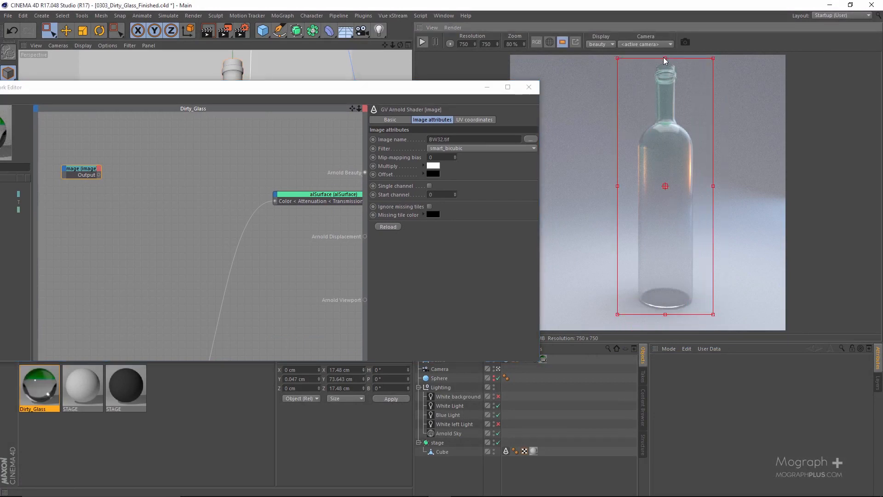
Connect the image shader to Arnold Beauty and start the render to preview the texture on the bottle
{"action": "left_click_drag", "start_coordinate": [299, 88], "coordinate": [338, 92]}
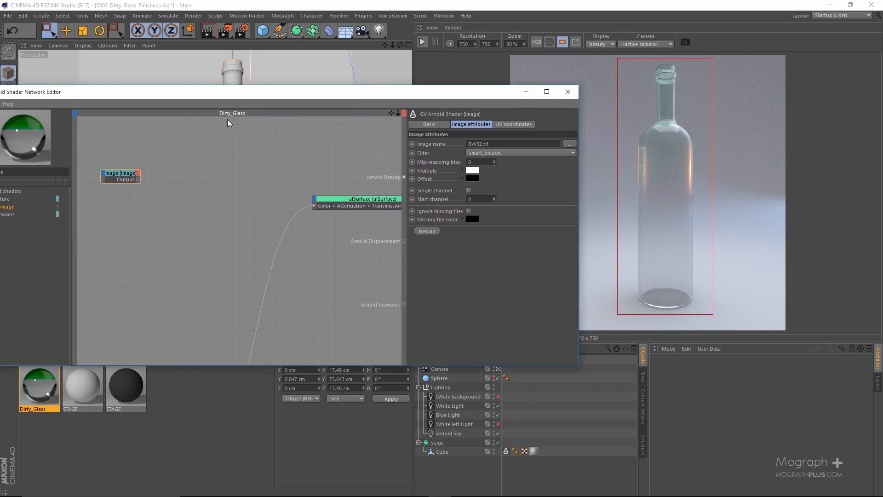
{"action": "left_click", "coordinate": [419, 44]}
{"action": "left_click_drag", "start_coordinate": [415, 94], "coordinate": [335, 89]}
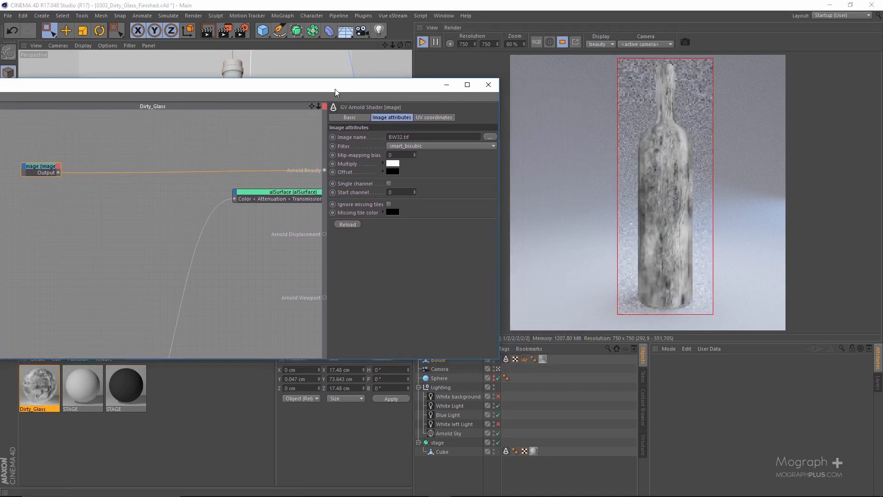
Set the image shader's UV Scale V to 2
{"action": "left_click", "coordinate": [430, 117]}
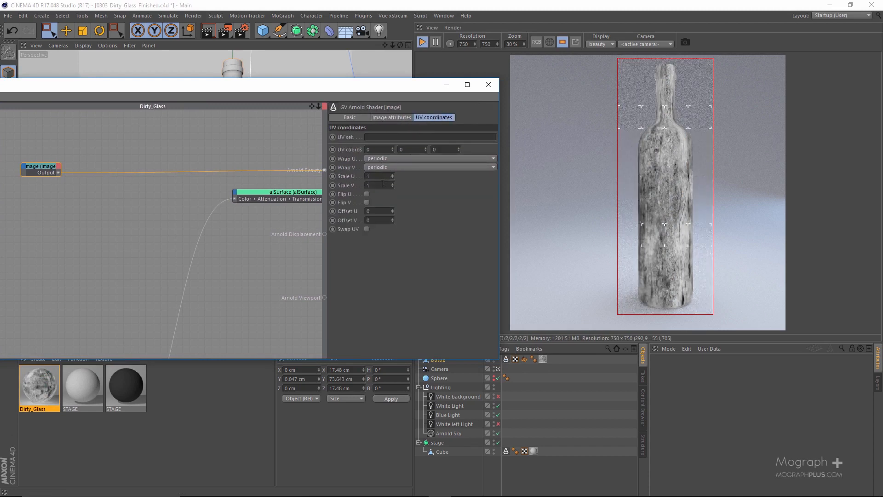
{"action": "type", "text": "2"}
{"action": "key", "text": "Return"}
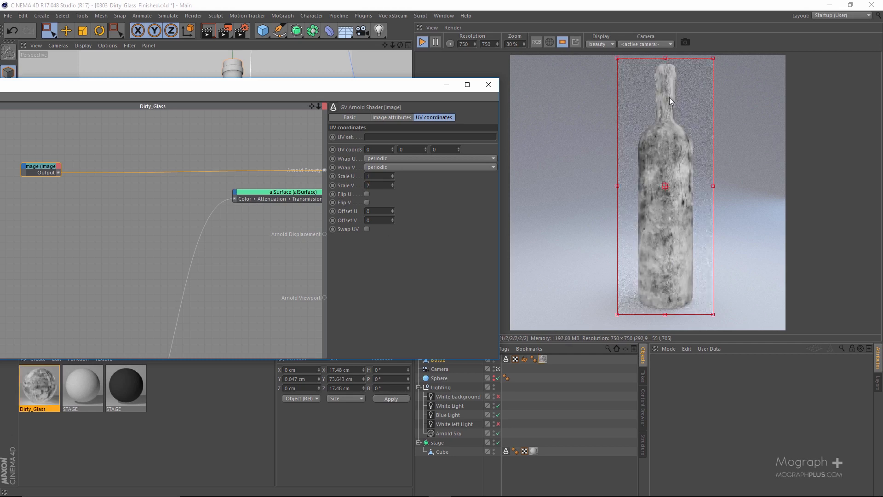
Shift the texture around the bottle by raising the image shader's Offset U to 0.64
{"action": "left_click", "coordinate": [382, 211]}
{"action": "scroll", "coordinate": [383, 211], "scroll_direction": "up", "scroll_amount": 20}
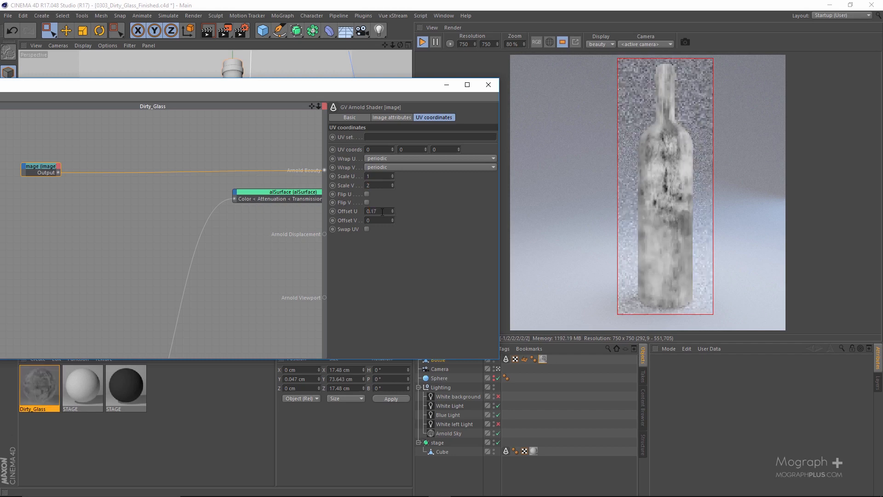
{"action": "scroll", "coordinate": [382, 211], "scroll_direction": "up", "scroll_amount": 20}
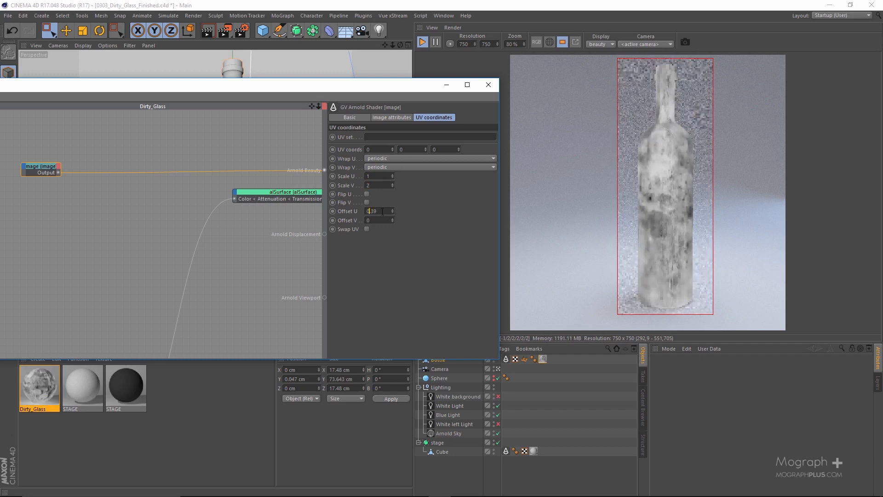
{"action": "scroll", "coordinate": [382, 212], "scroll_direction": "up", "scroll_amount": 15}
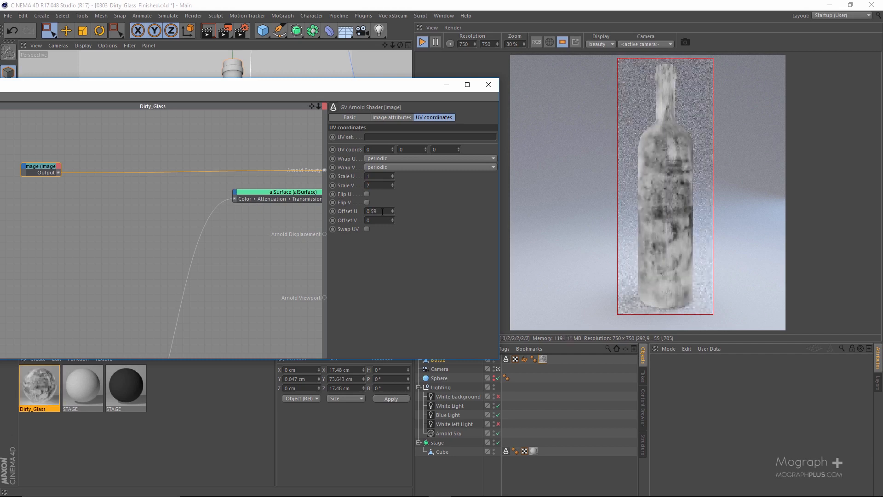
{"action": "scroll", "coordinate": [382, 212], "scroll_direction": "up", "scroll_amount": 4}
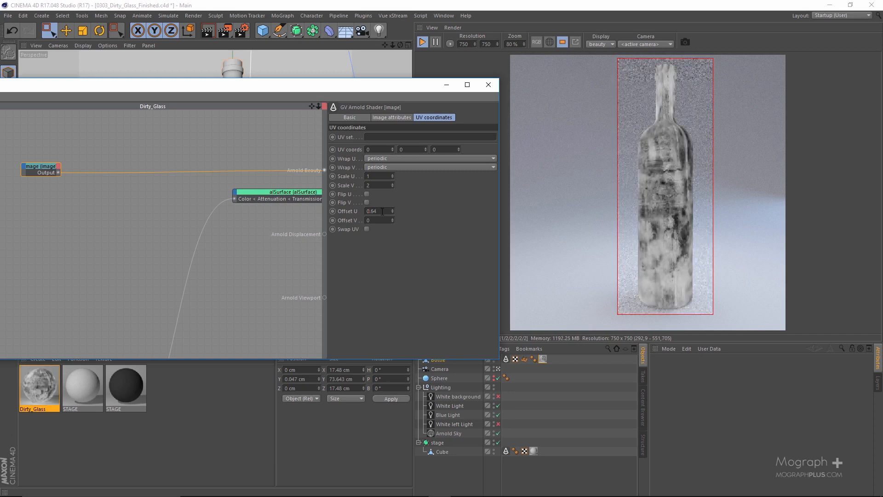
Fine-tune the grunge texture's placement on the bottle by setting Offset U to 0.65 and Offset V to 0.1
{"action": "scroll", "coordinate": [382, 211], "scroll_direction": "up", "scroll_amount": 2}
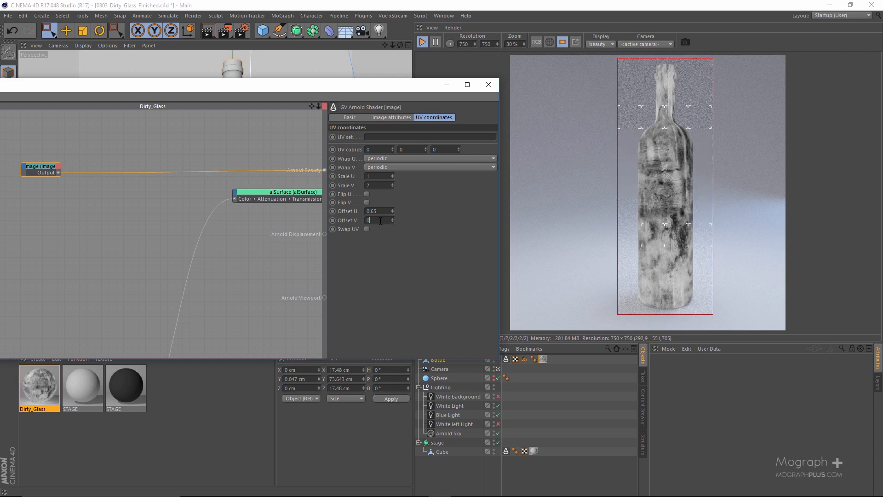
{"action": "scroll", "coordinate": [380, 221], "scroll_direction": "up", "scroll_amount": 4}
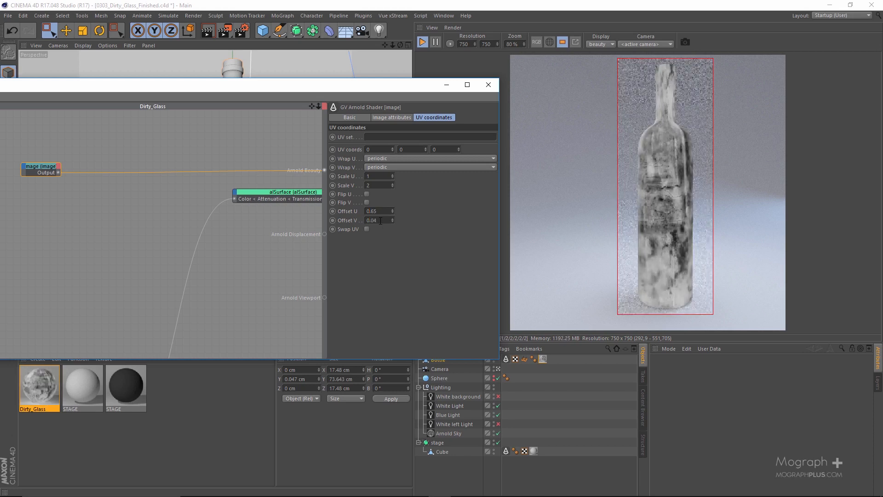
{"action": "scroll", "coordinate": [380, 221], "scroll_direction": "up", "scroll_amount": 4}
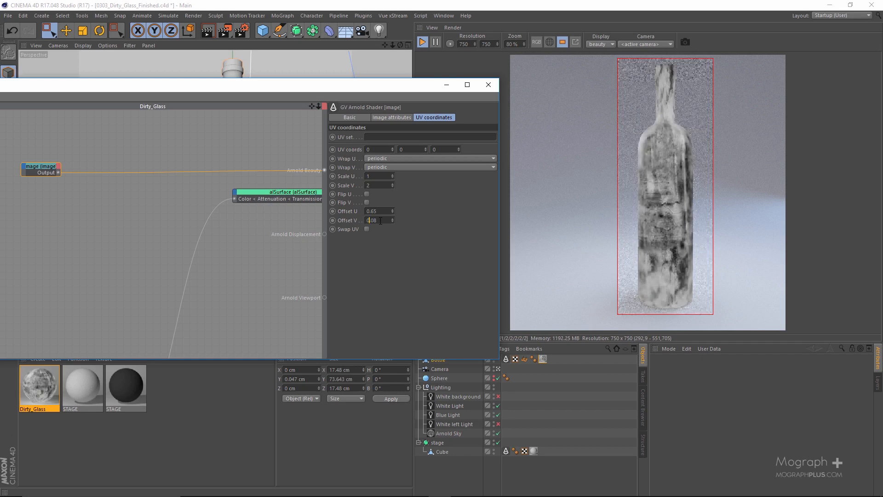
{"action": "scroll", "coordinate": [380, 221], "scroll_direction": "up", "scroll_amount": 2}
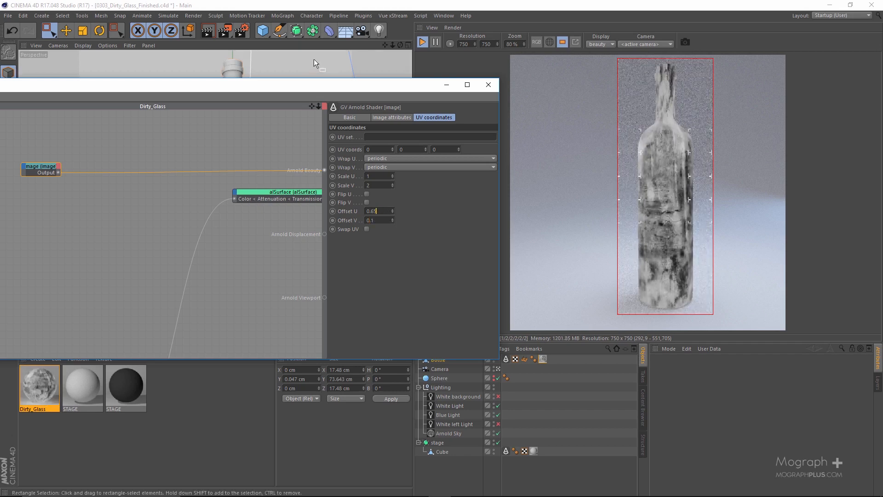
Find the color_correct shader and insert it after the image shader in the Dirty_Glass network
{"action": "left_click_drag", "start_coordinate": [321, 81], "coordinate": [419, 72]}
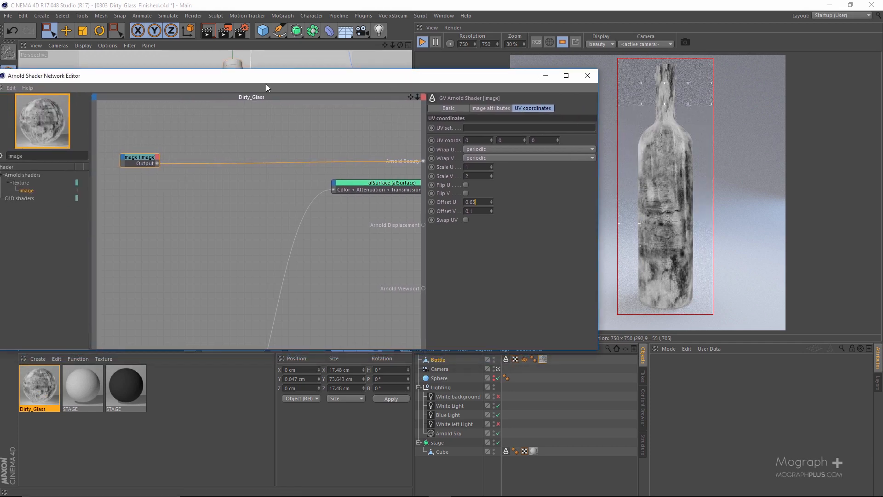
{"action": "left_click_drag", "start_coordinate": [267, 85], "coordinate": [297, 85]}
{"action": "left_click", "coordinate": [81, 154]}
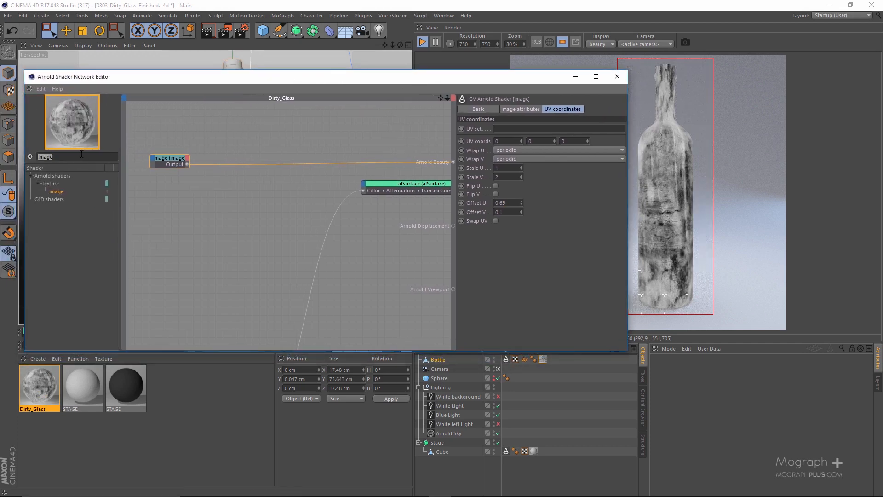
{"action": "type", "text": "corre"}
{"action": "left_click", "coordinate": [64, 193]}
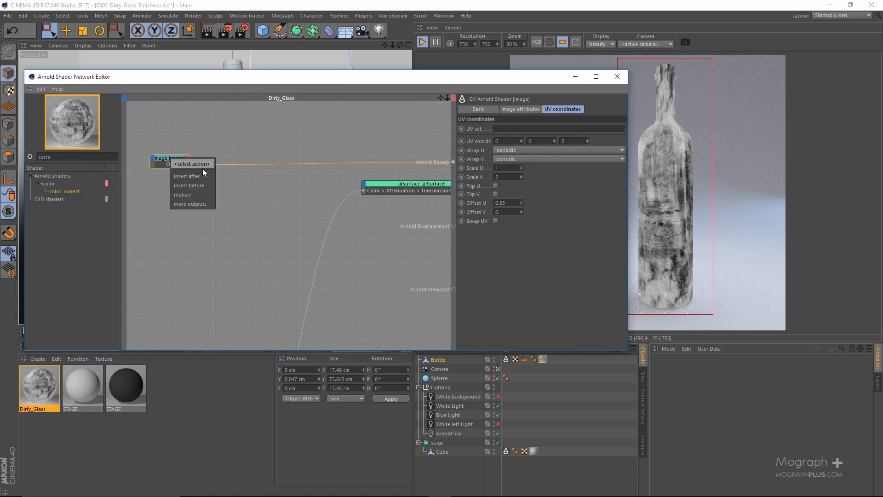
{"action": "mouse_move", "coordinate": [228, 192]}
{"action": "left_click", "coordinate": [298, 193]}
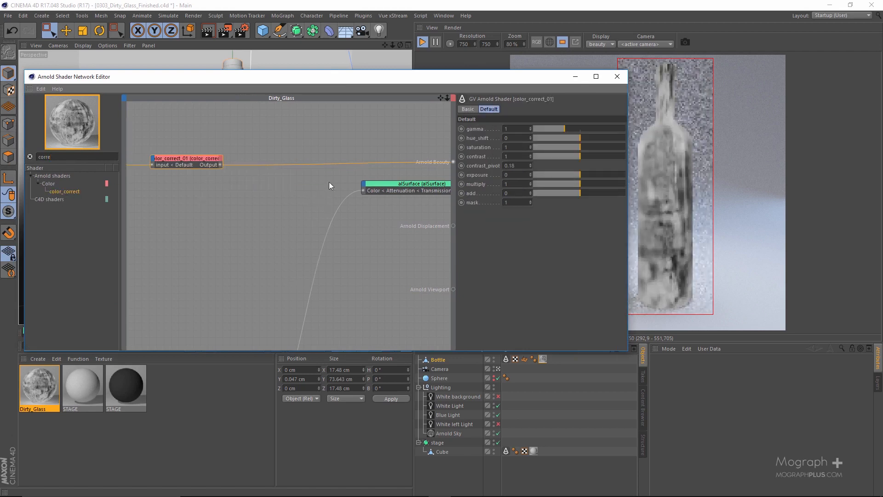
Darken the texture in the color_correct shader by setting gamma to 0.48 and contrast to 1.1
{"action": "left_click_drag", "start_coordinate": [380, 81], "coordinate": [202, 102]}
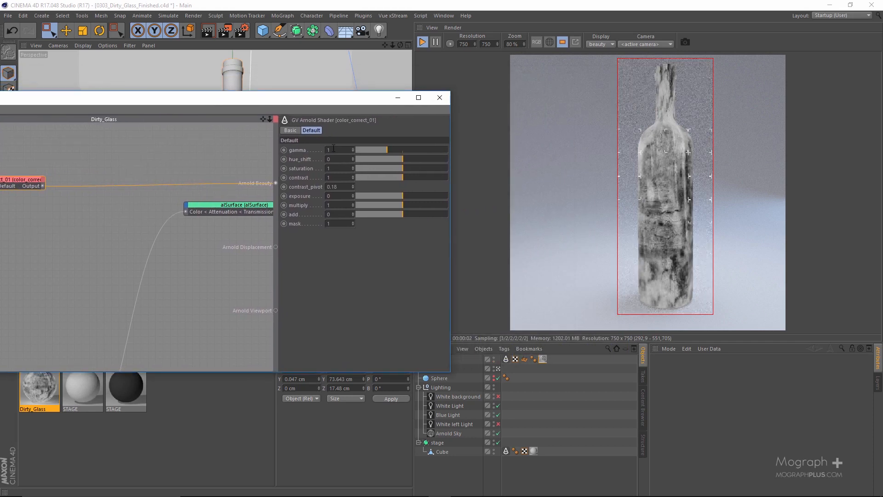
{"action": "left_click_drag", "start_coordinate": [378, 149], "coordinate": [372, 150]}
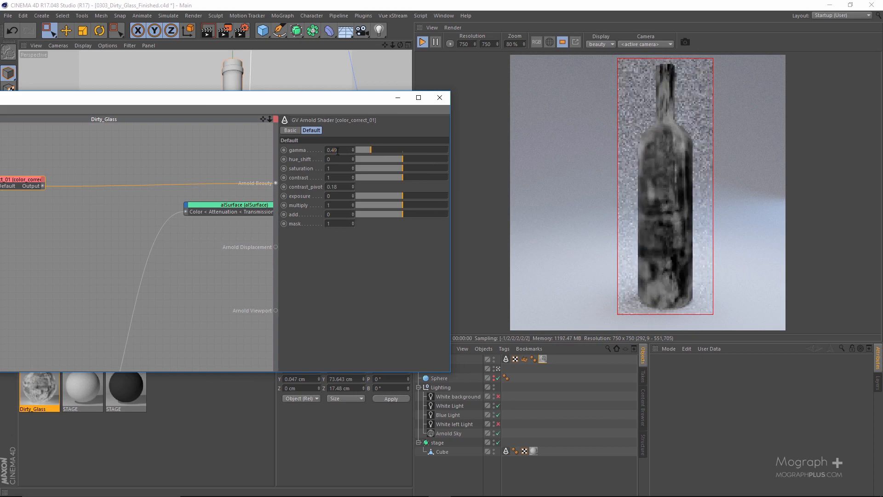
{"action": "scroll", "coordinate": [338, 151], "scroll_direction": "down", "scroll_amount": 2}
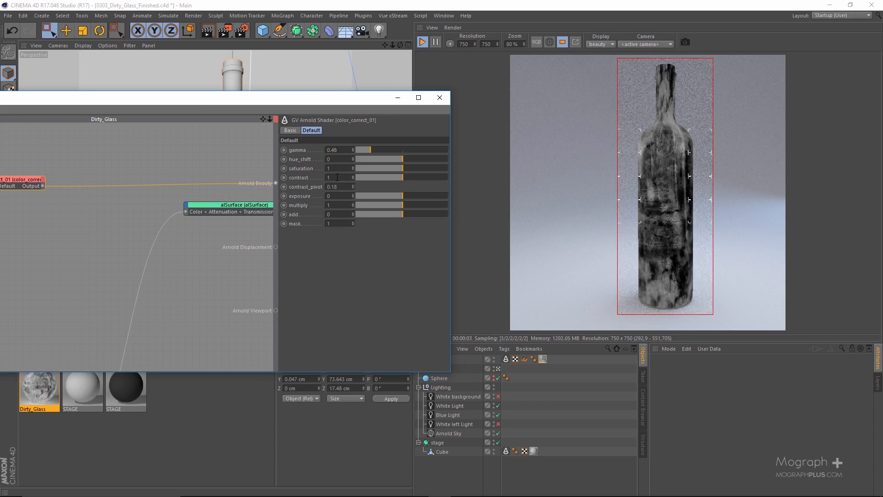
{"action": "scroll", "coordinate": [337, 177], "scroll_direction": "up", "scroll_amount": 6}
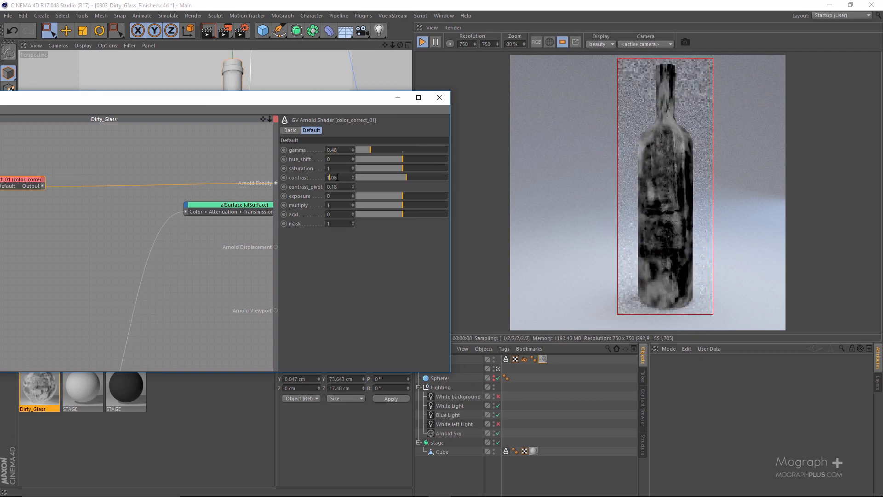
{"action": "scroll", "coordinate": [339, 177], "scroll_direction": "up", "scroll_amount": 4}
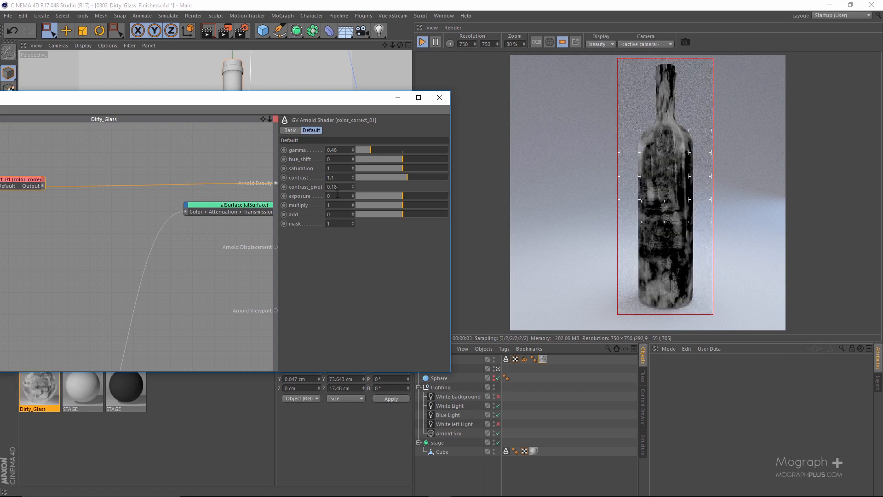
Brighten the texture's light areas by raising the color_correct exposure through 1 and 2 to 3
{"action": "type", "text": "1"}
{"action": "key", "text": "Return"}
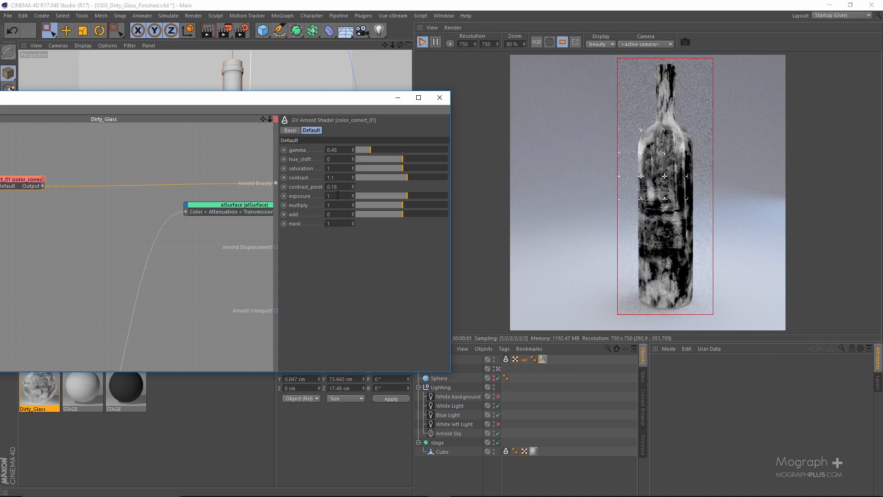
{"action": "key", "text": "Return"}
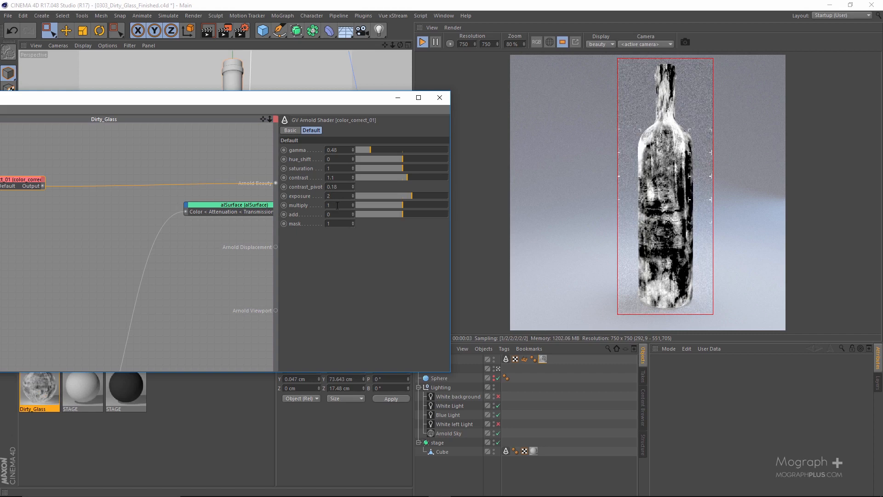
{"action": "type", "text": "3"}
{"action": "key", "text": "Return"}
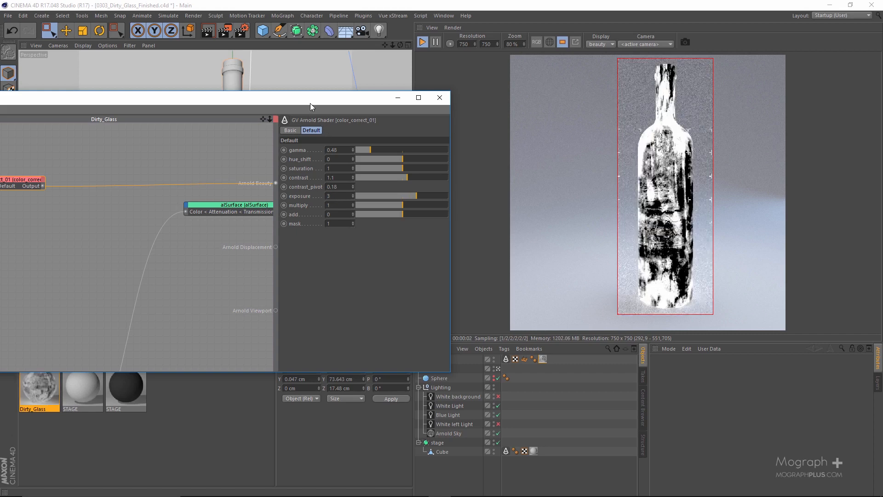
Try an exposure of 2 on the color_correct shader for comparison and undo the change
{"action": "left_click_drag", "start_coordinate": [310, 103], "coordinate": [322, 104]}
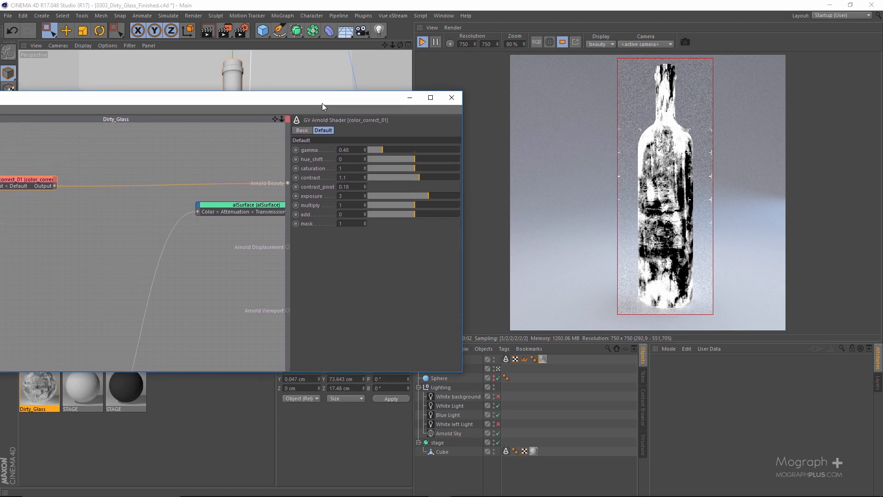
{"action": "double_click", "coordinate": [340, 196]}
{"action": "type", "text": "2"}
{"action": "key", "text": "Return"}
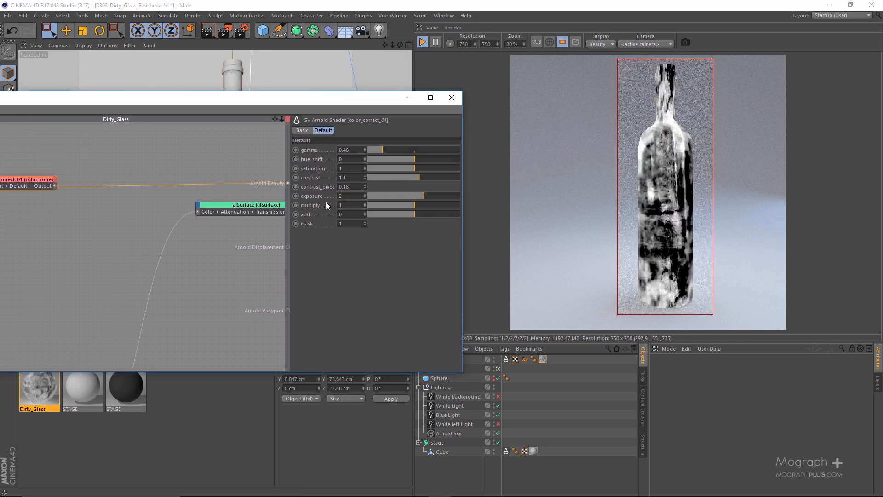
{"action": "key", "text": "ctrl+z"}
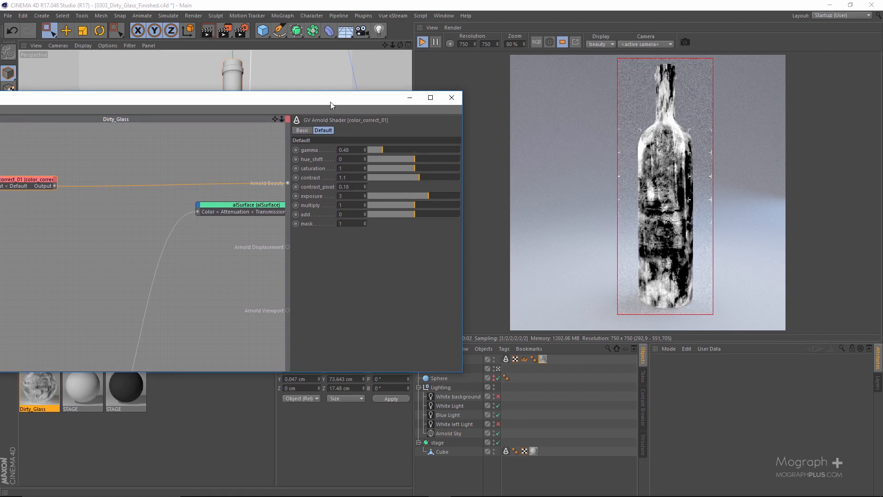
Find the ramp_float shader and insert it between the image and color_correct shaders
{"action": "left_click_drag", "start_coordinate": [330, 101], "coordinate": [489, 94]}
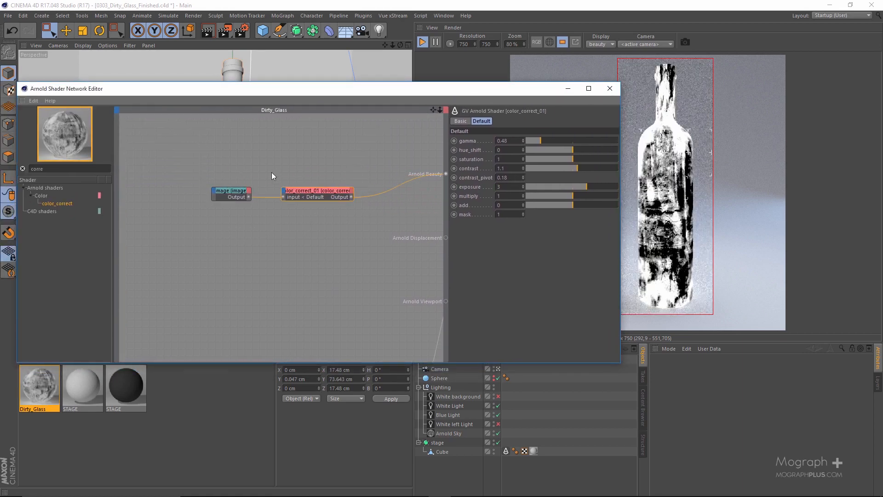
{"action": "left_click_drag", "start_coordinate": [233, 189], "coordinate": [167, 192]}
{"action": "double_click", "coordinate": [36, 168]}
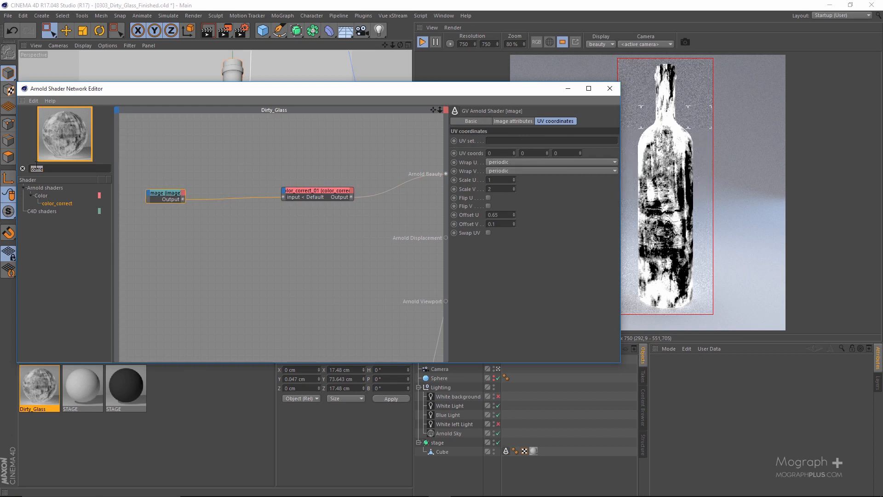
{"action": "key", "text": "BackSpace"}
{"action": "type", "text": "ramp"}
{"action": "left_click_drag", "start_coordinate": [53, 202], "coordinate": [160, 196]}
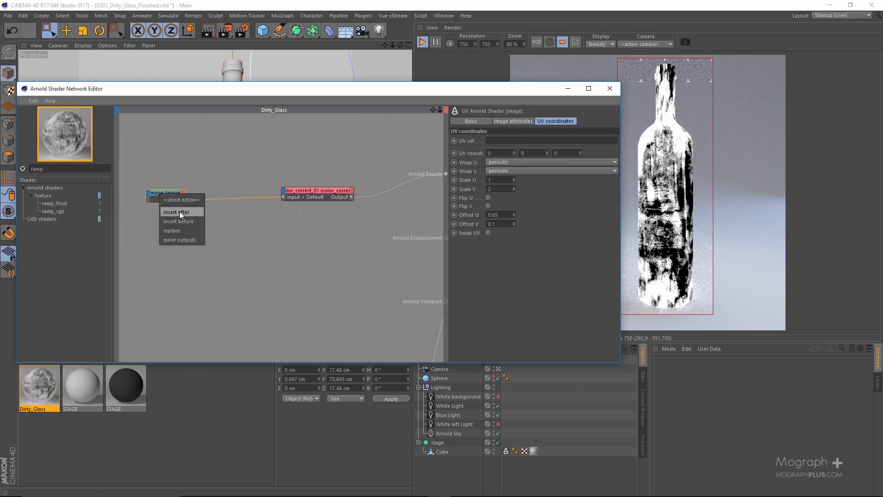
{"action": "left_click", "coordinate": [179, 211]}
{"action": "mouse_move", "coordinate": [230, 228]}
{"action": "left_click", "coordinate": [289, 228]}
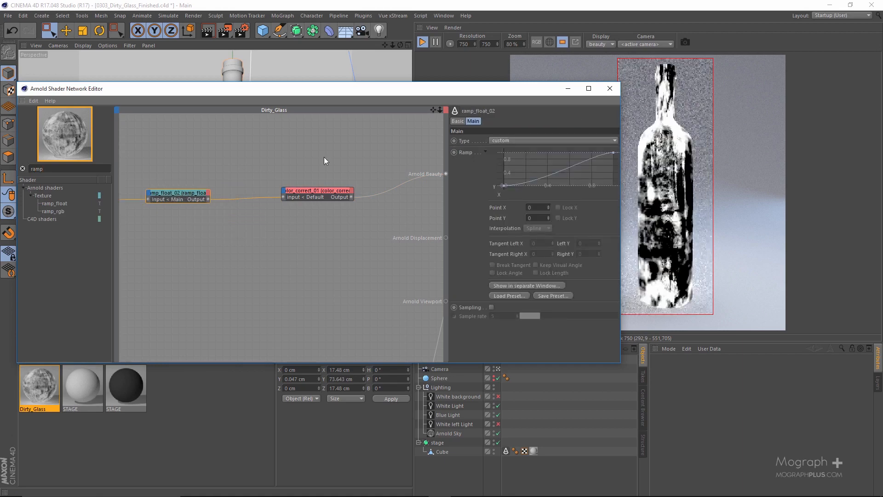
Lower the end point of the ramp_float curve to a Y value of 0.6
{"action": "left_click_drag", "start_coordinate": [382, 95], "coordinate": [151, 91]}
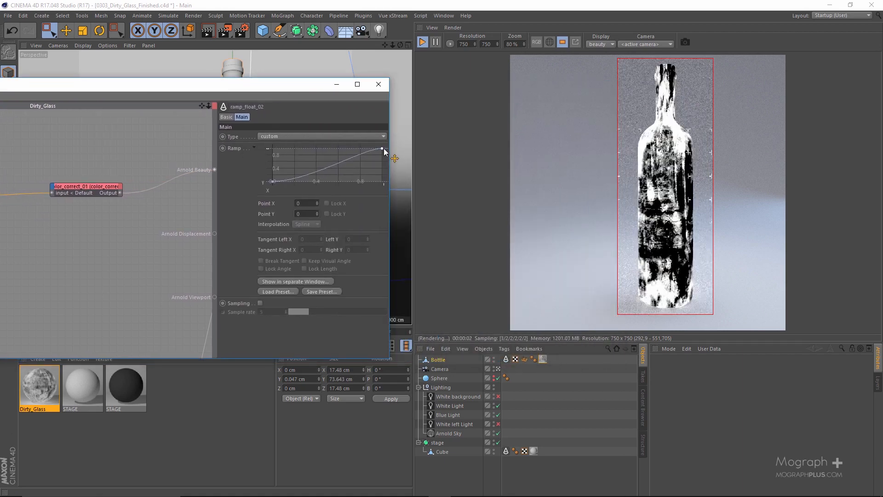
{"action": "left_click_drag", "start_coordinate": [382, 150], "coordinate": [387, 163]}
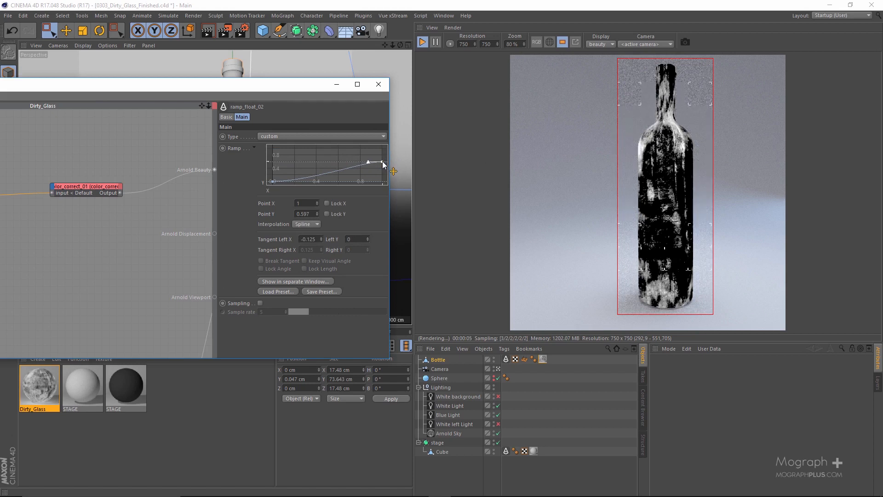
{"action": "left_click", "coordinate": [313, 215]}
{"action": "scroll", "coordinate": [313, 217], "scroll_direction": "up", "scroll_amount": 2}
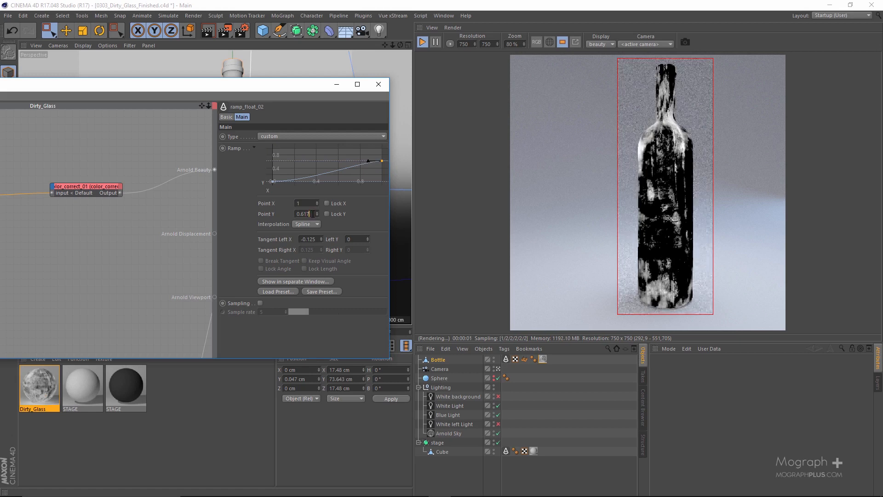
{"action": "left_click_drag", "start_coordinate": [313, 215], "coordinate": [304, 215]}
{"action": "key", "text": "BackSpace"}
{"action": "key", "text": "Return"}
Switch to the reference bottle image in Photos and examine its dirt distribution at full-screen size
{"action": "left_click_drag", "start_coordinate": [326, 85], "coordinate": [532, 70]}
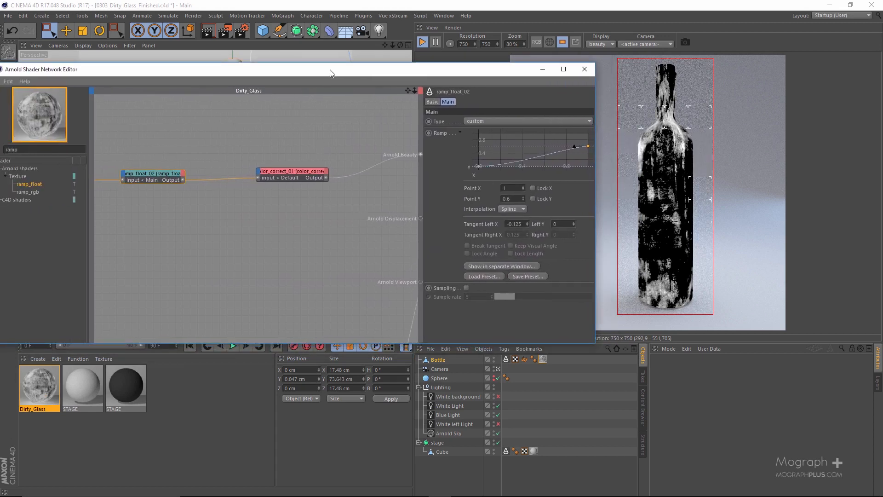
{"action": "left_click_drag", "start_coordinate": [331, 73], "coordinate": [243, 74]}
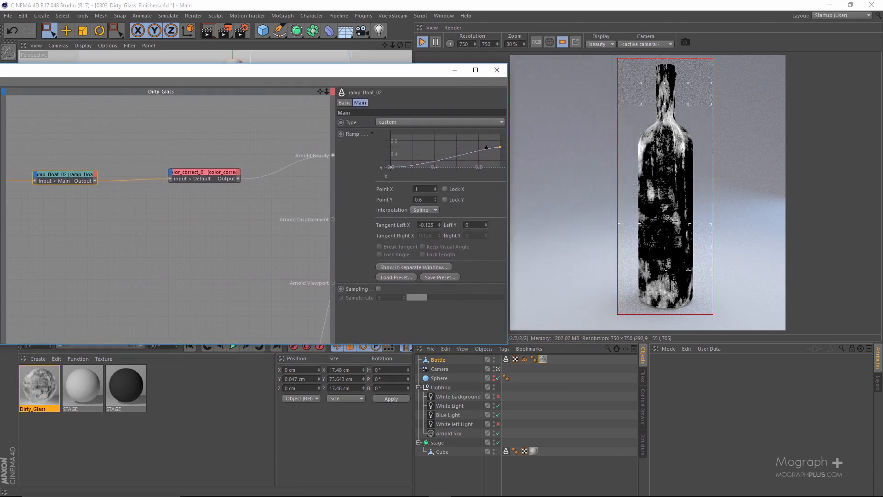
{"action": "left_click_drag", "start_coordinate": [882, 148], "coordinate": [280, 75]}
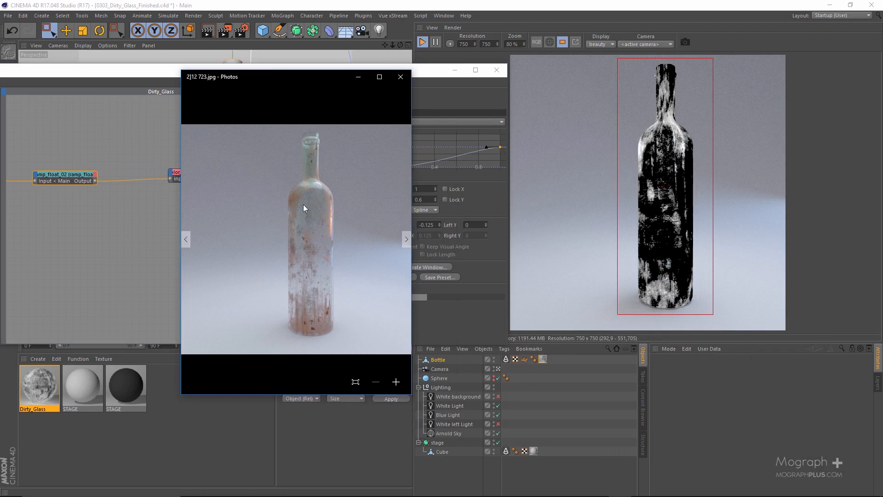
{"action": "double_click", "coordinate": [303, 77]}
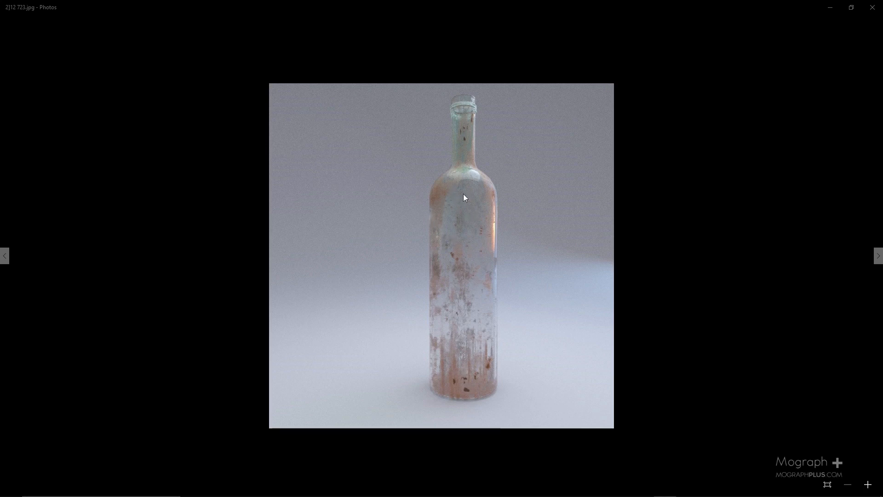
{"action": "double_click", "coordinate": [435, 9]}
{"action": "left_click", "coordinate": [735, 75]}
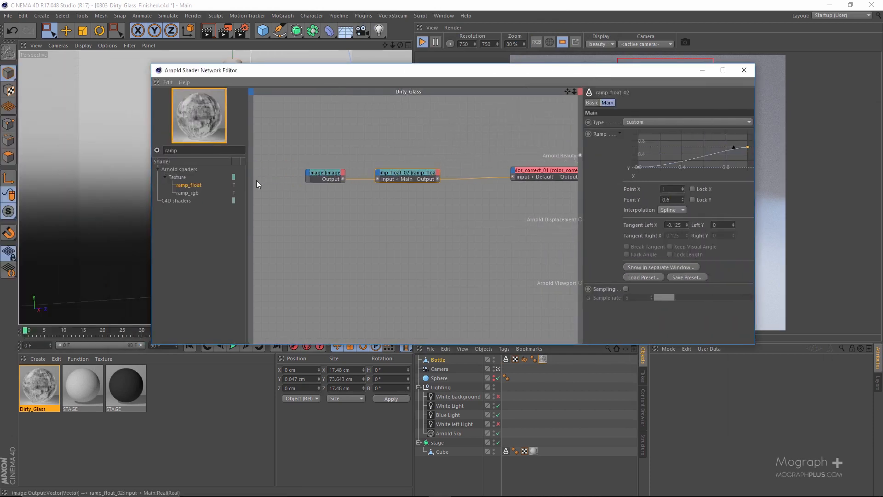
Add a second image shader below the first one in the Dirty_Glass network
{"action": "double_click", "coordinate": [167, 150]}
{"action": "type", "text": "image"}
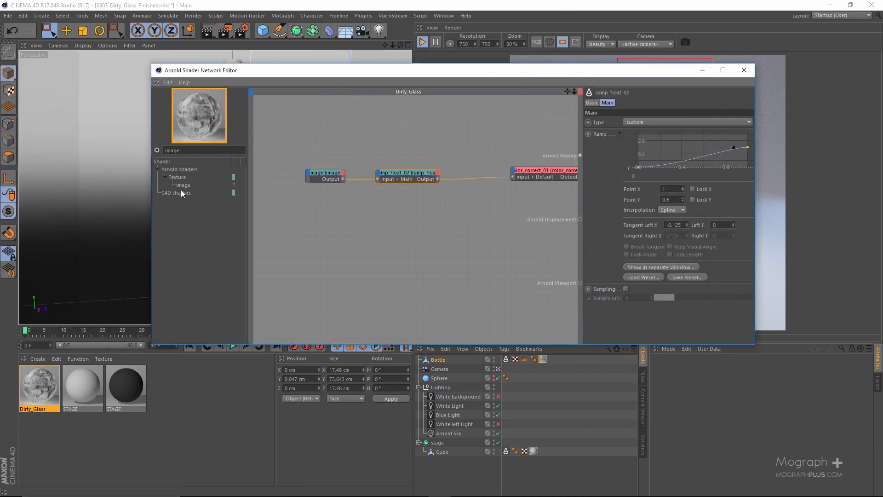
{"action": "left_click_drag", "start_coordinate": [181, 190], "coordinate": [317, 242]}
{"action": "left_click_drag", "start_coordinate": [432, 71], "coordinate": [200, 94]}
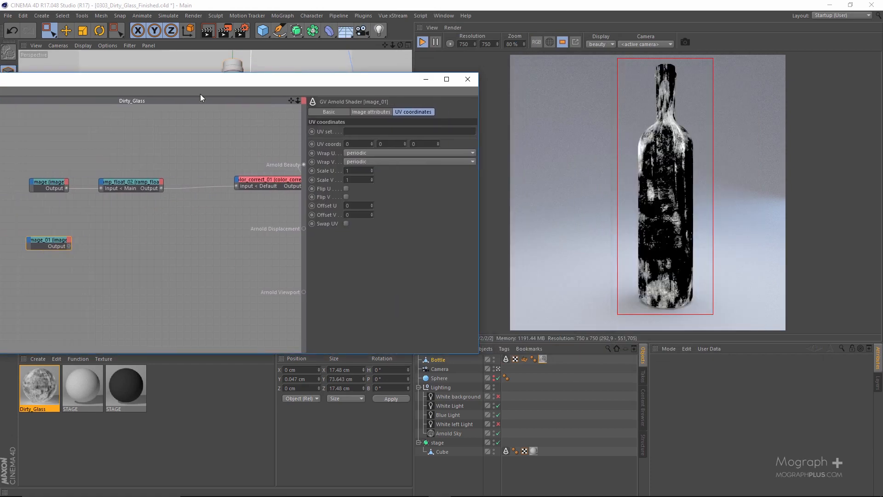
Load BW41.tif into the second image shader and connect its output to Arnold Beauty
{"action": "left_click", "coordinate": [370, 112]}
{"action": "left_click", "coordinate": [469, 132]}
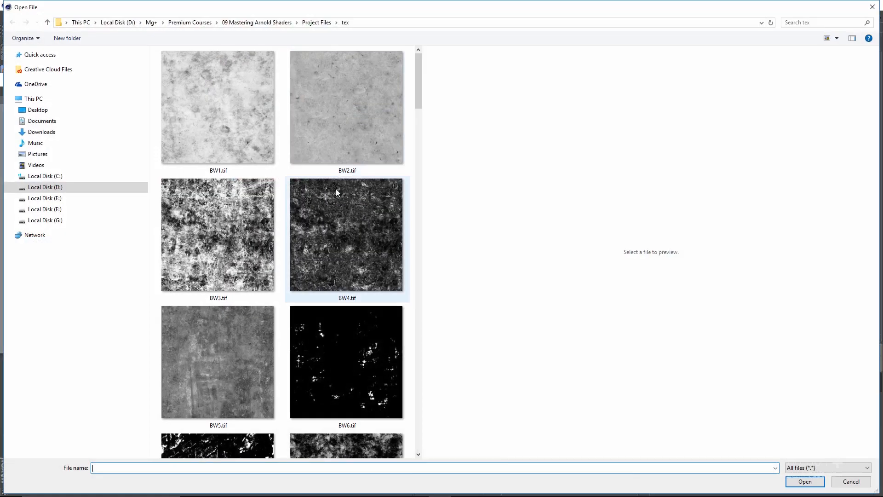
{"action": "scroll", "coordinate": [322, 195], "scroll_direction": "down", "scroll_amount": 10}
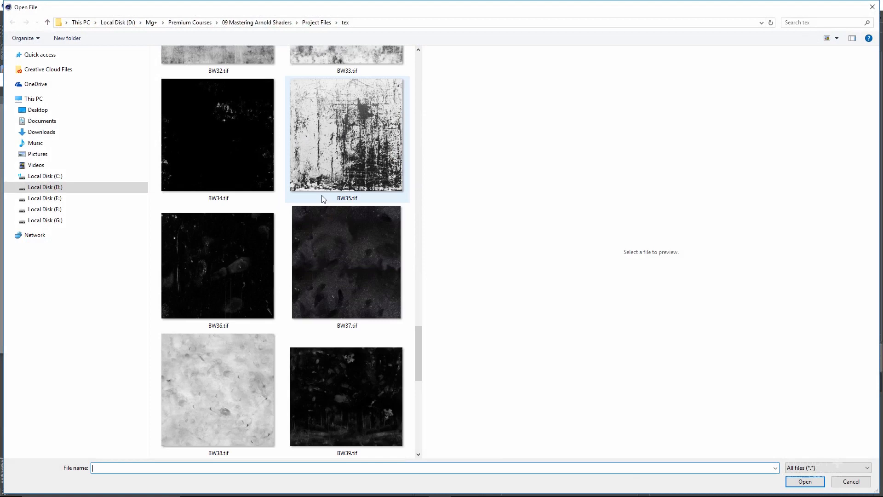
{"action": "scroll", "coordinate": [323, 199], "scroll_direction": "down", "scroll_amount": 4}
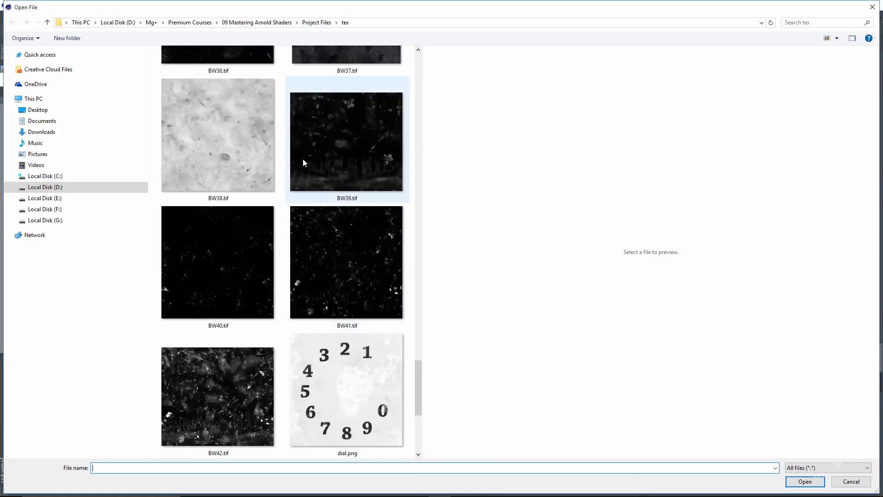
{"action": "left_click", "coordinate": [215, 267]}
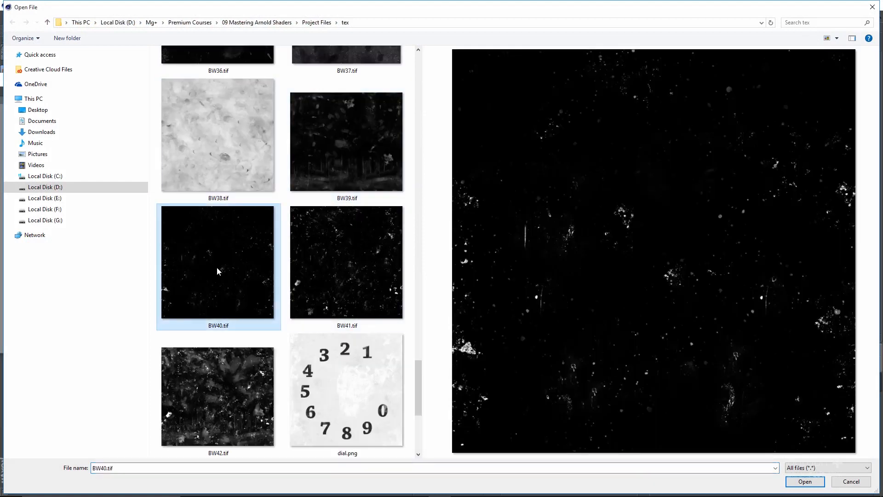
{"action": "left_click", "coordinate": [353, 264]}
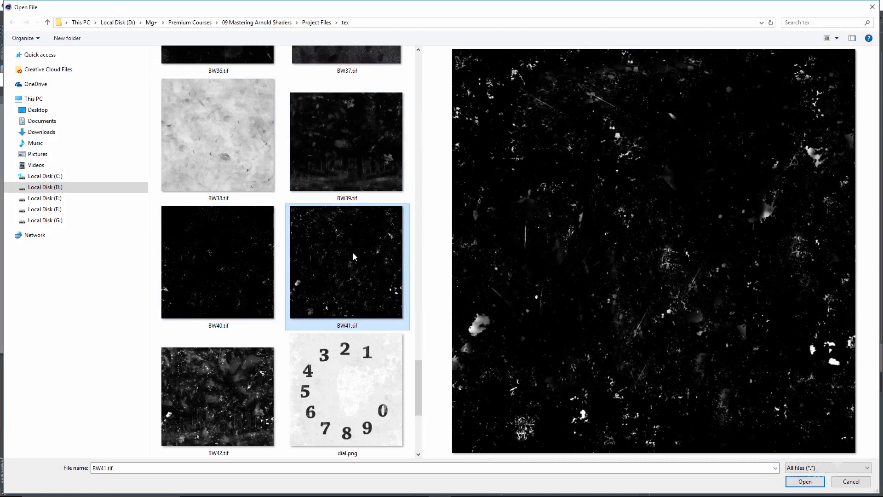
{"action": "double_click", "coordinate": [352, 246]}
{"action": "left_click_drag", "start_coordinate": [80, 218], "coordinate": [304, 164]}
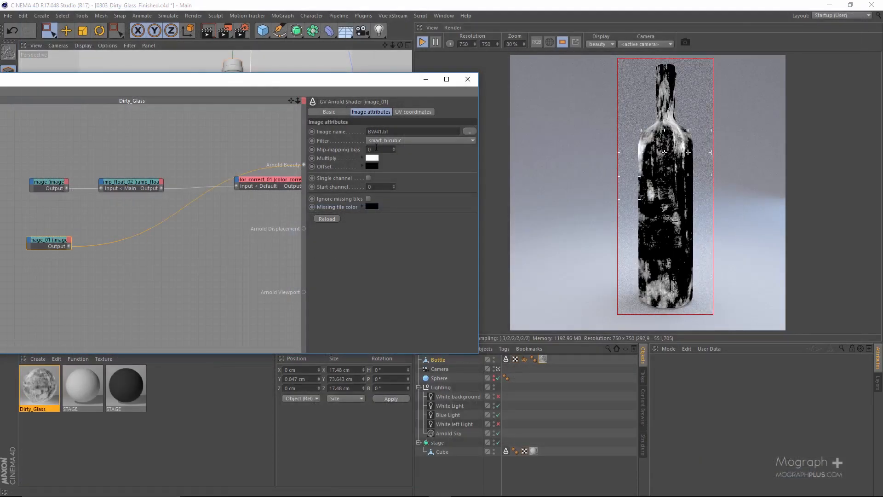
Set the Scale V of the second image shader's UV coordinates to 2
{"action": "left_click", "coordinate": [401, 112]}
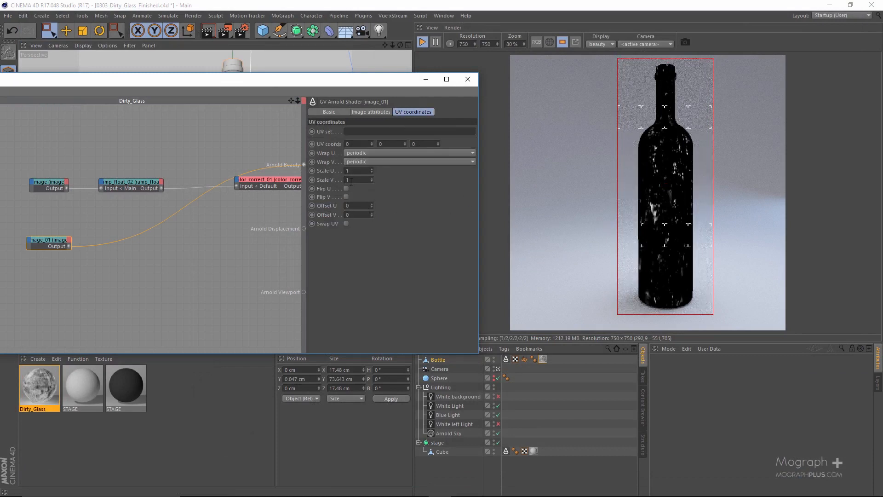
{"action": "left_click_drag", "start_coordinate": [350, 181], "coordinate": [334, 203]}
{"action": "type", "text": "2"}
{"action": "key", "text": "Return"}
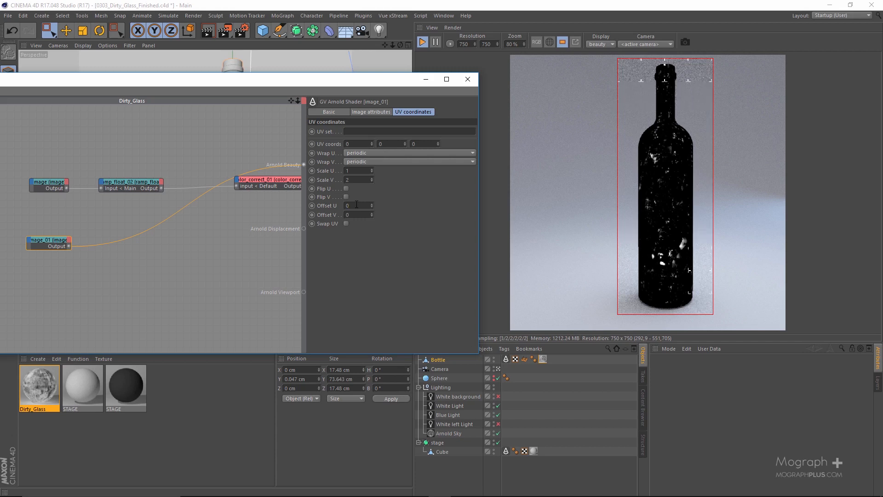
Shift the second image shader's texture with an Offset U of -0.03 and an Offset V of 0.1
{"action": "type", "text": ".08"}
{"action": "key", "text": "Return"}
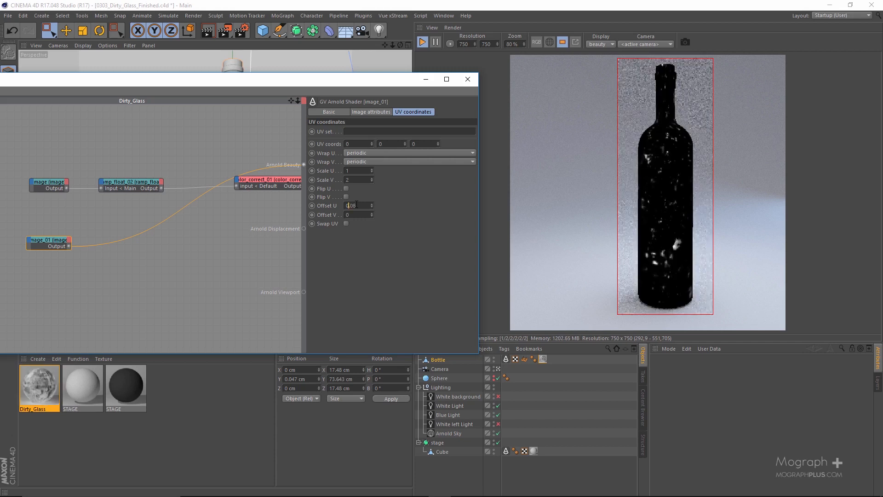
{"action": "scroll", "coordinate": [358, 205], "scroll_direction": "down", "scroll_amount": 11}
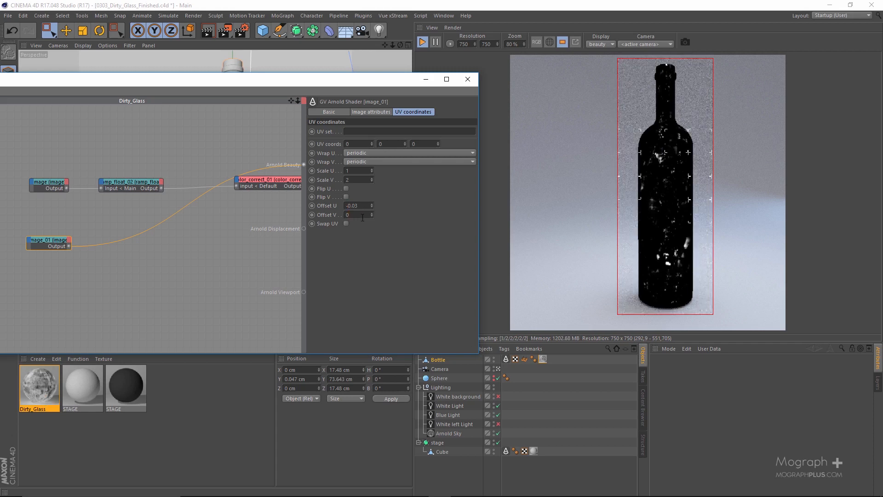
{"action": "scroll", "coordinate": [363, 217], "scroll_direction": "up", "scroll_amount": 2}
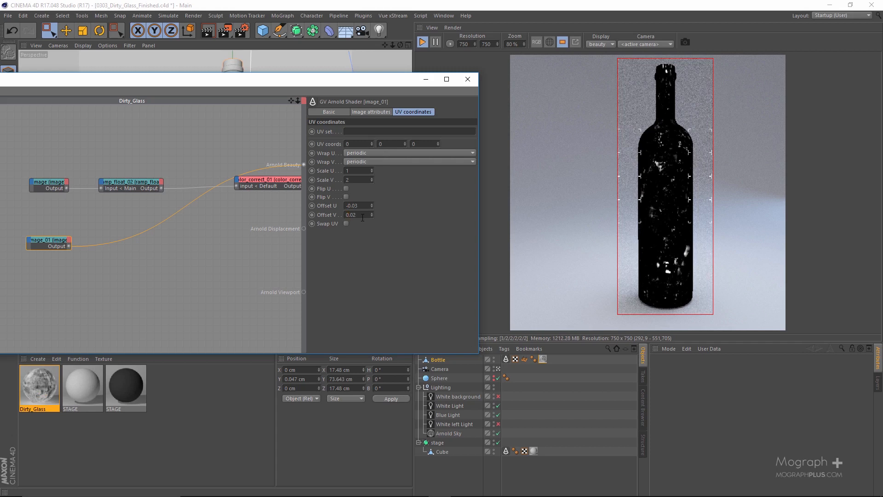
{"action": "scroll", "coordinate": [362, 218], "scroll_direction": "up", "scroll_amount": 12}
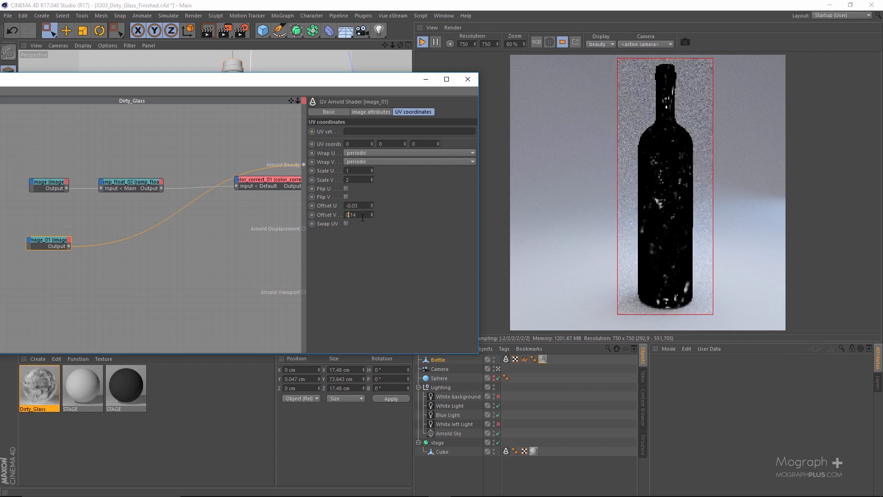
{"action": "scroll", "coordinate": [362, 218], "scroll_direction": "down", "scroll_amount": 2}
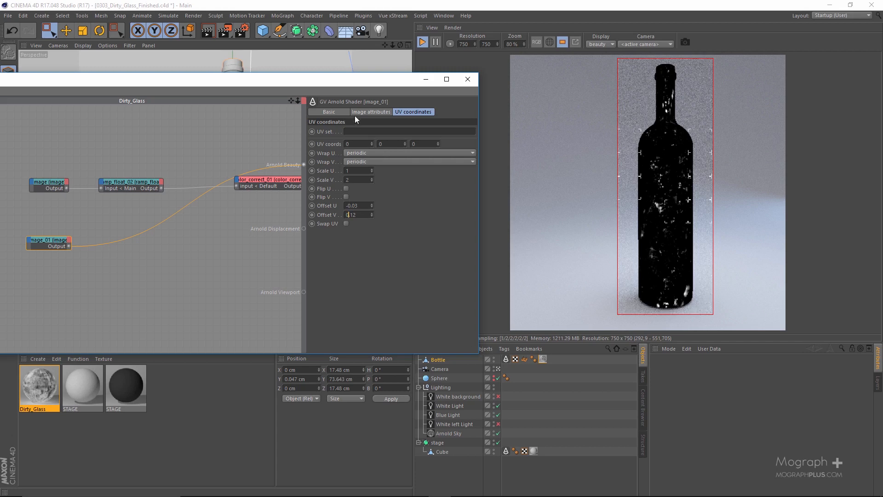
{"action": "left_click_drag", "start_coordinate": [328, 81], "coordinate": [382, 81]}
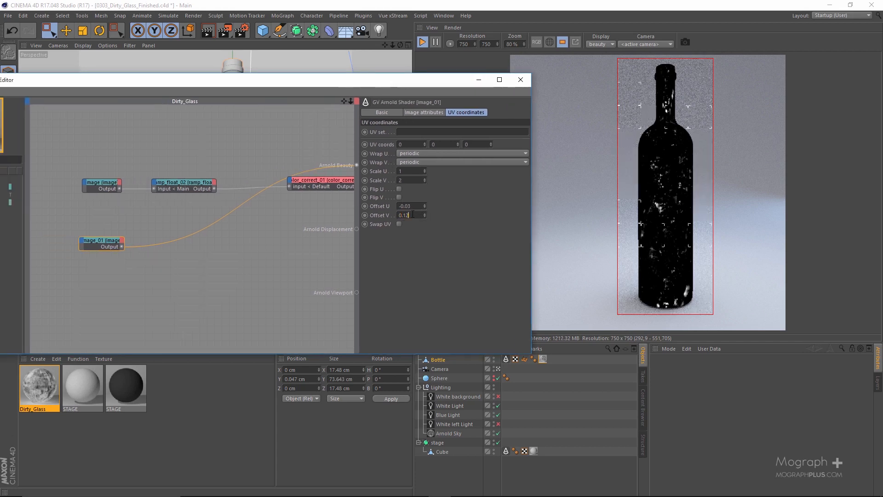
{"action": "scroll", "coordinate": [412, 214], "scroll_direction": "down", "scroll_amount": 2}
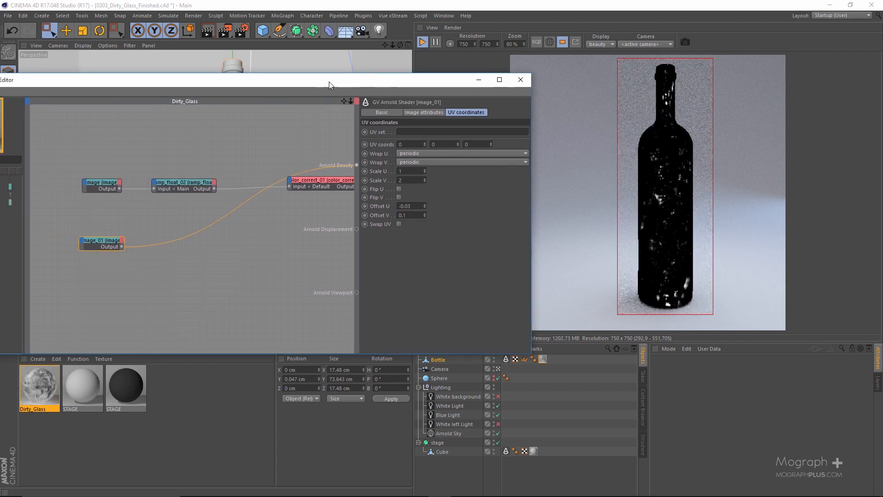
Find the color_correct shader and insert it between the second image shader and Arnold Beauty
{"action": "left_click_drag", "start_coordinate": [329, 82], "coordinate": [378, 67]}
{"action": "left_click_drag", "start_coordinate": [284, 70], "coordinate": [323, 64]}
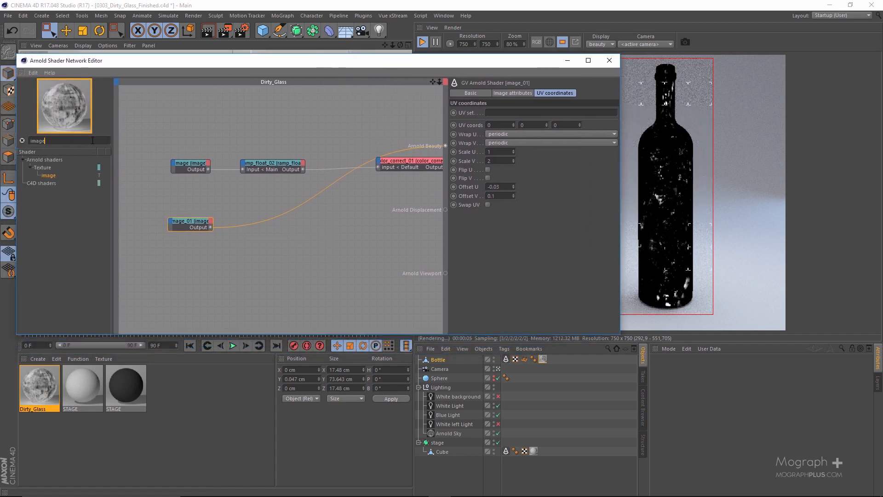
{"action": "key", "text": "BackSpace"}
{"action": "key", "text": "BackSpace"}
{"action": "key", "text": "BackSpace"}
{"action": "key", "text": "BackSpace"}
{"action": "key", "text": "BackSpace"}
{"action": "type", "text": "corr"}
{"action": "left_click_drag", "start_coordinate": [63, 175], "coordinate": [214, 240]}
{"action": "mouse_move", "coordinate": [297, 254]}
{"action": "left_click", "coordinate": [325, 254]}
Set the exposure of the second image's color_correct shader to 2
{"action": "left_click_drag", "start_coordinate": [435, 65], "coordinate": [265, 87]}
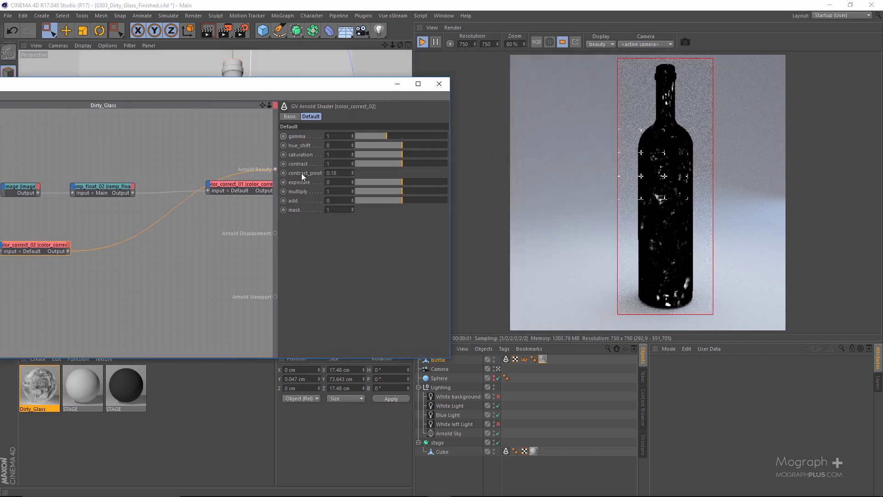
{"action": "left_click", "coordinate": [338, 181]}
{"action": "key", "text": "Return"}
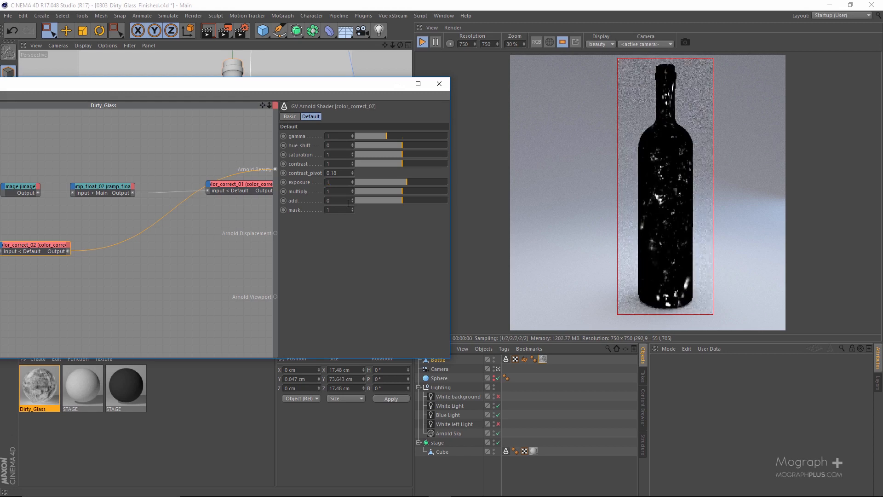
{"action": "left_click_drag", "start_coordinate": [337, 182], "coordinate": [309, 185]}
{"action": "type", "text": "2"}
{"action": "key", "text": "Return"}
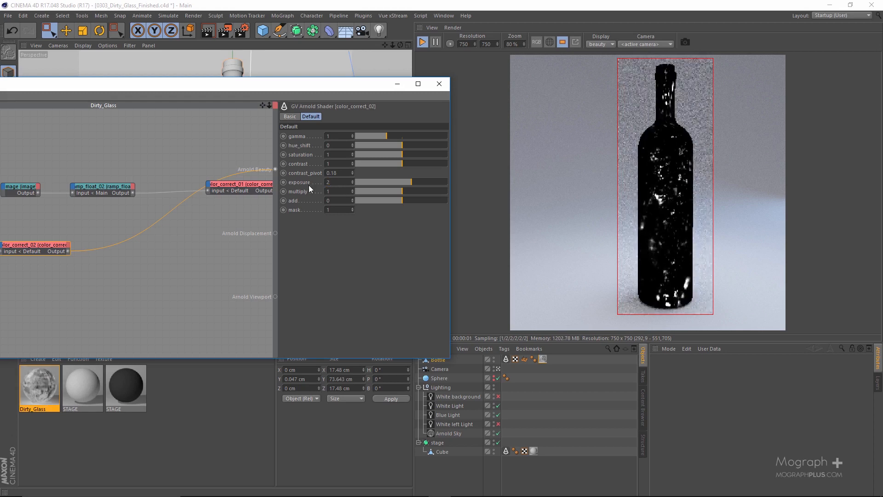
Move the first image's shader chain above the second chain and add a layer_color shader after both
{"action": "left_click_drag", "start_coordinate": [294, 90], "coordinate": [432, 81]}
{"action": "scroll", "coordinate": [292, 247], "scroll_direction": "down", "scroll_amount": 3}
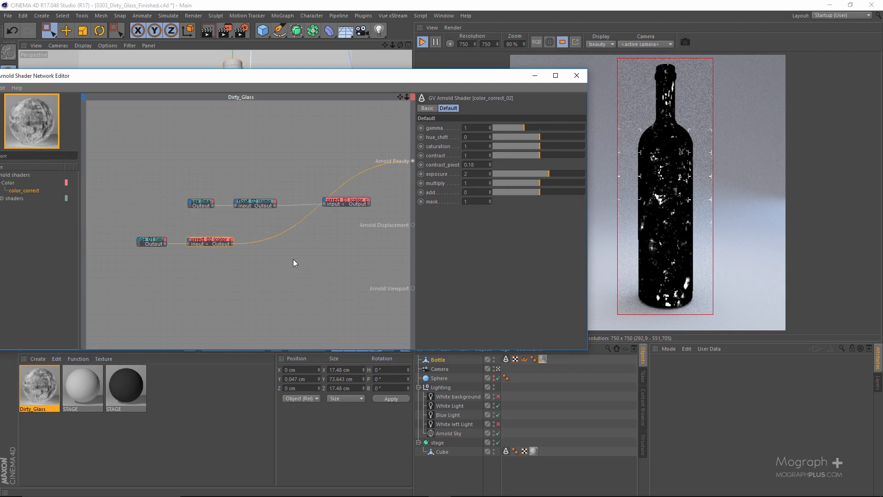
{"action": "left_click_drag", "start_coordinate": [182, 179], "coordinate": [266, 197]}
{"action": "left_click_drag", "start_coordinate": [312, 78], "coordinate": [389, 71]}
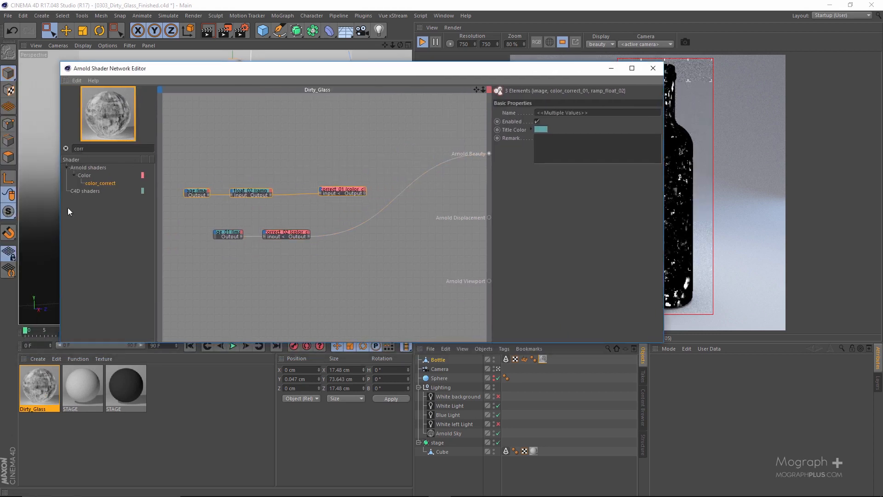
{"action": "left_click", "coordinate": [115, 148]}
{"action": "type", "text": "layer"}
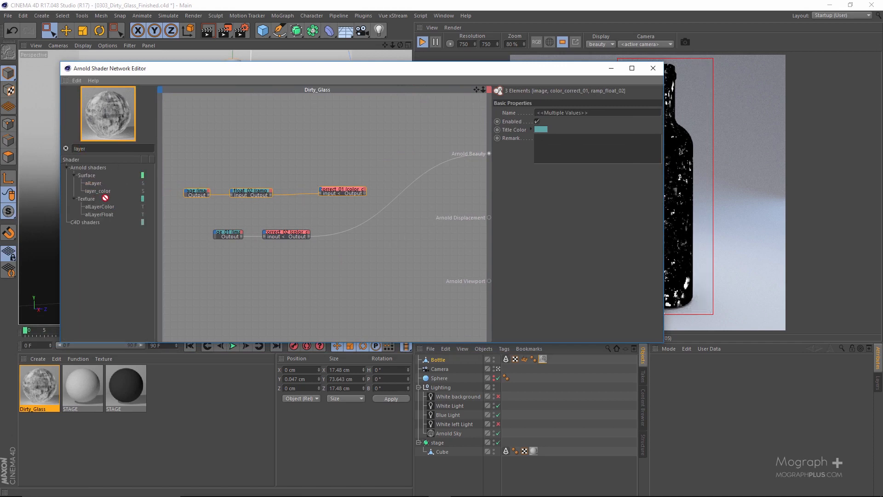
{"action": "left_click_drag", "start_coordinate": [106, 198], "coordinate": [383, 219]}
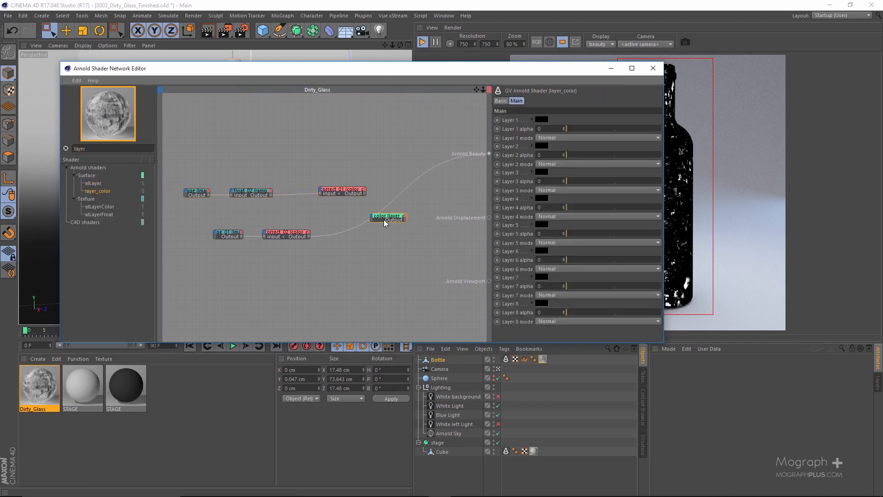
Connect color_correct_01 to Layer 1 and color_correct_02 to Layer 2 of the layer_color shader, saving the project in between
{"action": "scroll", "coordinate": [384, 219], "scroll_direction": "up", "scroll_amount": 4}
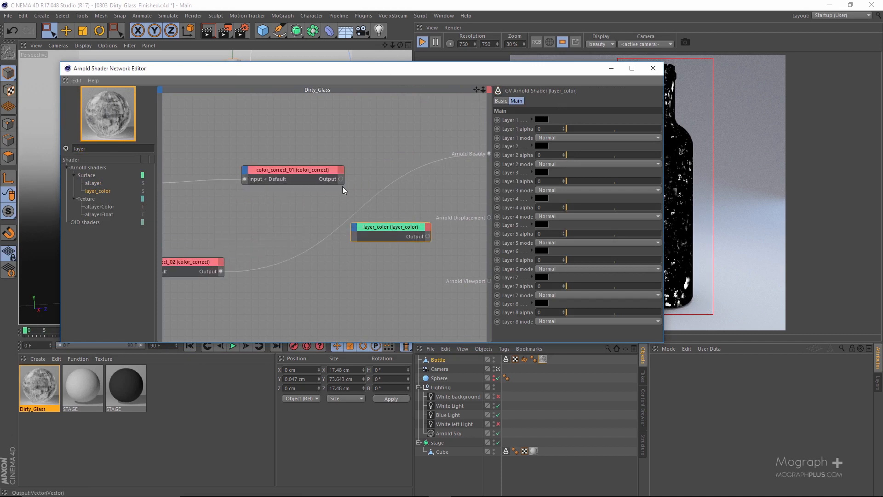
{"action": "left_click_drag", "start_coordinate": [341, 179], "coordinate": [363, 232]}
{"action": "left_click", "coordinate": [388, 236]}
{"action": "left_click", "coordinate": [8, 15]}
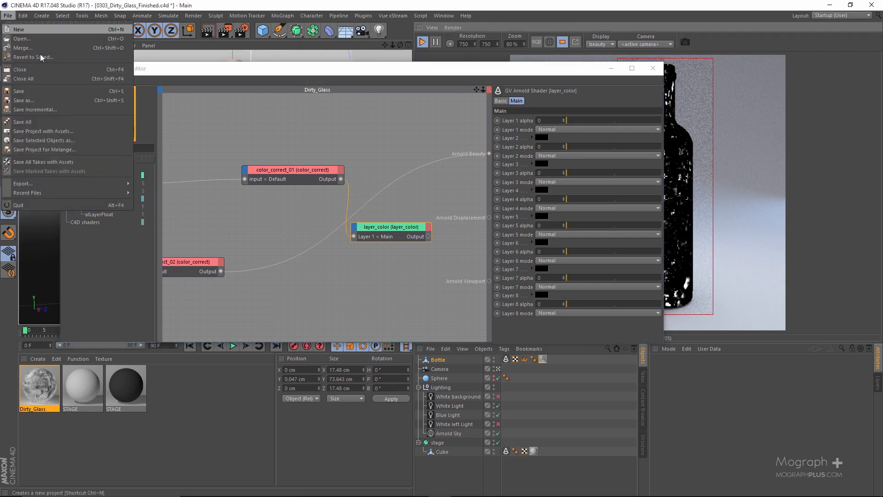
{"action": "left_click", "coordinate": [20, 91]}
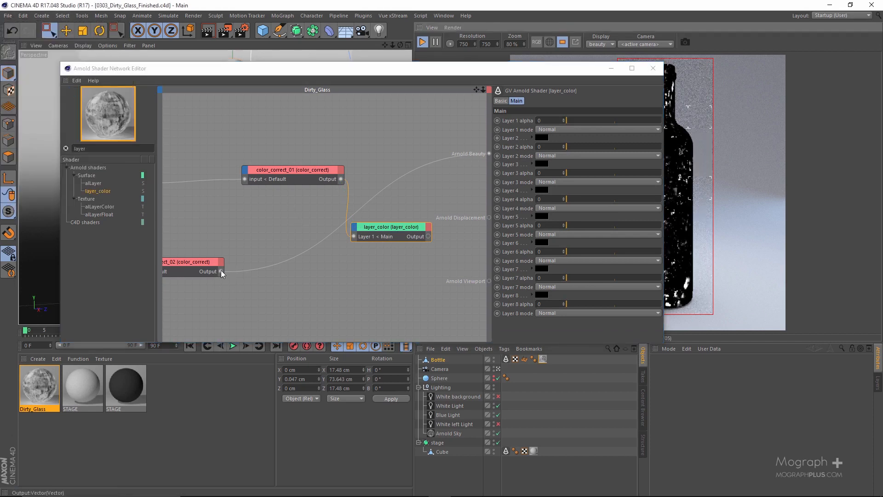
{"action": "left_click_drag", "start_coordinate": [221, 273], "coordinate": [398, 241]}
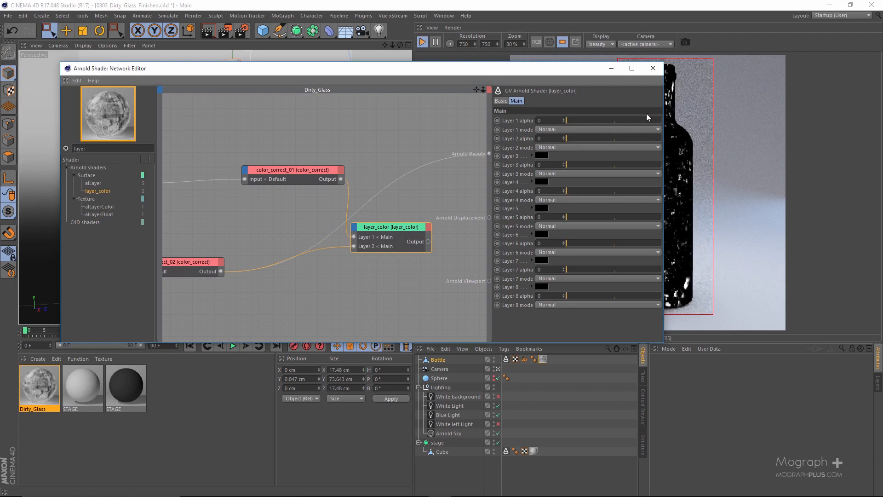
Raise the Layer 1 alpha to 1 and connect the layer_color output to Arnold Beauty
{"action": "left_click_drag", "start_coordinate": [653, 121], "coordinate": [665, 121]}
{"action": "left_click_drag", "start_coordinate": [538, 69], "coordinate": [373, 89]}
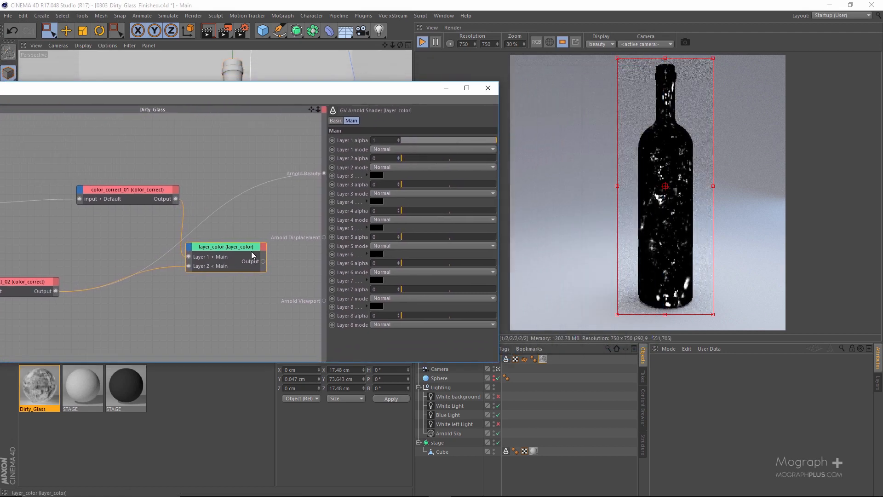
{"action": "left_click_drag", "start_coordinate": [263, 262], "coordinate": [324, 173]}
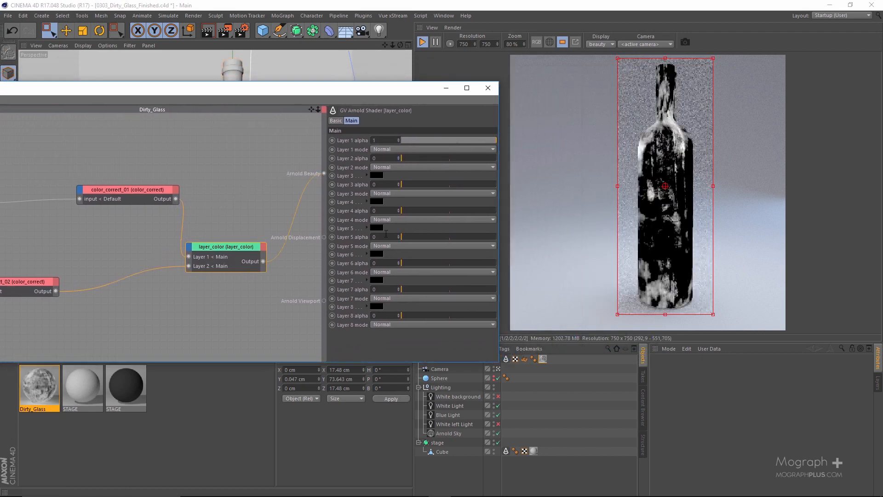
Raise the Layer 2 alpha to 1 and set the Layer 2 mode to Lighten
{"action": "left_click_drag", "start_coordinate": [467, 158], "coordinate": [520, 158]}
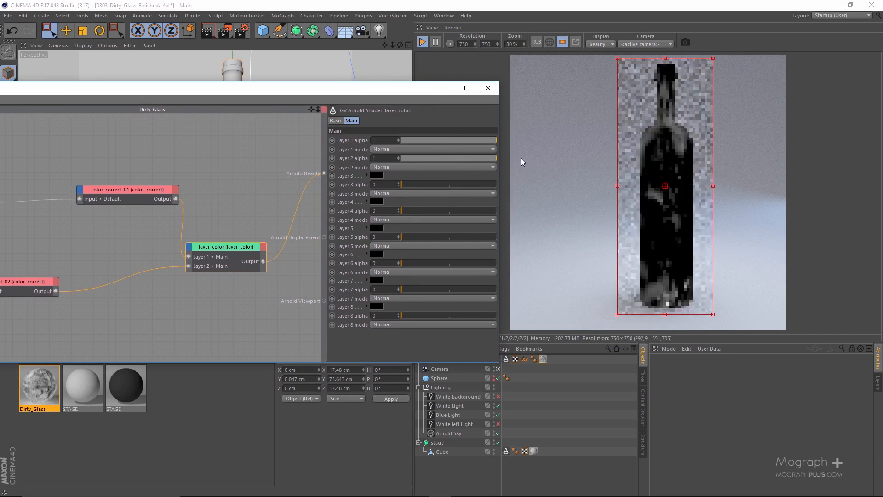
{"action": "left_click", "coordinate": [406, 165]}
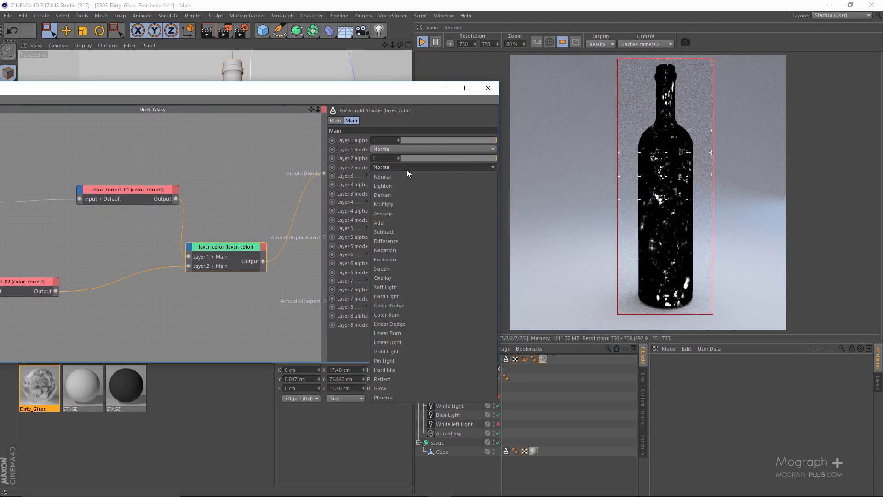
{"action": "left_click", "coordinate": [404, 184]}
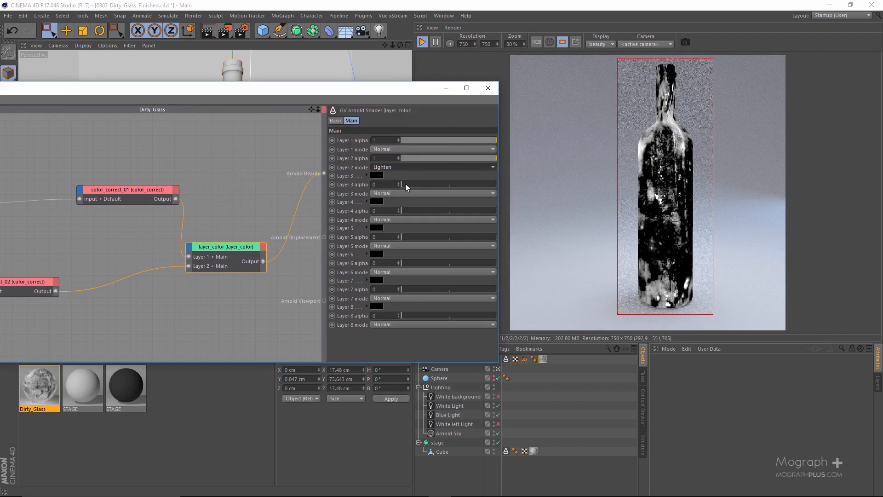
Examine the layered dirt on the rendered bottle's body and base, comparing it with the full-screen reference bottle image in Photos
{"action": "scroll", "coordinate": [669, 189], "scroll_direction": "up", "scroll_amount": 4}
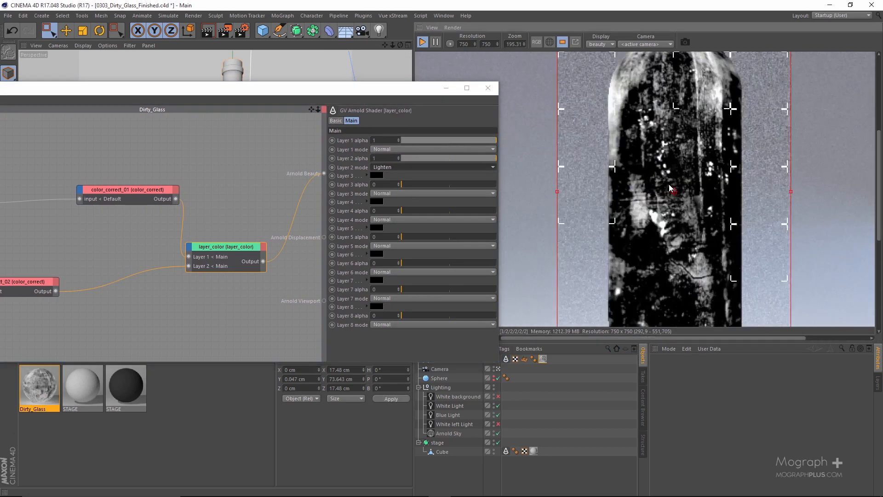
{"action": "left_click_drag", "start_coordinate": [665, 302], "coordinate": [622, 140]}
{"action": "left_click_drag", "start_coordinate": [620, 295], "coordinate": [607, 185]}
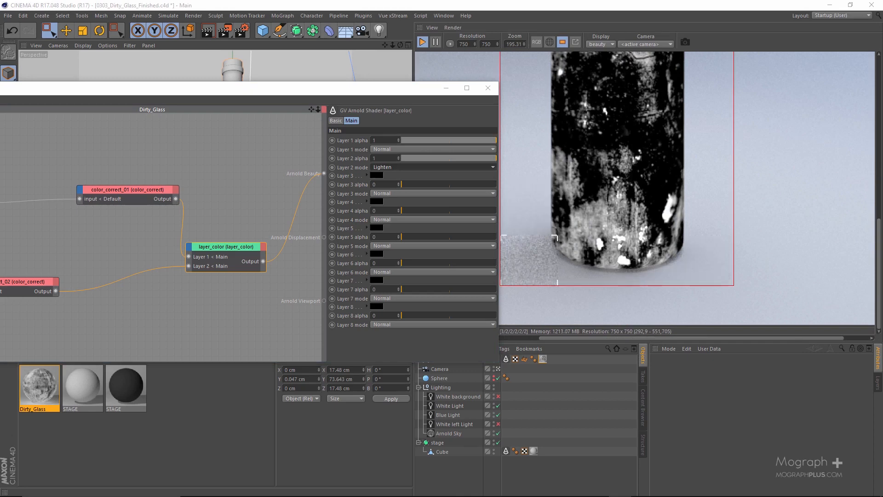
{"action": "left_click_drag", "start_coordinate": [882, 122], "coordinate": [361, 91]}
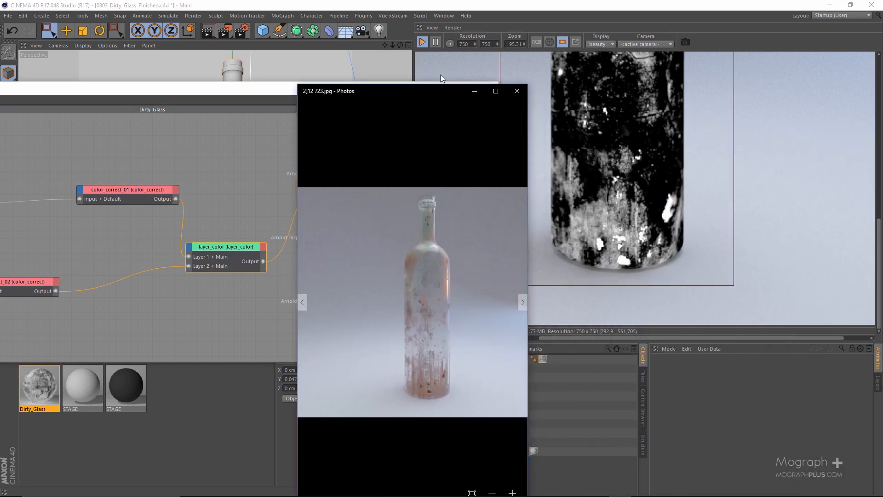
{"action": "left_click_drag", "start_coordinate": [417, 90], "coordinate": [257, 57]}
{"action": "double_click", "coordinate": [257, 57]}
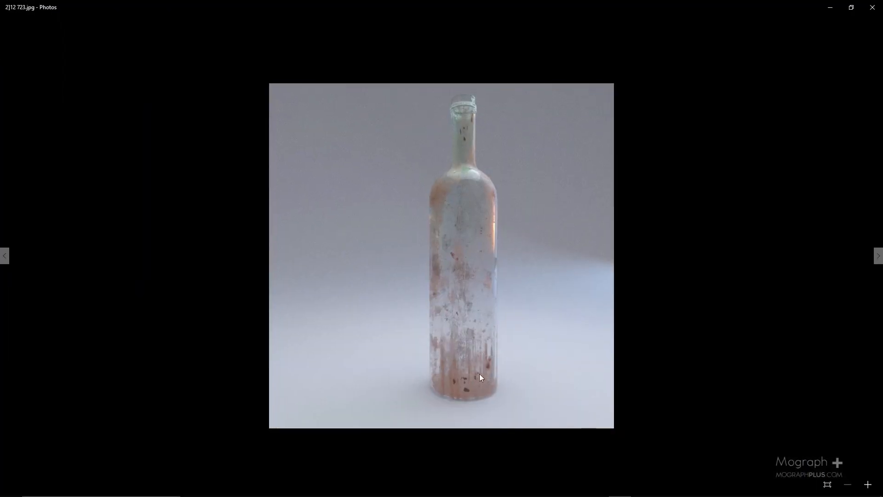
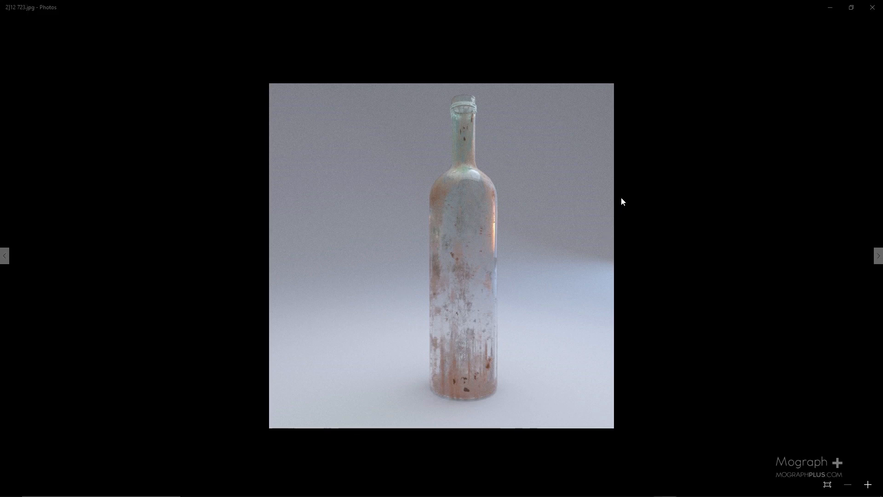
Return to Cinema 4D, stop the render, and examine the Dirty_Glass network's layered image, state_vector and alSurface connections
{"action": "left_click", "coordinate": [830, 7]}
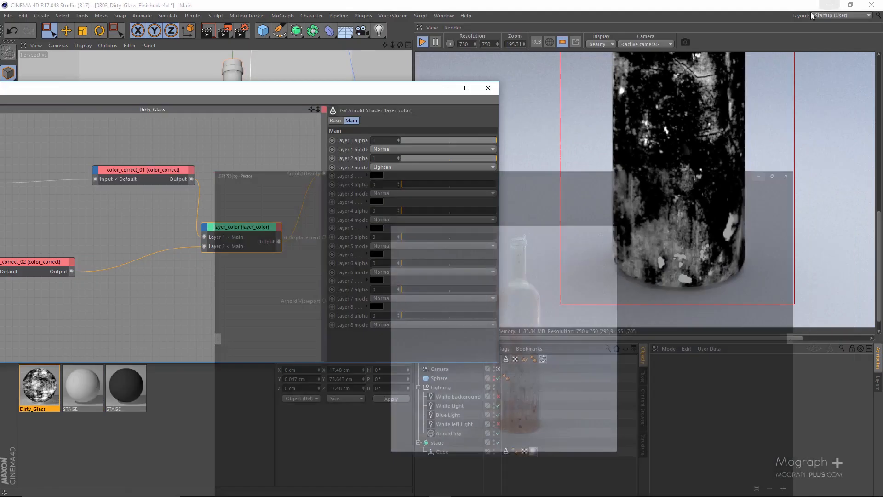
{"action": "left_click", "coordinate": [422, 43]}
{"action": "left_click_drag", "start_coordinate": [323, 92], "coordinate": [444, 75]}
{"action": "scroll", "coordinate": [286, 257], "scroll_direction": "down", "scroll_amount": 3}
{"action": "middle_click_drag", "start_coordinate": [249, 301], "coordinate": [366, 213], "text": "alt"}
{"action": "scroll", "coordinate": [247, 248], "scroll_direction": "down", "scroll_amount": 2}
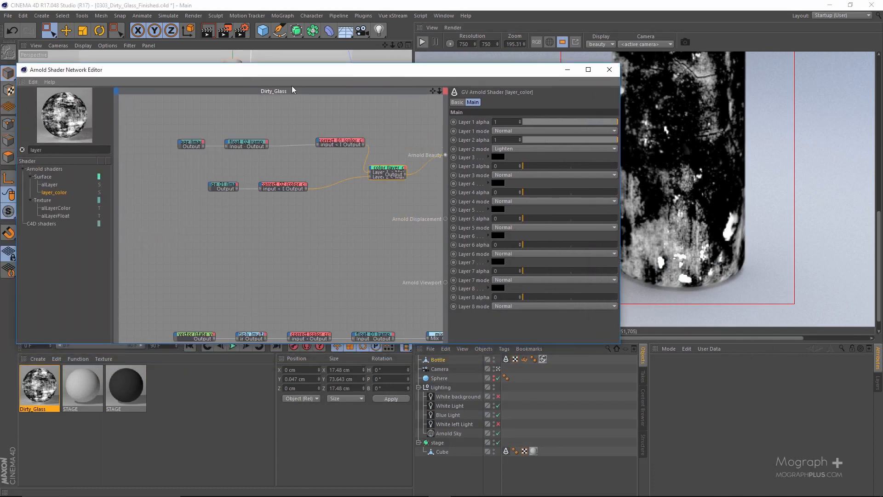
{"action": "double_click", "coordinate": [292, 70]}
{"action": "scroll", "coordinate": [400, 412], "scroll_direction": "up", "scroll_amount": 2}
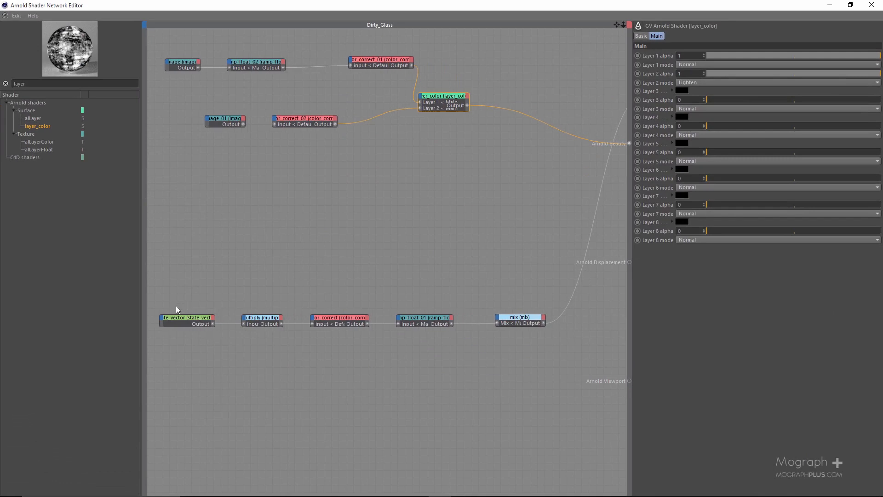
{"action": "scroll", "coordinate": [216, 310], "scroll_direction": "up", "scroll_amount": 1}
{"action": "left_click", "coordinate": [197, 320]}
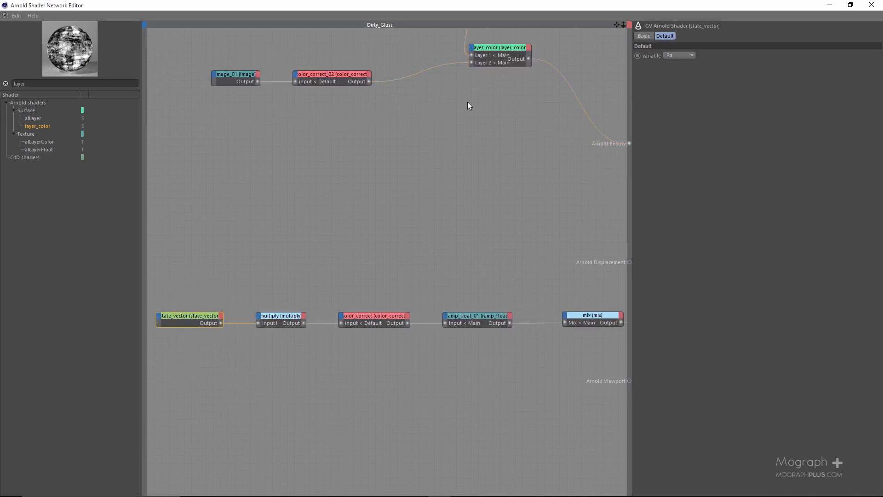
{"action": "middle_click_drag", "start_coordinate": [510, 193], "coordinate": [194, 250]}
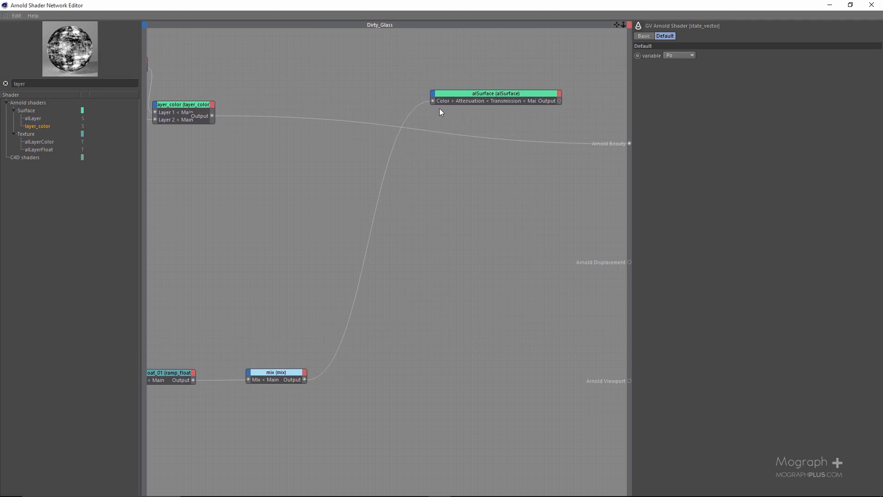
{"action": "scroll", "coordinate": [291, 266], "scroll_direction": "down", "scroll_amount": 2}
{"action": "middle_click_drag", "start_coordinate": [262, 250], "coordinate": [558, 267]}
{"action": "scroll", "coordinate": [262, 250], "scroll_direction": "up", "scroll_amount": 2}
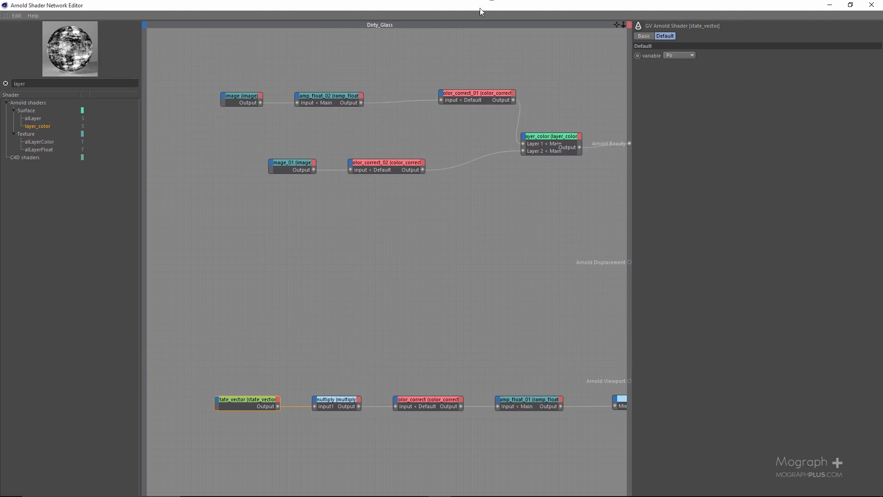
Search the shader list for color_correct and add one to the empty area below color_correct_02
{"action": "double_click", "coordinate": [57, 84]}
{"action": "middle_click_drag", "start_coordinate": [353, 323], "coordinate": [283, 313]}
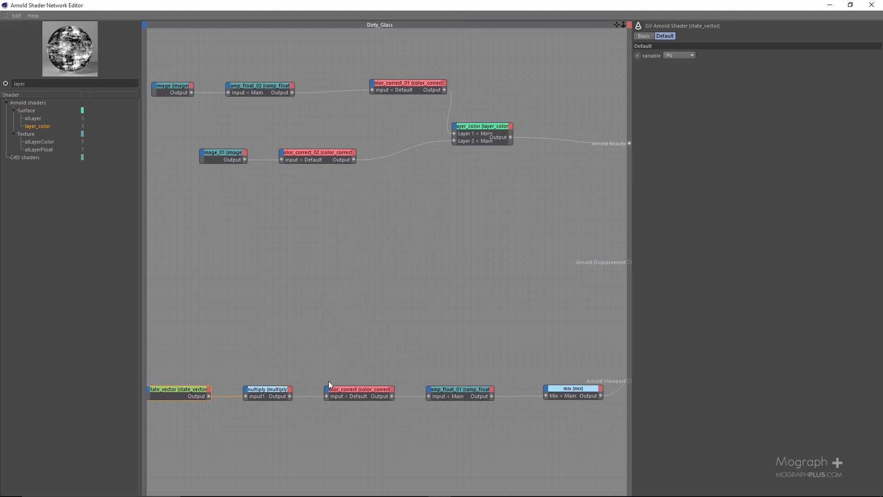
{"action": "left_click_drag", "start_coordinate": [175, 360], "coordinate": [281, 430]}
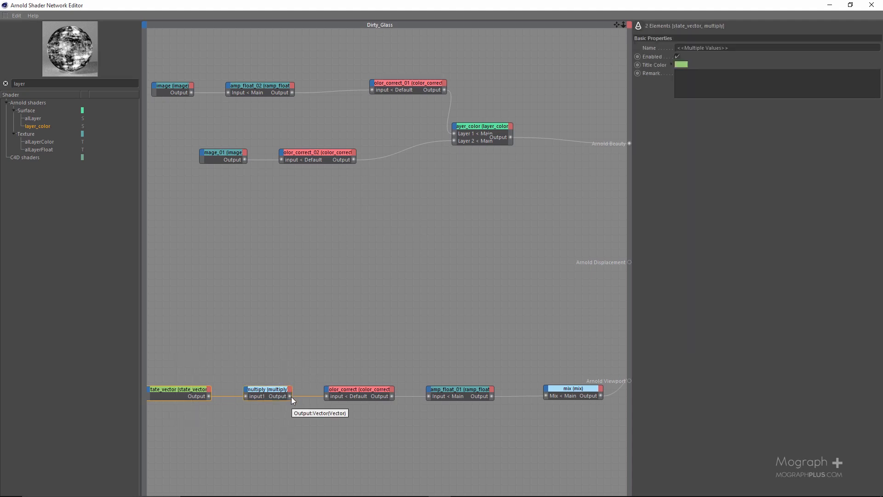
{"action": "double_click", "coordinate": [45, 86]}
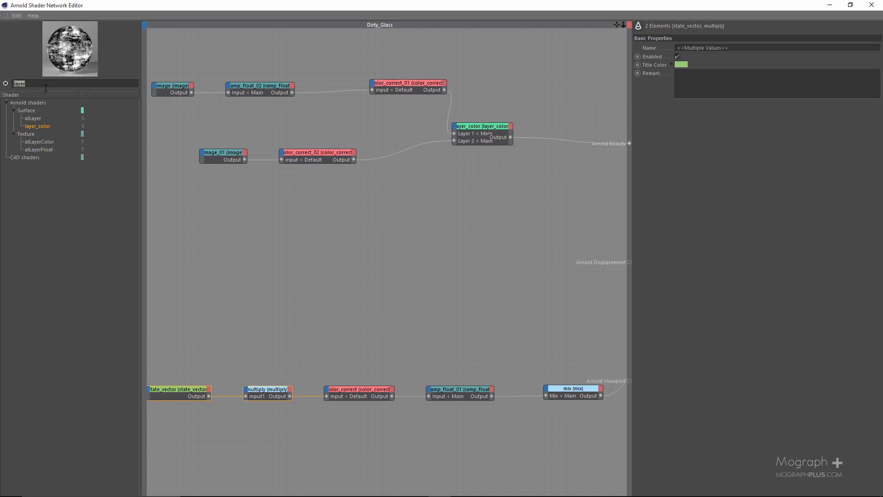
{"action": "type", "text": "col"}
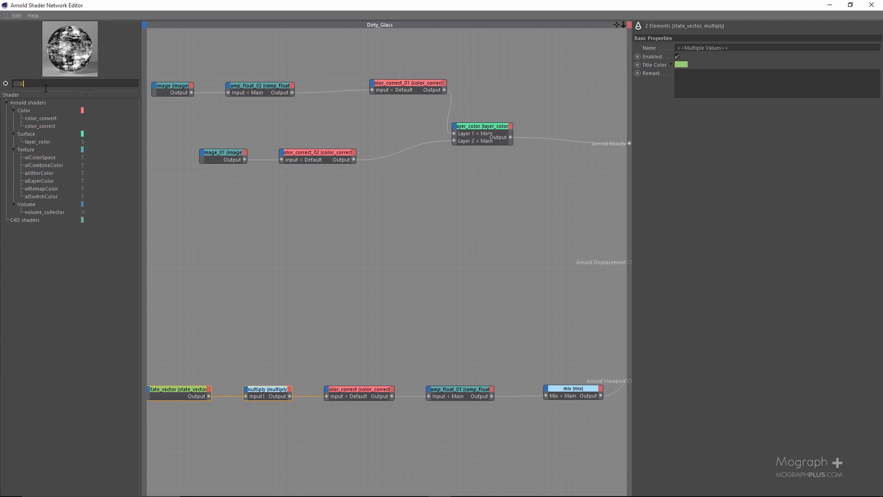
{"action": "key", "text": "BackSpace"}
{"action": "type", "text": "rre"}
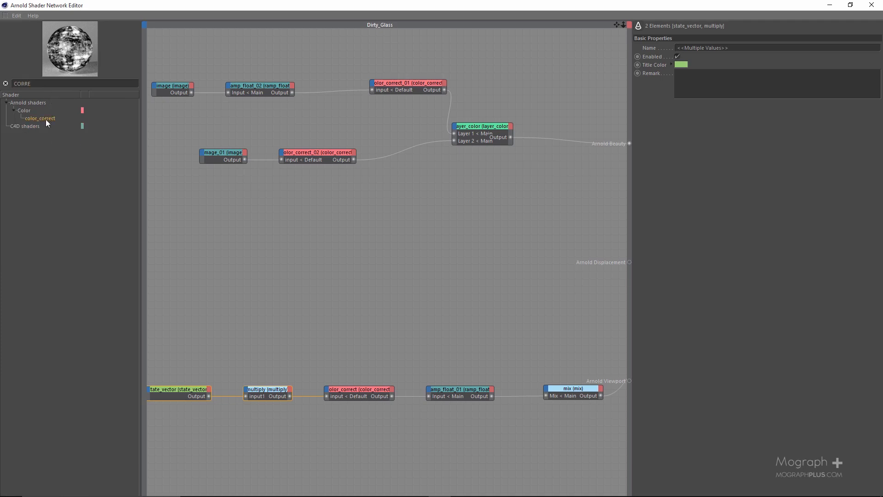
{"action": "left_click_drag", "start_coordinate": [46, 119], "coordinate": [302, 228]}
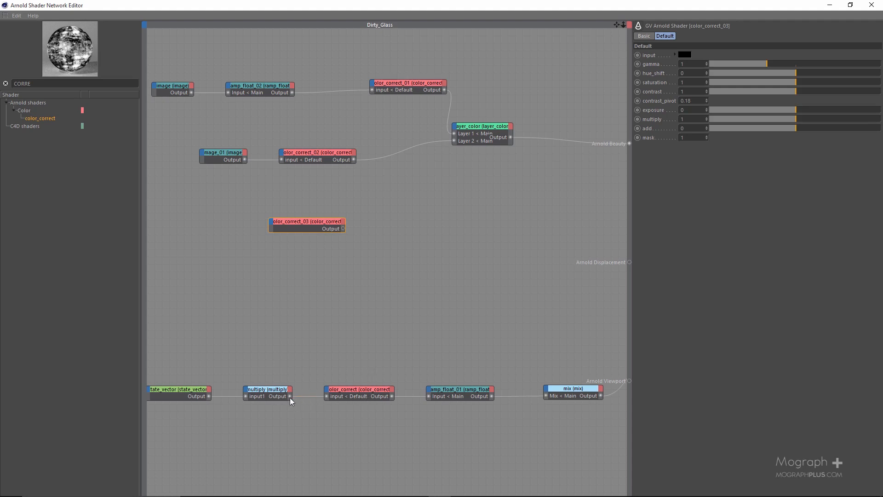
Connect the multiply node's output to the input of color_correct_03, and check the state_vector and multiply settings
{"action": "left_click_drag", "start_coordinate": [290, 396], "coordinate": [272, 223]}
{"action": "left_click", "coordinate": [324, 230]}
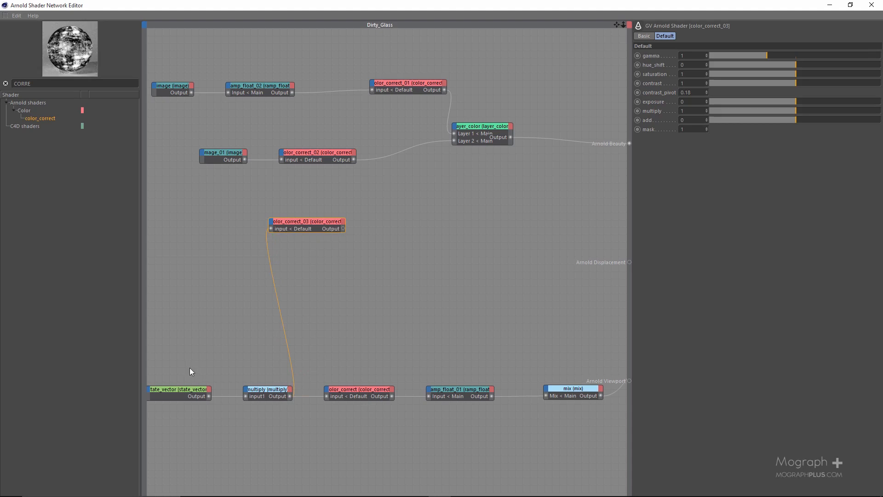
{"action": "left_click", "coordinate": [182, 398]}
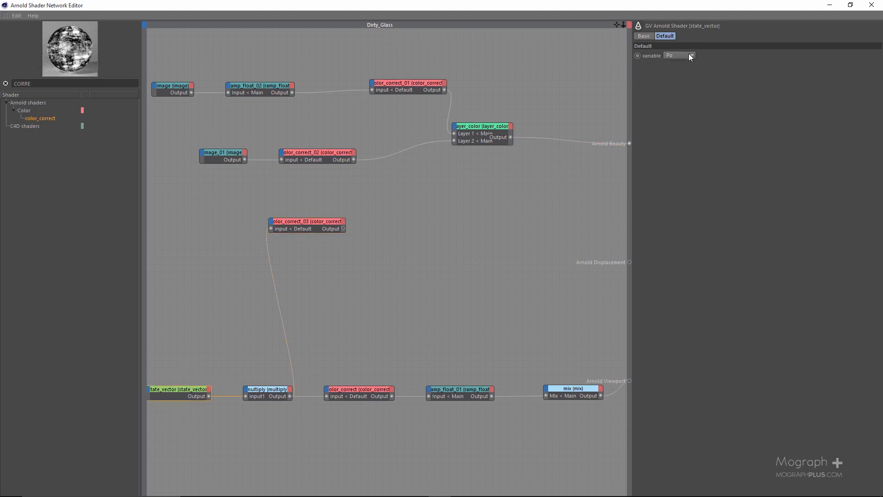
{"action": "left_click", "coordinate": [276, 389]}
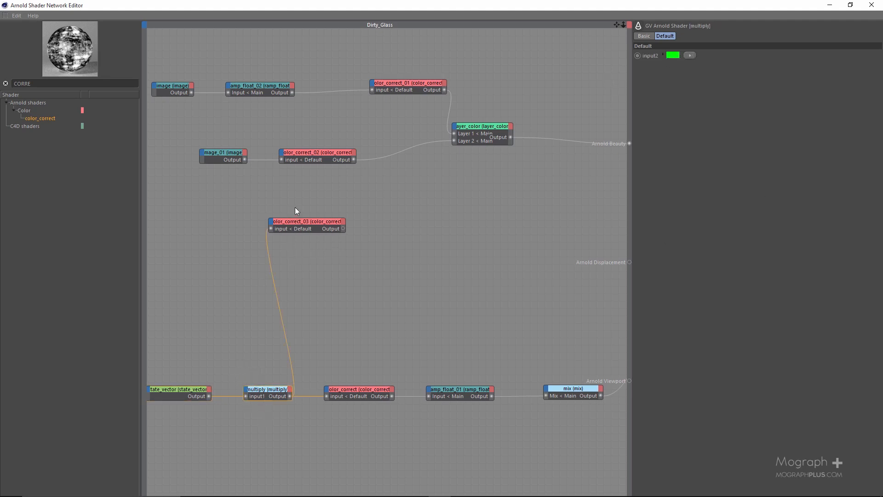
{"action": "left_click", "coordinate": [313, 225]}
Connect the color_correct_03 output to Arnold Beauty and start the render to preview the whole bottle
{"action": "left_click_drag", "start_coordinate": [485, 6], "coordinate": [288, 123]}
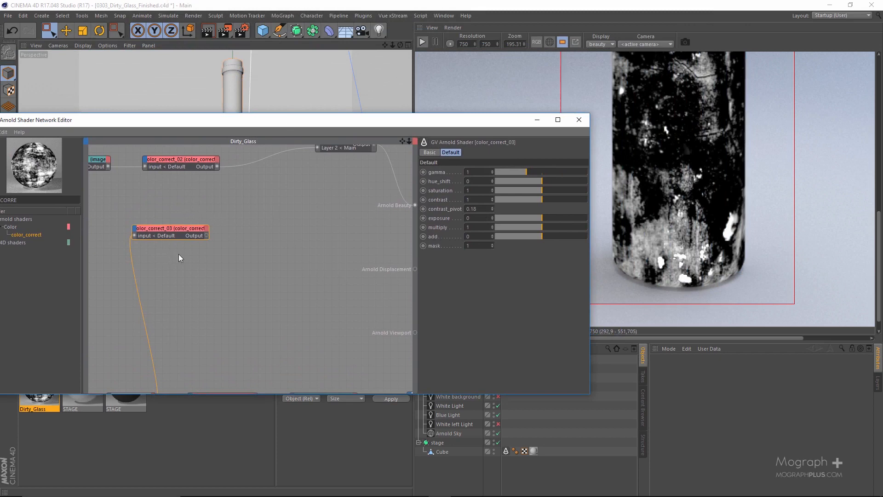
{"action": "left_click_drag", "start_coordinate": [206, 236], "coordinate": [415, 205]}
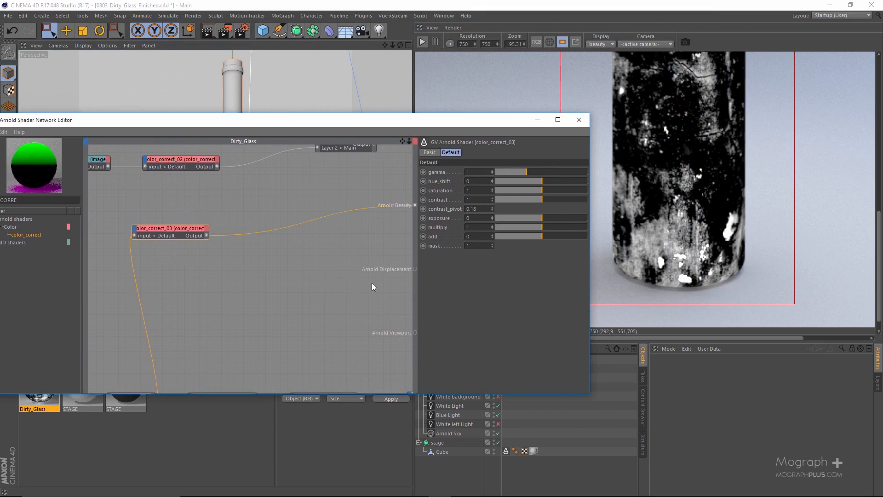
{"action": "left_click", "coordinate": [421, 43]}
{"action": "scroll", "coordinate": [672, 198], "scroll_direction": "down", "scroll_amount": 2}
{"action": "scroll", "coordinate": [673, 198], "scroll_direction": "down", "scroll_amount": 1}
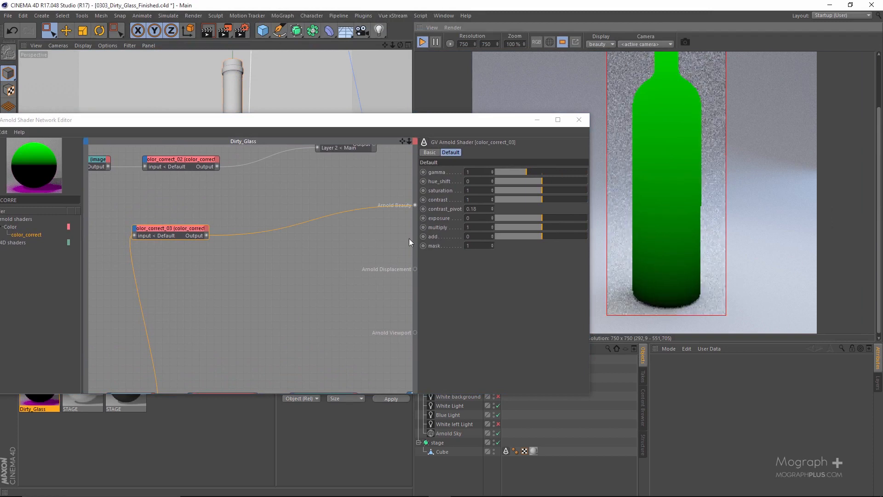
Set the saturation of color_correct_03 to 0 and its add value to 0.2
{"action": "left_click", "coordinate": [495, 190]}
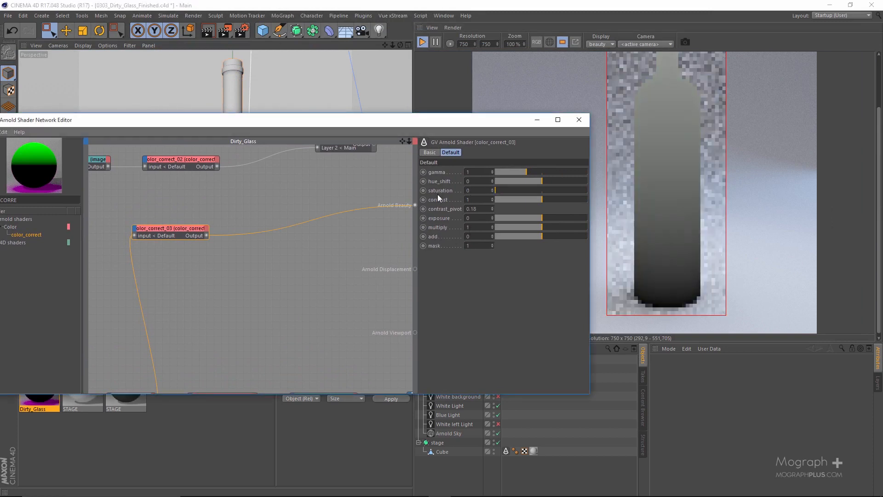
{"action": "left_click", "coordinate": [468, 237]}
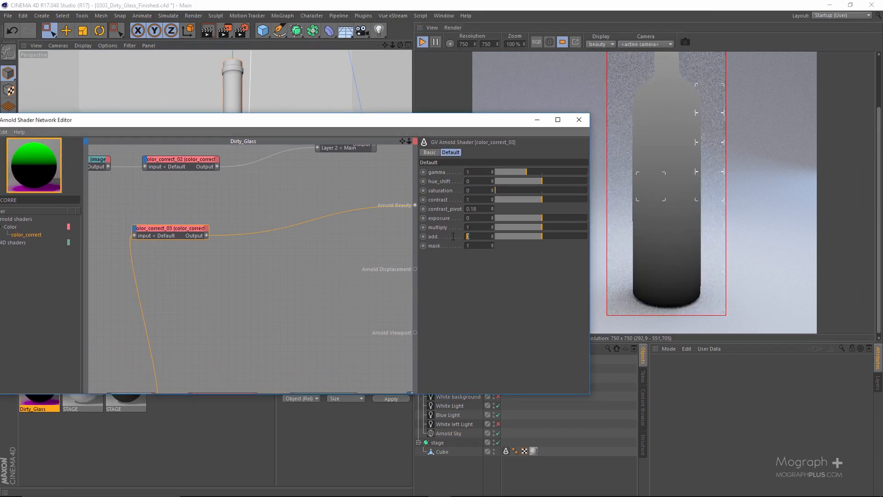
{"action": "type", "text": "0.1"}
{"action": "key", "text": "Return"}
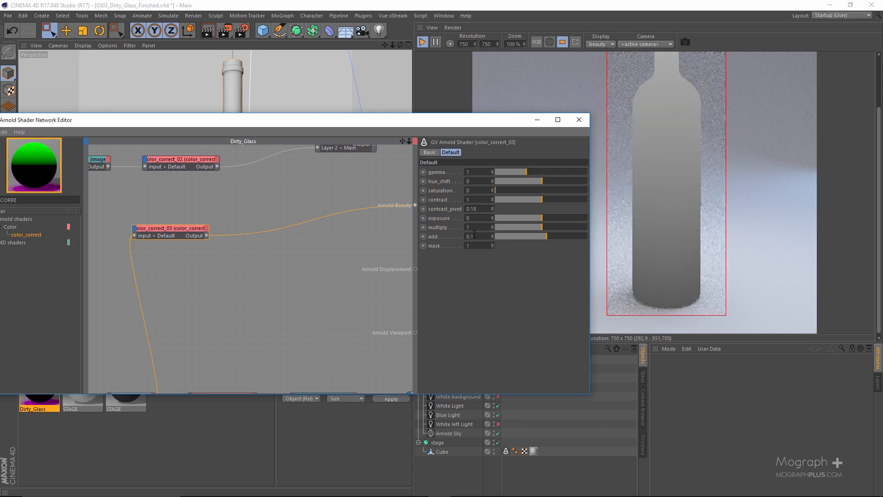
{"action": "key", "text": "BackSpace"}
{"action": "type", "text": "2"}
{"action": "key", "text": "Return"}
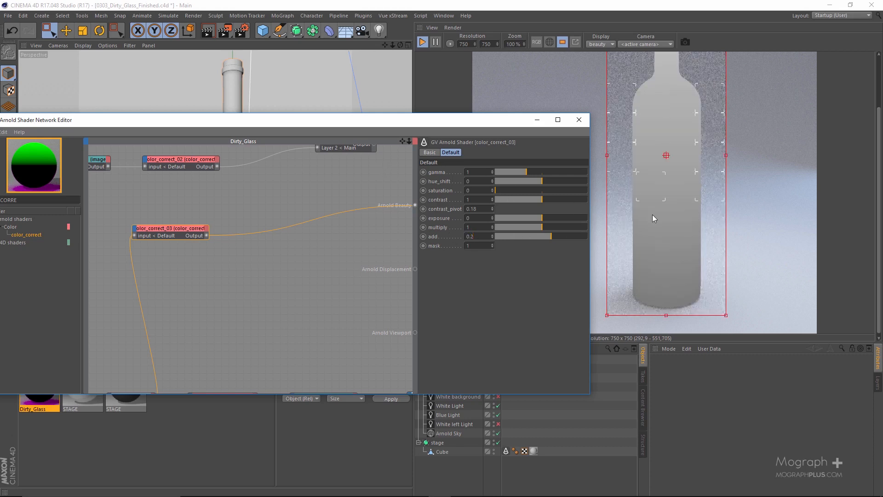
{"action": "scroll", "coordinate": [689, 184], "scroll_direction": "down", "scroll_amount": 3}
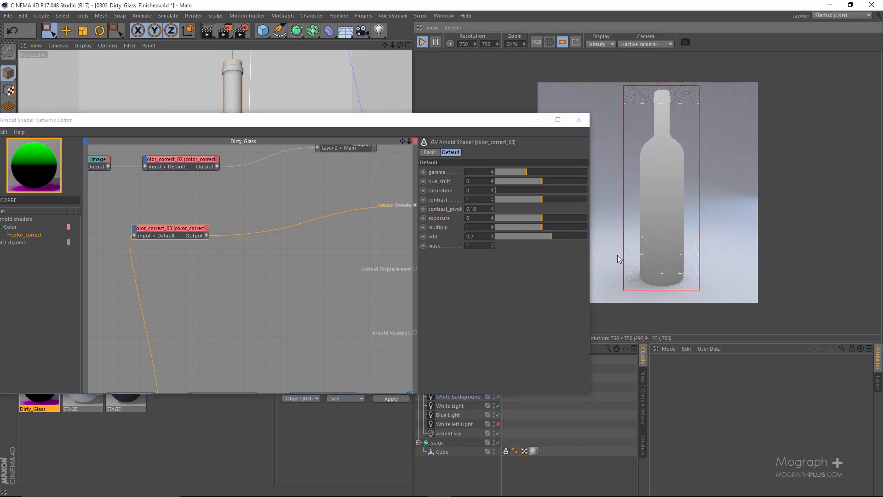
Insert a ramp_float node after color_correct_03, ahead of Arnold Beauty
{"action": "left_click", "coordinate": [159, 234]}
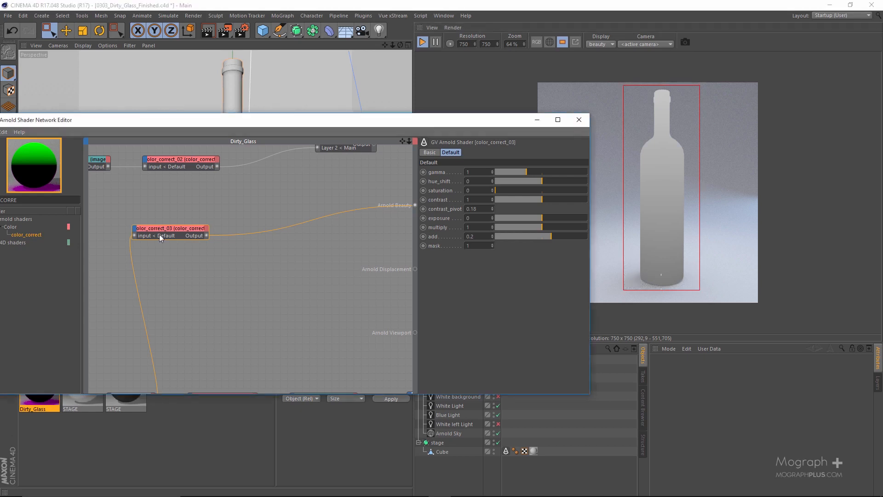
{"action": "left_click_drag", "start_coordinate": [237, 116], "coordinate": [286, 104]}
{"action": "left_click", "coordinate": [91, 193]}
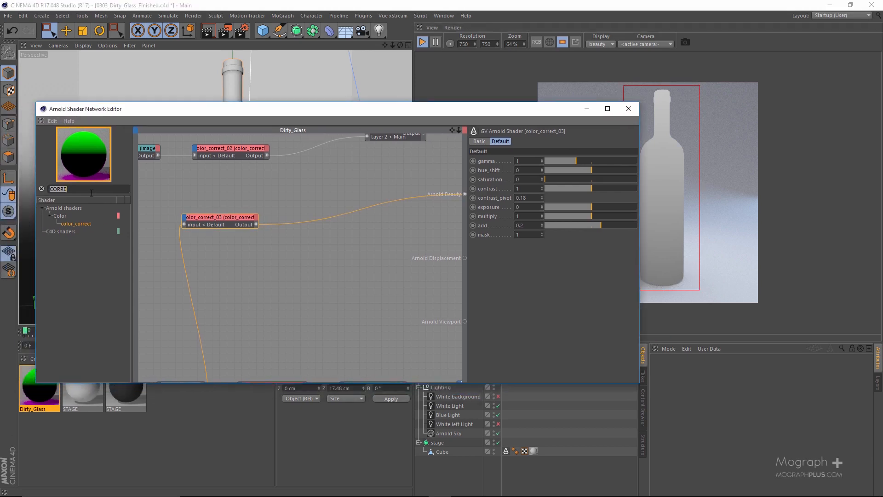
{"action": "type", "text": "ram"}
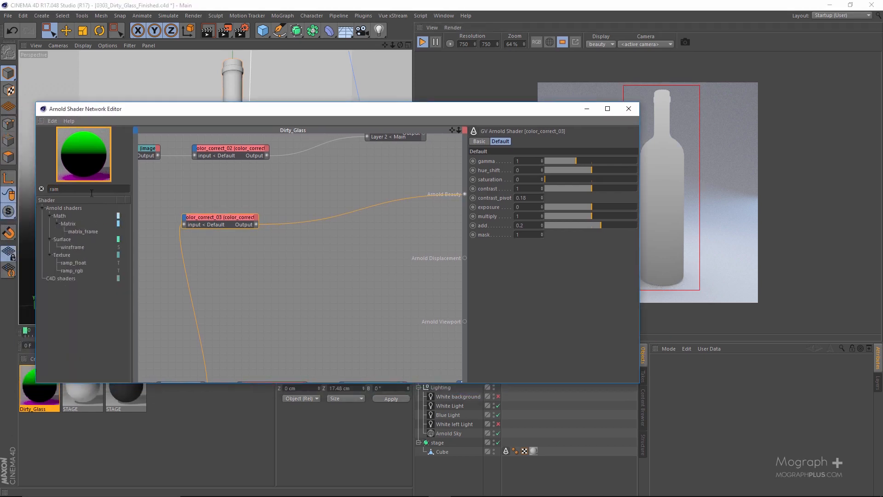
{"action": "left_click_drag", "start_coordinate": [73, 263], "coordinate": [228, 224]}
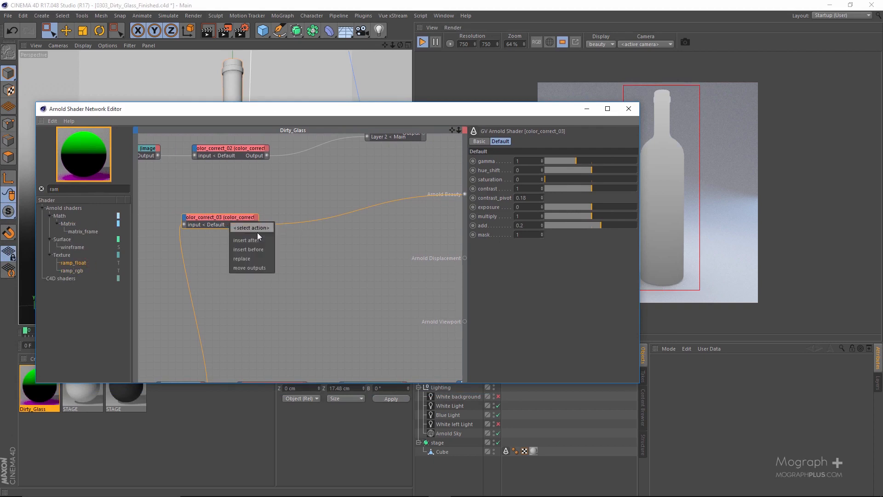
{"action": "left_click", "coordinate": [263, 242]}
{"action": "mouse_move", "coordinate": [322, 260]}
{"action": "left_click", "coordinate": [369, 260]}
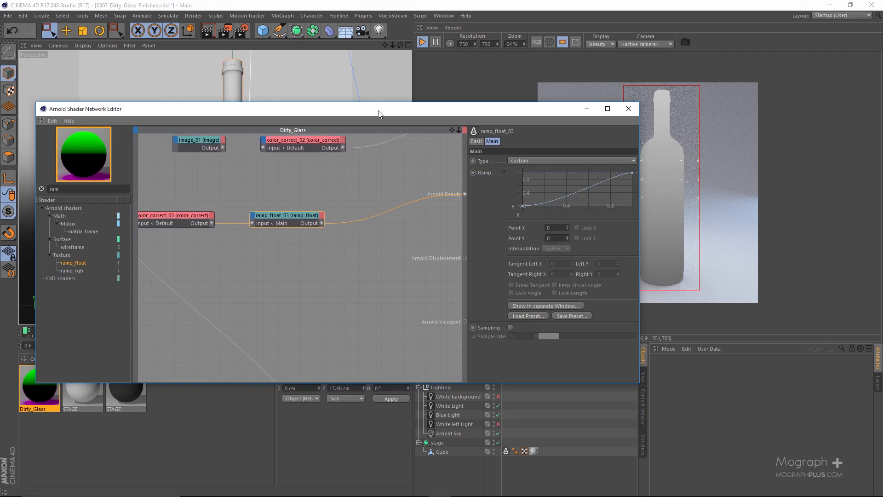
Reset the ramp_float_03 curve to linear and invert it so it falls from 1 to 0
{"action": "left_click_drag", "start_coordinate": [350, 108], "coordinate": [167, 87]}
{"action": "right_click", "coordinate": [406, 162]}
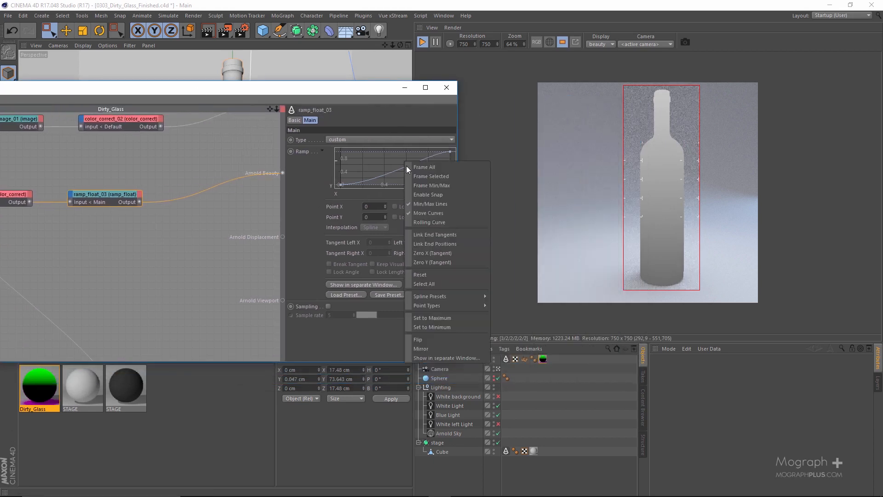
{"action": "left_click", "coordinate": [453, 273]}
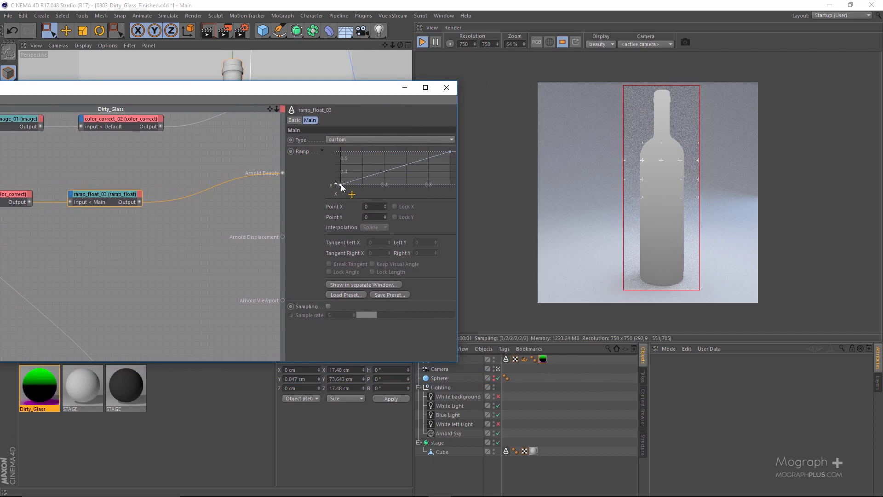
{"action": "left_click_drag", "start_coordinate": [343, 183], "coordinate": [340, 151]}
{"action": "left_click_drag", "start_coordinate": [452, 152], "coordinate": [450, 184]}
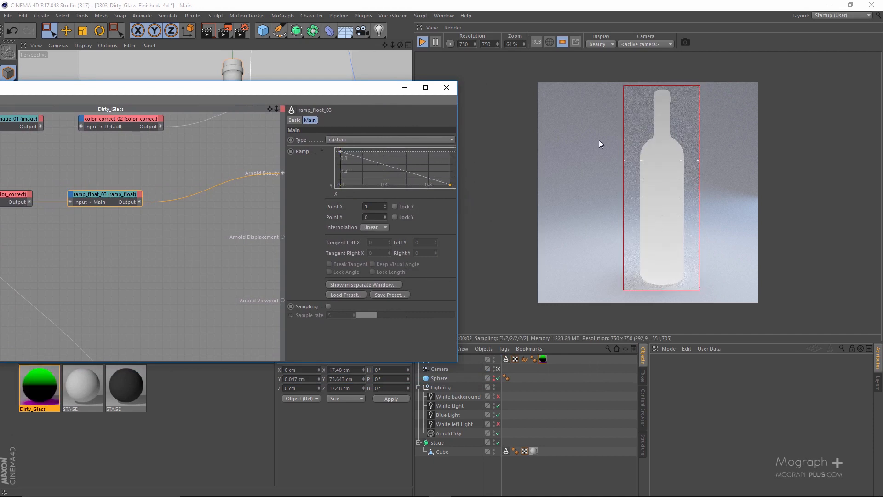
Add two points to the ramp_float_03 curve, at about X 0.265, Y 1 and X 0.361, Y 0, for a steep falloff
{"action": "left_click_drag", "start_coordinate": [360, 158], "coordinate": [366, 154]}
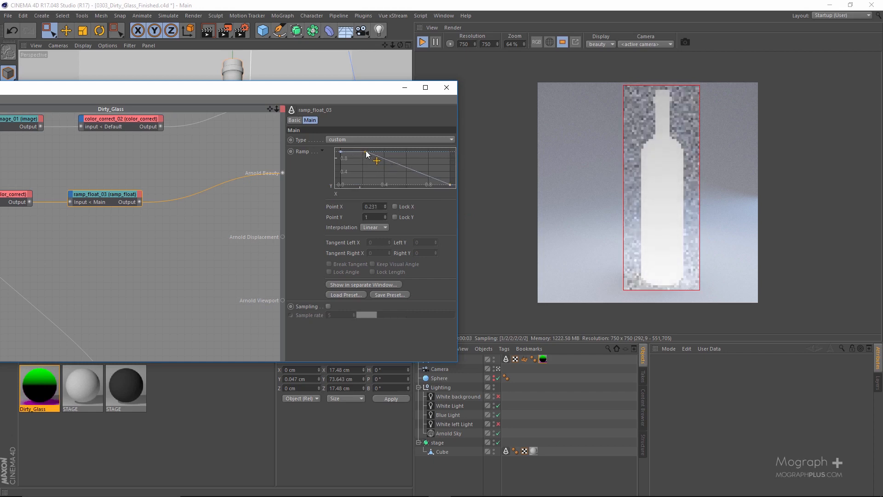
{"action": "left_click_drag", "start_coordinate": [367, 153], "coordinate": [370, 151]}
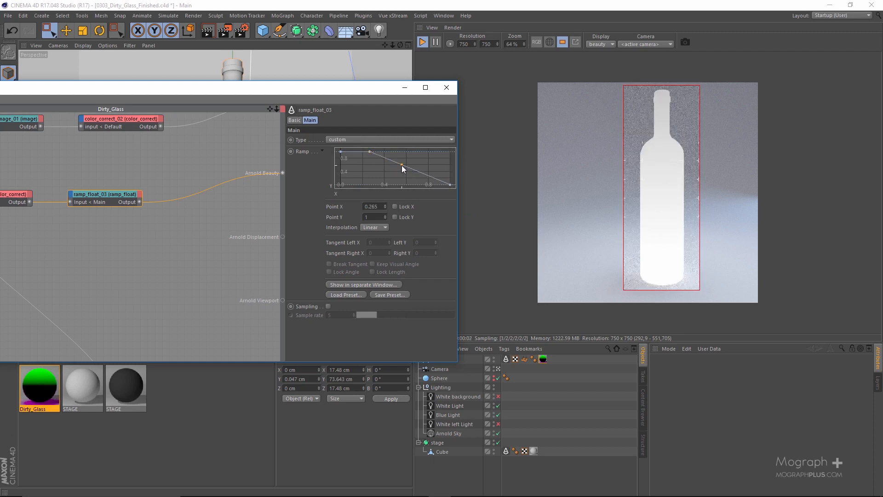
{"action": "left_click_drag", "start_coordinate": [401, 165], "coordinate": [396, 191]}
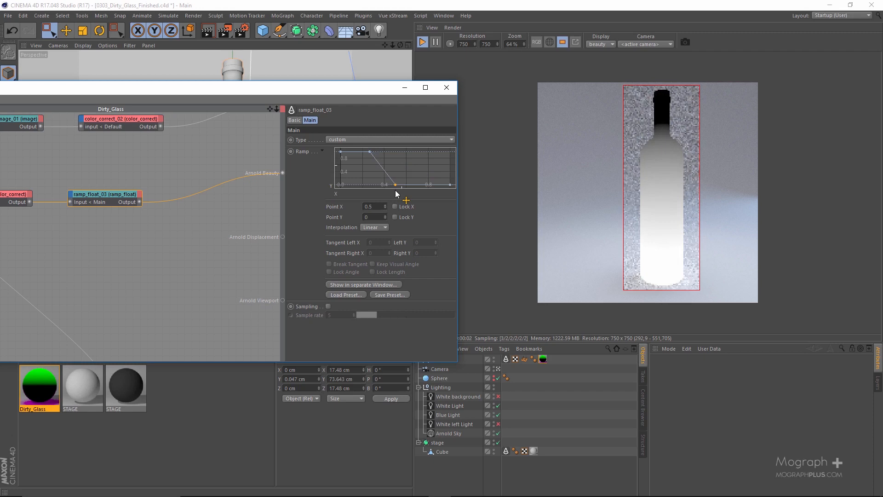
{"action": "left_click_drag", "start_coordinate": [396, 190], "coordinate": [379, 198]}
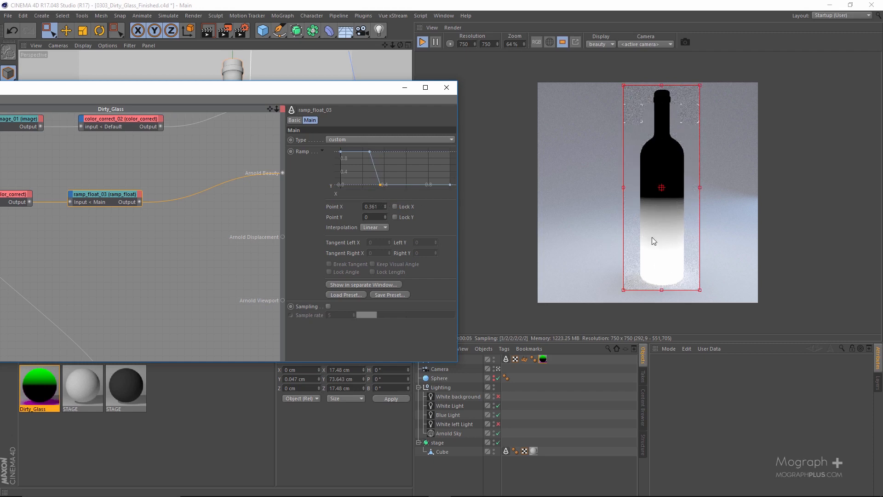
Add a new image node to the shader network, just below ramp_float_03
{"action": "left_click_drag", "start_coordinate": [286, 90], "coordinate": [315, 92]}
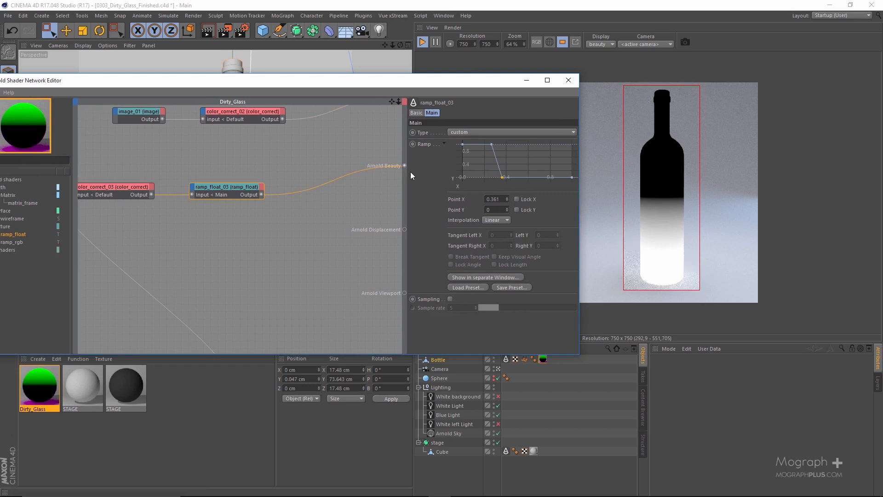
{"action": "middle_click_drag", "start_coordinate": [184, 235], "coordinate": [303, 219]}
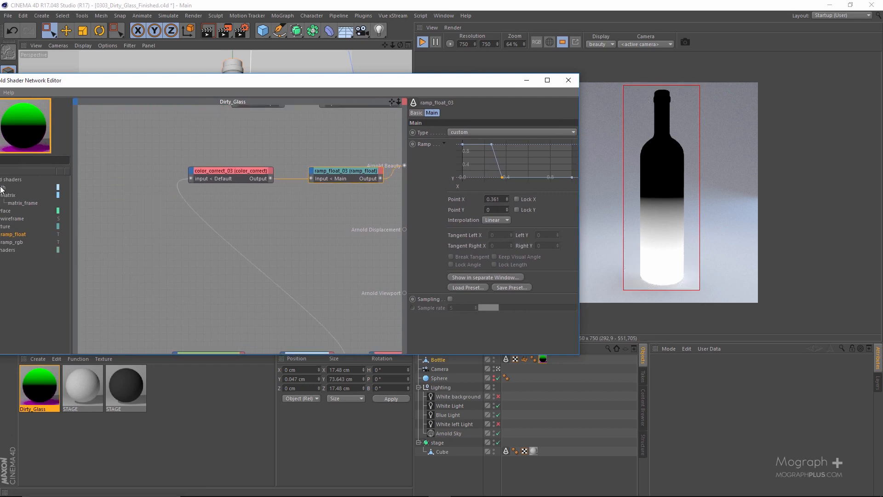
{"action": "left_click_drag", "start_coordinate": [258, 80], "coordinate": [218, 88]}
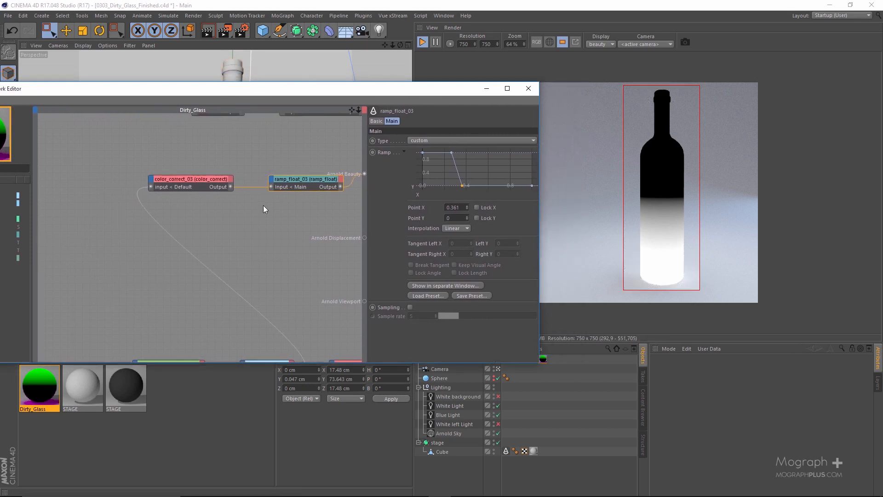
{"action": "left_click_drag", "start_coordinate": [329, 88], "coordinate": [330, 37]}
{"action": "scroll", "coordinate": [301, 175], "scroll_direction": "down", "scroll_amount": 4}
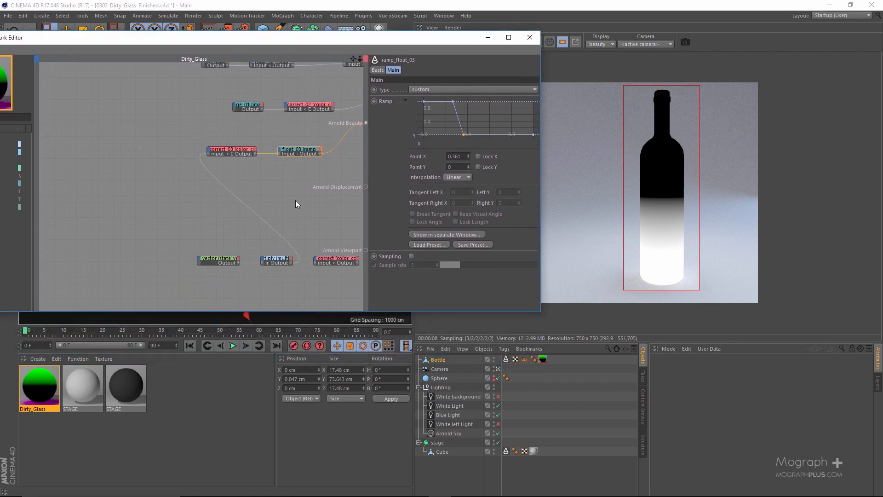
{"action": "middle_click_drag", "start_coordinate": [284, 59], "coordinate": [311, 91]}
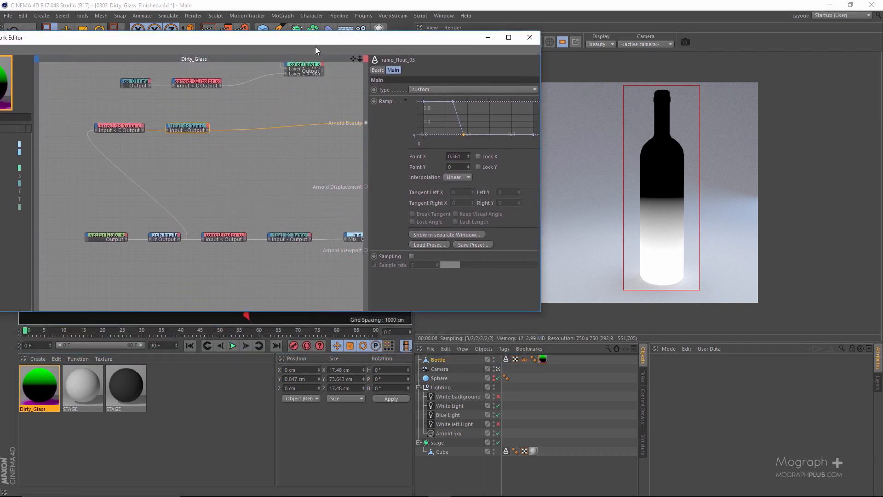
{"action": "left_click_drag", "start_coordinate": [316, 46], "coordinate": [407, 57]}
{"action": "left_click", "coordinate": [77, 129]}
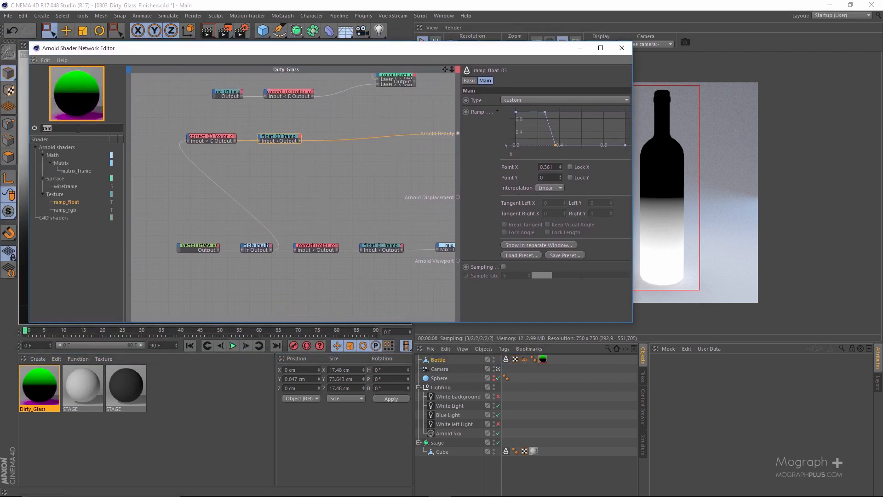
{"action": "type", "text": "image"}
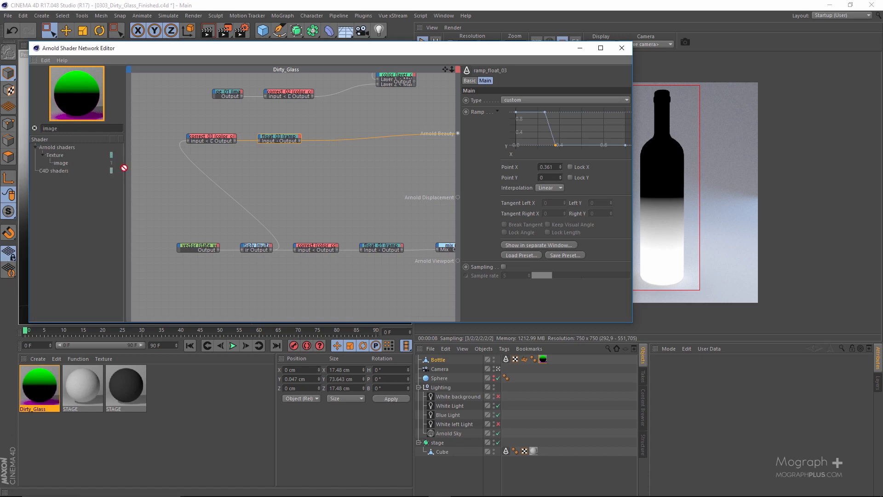
{"action": "left_click_drag", "start_coordinate": [410, 202], "coordinate": [240, 166]}
Load the BW43.png grunge texture from the tex folder into image_02
{"action": "left_click", "coordinate": [515, 81]}
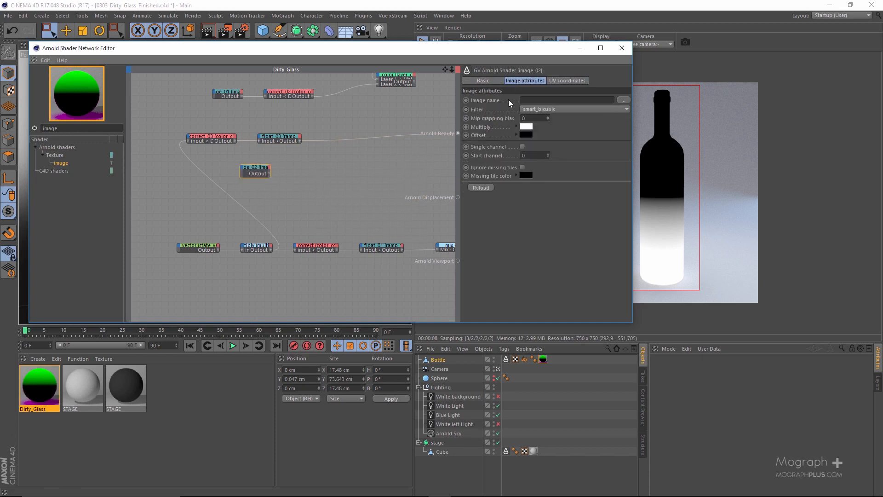
{"action": "left_click", "coordinate": [621, 101]}
{"action": "scroll", "coordinate": [347, 271], "scroll_direction": "down", "scroll_amount": 10}
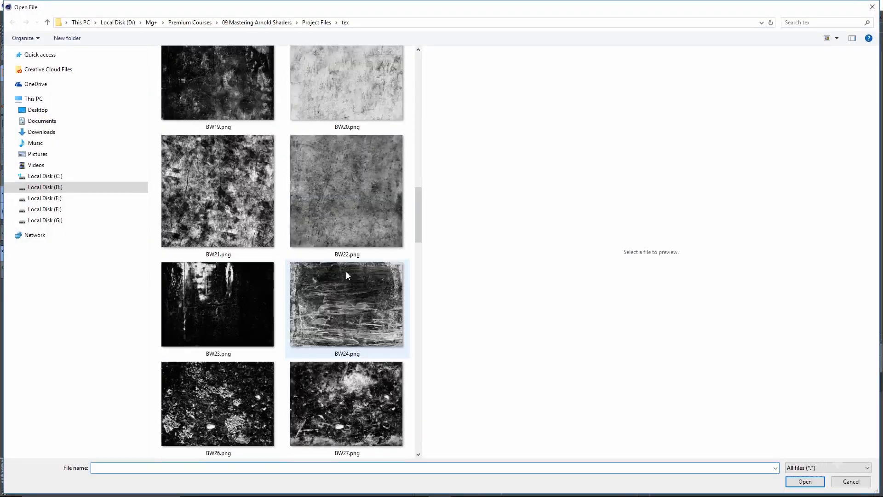
{"action": "left_click", "coordinate": [354, 147]}
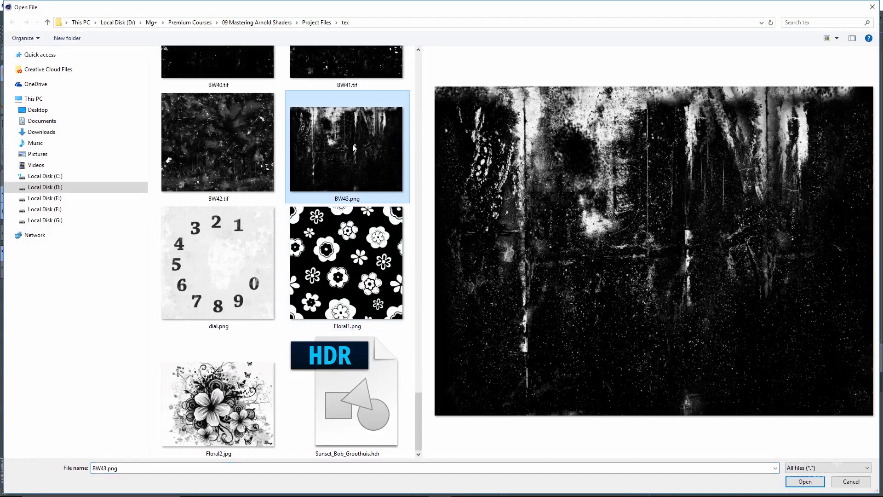
{"action": "double_click", "coordinate": [345, 156]}
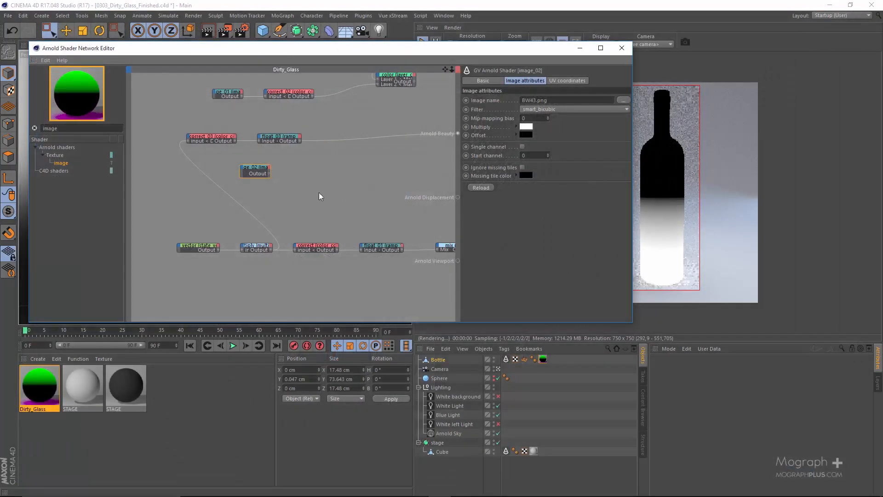
Connect the output of image_02 to Arnold Beauty to preview the texture on the bottle
{"action": "scroll", "coordinate": [272, 182], "scroll_direction": "up", "scroll_amount": 1}
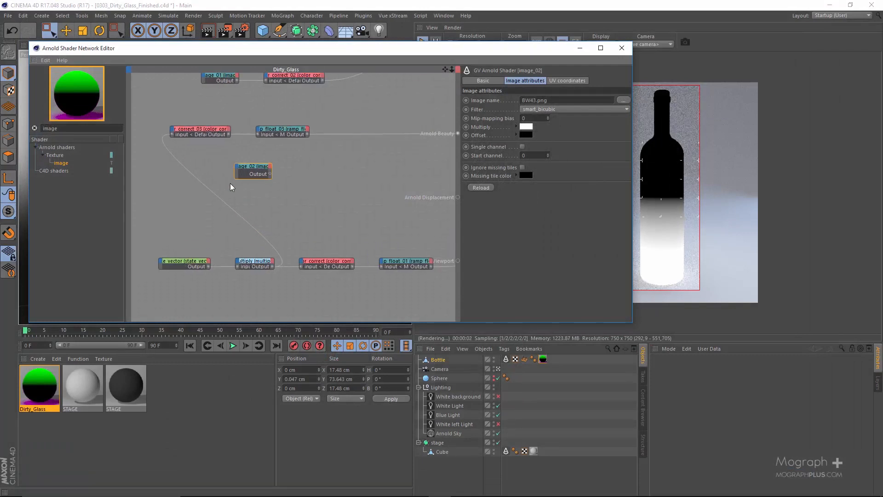
{"action": "left_click_drag", "start_coordinate": [270, 173], "coordinate": [457, 133]}
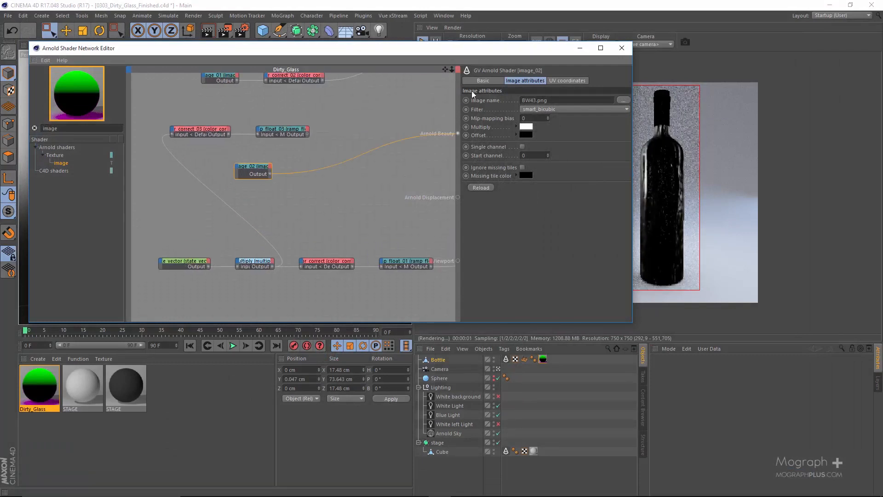
{"action": "left_click_drag", "start_coordinate": [476, 51], "coordinate": [316, 57]}
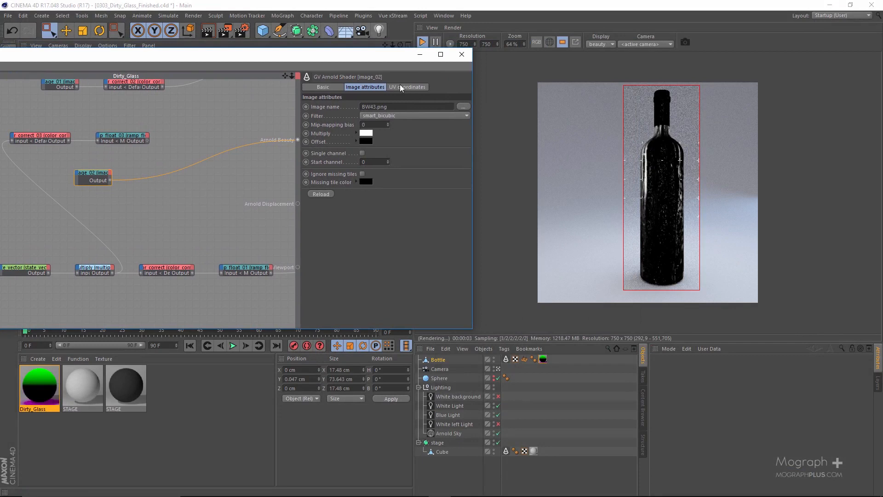
Set the UV scale of image_02 to 3 in U and 2 in V, and enable Flip V
{"action": "left_click", "coordinate": [400, 87]}
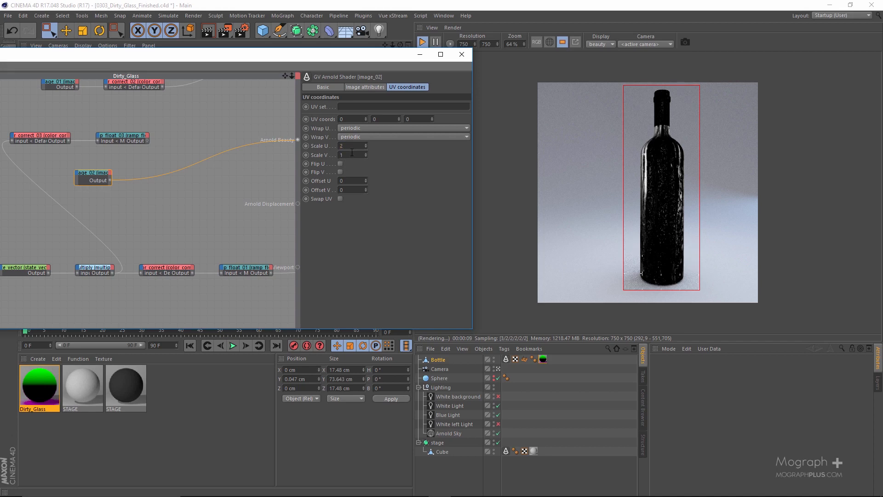
{"action": "type", "text": "2"}
{"action": "key", "text": "shift+Tab"}
{"action": "type", "text": "3"}
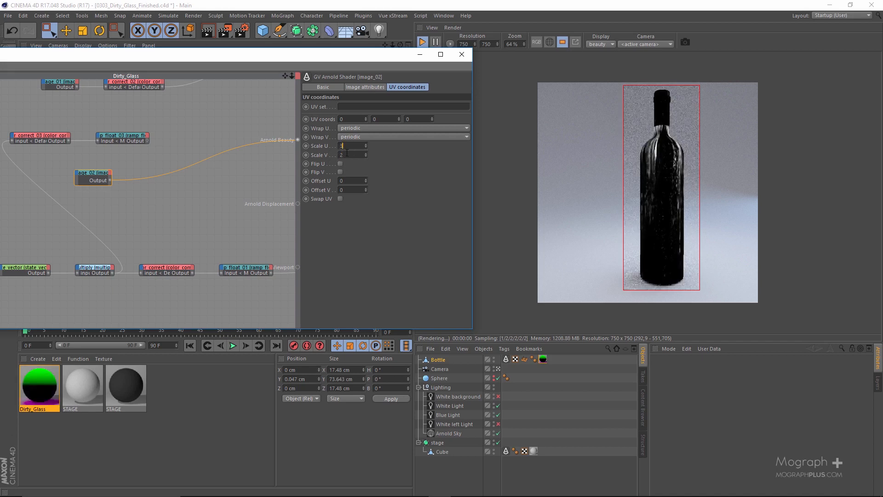
{"action": "key", "text": "Tab"}
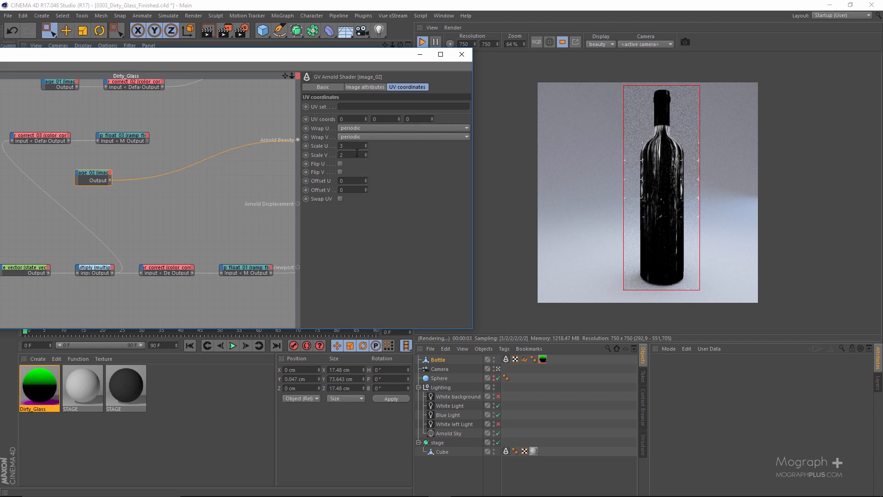
{"action": "left_click", "coordinate": [340, 172]}
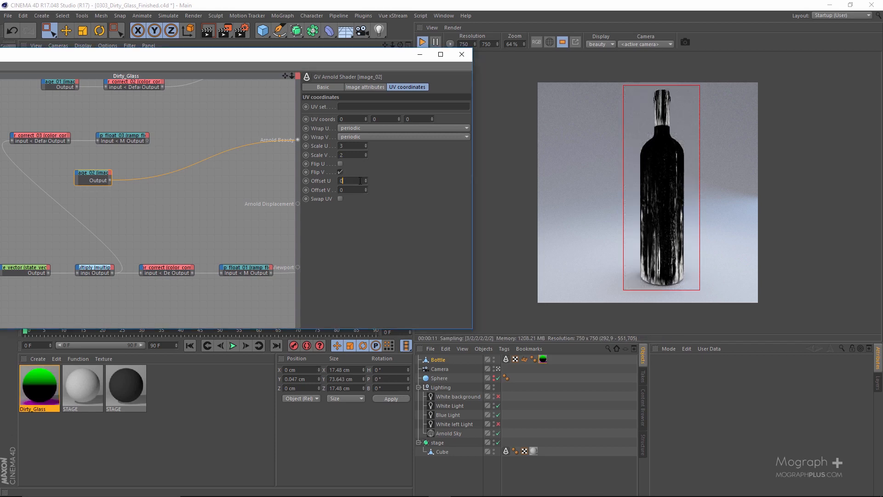
Try Offset U values of 0.08 and 0.11 on image_02, and return the offset to 0
{"action": "type", "text": ".08"}
{"action": "key", "text": "Return"}
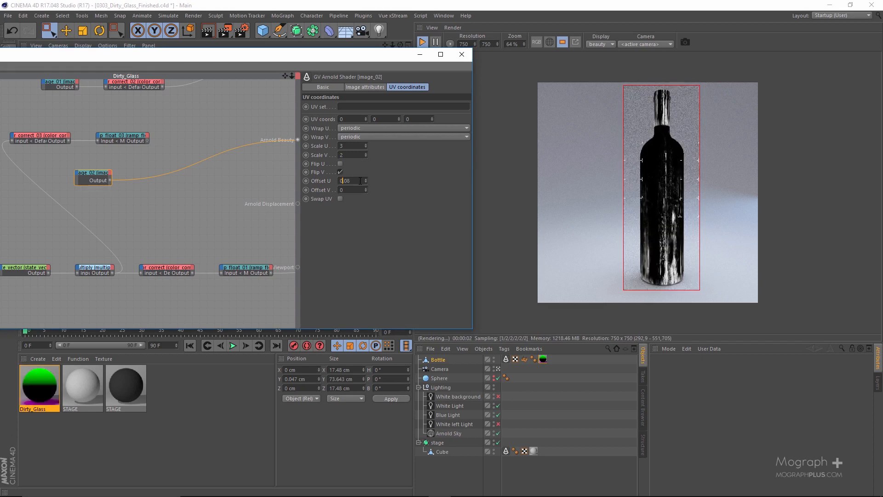
{"action": "key", "text": "BackSpace"}
{"action": "key", "text": "BackSpace"}
{"action": "type", "text": "11"}
{"action": "key", "text": "Return"}
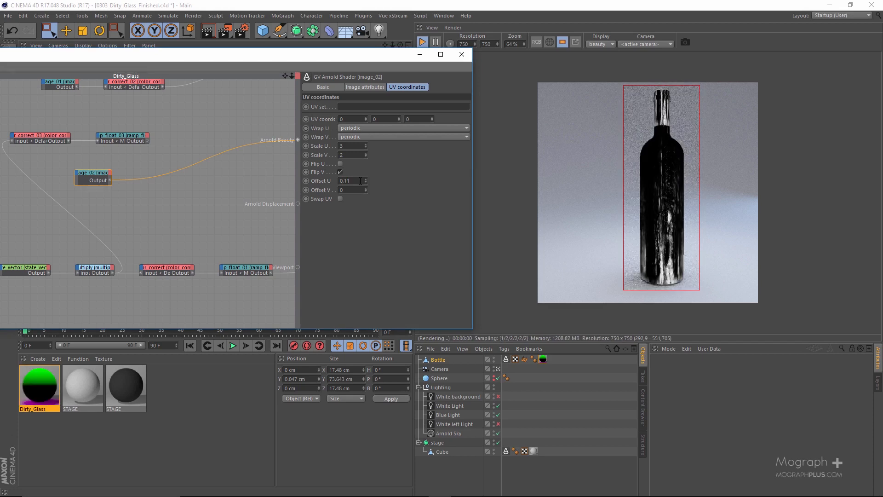
{"action": "left_click_drag", "start_coordinate": [360, 181], "coordinate": [324, 190]}
Shift the image_02 texture vertically through several trial offsets, ending with Offset V at 0.53
{"action": "left_click", "coordinate": [351, 190]}
{"action": "type", "text": ".14"}
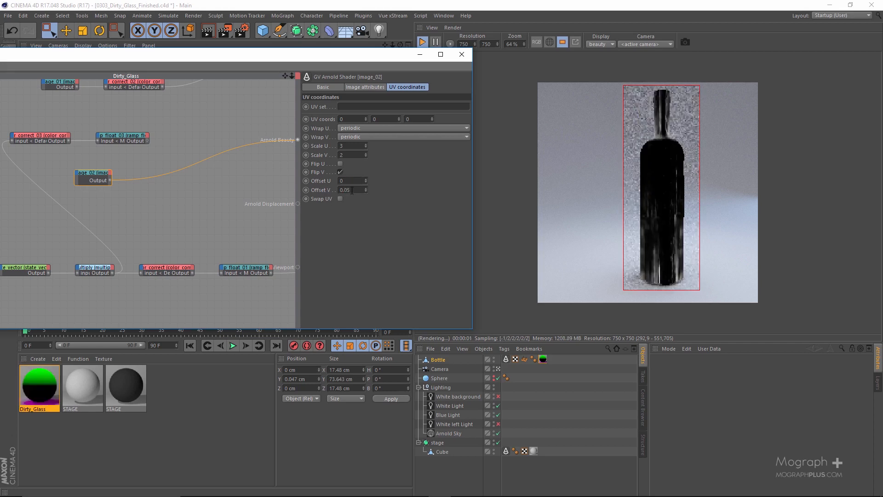
{"action": "key", "text": "Return"}
{"action": "key", "text": "BackSpace"}
{"action": "key", "text": "BackSpace"}
{"action": "type", "text": "33"}
{"action": "key", "text": "Return"}
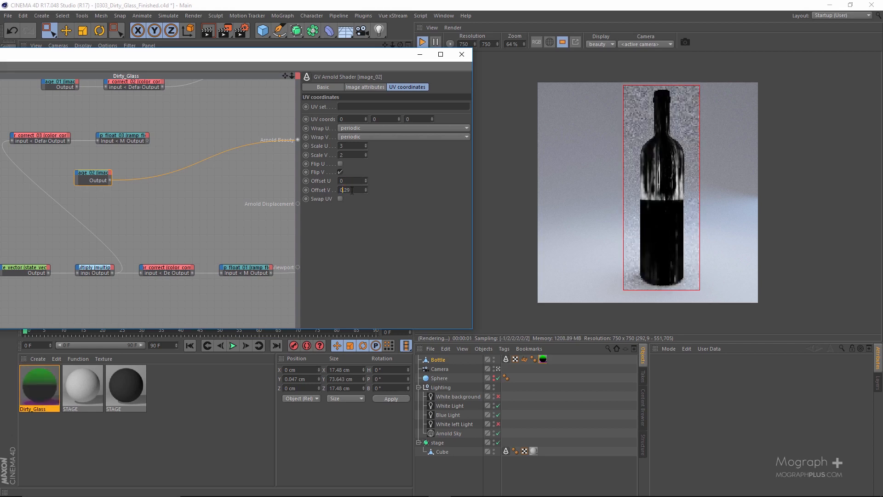
{"action": "key", "text": "BackSpace"}
{"action": "key", "text": "BackSpace"}
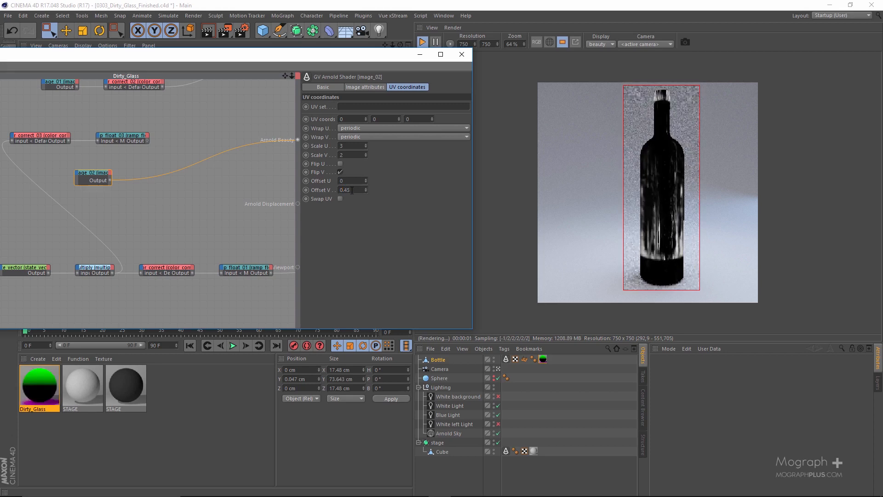
{"action": "type", "text": "47"}
{"action": "key", "text": "Return"}
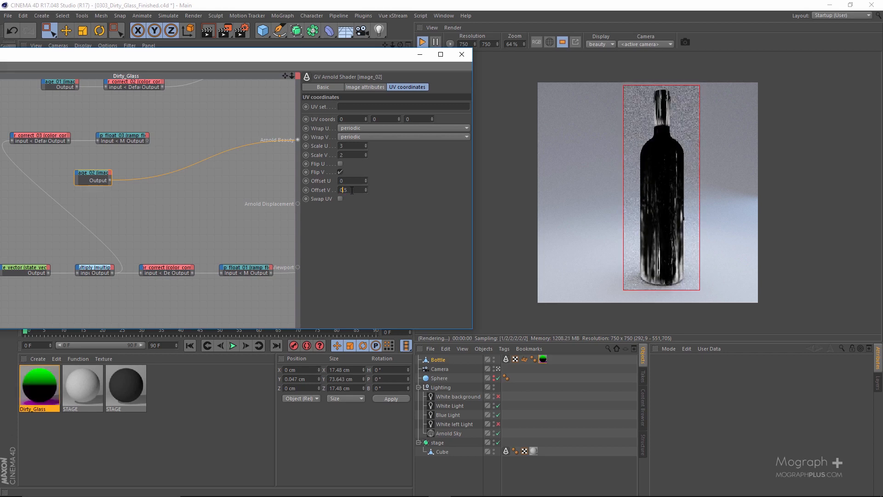
{"action": "type", "text": "2"}
{"action": "key", "text": "Return"}
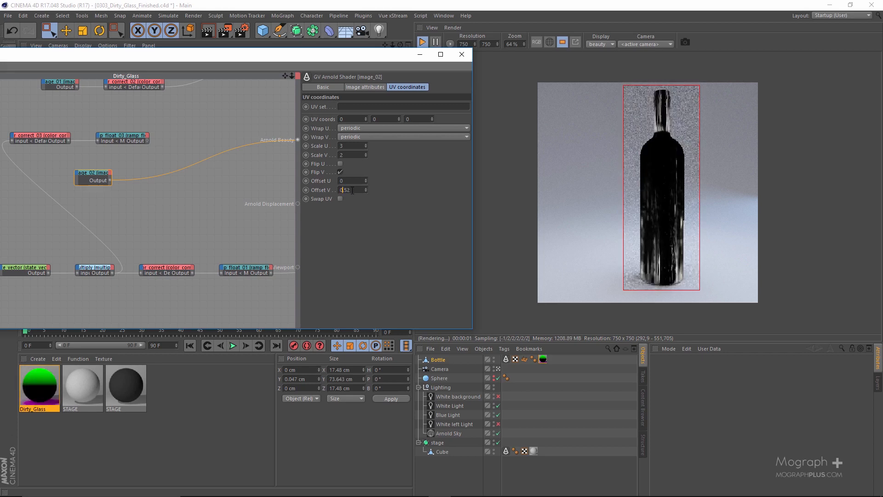
{"action": "scroll", "coordinate": [352, 190], "scroll_direction": "up", "scroll_amount": 1}
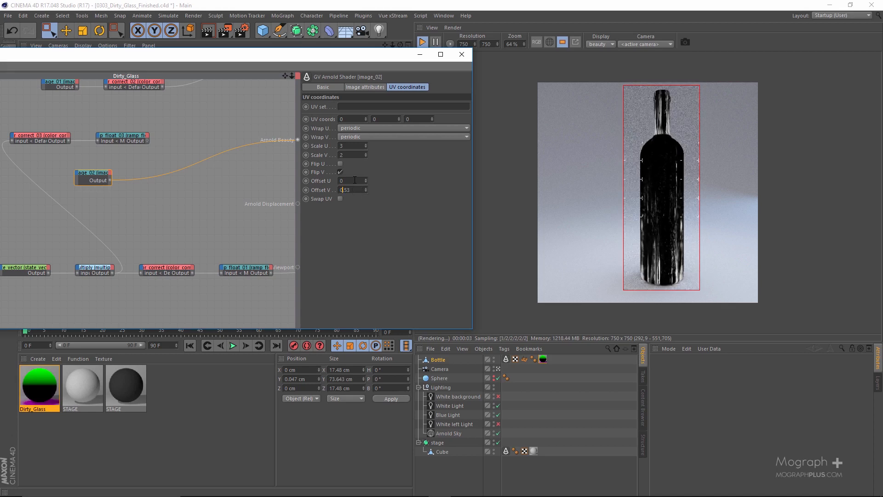
Shift the image_02 texture around the bottle, ending with Offset U at -0.2
{"action": "type", "text": ".06"}
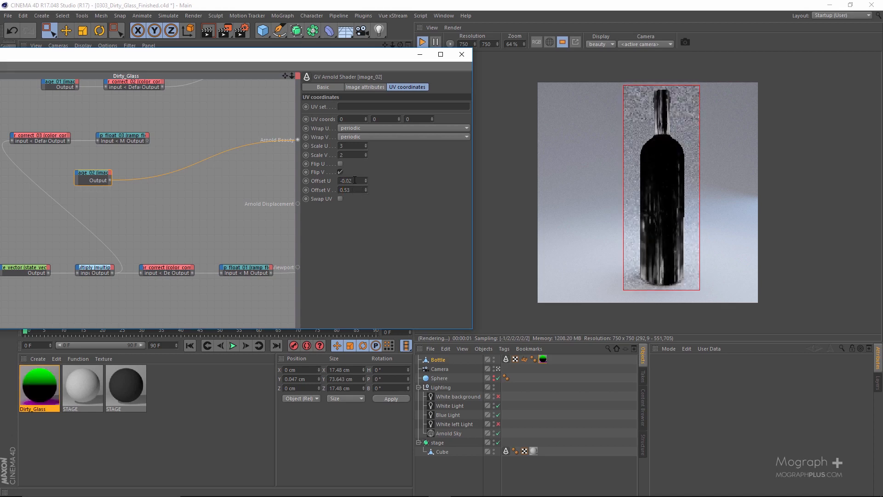
{"action": "key", "text": "Return"}
{"action": "scroll", "coordinate": [355, 180], "scroll_direction": "down", "scroll_amount": 5}
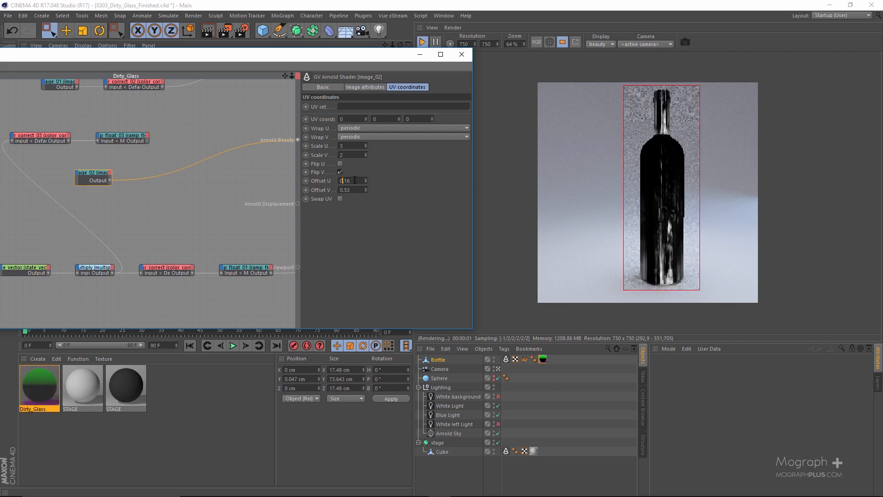
{"action": "scroll", "coordinate": [355, 180], "scroll_direction": "down", "scroll_amount": 18}
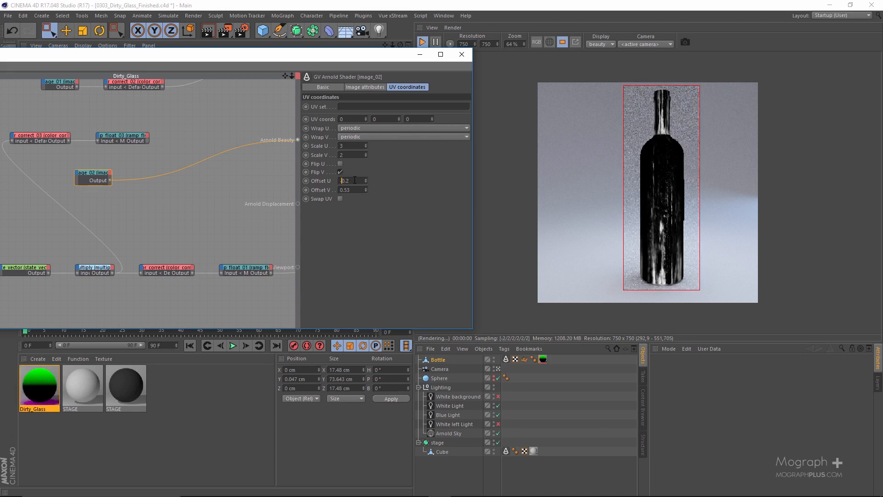
{"action": "scroll", "coordinate": [355, 180], "scroll_direction": "down", "scroll_amount": 3}
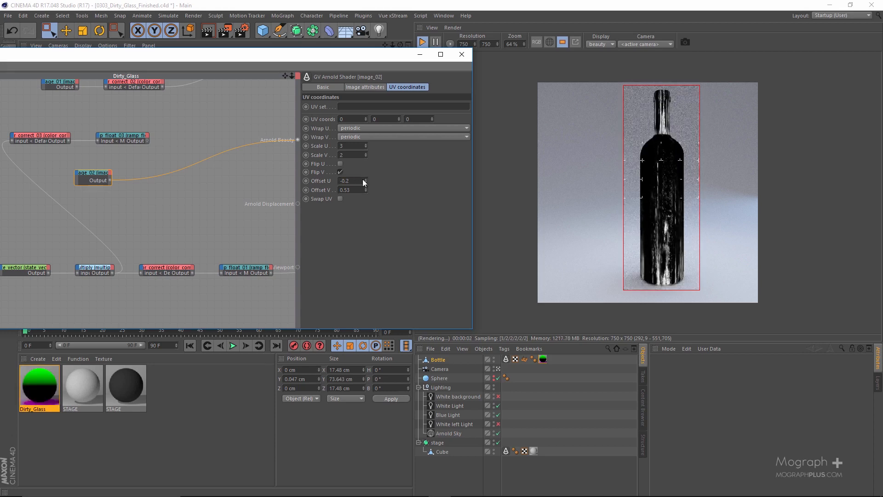
Connect ramp_float_03 to Arnold Beauty in place of image_02 to preview the gradient mask
{"action": "left_click_drag", "start_coordinate": [299, 57], "coordinate": [434, 56]}
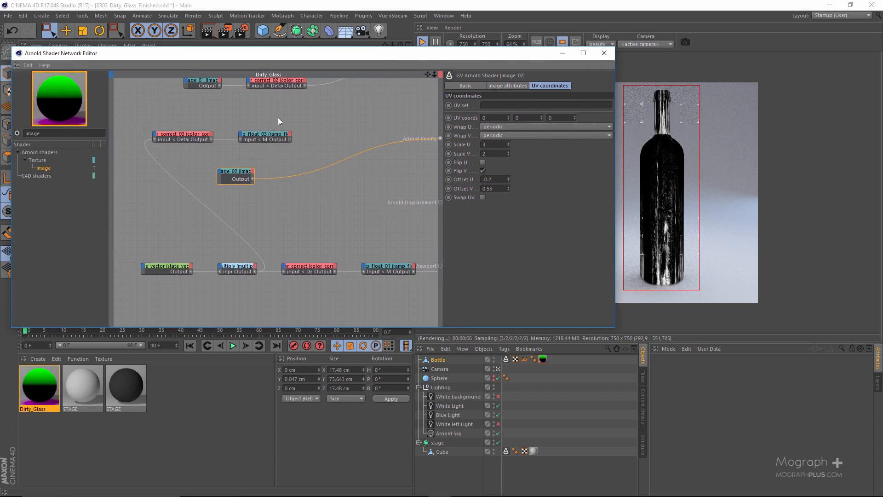
{"action": "left_click", "coordinate": [261, 134]}
{"action": "left_click_drag", "start_coordinate": [289, 140], "coordinate": [440, 139]}
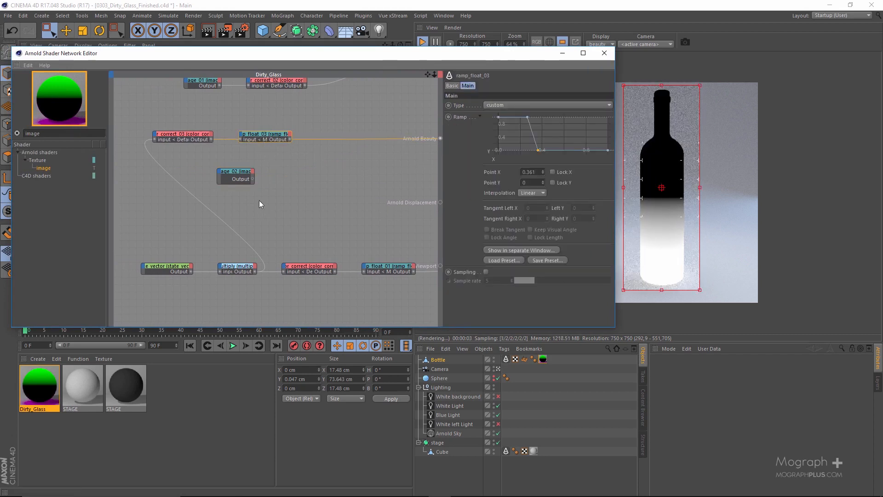
Add a layer_color node to the network, to the right of image_02
{"action": "left_click", "coordinate": [230, 179]}
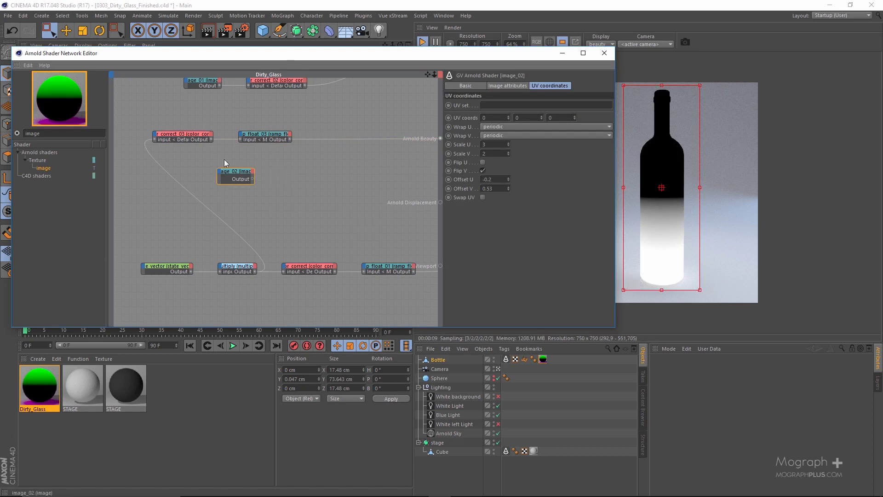
{"action": "double_click", "coordinate": [55, 133]}
{"action": "type", "text": "layer"}
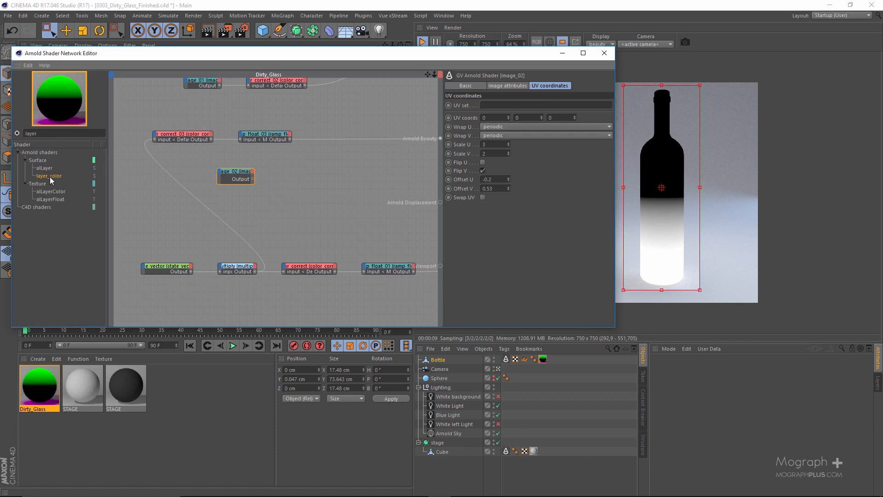
{"action": "left_click_drag", "start_coordinate": [49, 177], "coordinate": [324, 164]}
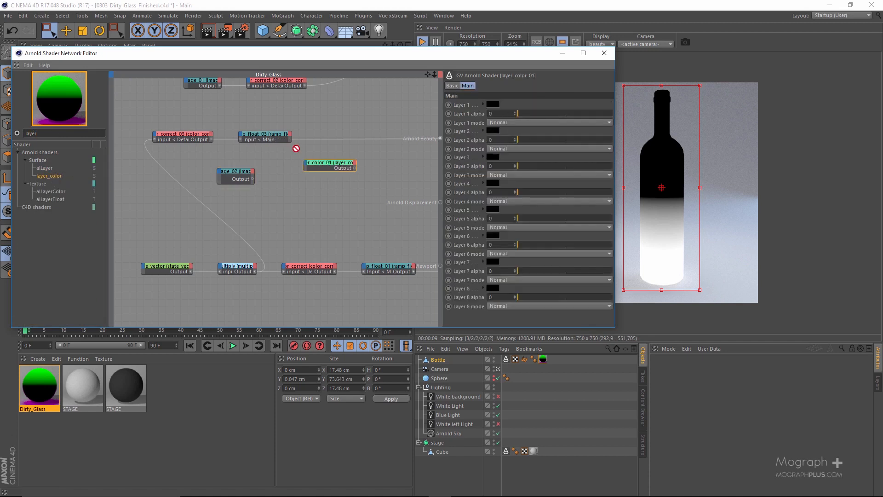
Connect ramp_float_03 to Layer 1 and image_02 to Layer 2 of the new layer_color_01 node
{"action": "left_click", "coordinate": [289, 139]}
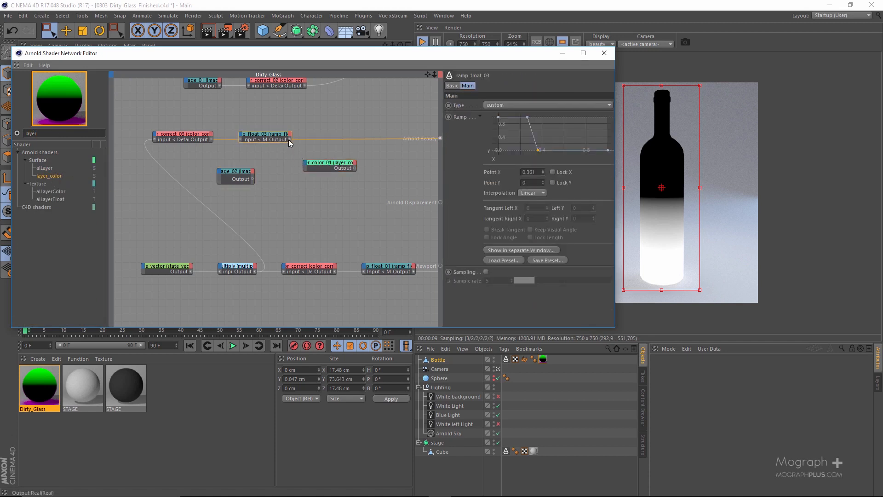
{"action": "left_click_drag", "start_coordinate": [289, 139], "coordinate": [328, 165]}
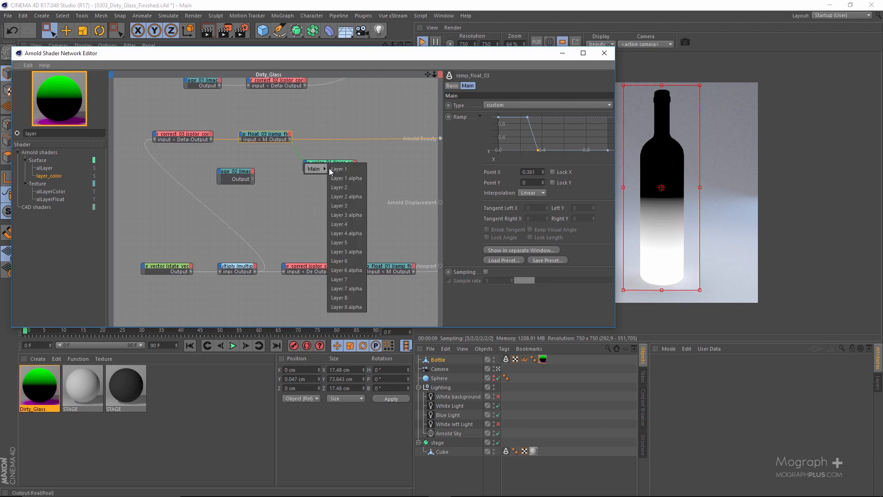
{"action": "left_click", "coordinate": [341, 169]}
{"action": "scroll", "coordinate": [298, 187], "scroll_direction": "up", "scroll_amount": 2}
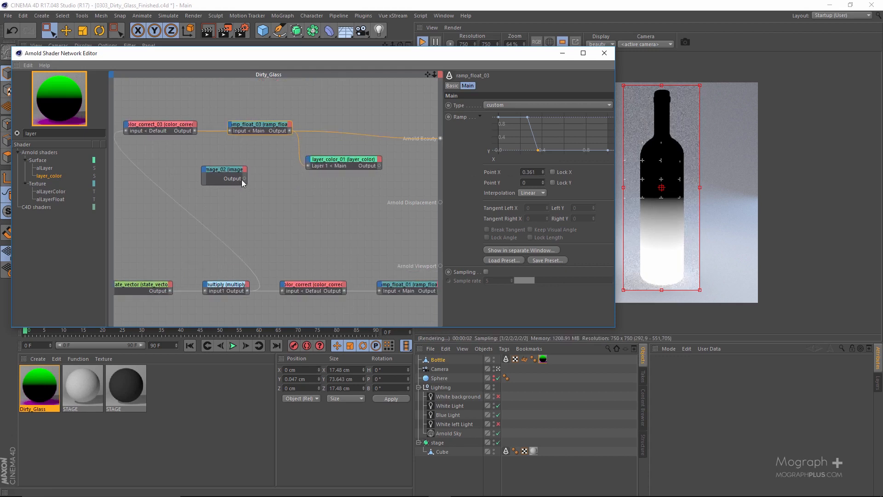
{"action": "left_click_drag", "start_coordinate": [304, 162], "coordinate": [311, 158]}
{"action": "left_click_drag", "start_coordinate": [245, 178], "coordinate": [308, 163]}
{"action": "mouse_move", "coordinate": [330, 165]}
{"action": "left_click", "coordinate": [361, 174]}
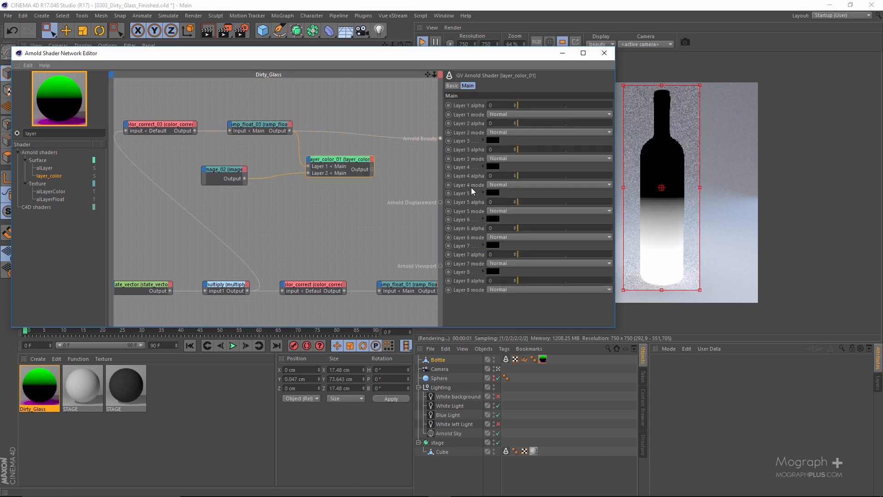
Feed layer_color_01 into Arnold Beauty and blend its inputs with Layer 1 and Layer 2 alpha at 1 and Layer 2 mode Multiply
{"action": "left_click_drag", "start_coordinate": [372, 169], "coordinate": [440, 138]}
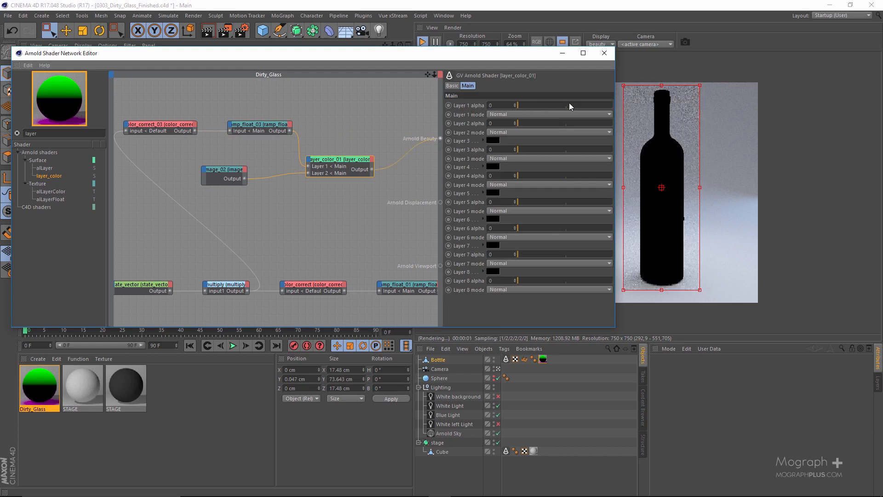
{"action": "left_click_drag", "start_coordinate": [569, 105], "coordinate": [628, 123]}
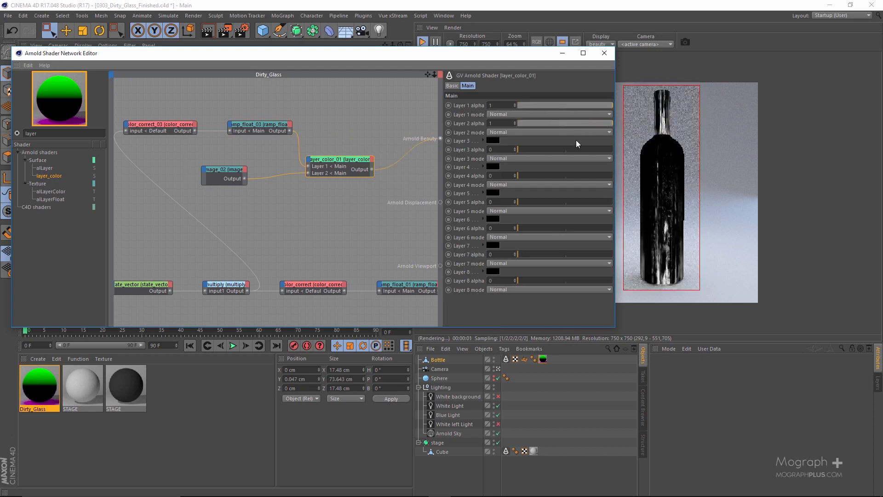
{"action": "left_click", "coordinate": [511, 133]}
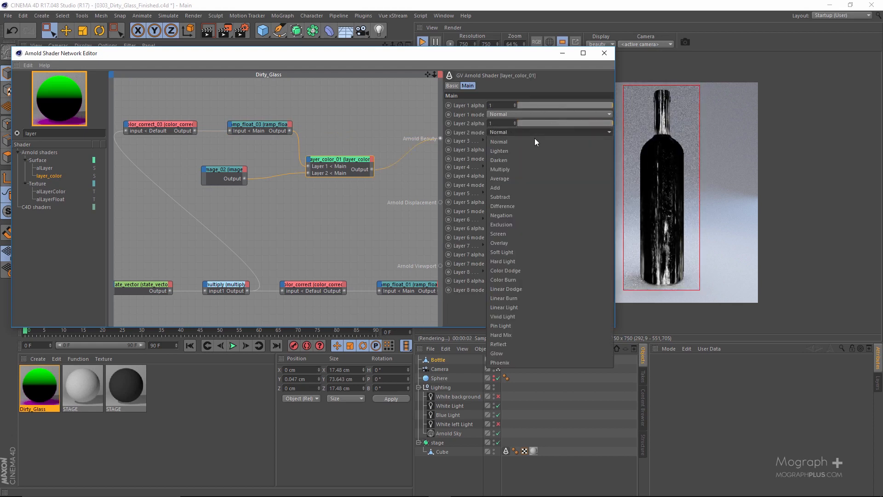
{"action": "left_click", "coordinate": [529, 167]}
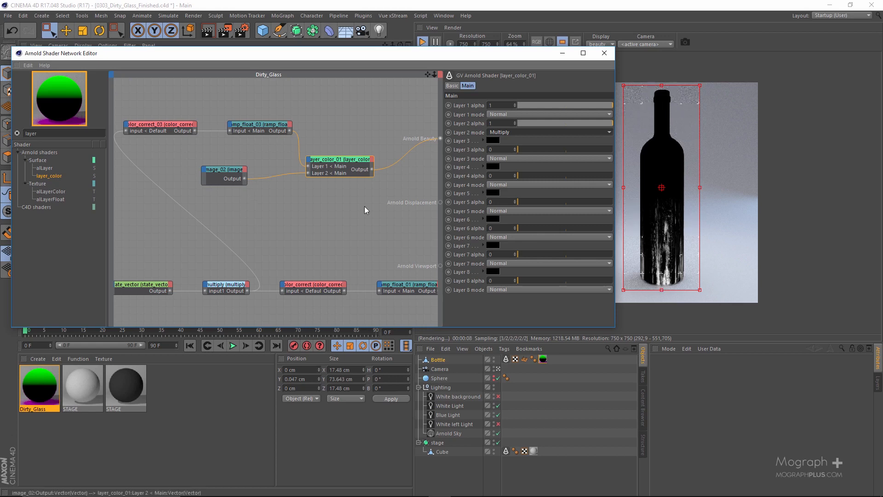
Shift image_02 away from layer_color_01 and insert a color_correct node into the connection between them
{"action": "left_click", "coordinate": [237, 183]}
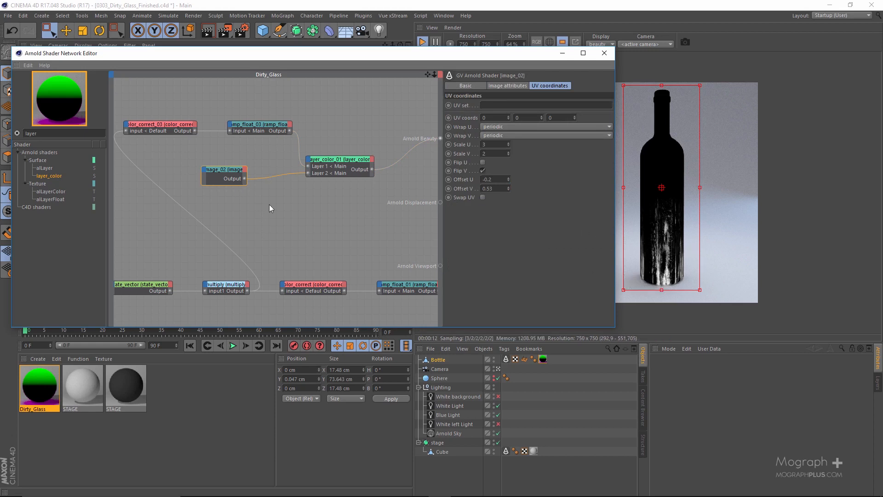
{"action": "left_click_drag", "start_coordinate": [214, 171], "coordinate": [174, 172]}
{"action": "left_click_drag", "start_coordinate": [252, 53], "coordinate": [284, 52]}
{"action": "left_click", "coordinate": [108, 137]}
{"action": "type", "text": "corre"}
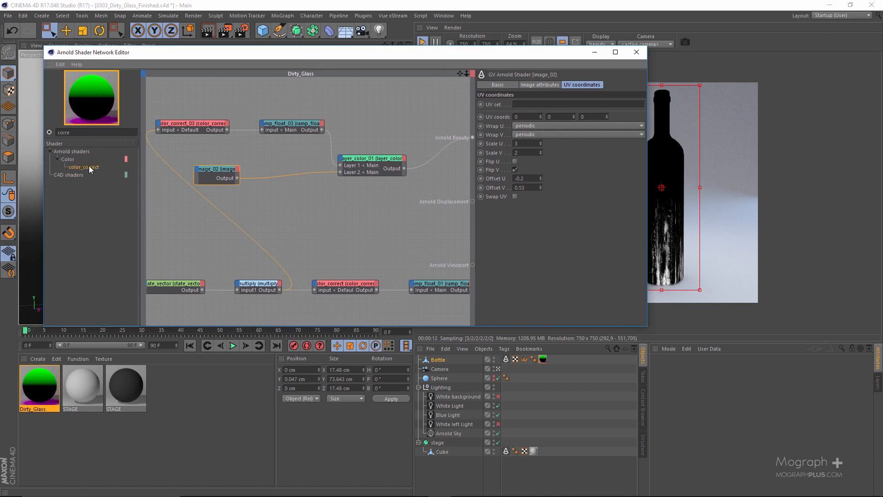
{"action": "right_click", "coordinate": [220, 174]}
{"action": "left_click", "coordinate": [236, 191]}
{"action": "mouse_move", "coordinate": [273, 208]}
{"action": "left_click", "coordinate": [349, 208]}
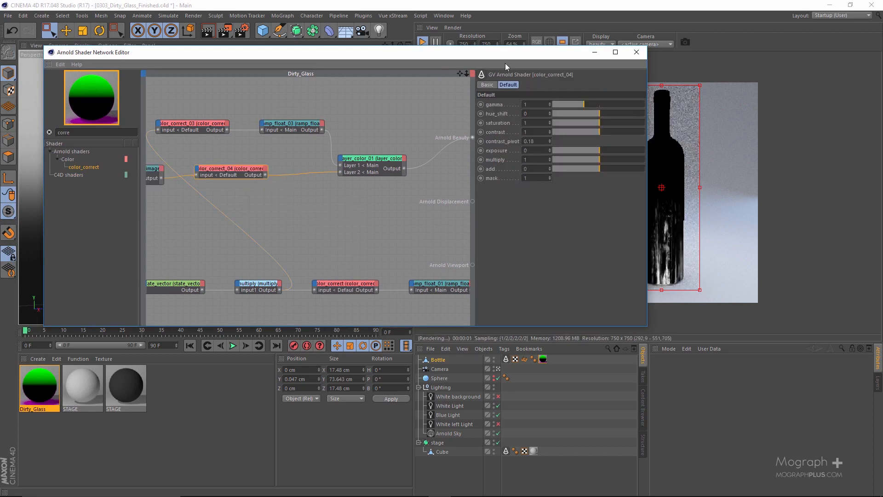
Try exposures of 2 and 1 on color_correct_04, then settle on an exposure of 0.5
{"action": "left_click_drag", "start_coordinate": [505, 62], "coordinate": [382, 63]}
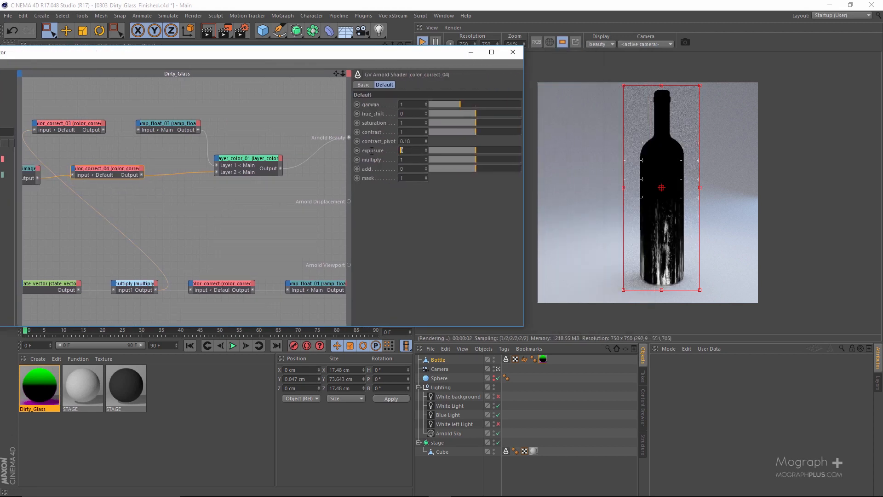
{"action": "type", "text": "2"}
{"action": "key", "text": "Return"}
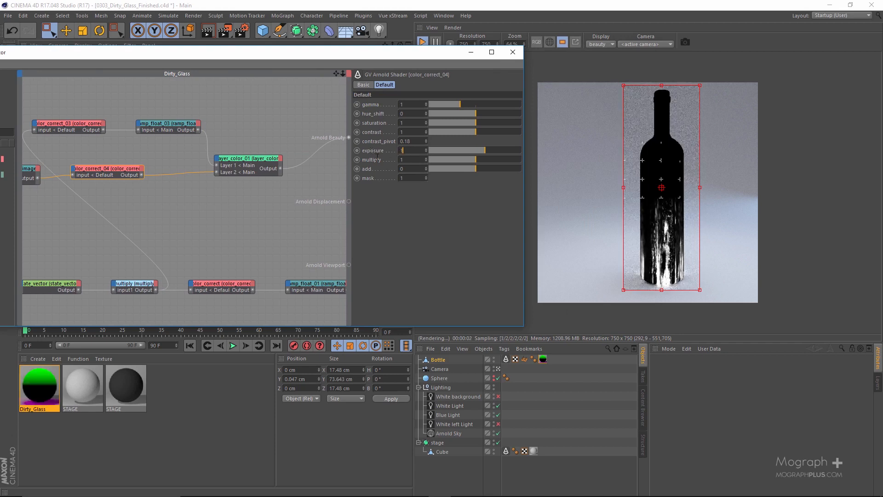
{"action": "type", "text": "1"}
{"action": "key", "text": "Return"}
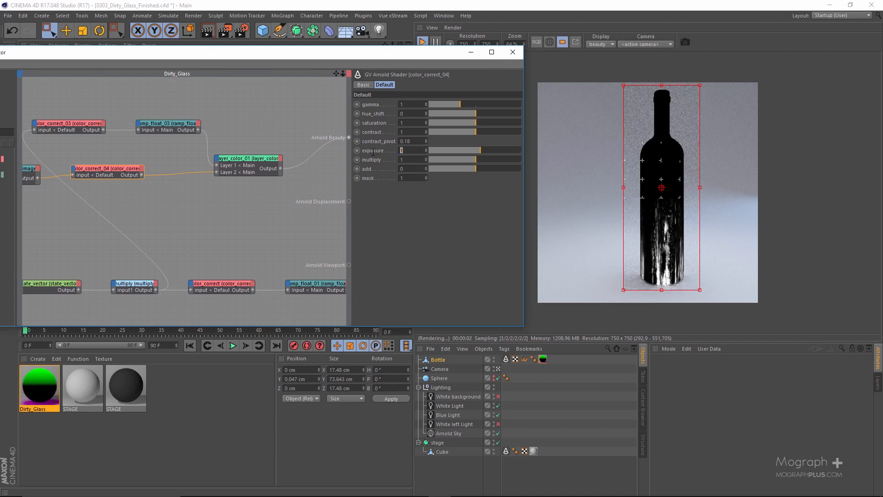
{"action": "type", "text": ".5"}
{"action": "key", "text": "Return"}
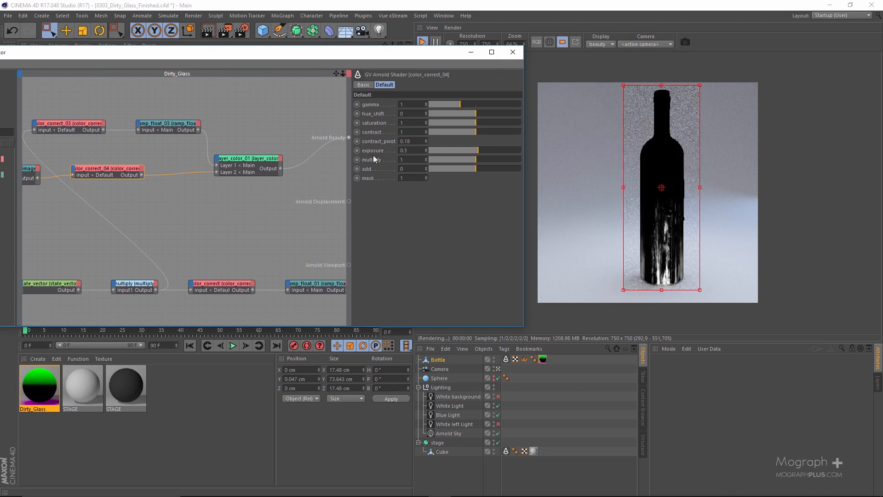
Move the original layer_color node closer to the network outputs and preview it through Arnold Beauty
{"action": "scroll", "coordinate": [173, 233], "scroll_direction": "down", "scroll_amount": 2}
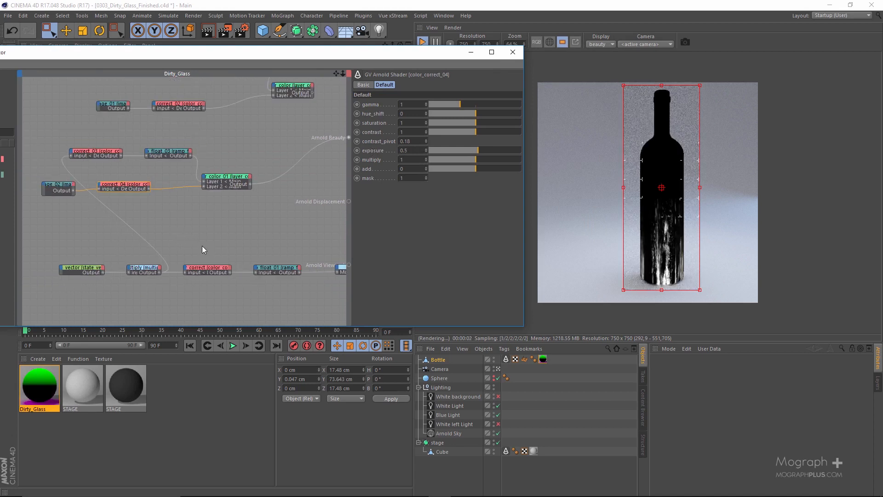
{"action": "middle_click_drag", "start_coordinate": [279, 130], "coordinate": [218, 172]}
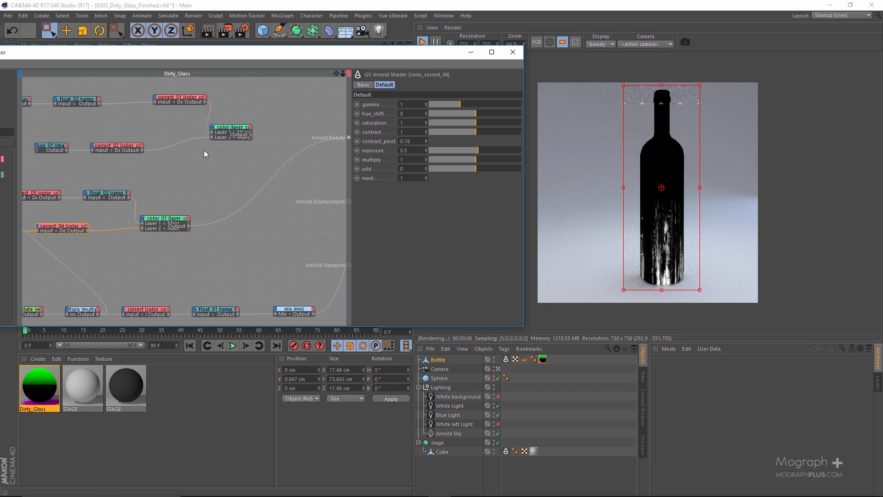
{"action": "left_click_drag", "start_coordinate": [231, 133], "coordinate": [268, 132]}
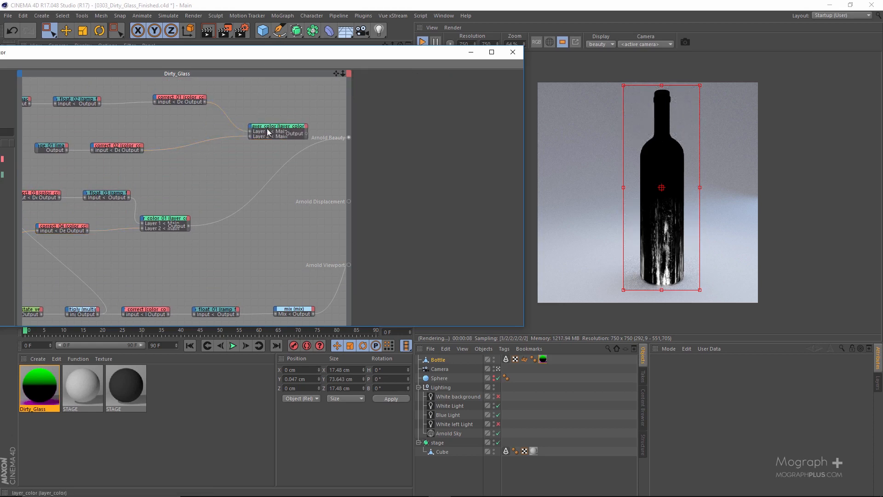
{"action": "scroll", "coordinate": [267, 132], "scroll_direction": "up", "scroll_amount": 2}
{"action": "middle_click_drag", "start_coordinate": [219, 144], "coordinate": [237, 142], "text": "alt"}
{"action": "left_click", "coordinate": [269, 150]}
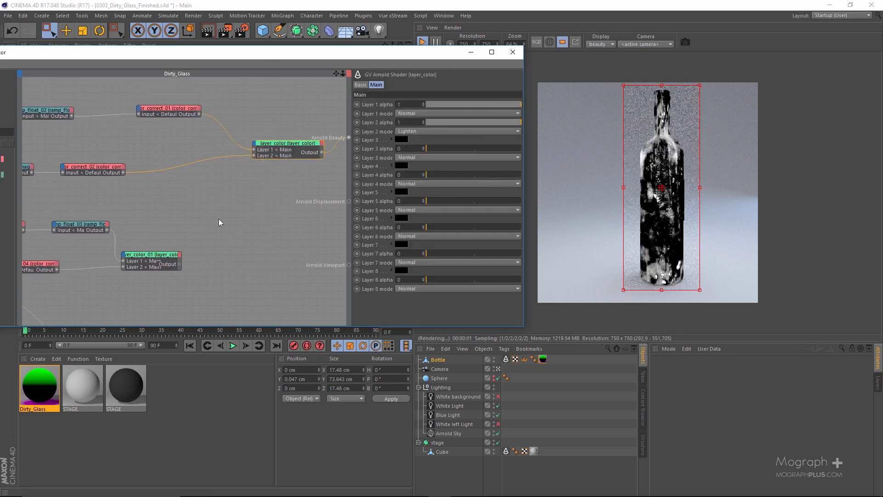
Preview layer_color_01 through Arnold Beauty and connect its output to Layer 3 of the original layer_color node
{"action": "left_click", "coordinate": [159, 266]}
{"action": "key", "text": "alt+w"}
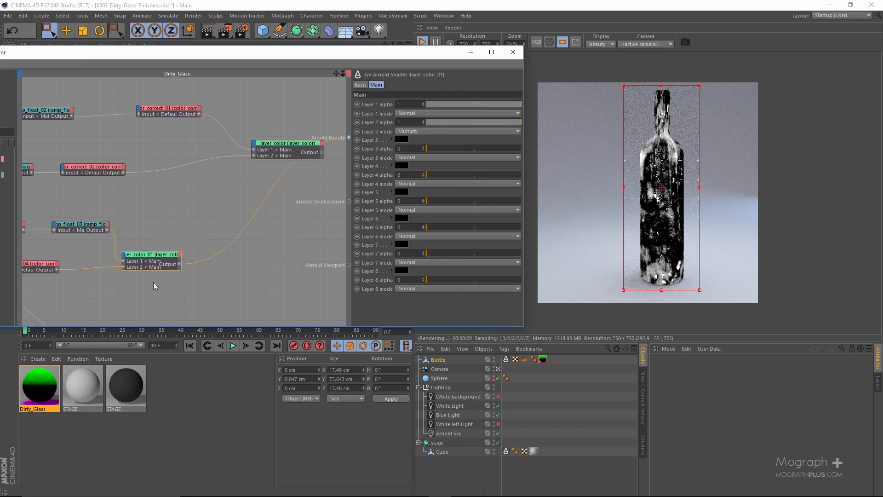
{"action": "left_click_drag", "start_coordinate": [178, 265], "coordinate": [255, 142]}
{"action": "left_click", "coordinate": [254, 143]}
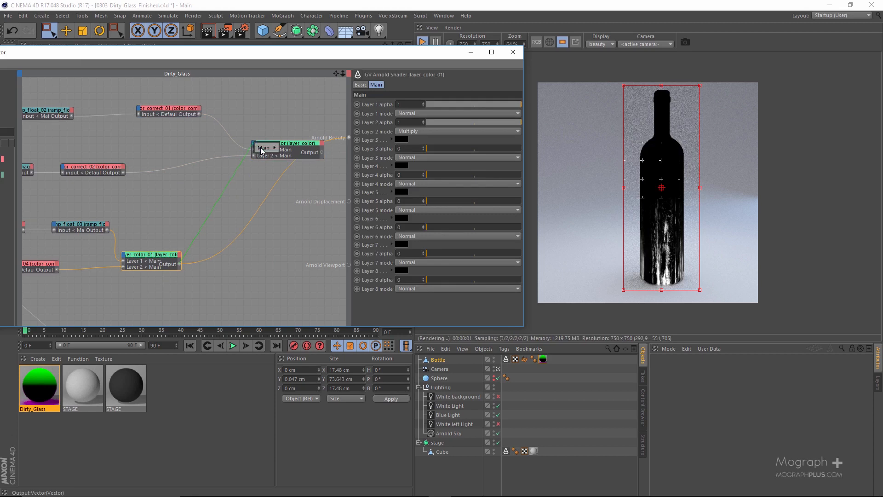
{"action": "left_click", "coordinate": [305, 163]}
Preview layer_color through Arnold Beauty and blend in its third layer with alpha 1 and mode Lighten
{"action": "left_click", "coordinate": [282, 143]}
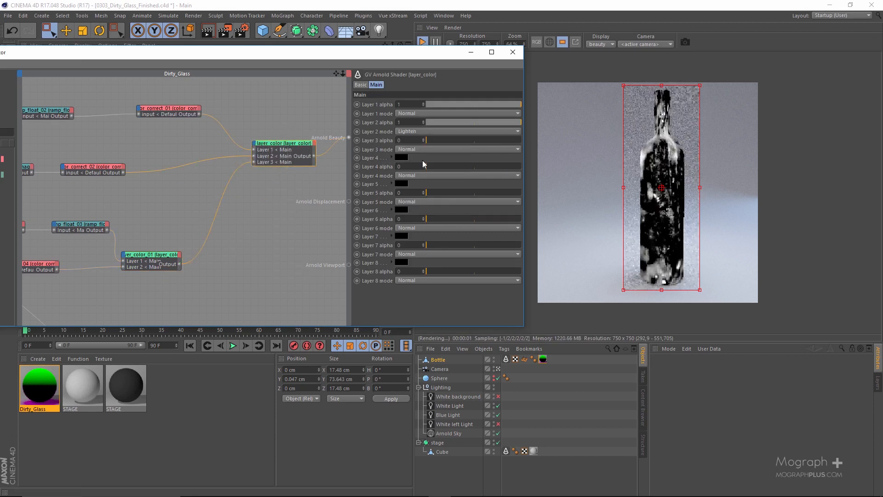
{"action": "left_click_drag", "start_coordinate": [498, 140], "coordinate": [540, 148]}
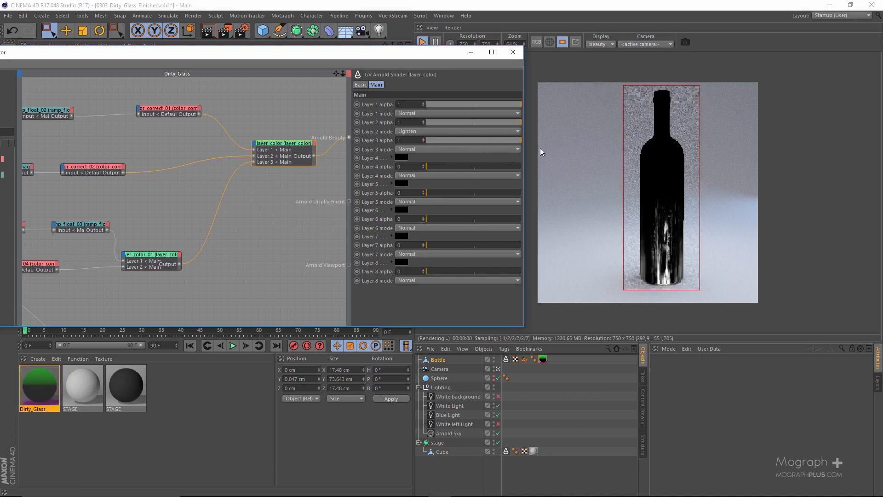
{"action": "left_click", "coordinate": [430, 148]}
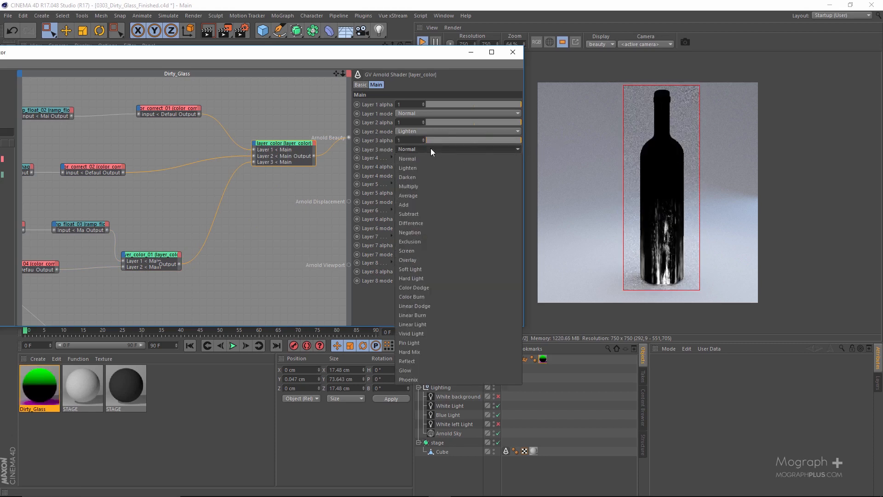
{"action": "left_click", "coordinate": [429, 165]}
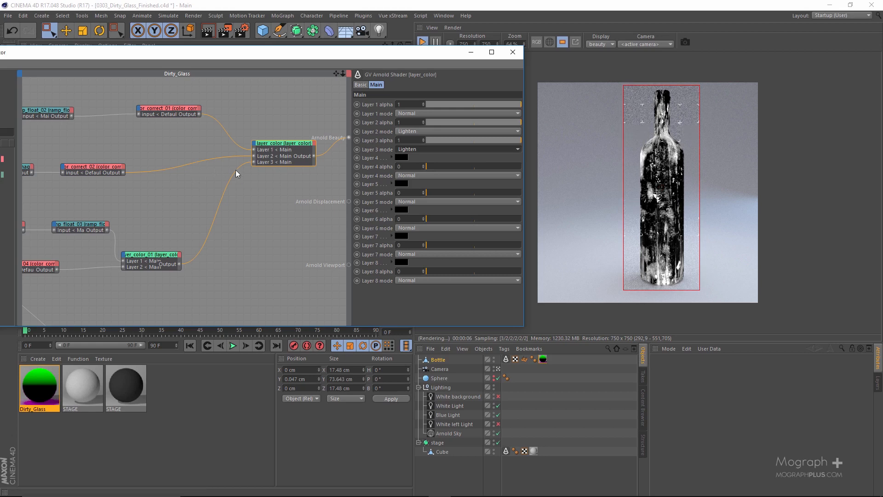
Select the alSurface shader to show its settings and save the project under its existing file name
{"action": "middle_click_drag", "start_coordinate": [235, 169], "coordinate": [48, 176]}
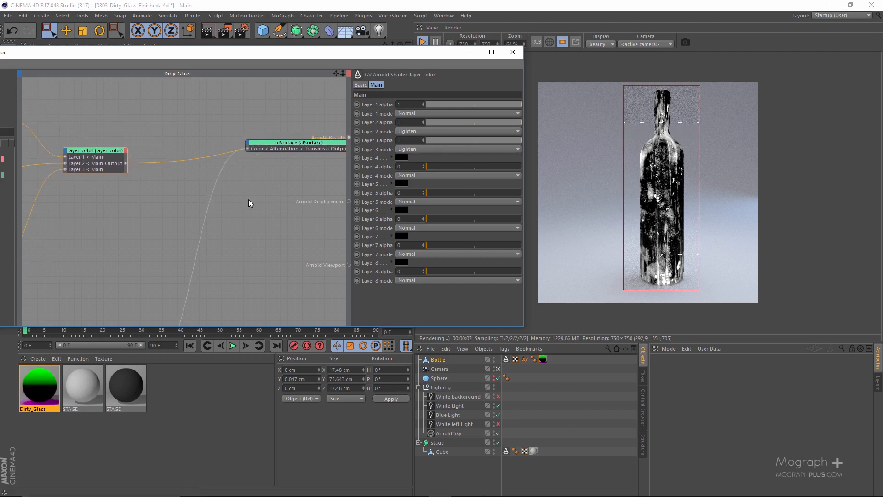
{"action": "left_click", "coordinate": [307, 144]}
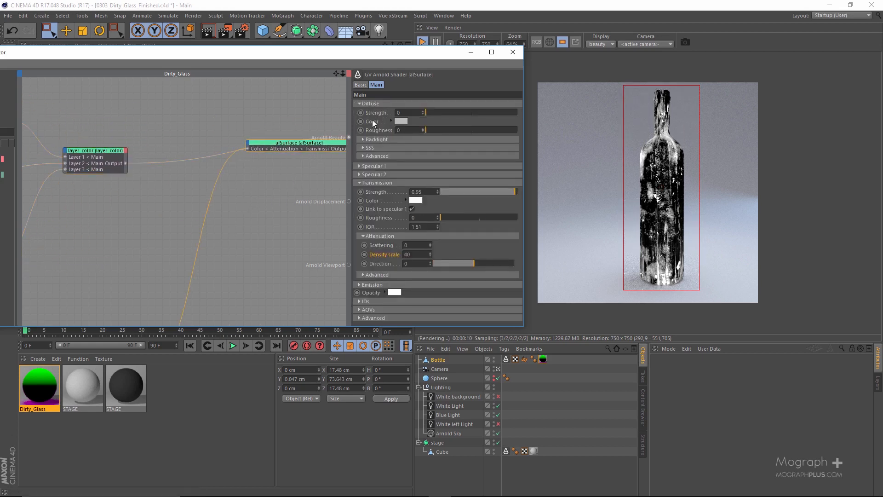
{"action": "middle_click_drag", "start_coordinate": [138, 151], "coordinate": [209, 141]}
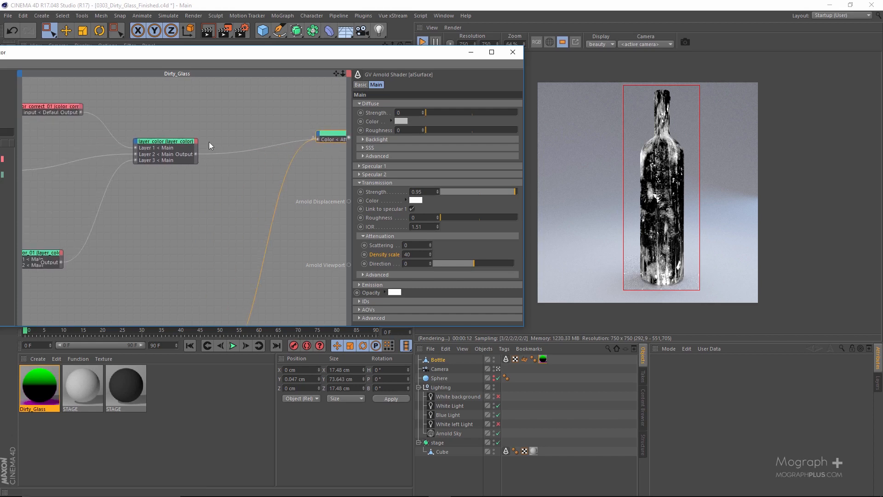
{"action": "scroll", "coordinate": [229, 183], "scroll_direction": "up", "scroll_amount": 2}
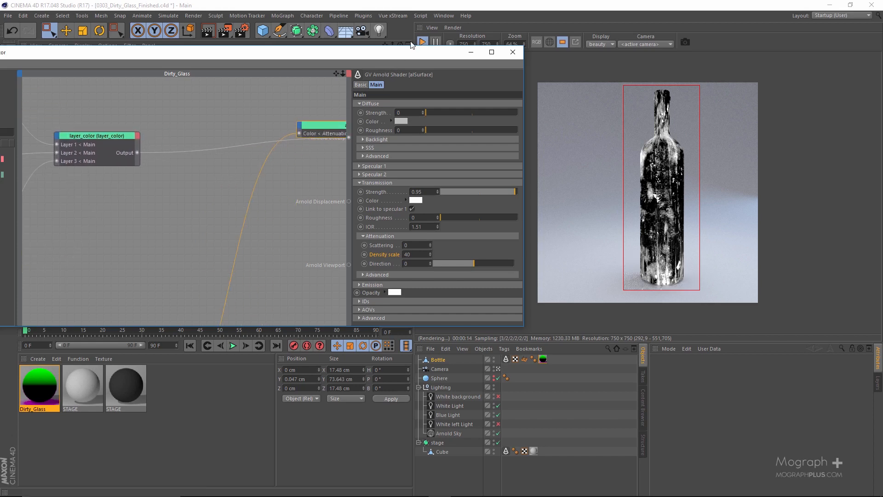
{"action": "left_click", "coordinate": [8, 15]}
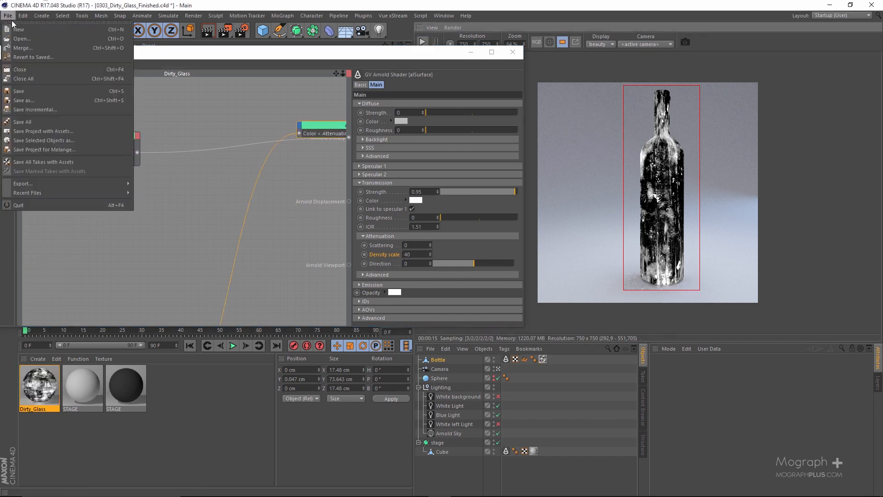
{"action": "left_click", "coordinate": [60, 91]}
Maximize the shader network editor and expand the Specular 1 settings of the alSurface shader
{"action": "middle_click_drag", "start_coordinate": [266, 164], "coordinate": [139, 193], "text": "alt"}
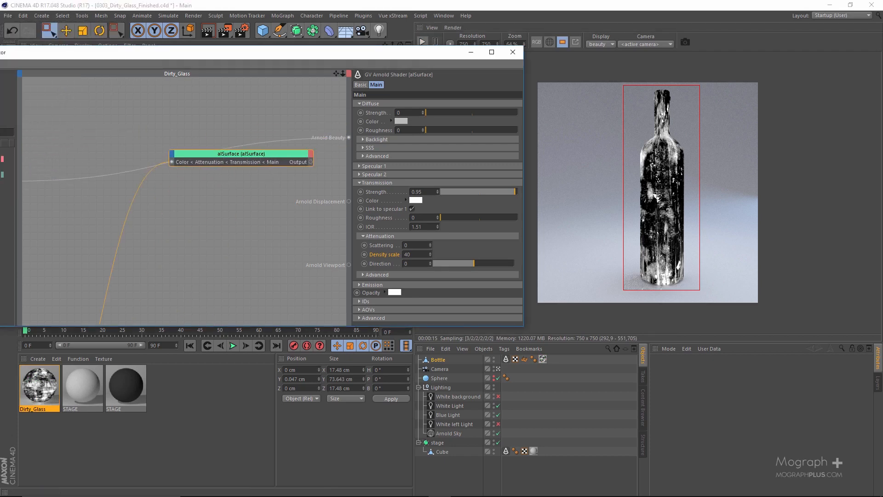
{"action": "middle_click_drag", "start_coordinate": [267, 164], "coordinate": [379, 148], "text": "alt"}
{"action": "double_click", "coordinate": [181, 50]}
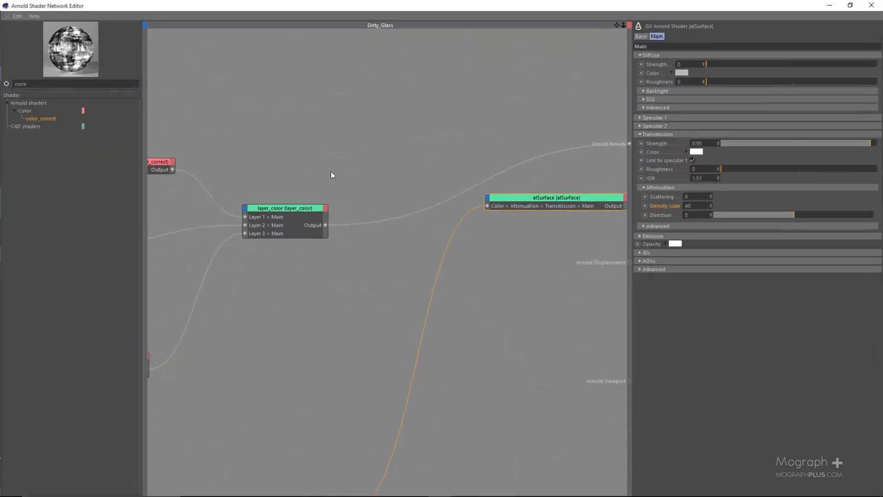
{"action": "scroll", "coordinate": [330, 171], "scroll_direction": "up", "scroll_amount": 2}
{"action": "middle_click_drag", "start_coordinate": [363, 237], "coordinate": [304, 207], "text": "alt"}
{"action": "scroll", "coordinate": [363, 238], "scroll_direction": "down", "scroll_amount": 4}
{"action": "scroll", "coordinate": [340, 249], "scroll_direction": "down", "scroll_amount": 5}
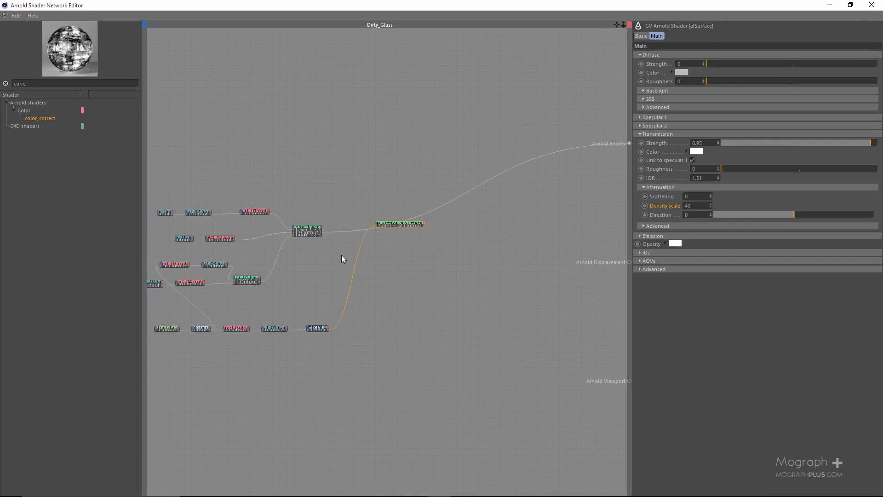
{"action": "middle_click_drag", "start_coordinate": [246, 274], "coordinate": [336, 265], "text": "alt"}
{"action": "scroll", "coordinate": [340, 258], "scroll_direction": "up", "scroll_amount": 3}
{"action": "scroll", "coordinate": [443, 206], "scroll_direction": "up", "scroll_amount": 4}
{"action": "middle_click_drag", "start_coordinate": [589, 204], "coordinate": [446, 224], "text": "alt"}
{"action": "scroll", "coordinate": [360, 247], "scroll_direction": "up", "scroll_amount": 1}
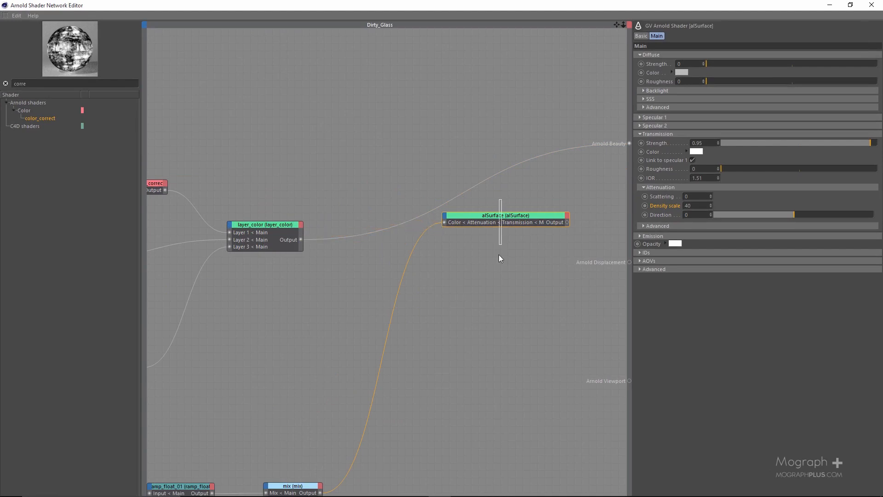
{"action": "left_click", "coordinate": [658, 117]}
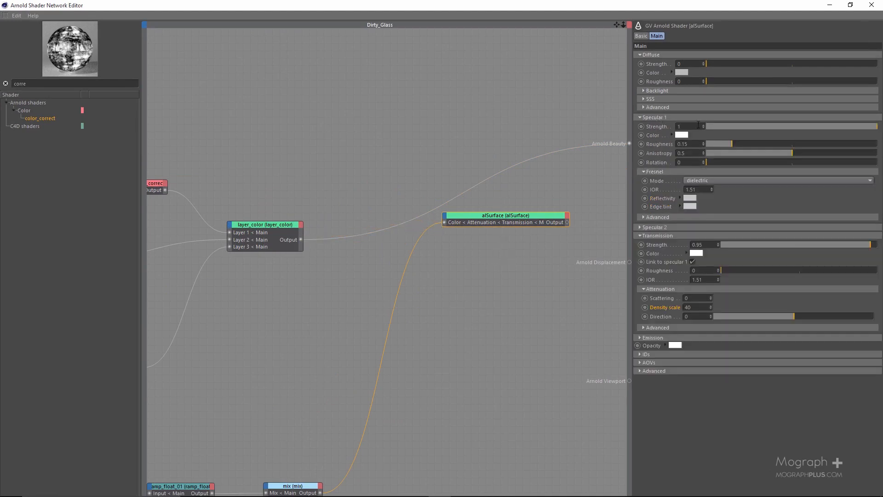
Expose the Specular 1 and Transmission roughness inputs on the alSurface node and feed both from the layer_color output
{"action": "left_click_drag", "start_coordinate": [659, 144], "coordinate": [470, 224]}
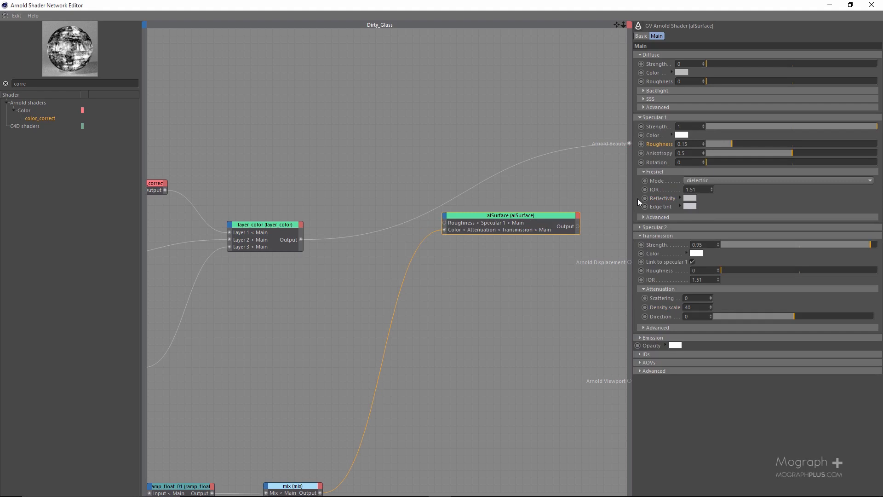
{"action": "left_click", "coordinate": [655, 116]}
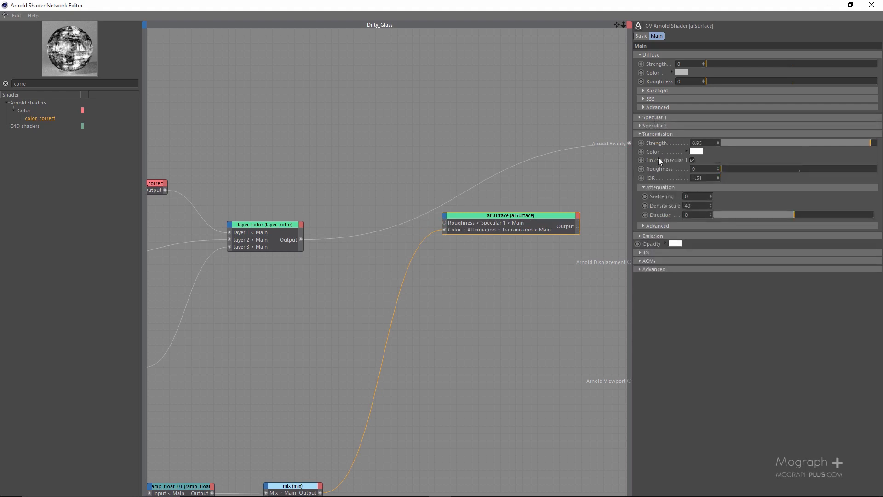
{"action": "left_click_drag", "start_coordinate": [666, 169], "coordinate": [459, 232]}
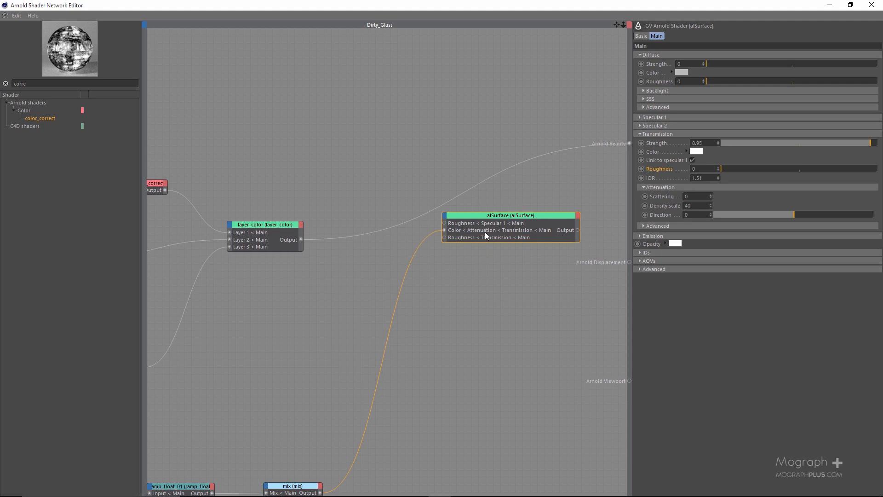
{"action": "left_click_drag", "start_coordinate": [466, 237], "coordinate": [468, 229]}
{"action": "left_click_drag", "start_coordinate": [300, 240], "coordinate": [445, 224]}
{"action": "left_click_drag", "start_coordinate": [301, 240], "coordinate": [447, 234]}
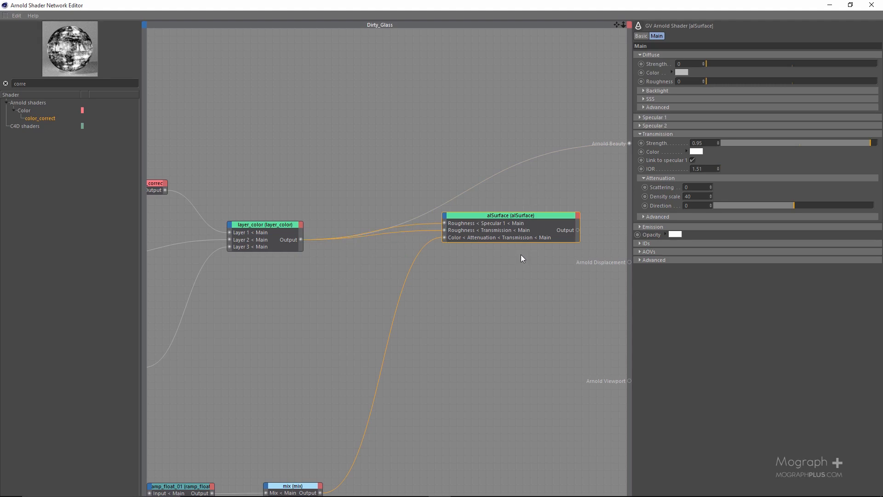
Route alSurface back to Arnold Beauty, save the project under its existing name and inspect the bottle render up close
{"action": "left_click_drag", "start_coordinate": [519, 13], "coordinate": [239, 57]}
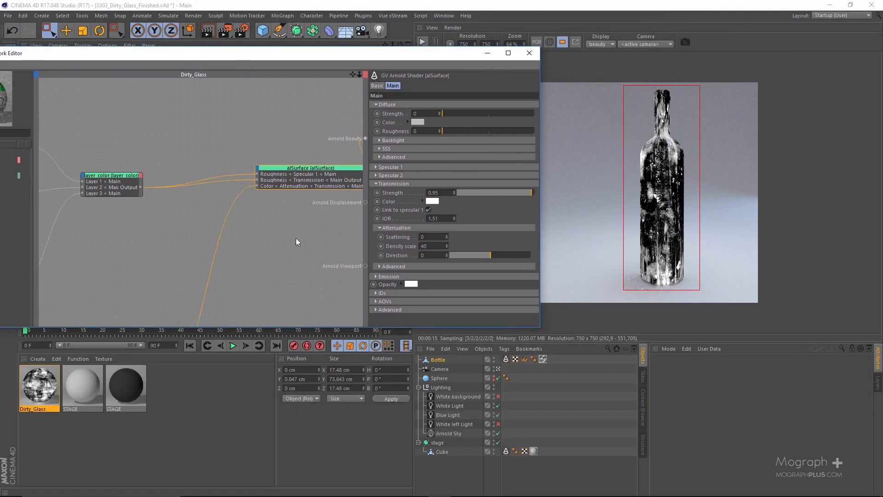
{"action": "left_click", "coordinate": [8, 15]}
{"action": "left_click", "coordinate": [33, 91]}
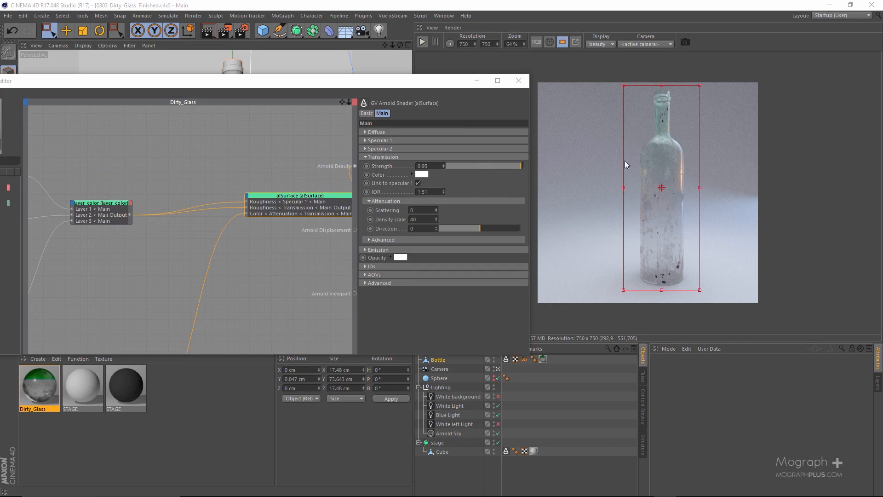
{"action": "scroll", "coordinate": [694, 223], "scroll_direction": "up", "scroll_amount": 2}
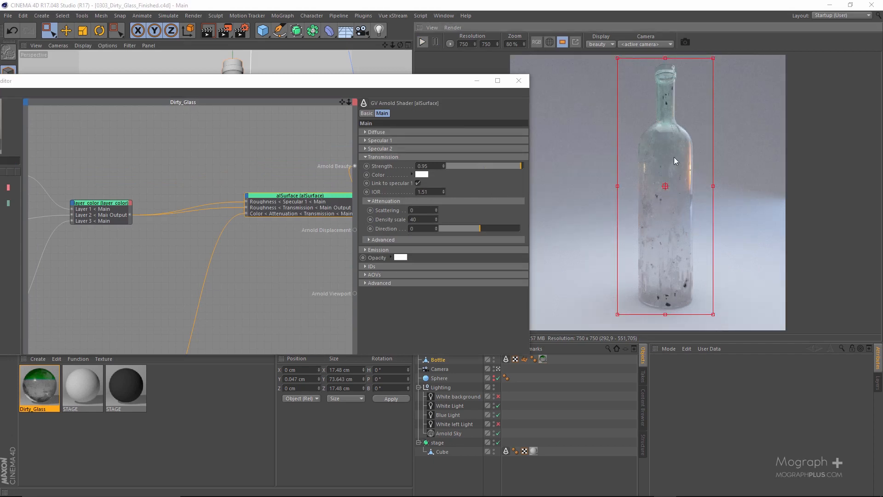
Connect the layer_color output to the Diffuse Strength of alSurface and reorder that input to the head of the node's ports
{"action": "left_click", "coordinate": [385, 132]}
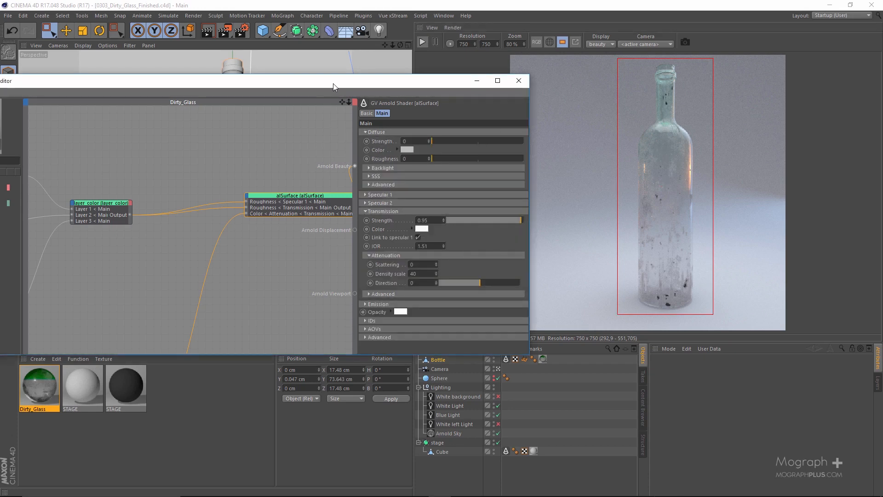
{"action": "left_click_drag", "start_coordinate": [333, 83], "coordinate": [415, 79]}
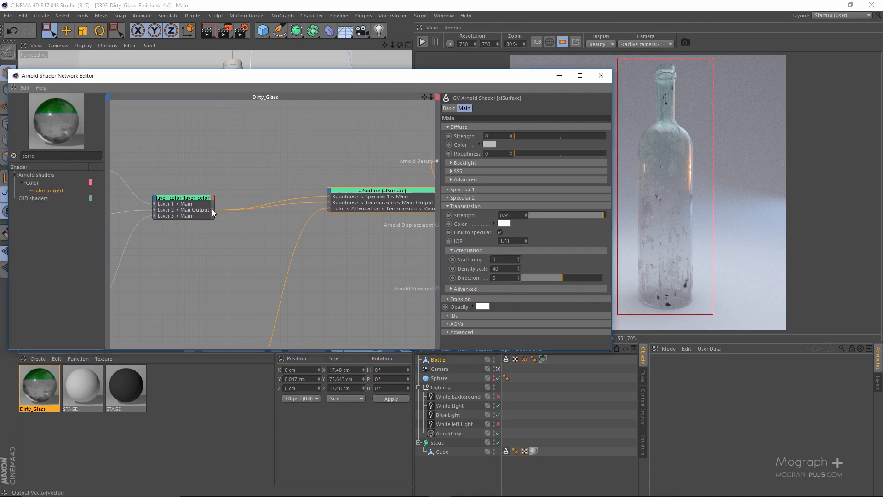
{"action": "left_click_drag", "start_coordinate": [212, 212], "coordinate": [411, 198]}
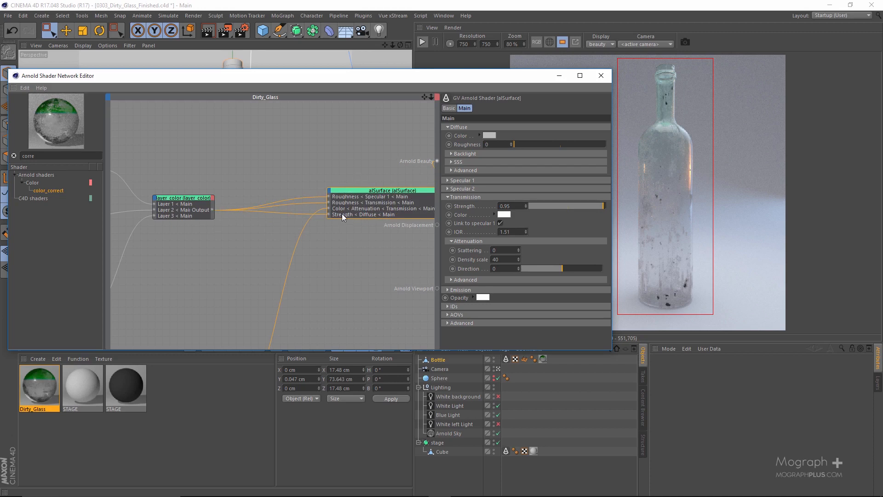
{"action": "left_click_drag", "start_coordinate": [341, 214], "coordinate": [345, 194]}
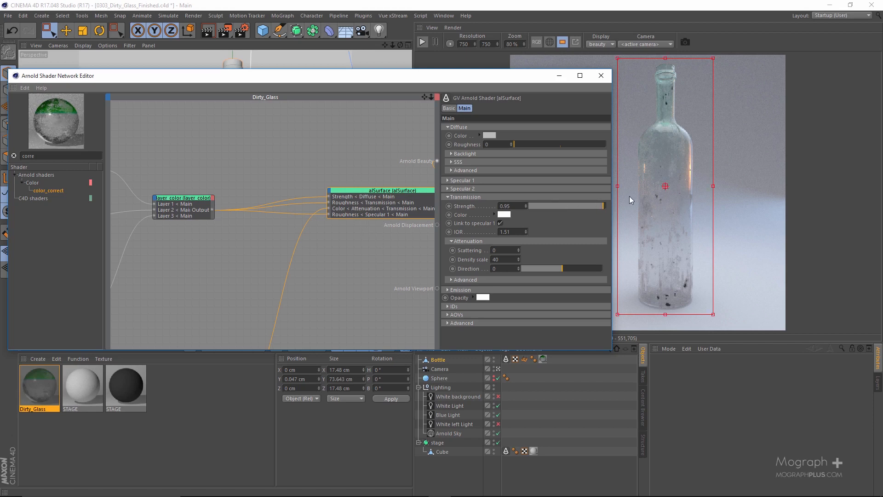
Restrict the render region to the base of the bottle and start the interactive render
{"action": "left_click_drag", "start_coordinate": [718, 144], "coordinate": [630, 218]}
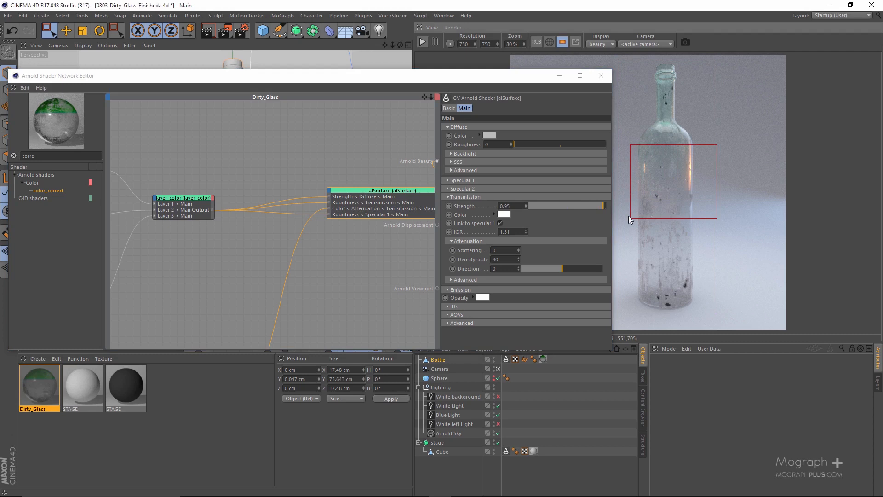
{"action": "left_click_drag", "start_coordinate": [714, 252], "coordinate": [629, 319]}
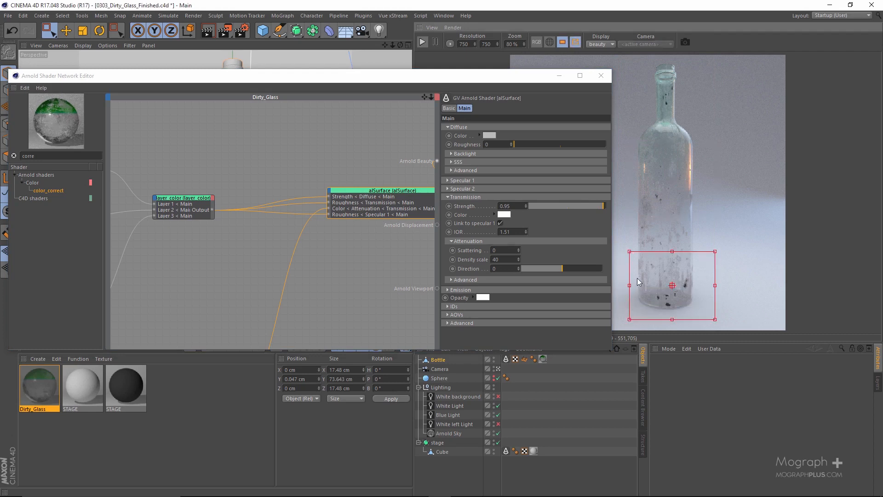
{"action": "left_click", "coordinate": [575, 42]}
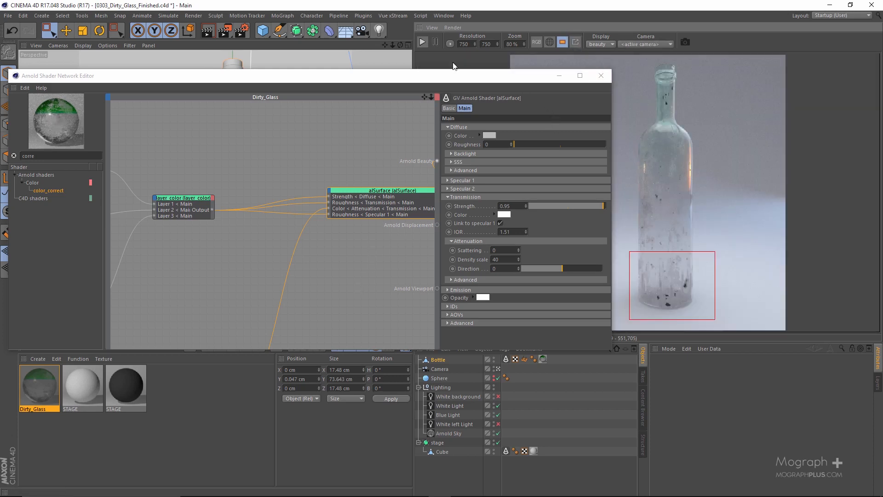
{"action": "middle_click_drag", "start_coordinate": [393, 178], "coordinate": [320, 177]}
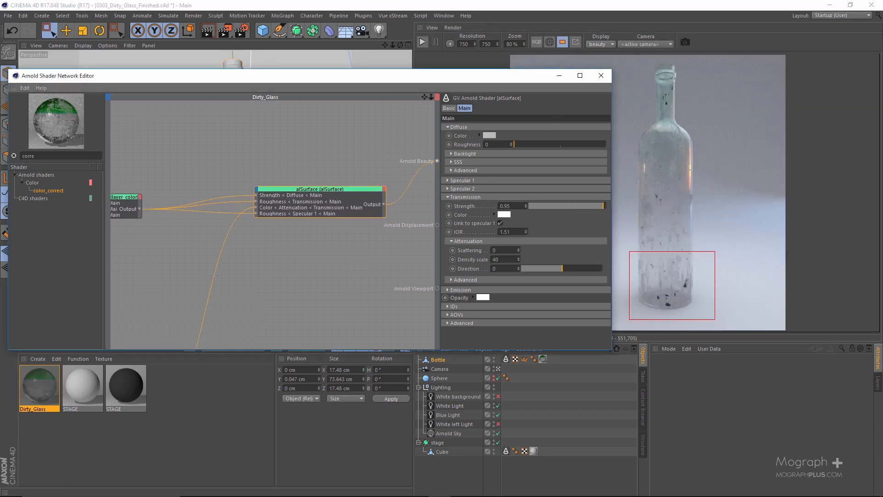
{"action": "left_click_drag", "start_coordinate": [337, 165], "coordinate": [322, 194]}
{"action": "left_click", "coordinate": [430, 49]}
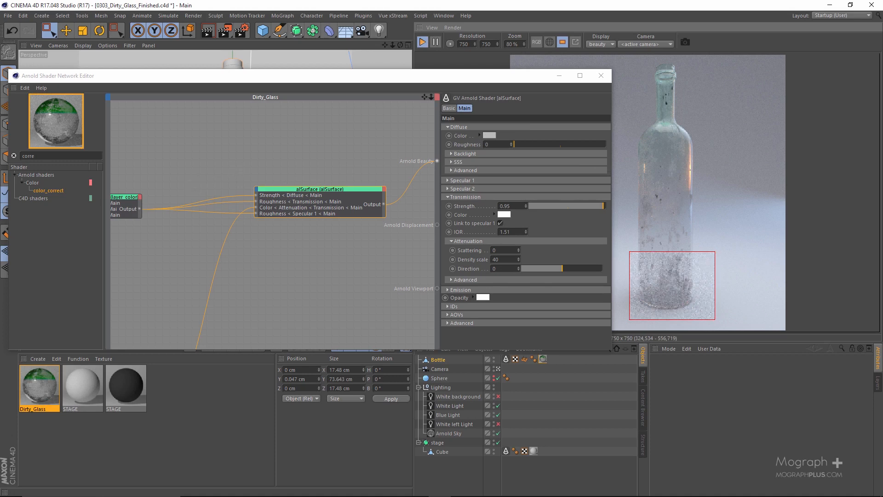
Set the Diffuse color of alSurface to the saved orange-brown swatch, RGB 183, 103, 35
{"action": "middle_click_drag", "start_coordinate": [265, 175], "coordinate": [240, 173], "text": "alt"}
{"action": "left_click", "coordinate": [490, 134]}
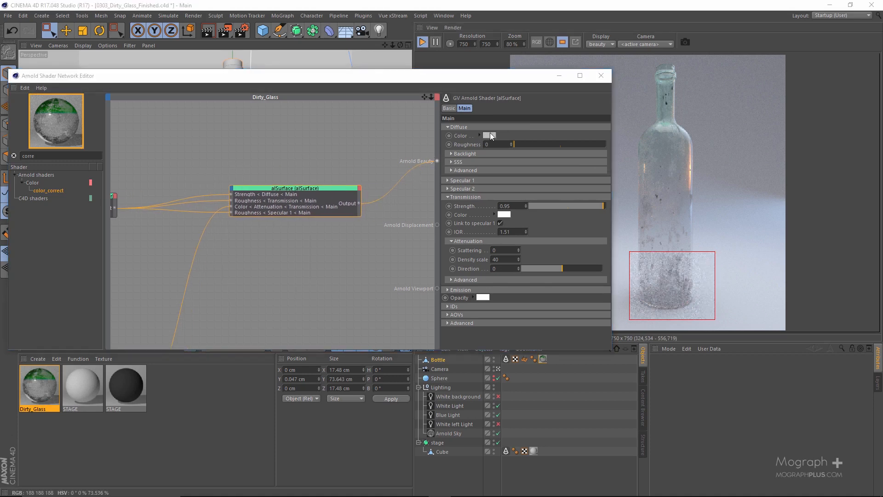
{"action": "left_click", "coordinate": [469, 232]}
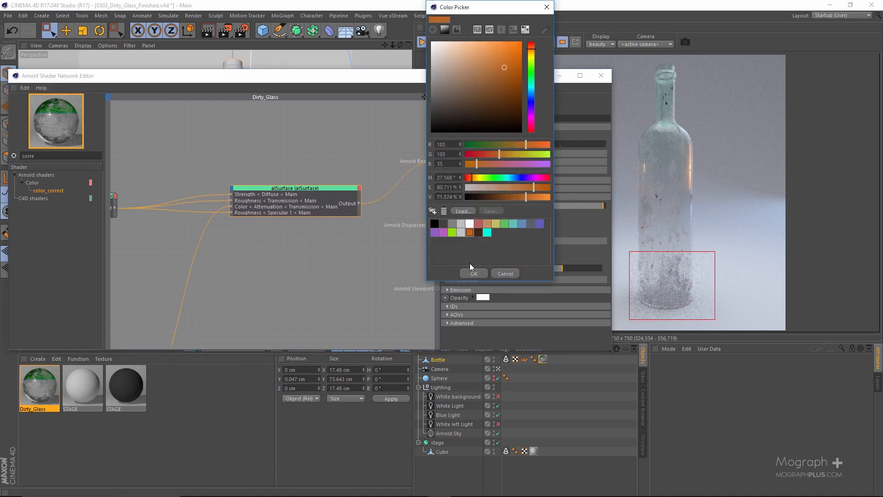
{"action": "left_click", "coordinate": [470, 275]}
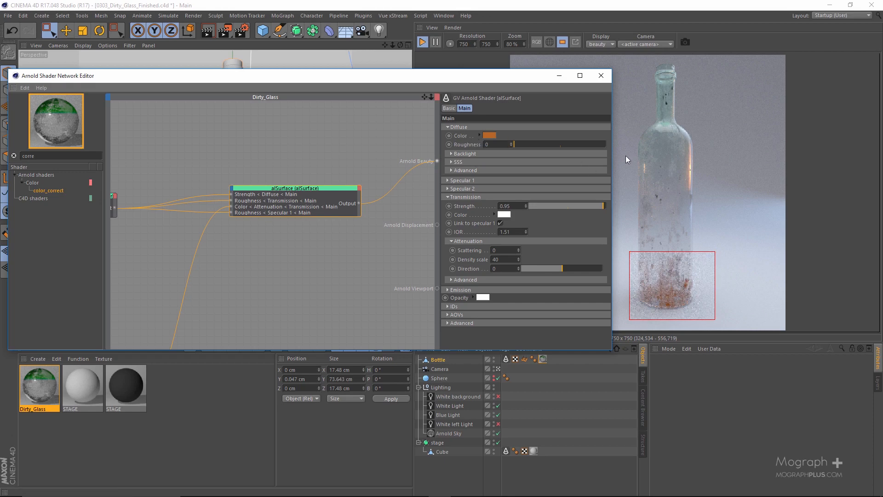
Examine the color and distribution of the dirt on the bottle in the reference image, enlarged in Photos
{"action": "left_click_drag", "start_coordinate": [882, 40], "coordinate": [393, 49]}
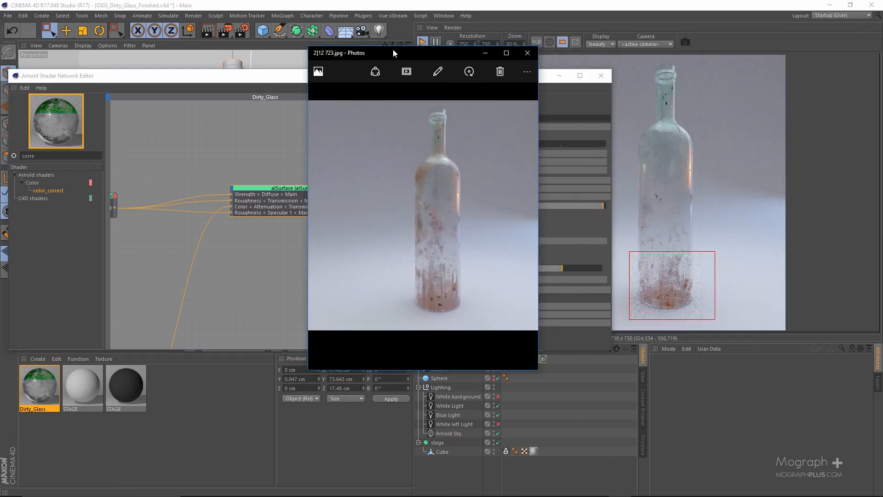
{"action": "double_click", "coordinate": [393, 49]}
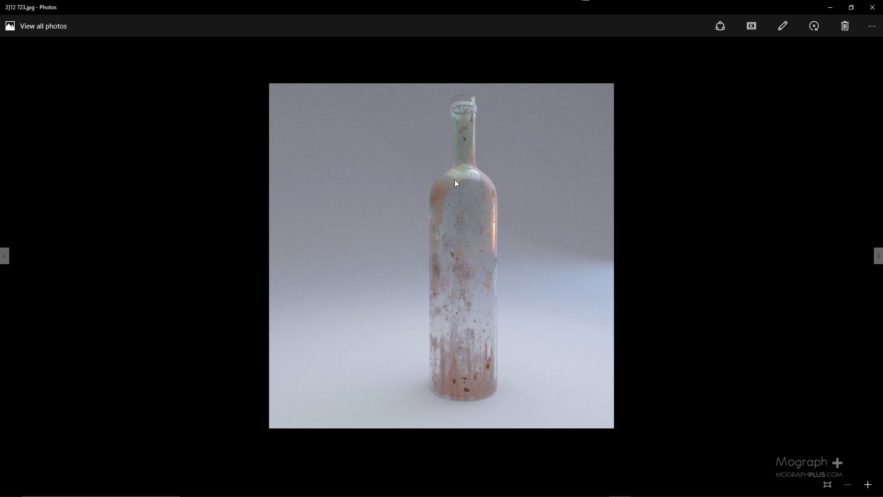
{"action": "left_click_drag", "start_coordinate": [494, 3], "coordinate": [882, 71]}
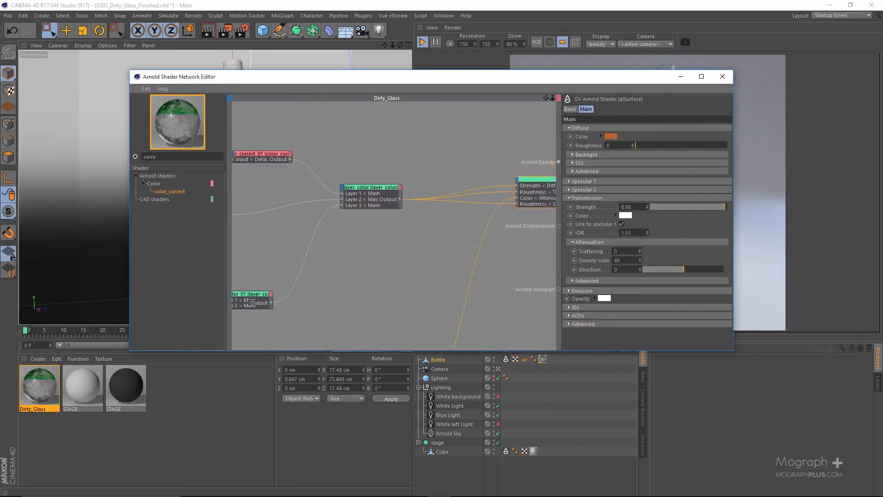
Preview the image_01 grunge texture through Arnold Beauty and extend the render region over the whole bottle
{"action": "middle_click_drag", "start_coordinate": [307, 184], "coordinate": [461, 179], "text": "alt"}
{"action": "left_click", "coordinate": [304, 208]}
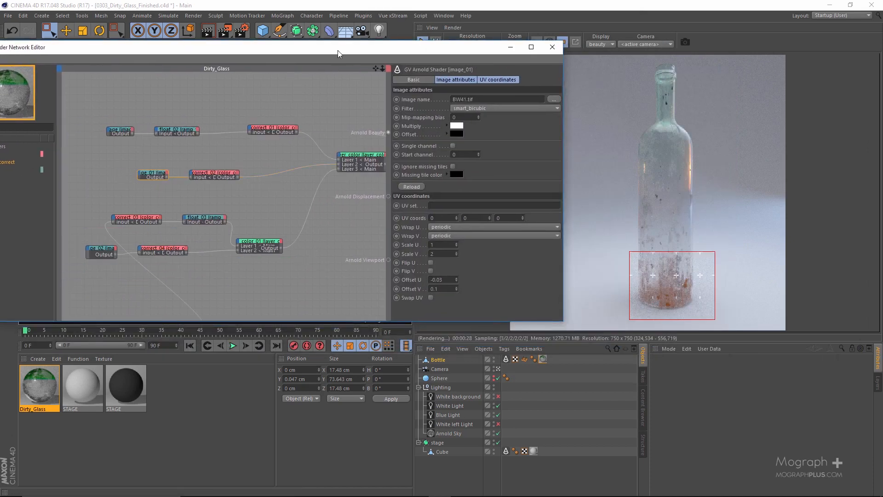
{"action": "left_click_drag", "start_coordinate": [338, 51], "coordinate": [263, 49]}
{"action": "middle_click_drag", "start_coordinate": [58, 144], "coordinate": [113, 151], "text": "alt"}
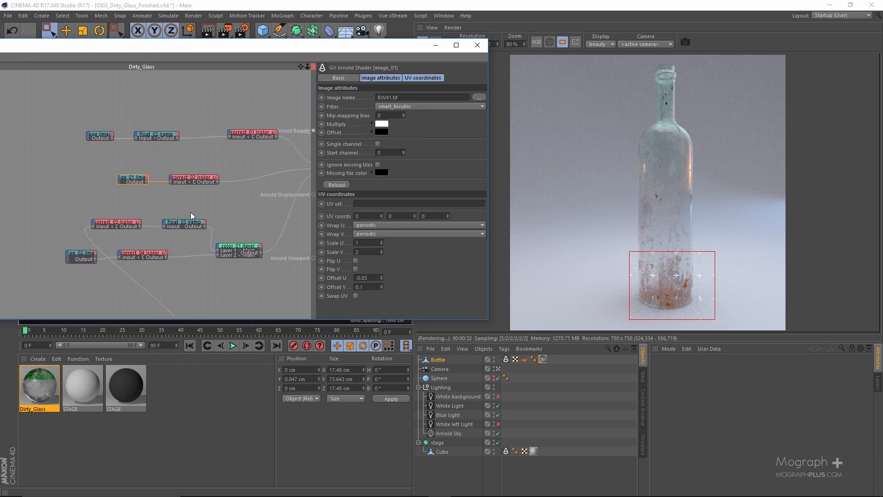
{"action": "key", "text": "alt+w"}
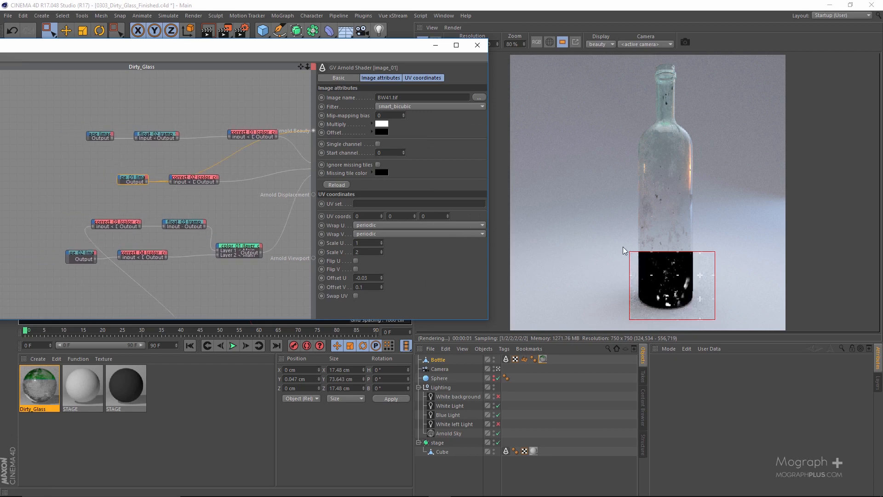
{"action": "left_click_drag", "start_coordinate": [673, 252], "coordinate": [667, 63]}
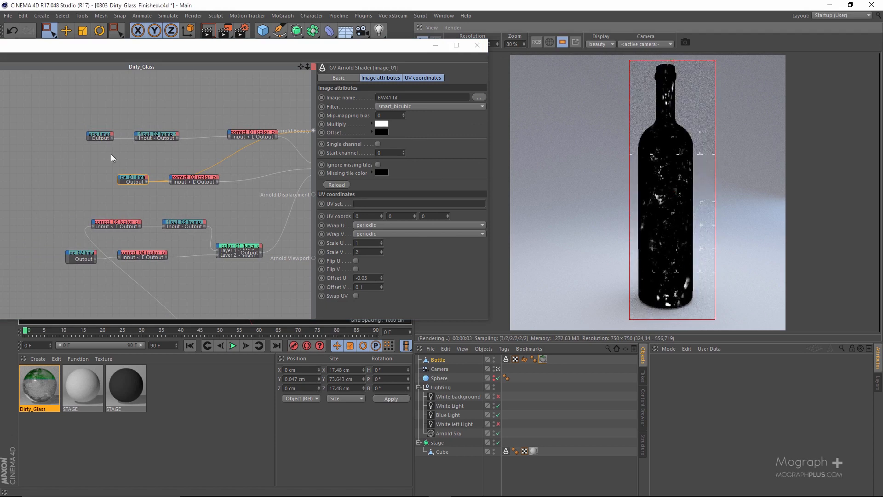
Move color_correct_02 below image_01 to clear its connections, then show the layer_color settings in the maximized network editor
{"action": "left_click", "coordinate": [195, 179]}
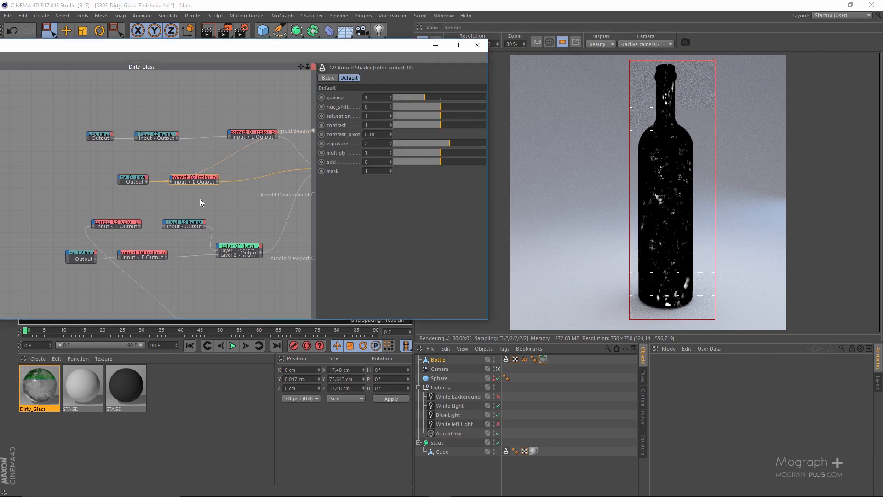
{"action": "left_click_drag", "start_coordinate": [195, 180], "coordinate": [199, 195]}
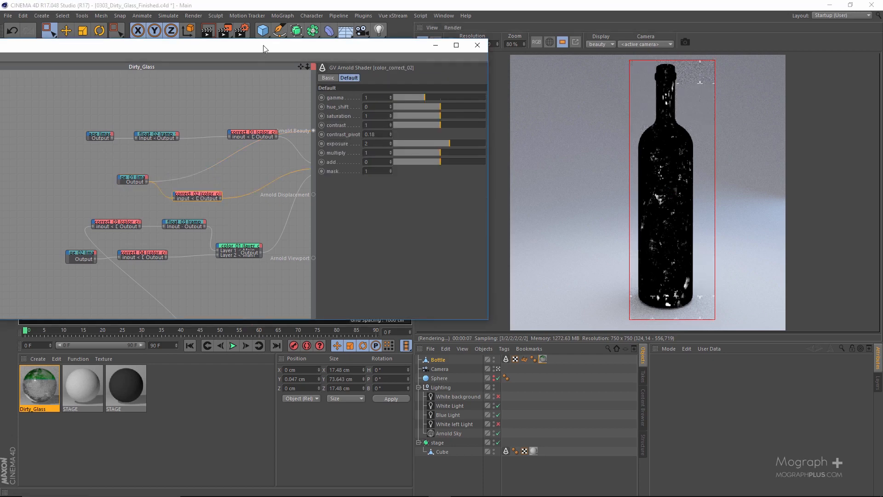
{"action": "left_click_drag", "start_coordinate": [265, 48], "coordinate": [393, 40]}
{"action": "double_click", "coordinate": [393, 40]}
{"action": "scroll", "coordinate": [427, 181], "scroll_direction": "up", "scroll_amount": 6}
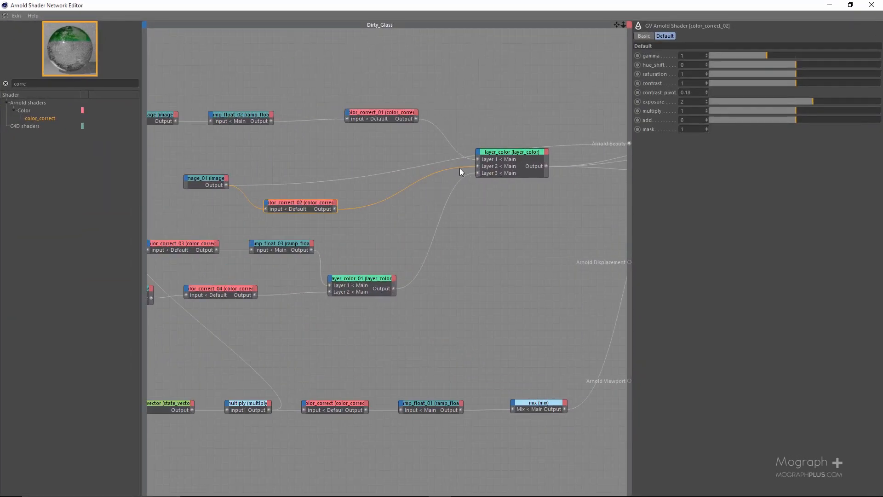
{"action": "left_click", "coordinate": [501, 158]}
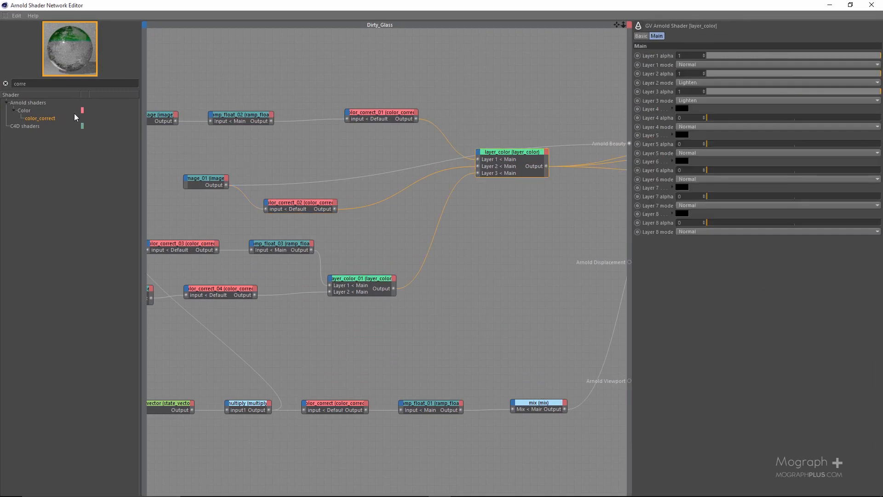
Add a second mix shader above image_01 and set its Input1 color to the orange-brown swatch, RGB 183, 103, 35
{"action": "left_click", "coordinate": [82, 85]}
{"action": "type", "text": "mix"}
{"action": "left_click_drag", "start_coordinate": [30, 119], "coordinate": [328, 164]}
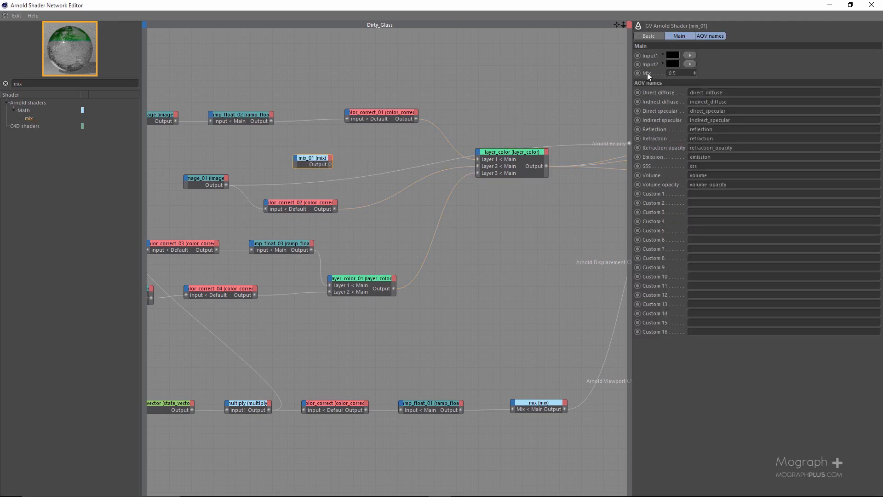
{"action": "left_click", "coordinate": [674, 35]}
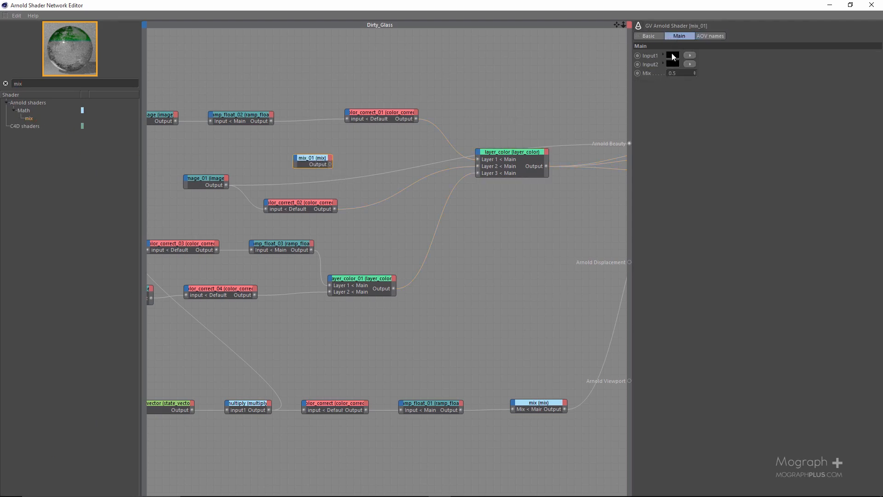
{"action": "left_click", "coordinate": [673, 55]}
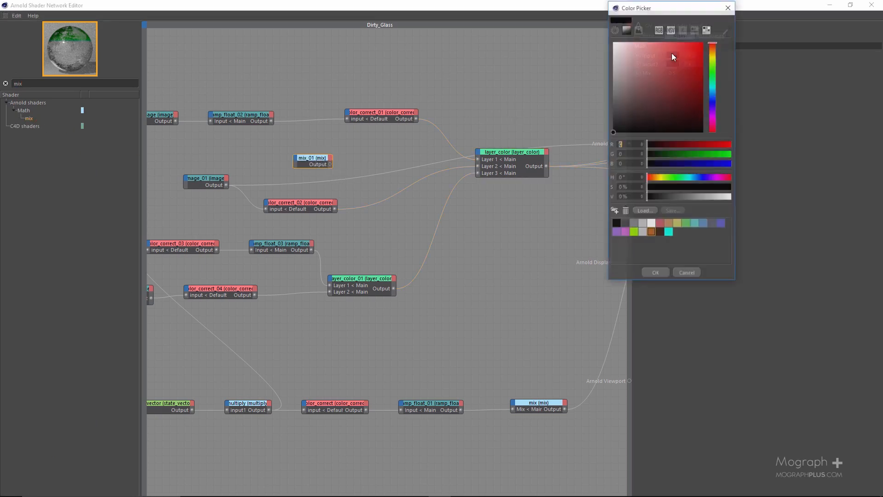
{"action": "left_click", "coordinate": [652, 233]}
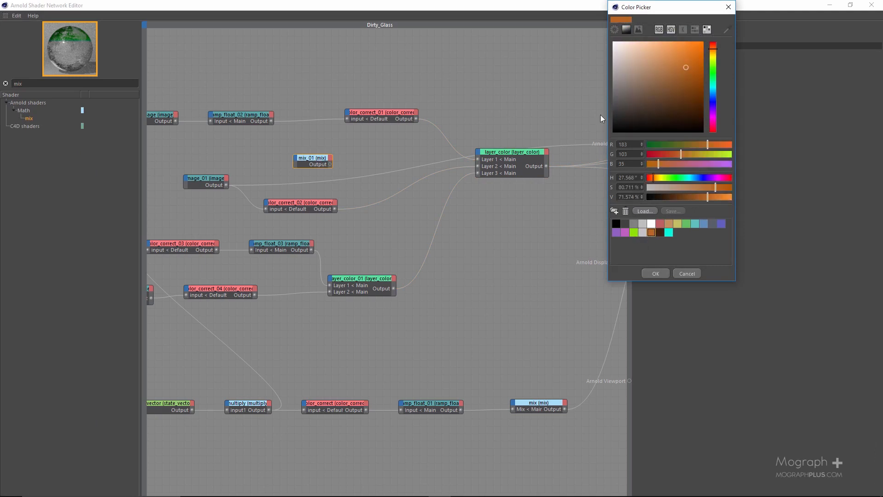
{"action": "left_click", "coordinate": [651, 272]}
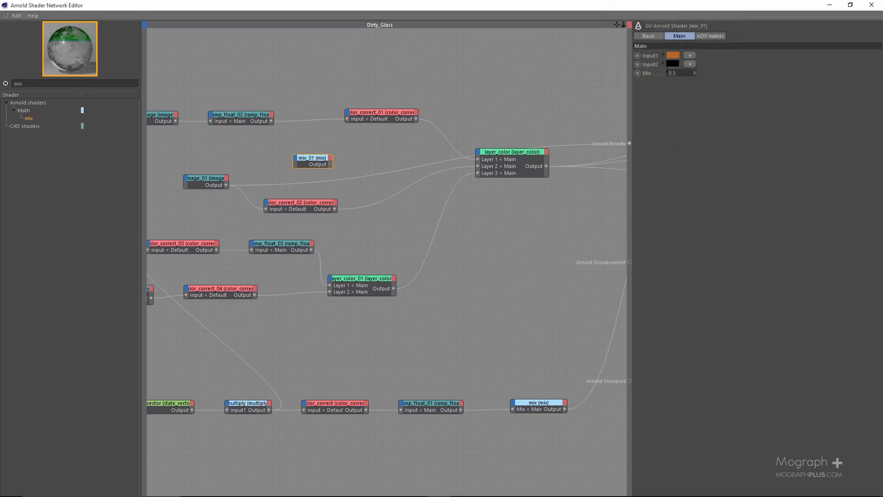
Set the Input2 color of mix_01 to the dark brown swatch
{"action": "left_click", "coordinate": [670, 64]}
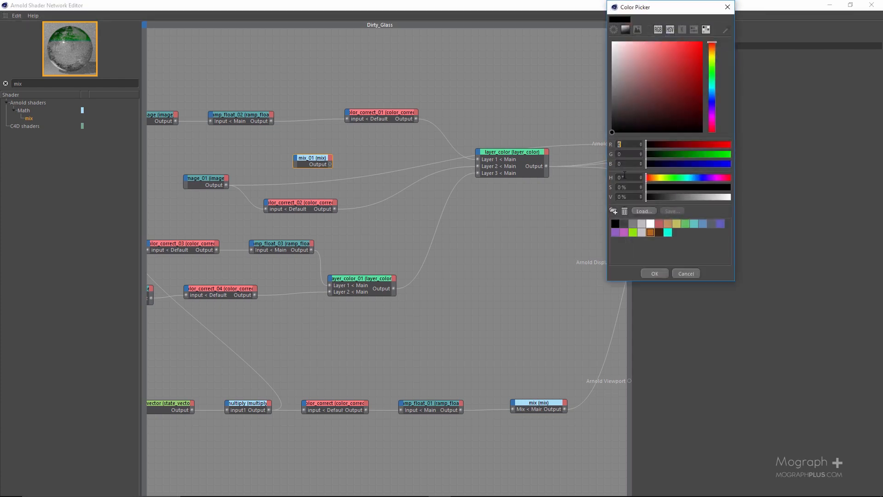
{"action": "left_click", "coordinate": [659, 233]}
{"action": "left_click", "coordinate": [653, 274]}
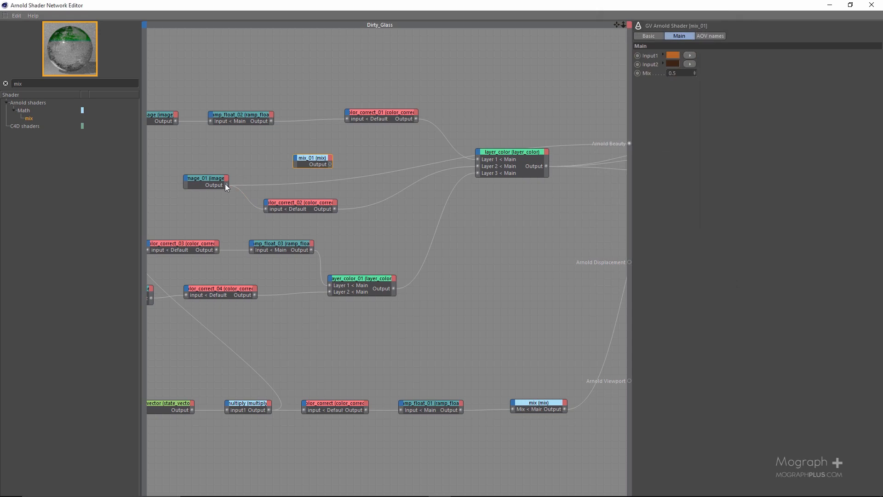
Drive the Mix input of mix_01 with image_01's output and preview mix_01 through Arnold Beauty
{"action": "left_click_drag", "start_coordinate": [295, 159], "coordinate": [297, 159]}
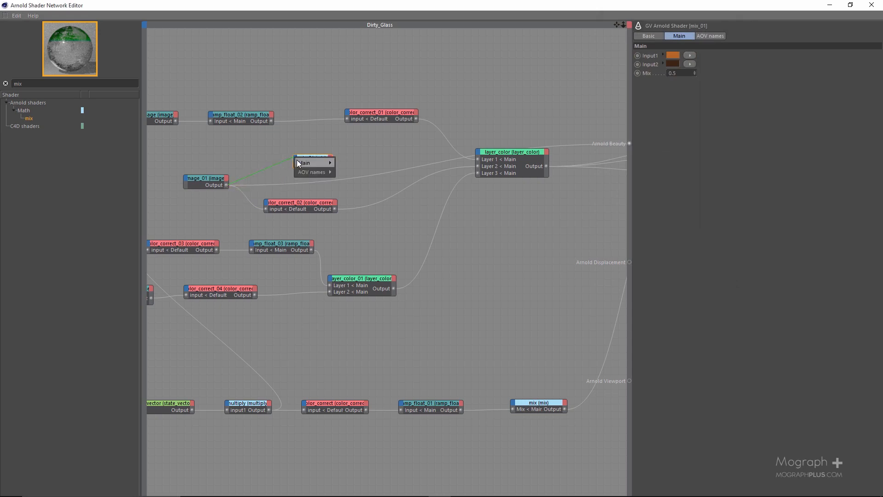
{"action": "mouse_move", "coordinate": [322, 163]}
{"action": "left_click", "coordinate": [341, 181]}
{"action": "left_click_drag", "start_coordinate": [377, 8], "coordinate": [242, 48]}
{"action": "middle_click_drag", "start_coordinate": [178, 167], "coordinate": [213, 228], "text": "alt"}
{"action": "middle_click_drag", "start_coordinate": [189, 133], "coordinate": [189, 137], "text": "alt"}
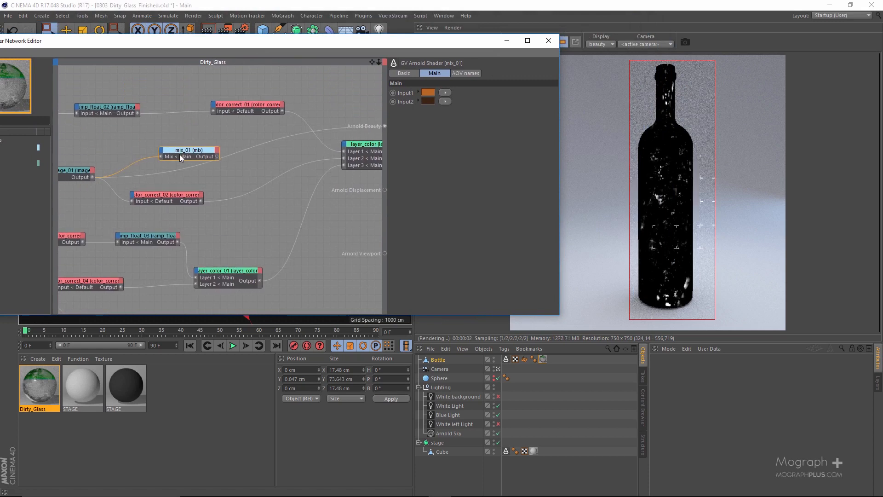
{"action": "left_click_drag", "start_coordinate": [217, 156], "coordinate": [384, 126]}
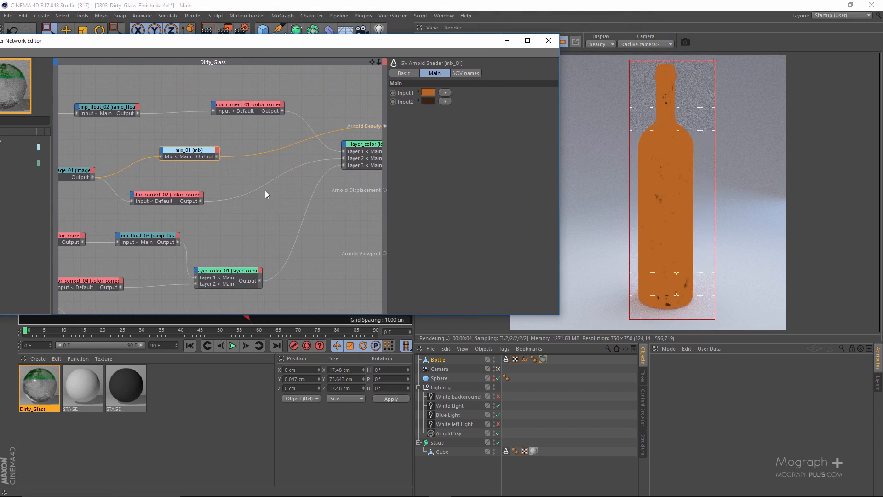
Connect the mix_01 output to the Diffuse Color input of alSurface
{"action": "middle_click_drag", "start_coordinate": [266, 190], "coordinate": [213, 199]}
{"action": "middle_click_drag", "start_coordinate": [241, 159], "coordinate": [192, 161]}
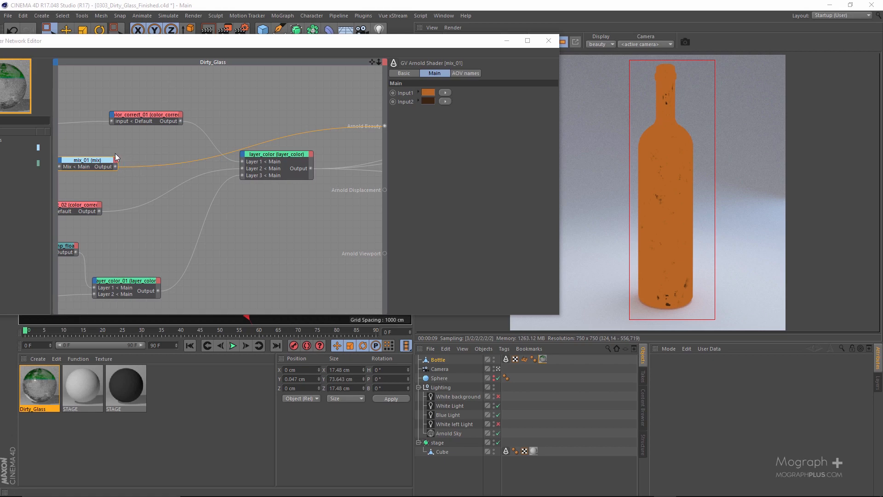
{"action": "scroll", "coordinate": [160, 186], "scroll_direction": "down", "scroll_amount": 2}
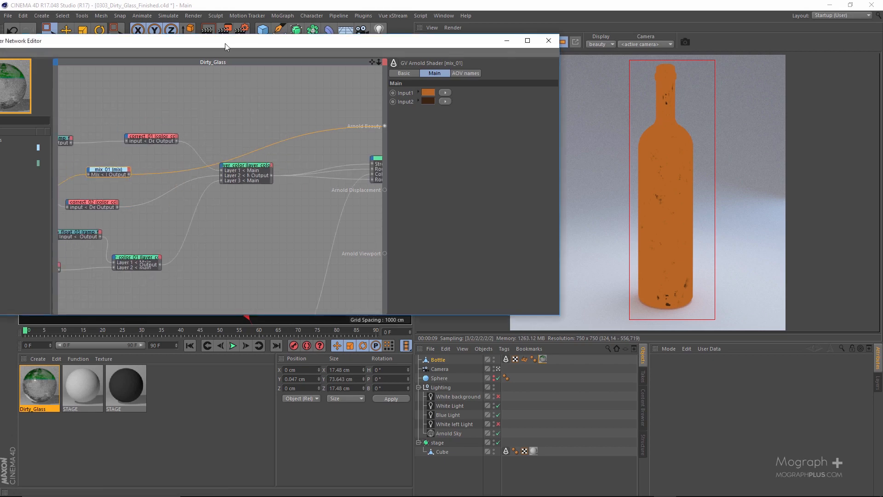
{"action": "double_click", "coordinate": [225, 43]}
{"action": "scroll", "coordinate": [339, 272], "scroll_direction": "up", "scroll_amount": 3}
{"action": "middle_click_drag", "start_coordinate": [339, 281], "coordinate": [304, 266]}
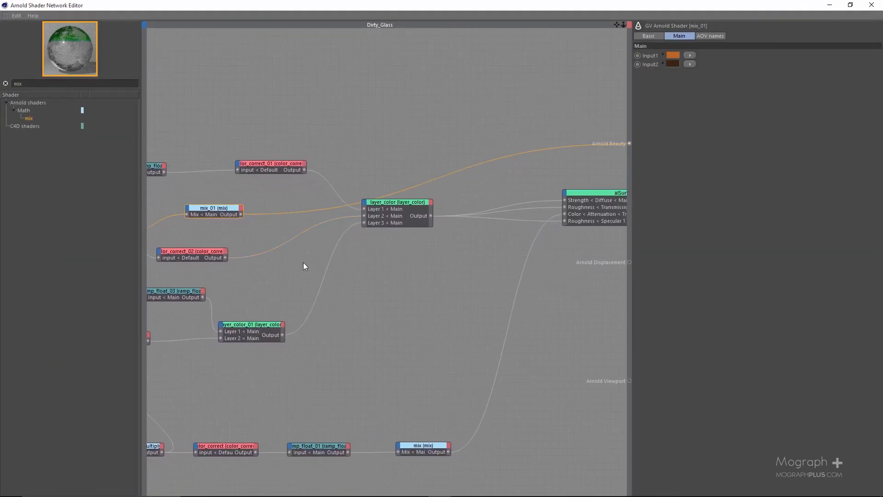
{"action": "left_click_drag", "start_coordinate": [240, 214], "coordinate": [567, 197]}
{"action": "mouse_move", "coordinate": [585, 199]}
{"action": "mouse_move", "coordinate": [619, 202]}
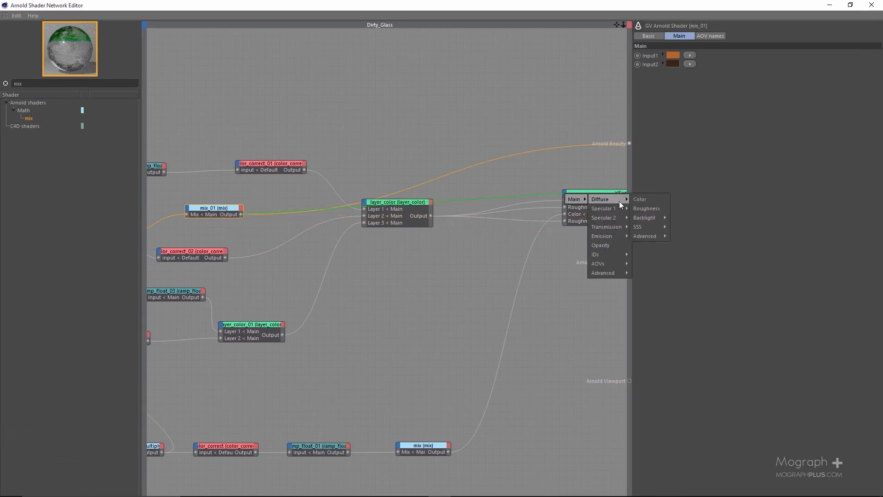
{"action": "left_click", "coordinate": [649, 201]}
Move layer_color down in the network and place mix_01 directly above it
{"action": "left_click_drag", "start_coordinate": [532, 3], "coordinate": [271, 81]}
{"action": "middle_click_drag", "start_coordinate": [299, 264], "coordinate": [170, 254], "text": "alt"}
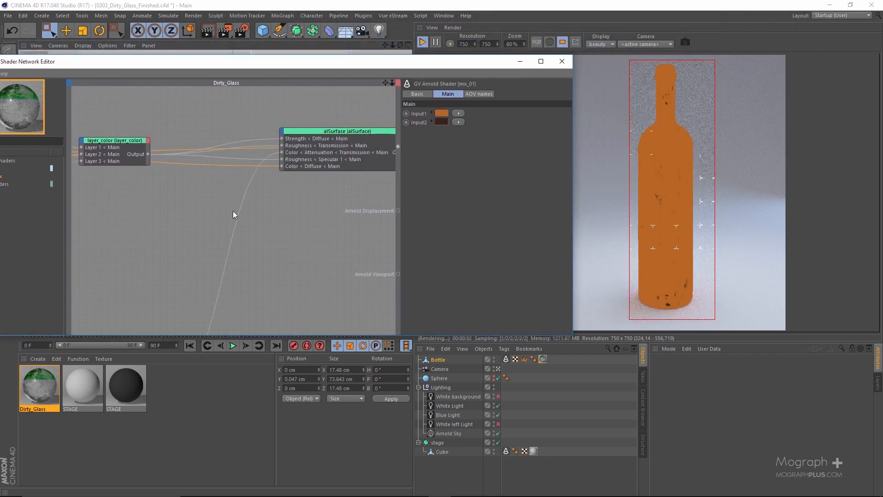
{"action": "double_click", "coordinate": [258, 62]}
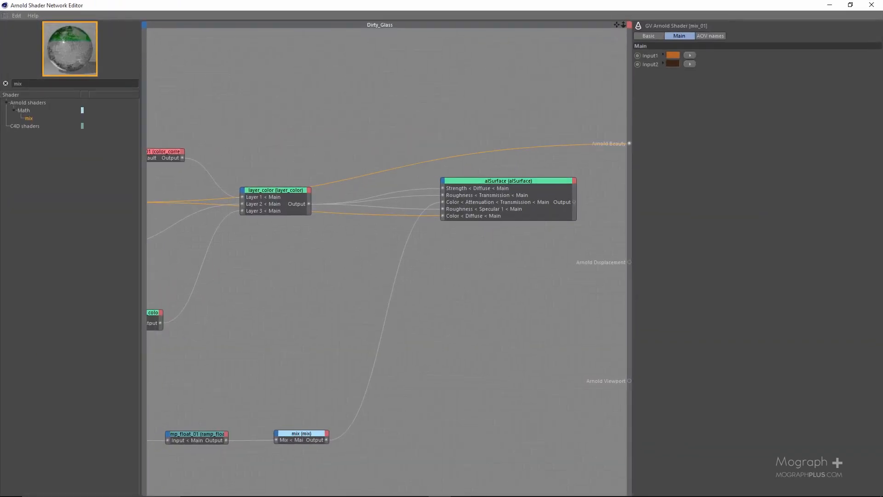
{"action": "left_click", "coordinate": [380, 190]}
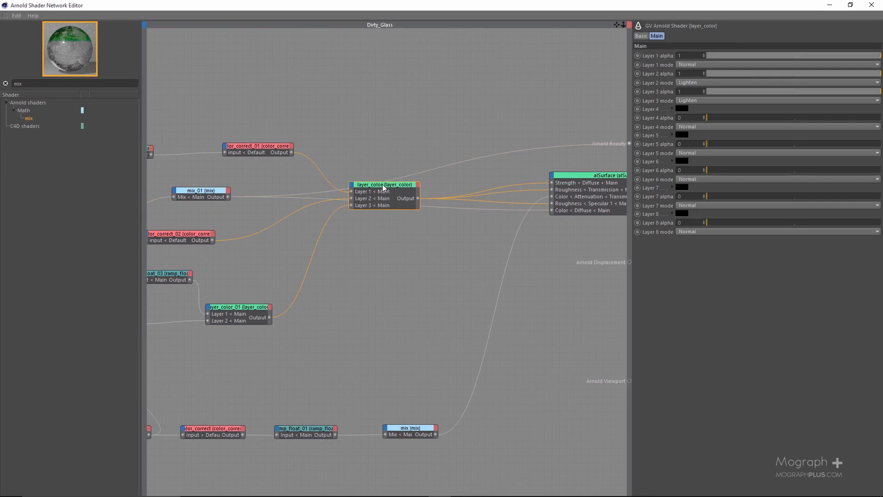
{"action": "left_click_drag", "start_coordinate": [384, 188], "coordinate": [384, 245]}
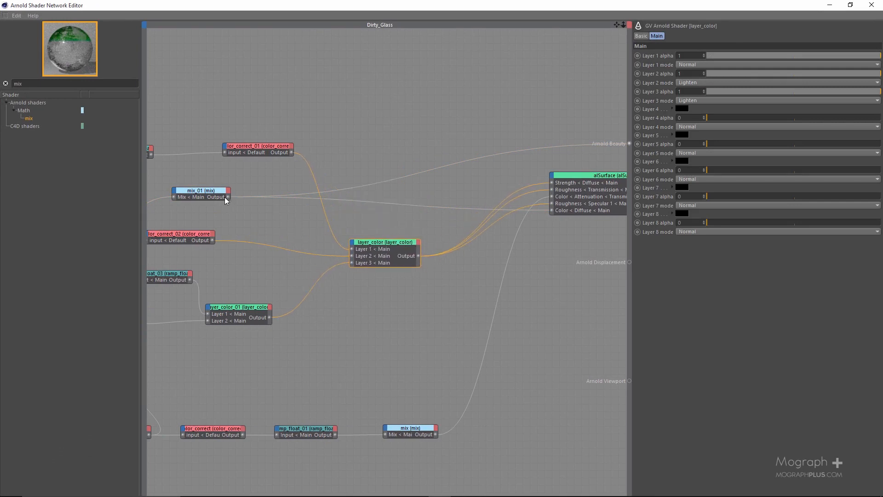
{"action": "left_click_drag", "start_coordinate": [205, 195], "coordinate": [395, 180]}
{"action": "middle_click_drag", "start_coordinate": [396, 181], "coordinate": [207, 178], "text": "alt"}
Reconnect alSurface to Arnold Beauty and inspect the colored dirt on the bottle in the render up close
{"action": "left_click_drag", "start_coordinate": [588, 3], "coordinate": [315, 73]}
{"action": "left_click", "coordinate": [344, 145]}
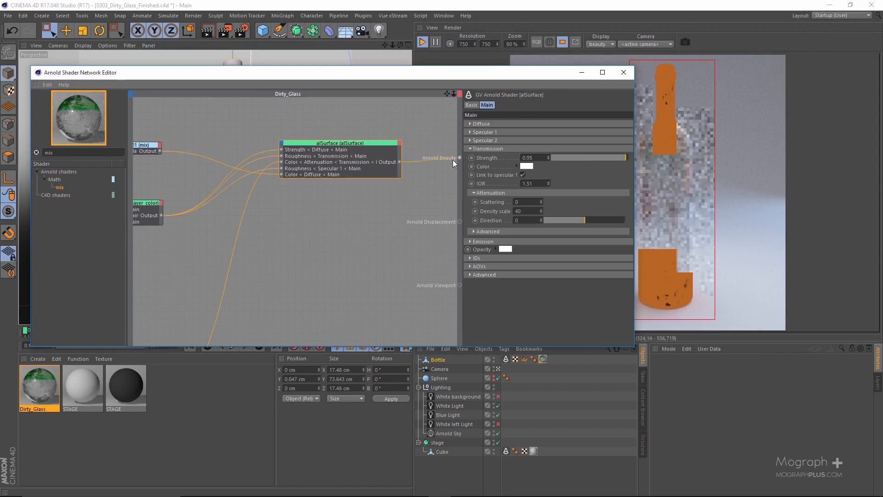
{"action": "left_click_drag", "start_coordinate": [478, 74], "coordinate": [340, 56]}
{"action": "scroll", "coordinate": [657, 258], "scroll_direction": "up", "scroll_amount": 2}
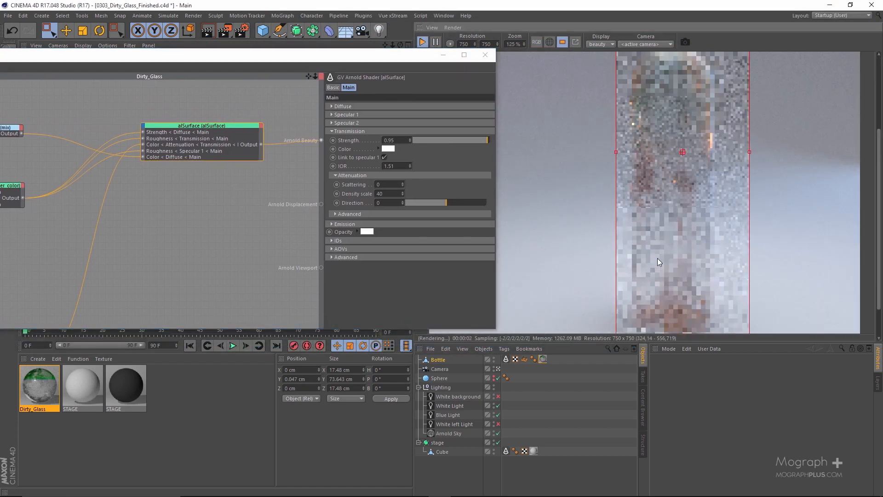
{"action": "scroll", "coordinate": [657, 259], "scroll_direction": "up", "scroll_amount": 1}
{"action": "middle_click_drag", "start_coordinate": [680, 226], "coordinate": [646, 190]}
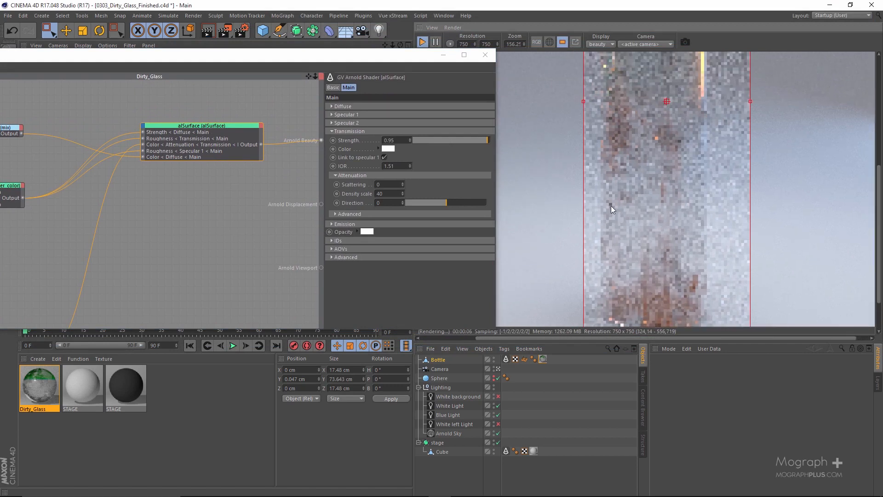
{"action": "scroll", "coordinate": [663, 205], "scroll_direction": "down", "scroll_amount": 2}
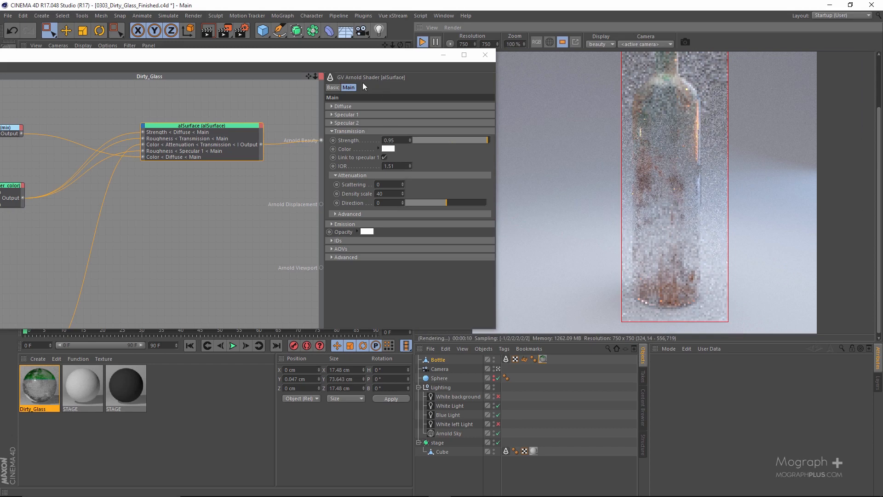
Move the top node row ending in color_correct_01 upward, and image_01 with color_correct_02 up and to the left, in the maximized network editor
{"action": "double_click", "coordinate": [351, 61]}
{"action": "scroll", "coordinate": [467, 280], "scroll_direction": "down", "scroll_amount": 4}
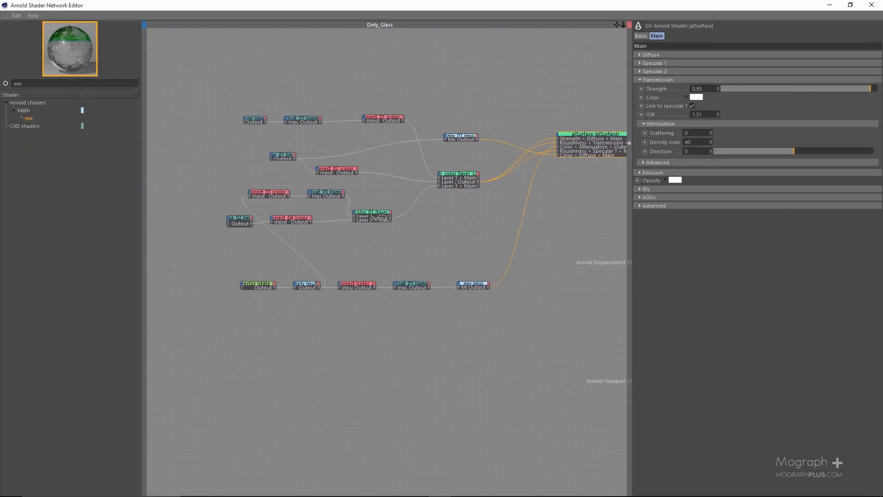
{"action": "scroll", "coordinate": [338, 248], "scroll_direction": "up", "scroll_amount": 2}
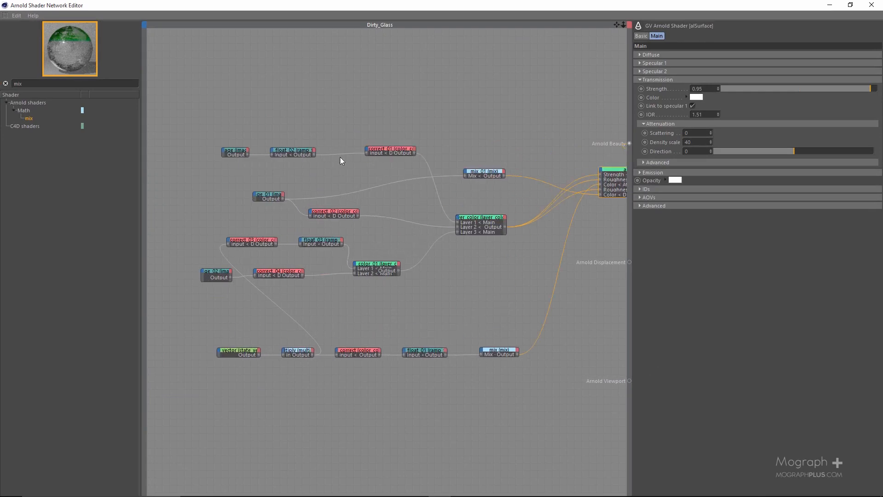
{"action": "left_click_drag", "start_coordinate": [210, 134], "coordinate": [366, 100]}
{"action": "left_click_drag", "start_coordinate": [245, 166], "coordinate": [394, 223]}
{"action": "left_click_drag", "start_coordinate": [341, 215], "coordinate": [291, 193]}
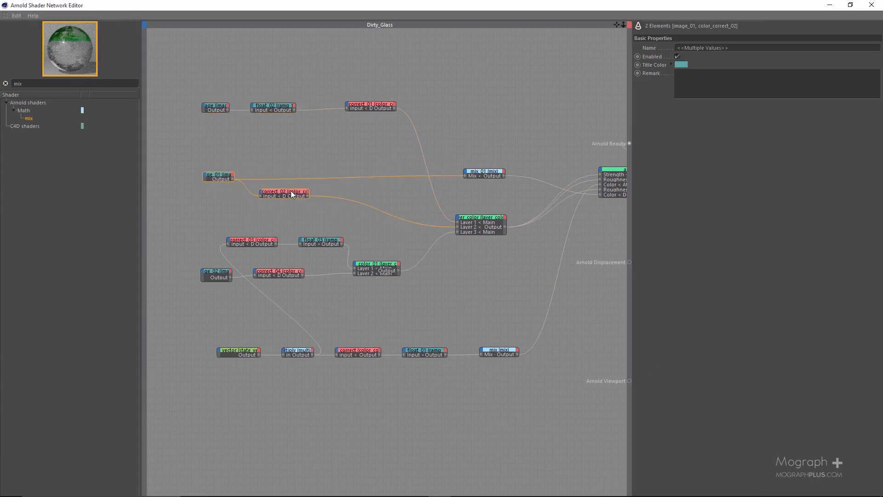
Shift the image_02 and layer_color_01 node group slightly down and move the state_vector to mix row further below it
{"action": "left_click_drag", "start_coordinate": [184, 231], "coordinate": [319, 250]}
{"action": "left_click_drag", "start_coordinate": [196, 245], "coordinate": [392, 308]}
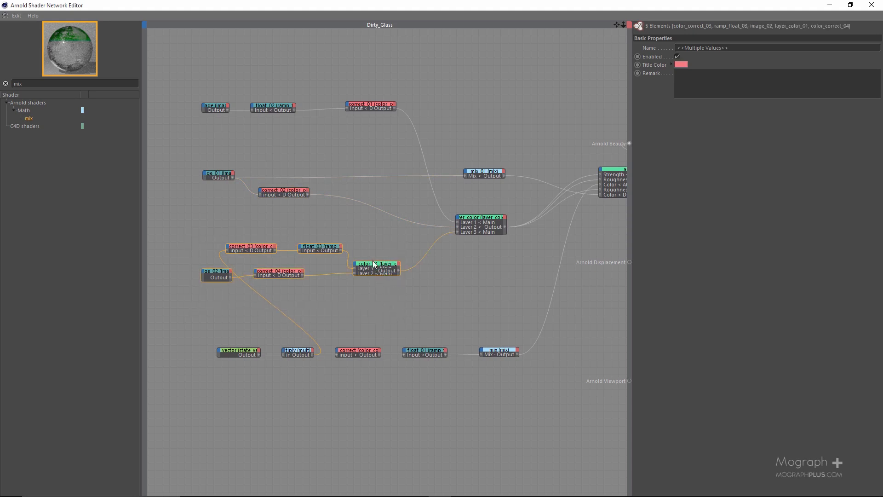
{"action": "left_click_drag", "start_coordinate": [372, 264], "coordinate": [370, 269]}
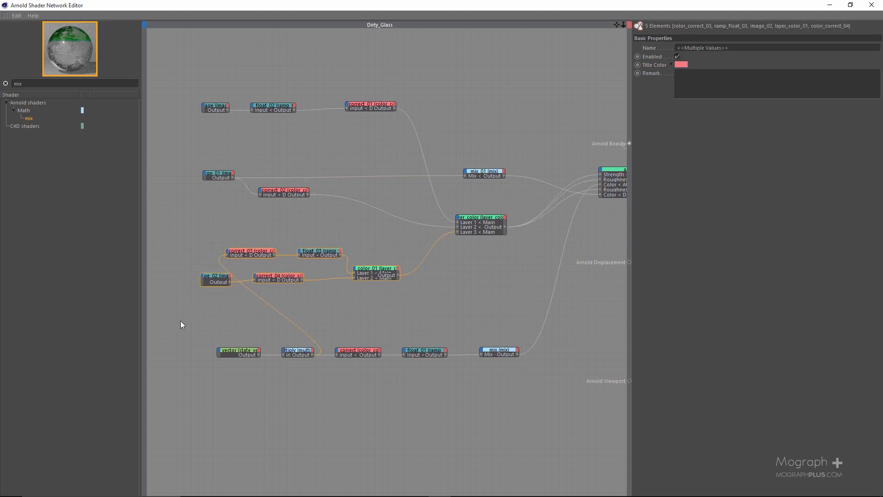
{"action": "left_click_drag", "start_coordinate": [180, 331], "coordinate": [551, 390]}
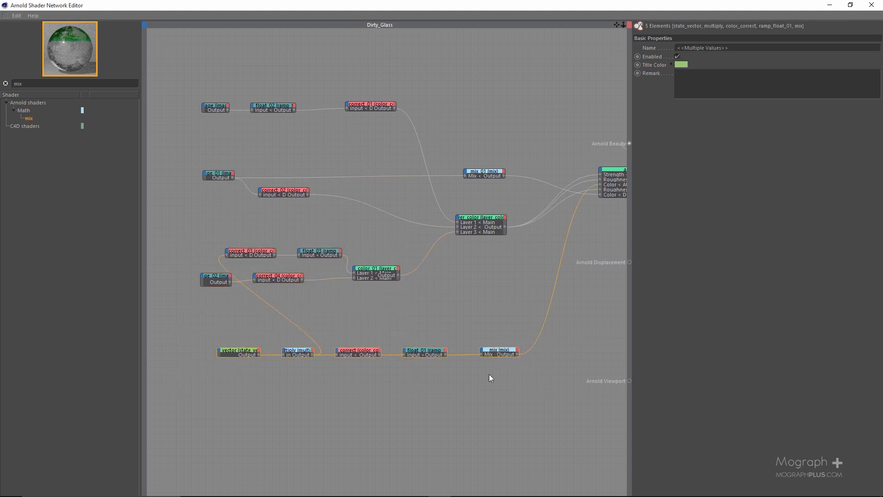
{"action": "left_click_drag", "start_coordinate": [496, 351], "coordinate": [484, 391]}
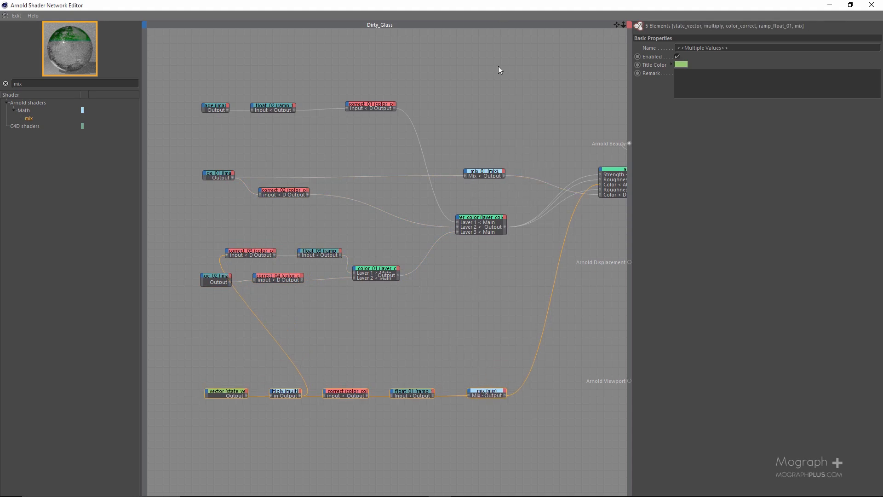
Reorder the alSurface input ports with Diffuse Color first and Attenuation Color last to untangle the wires
{"action": "middle_click_drag", "start_coordinate": [593, 221], "coordinate": [330, 248]}
{"action": "scroll", "coordinate": [336, 256], "scroll_direction": "up", "scroll_amount": 3}
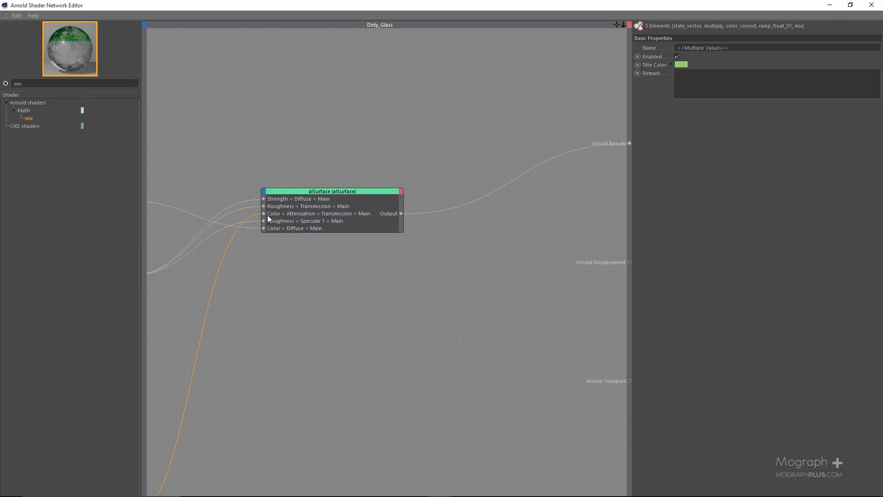
{"action": "left_click_drag", "start_coordinate": [268, 215], "coordinate": [280, 199]}
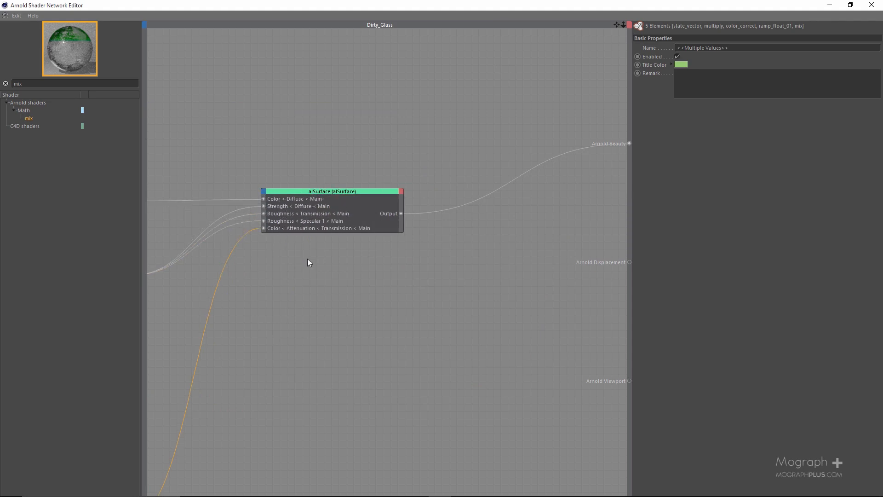
{"action": "scroll", "coordinate": [308, 261], "scroll_direction": "down", "scroll_amount": 2}
{"action": "middle_click_drag", "start_coordinate": [274, 302], "coordinate": [453, 235]}
{"action": "scroll", "coordinate": [274, 303], "scroll_direction": "down", "scroll_amount": 1}
{"action": "middle_click_drag", "start_coordinate": [274, 304], "coordinate": [316, 298]}
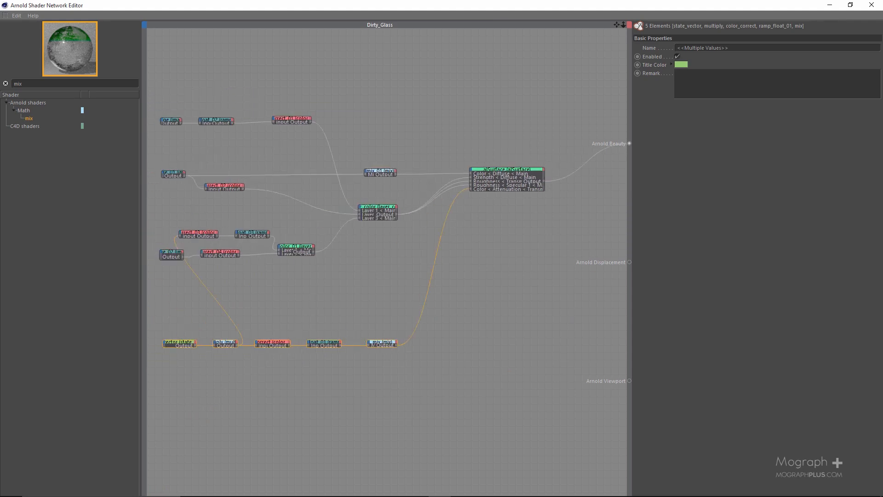
Examine the dirt detail on the rendered bottle and compare it with the 2)12 723.jpg image in Photos
{"action": "double_click", "coordinate": [382, 4]}
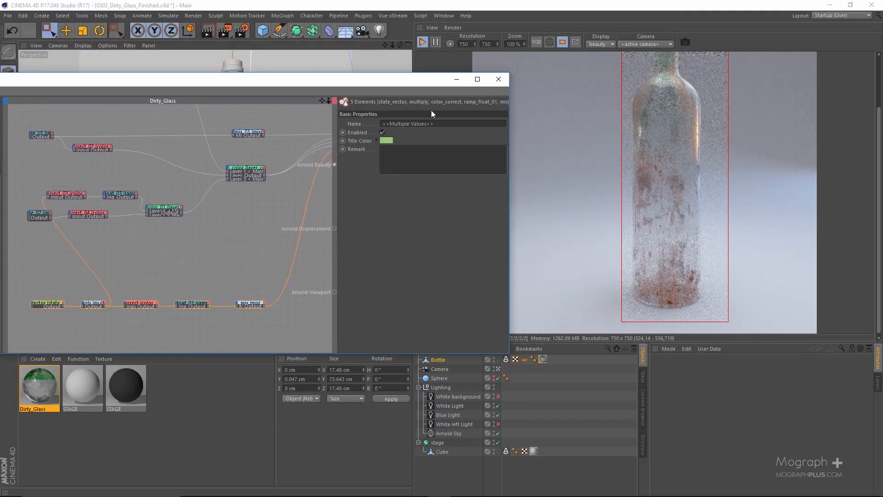
{"action": "scroll", "coordinate": [647, 198], "scroll_direction": "down", "scroll_amount": 1}
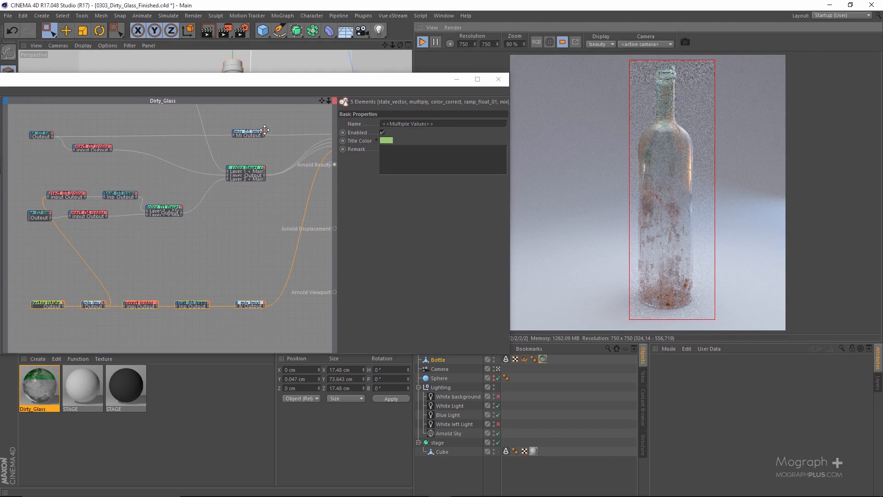
{"action": "scroll", "coordinate": [682, 161], "scroll_direction": "up", "scroll_amount": 3}
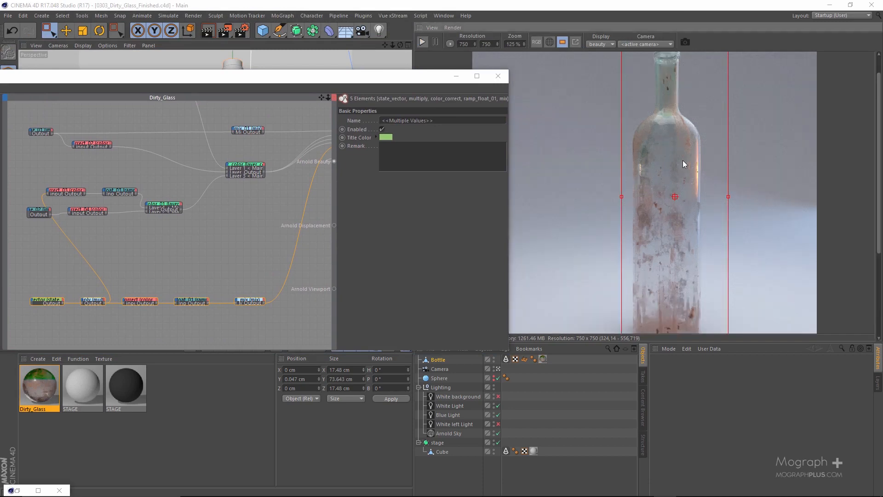
{"action": "left_click_drag", "start_coordinate": [645, 154], "coordinate": [654, 62]}
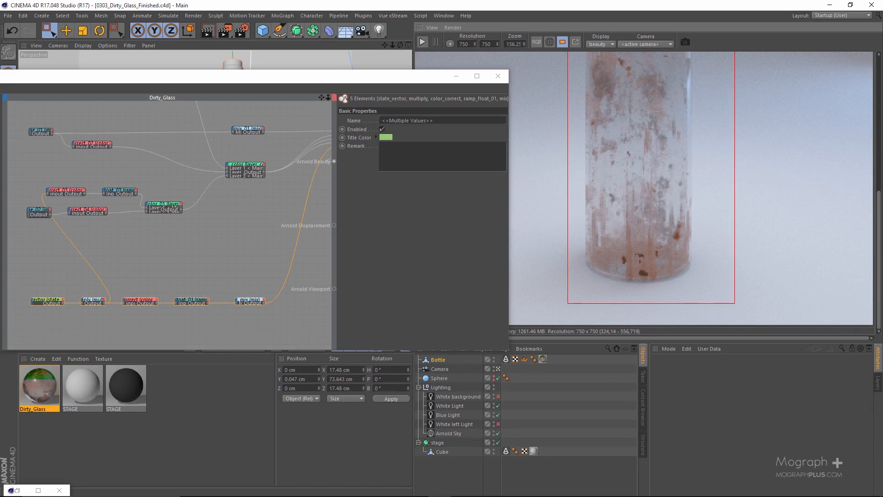
{"action": "left_click_drag", "start_coordinate": [882, 50], "coordinate": [344, 97]}
{"action": "scroll", "coordinate": [628, 197], "scroll_direction": "down", "scroll_amount": 4}
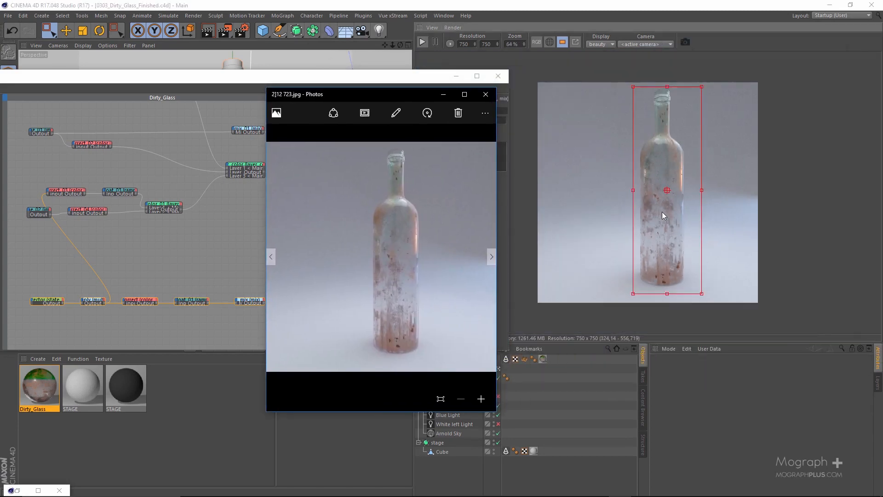
{"action": "scroll", "coordinate": [644, 212], "scroll_direction": "up", "scroll_amount": 1}
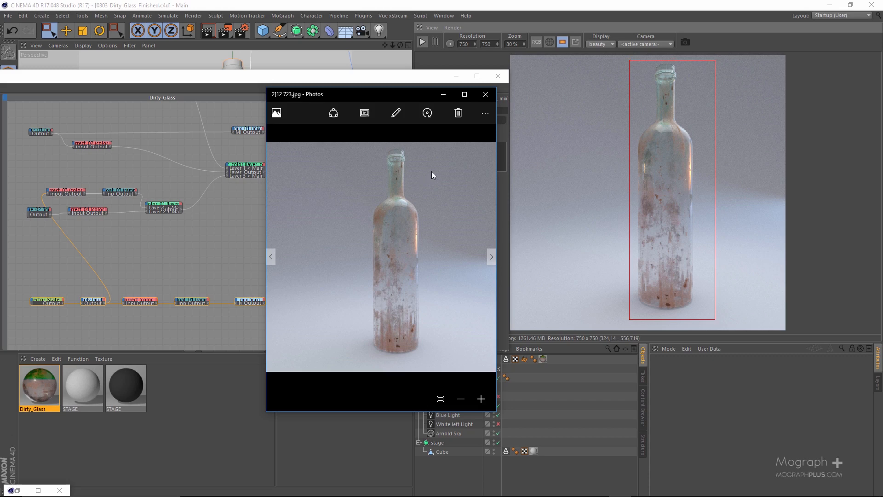
{"action": "scroll", "coordinate": [623, 190], "scroll_direction": "up", "scroll_amount": 3}
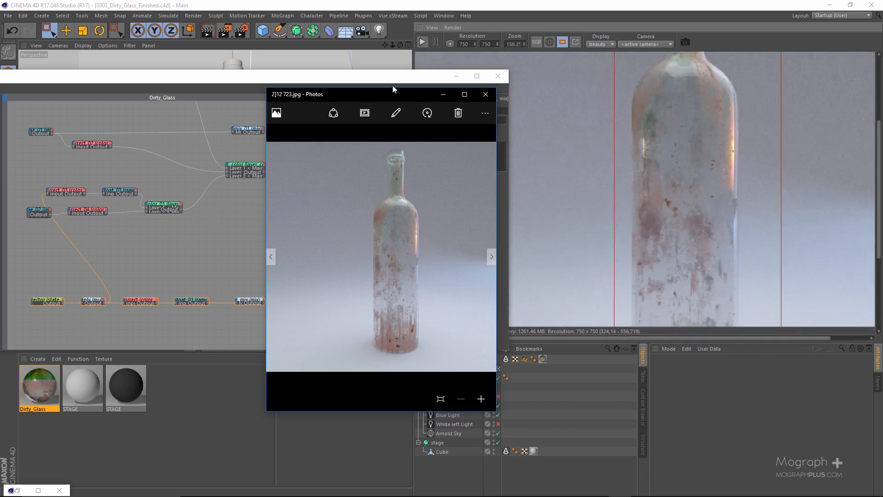
{"action": "left_click_drag", "start_coordinate": [436, 95], "coordinate": [882, 106]}
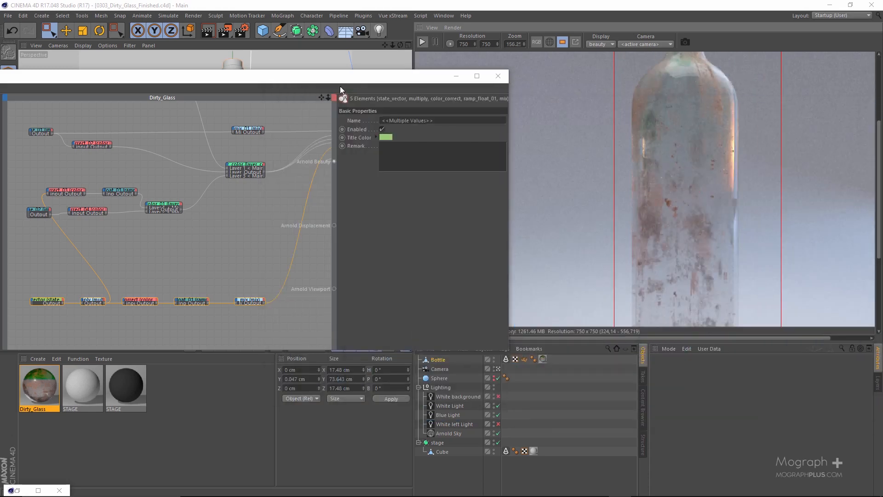
Add a bump2d shader node in the open area below the alSurface node of the Dirty_Glass network
{"action": "left_click_drag", "start_coordinate": [344, 81], "coordinate": [547, 61]}
{"action": "scroll", "coordinate": [460, 205], "scroll_direction": "up", "scroll_amount": 4}
{"action": "middle_click_drag", "start_coordinate": [460, 205], "coordinate": [272, 176], "text": "alt"}
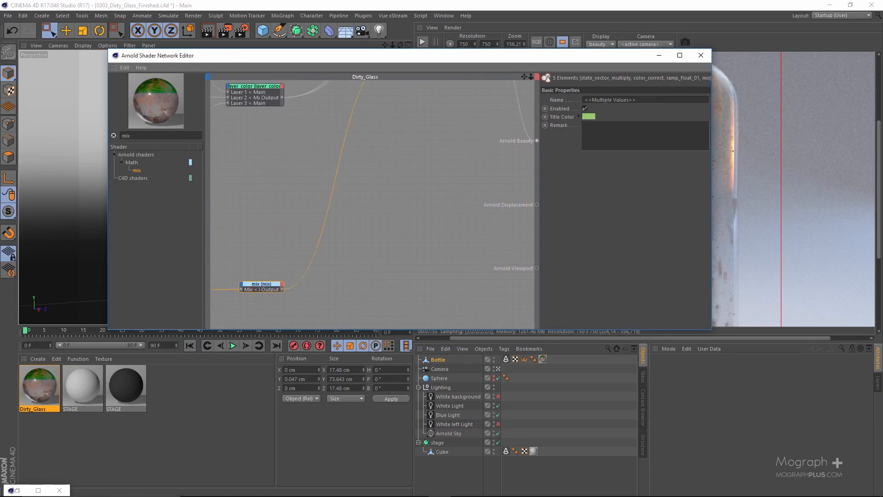
{"action": "middle_click_drag", "start_coordinate": [426, 139], "coordinate": [342, 211], "text": "alt"}
{"action": "scroll", "coordinate": [469, 192], "scroll_direction": "down", "scroll_amount": 1}
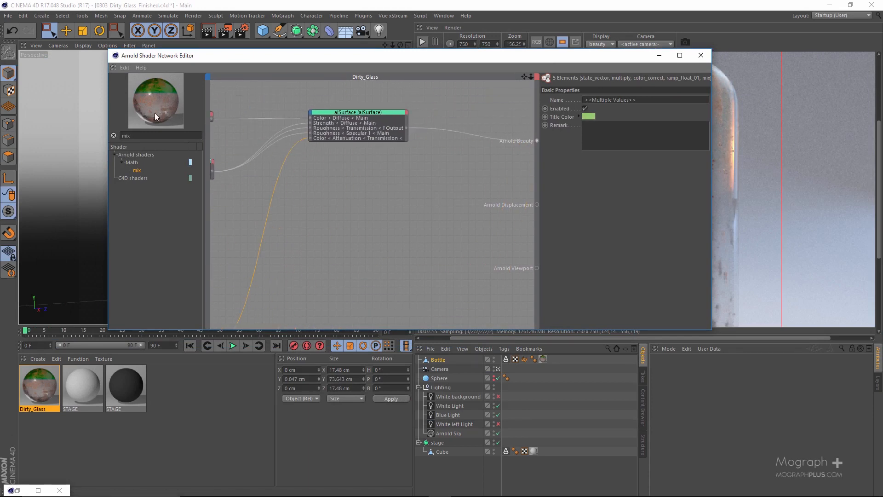
{"action": "double_click", "coordinate": [159, 134]}
{"action": "type", "text": "BUMP"}
{"action": "left_click_drag", "start_coordinate": [149, 175], "coordinate": [430, 209]}
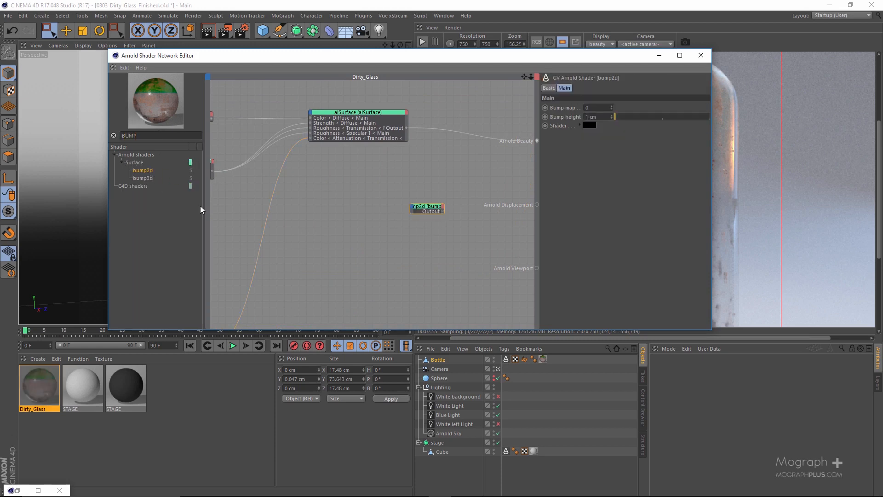
Add a noise texture node and, beneath it, an image texture node beside the bump2d node
{"action": "double_click", "coordinate": [142, 133]}
{"action": "type", "text": "NOISE"}
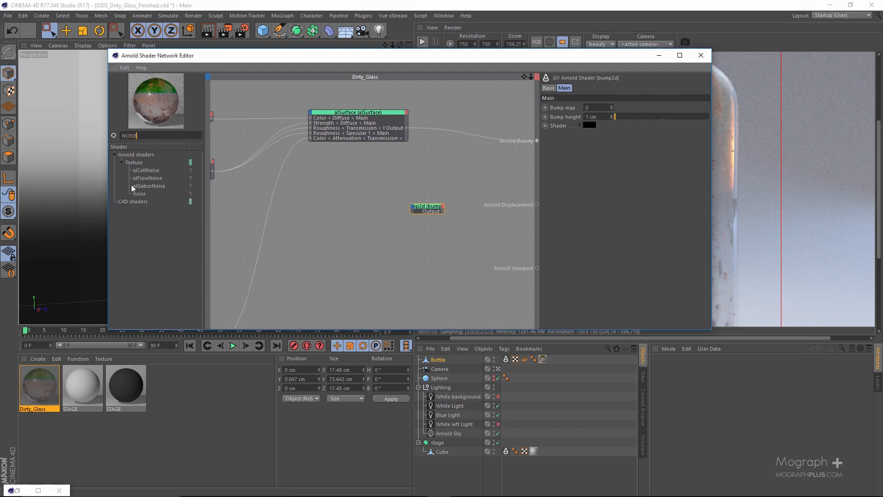
{"action": "left_click_drag", "start_coordinate": [140, 194], "coordinate": [331, 194]}
{"action": "double_click", "coordinate": [147, 137]}
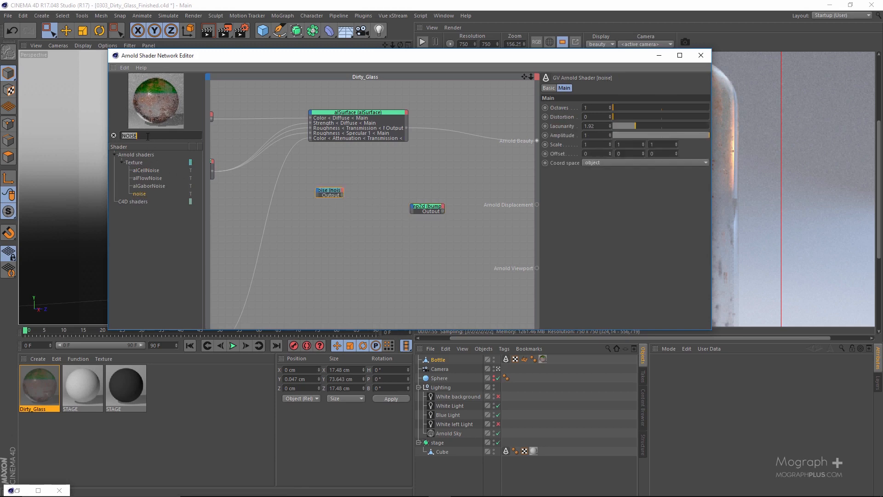
{"action": "type", "text": "IMAGE"}
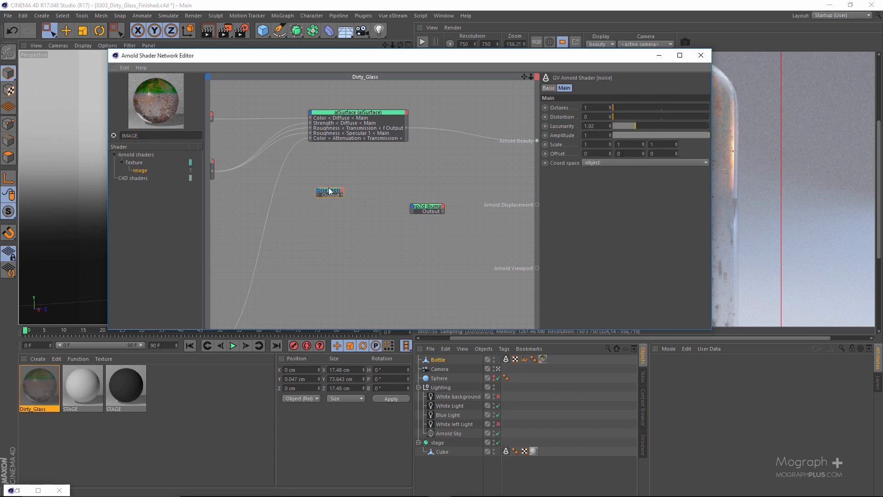
{"action": "left_click_drag", "start_coordinate": [325, 250], "coordinate": [318, 247]}
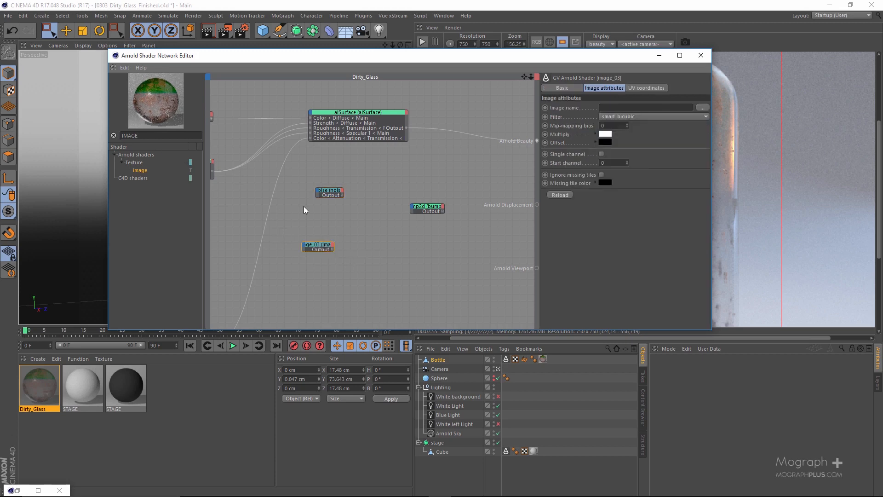
Feed the noise node directly into Arnold Beauty and start the interactive render to preview it on the bottle
{"action": "left_click", "coordinate": [328, 191]}
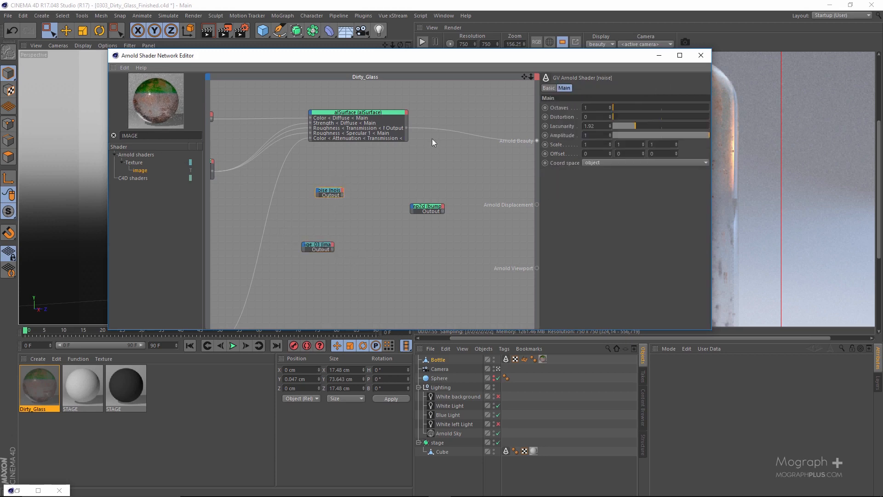
{"action": "left_click", "coordinate": [380, 160]}
{"action": "left_click_drag", "start_coordinate": [452, 56], "coordinate": [276, 53]}
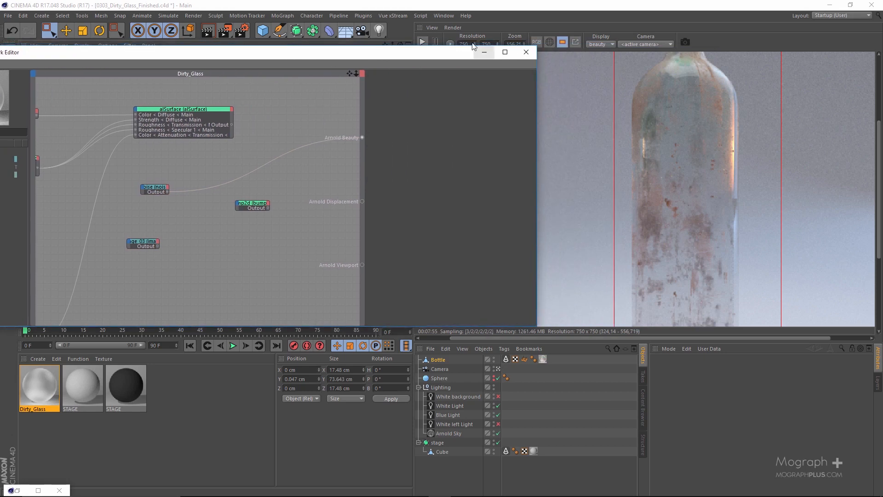
{"action": "left_click", "coordinate": [422, 42]}
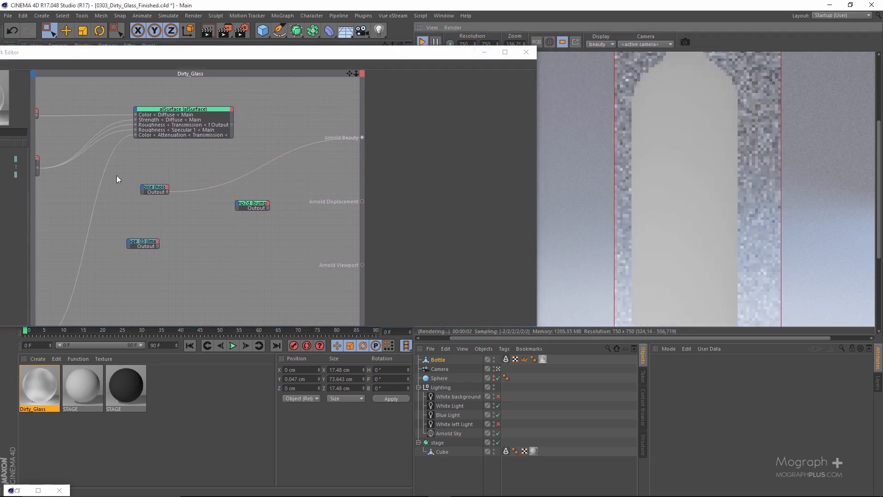
Set the noise node's Octaves to 2 and its Scale to 7 on all three axes
{"action": "left_click", "coordinate": [153, 187]}
{"action": "left_click_drag", "start_coordinate": [418, 104], "coordinate": [376, 104]}
{"action": "type", "text": "2"}
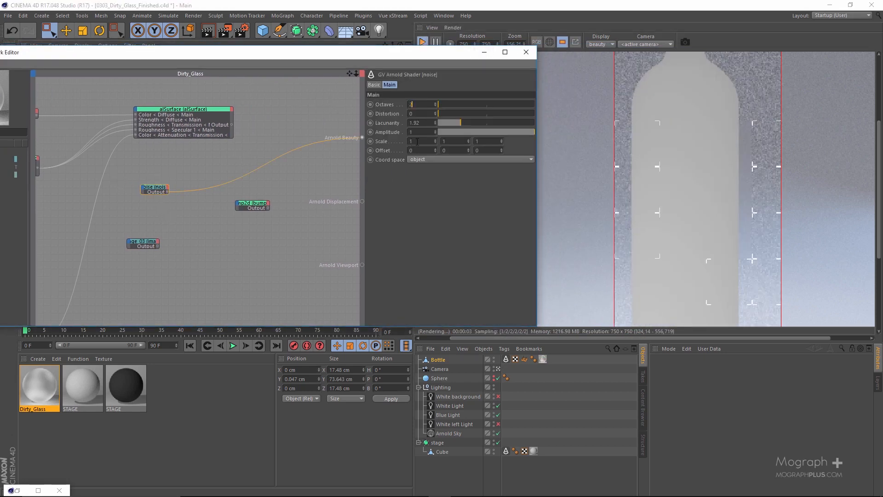
{"action": "key", "text": "Tab"}
{"action": "key", "text": "Tab"}
{"action": "key", "text": "Tab"}
{"action": "key", "text": "Tab"}
{"action": "type", "text": "7"}
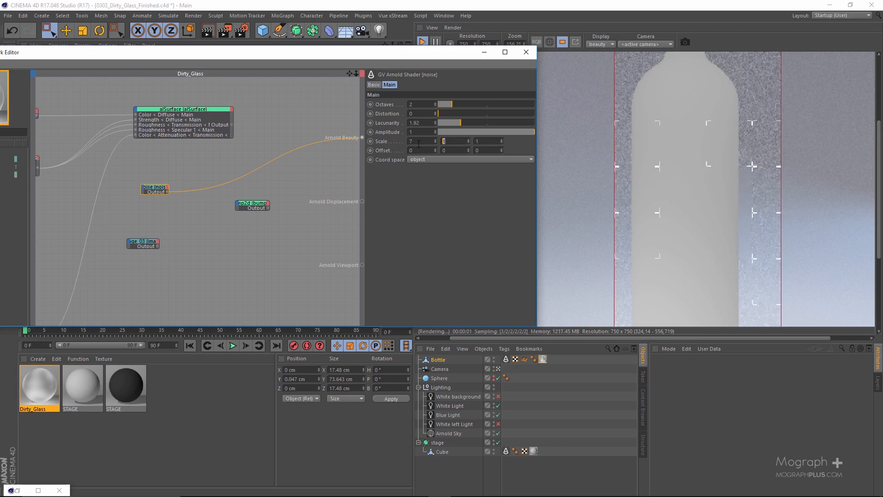
{"action": "key", "text": "Tab"}
{"action": "type", "text": "7"}
{"action": "key", "text": "Tab"}
{"action": "type", "text": "7"}
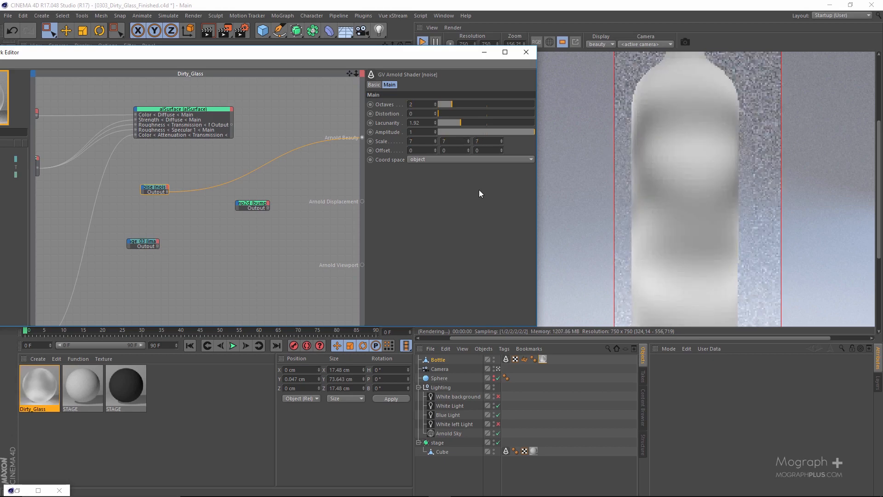
{"action": "left_click", "coordinate": [448, 151]}
{"action": "scroll", "coordinate": [699, 183], "scroll_direction": "down", "scroll_amount": 1}
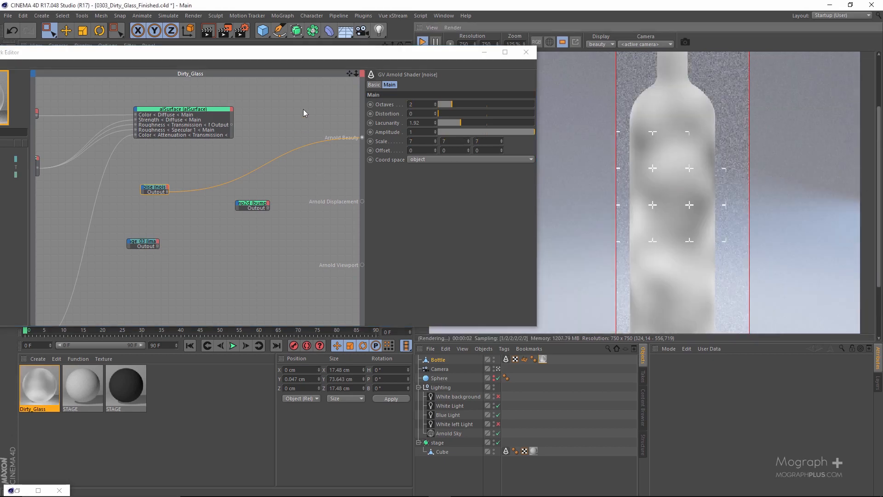
Load BW38.tif from the project's tex folder as the image for the image_03 node
{"action": "scroll", "coordinate": [212, 219], "scroll_direction": "up", "scroll_amount": 2}
{"action": "left_click_drag", "start_coordinate": [282, 56], "coordinate": [348, 56]}
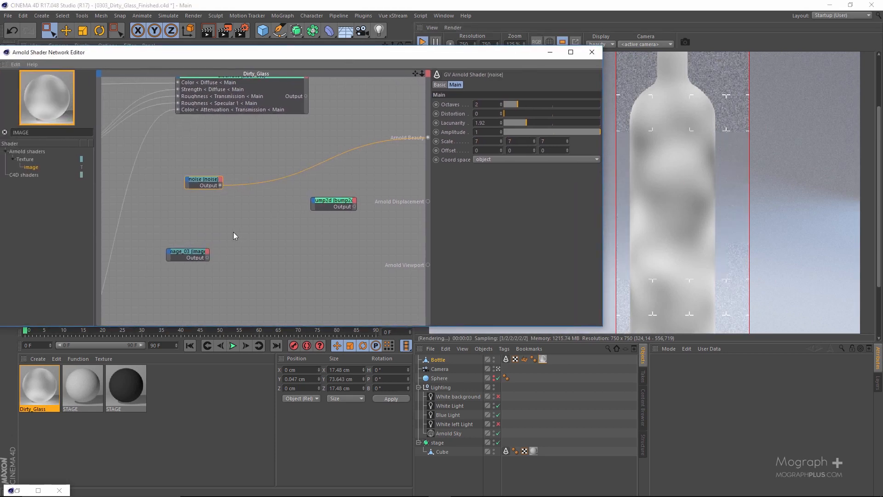
{"action": "left_click", "coordinate": [202, 251]}
{"action": "left_click", "coordinate": [592, 104]}
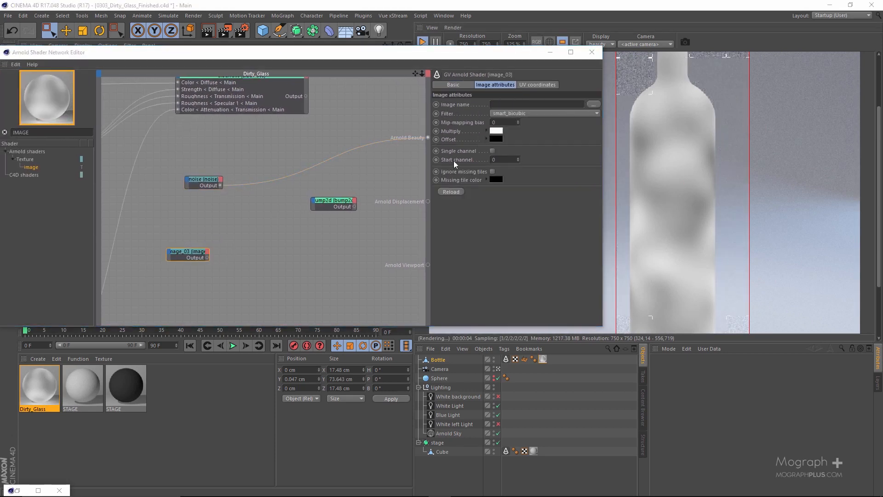
{"action": "scroll", "coordinate": [314, 219], "scroll_direction": "down", "scroll_amount": 5}
{"action": "scroll", "coordinate": [313, 219], "scroll_direction": "up", "scroll_amount": 2}
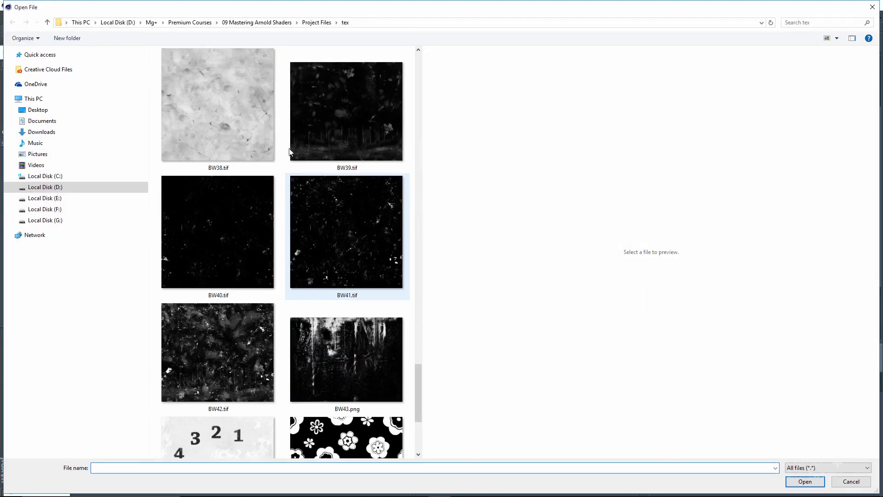
{"action": "left_click", "coordinate": [233, 117]}
{"action": "double_click", "coordinate": [233, 117]}
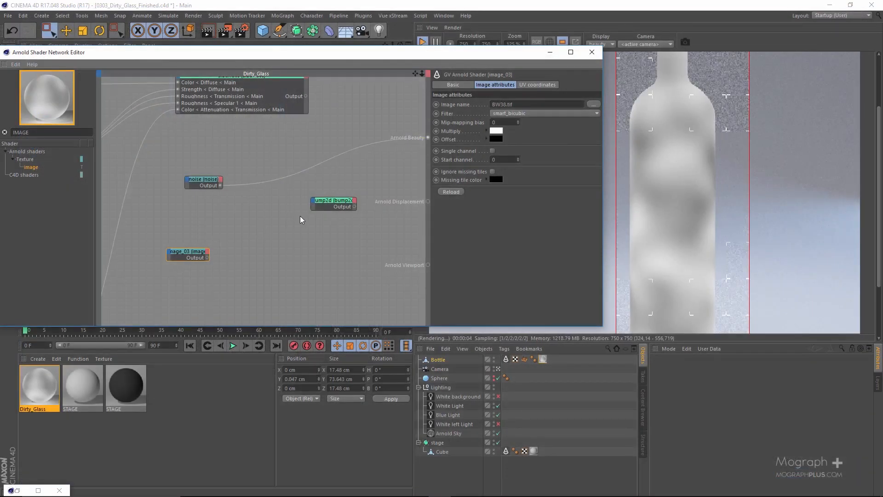
Feed image_03 directly into Arnold Beauty to preview its texture on the whole bottle
{"action": "scroll", "coordinate": [279, 223], "scroll_direction": "up", "scroll_amount": 3}
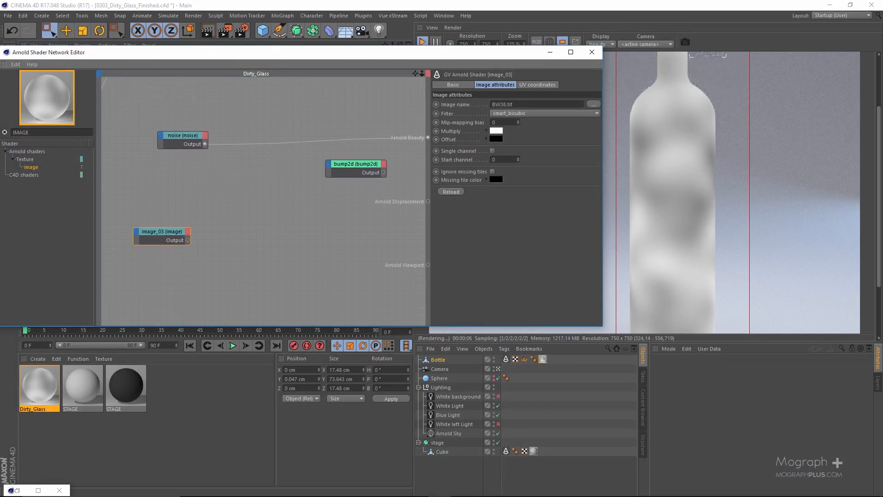
{"action": "left_click_drag", "start_coordinate": [190, 215], "coordinate": [145, 256]}
{"action": "key", "text": "alt+w"}
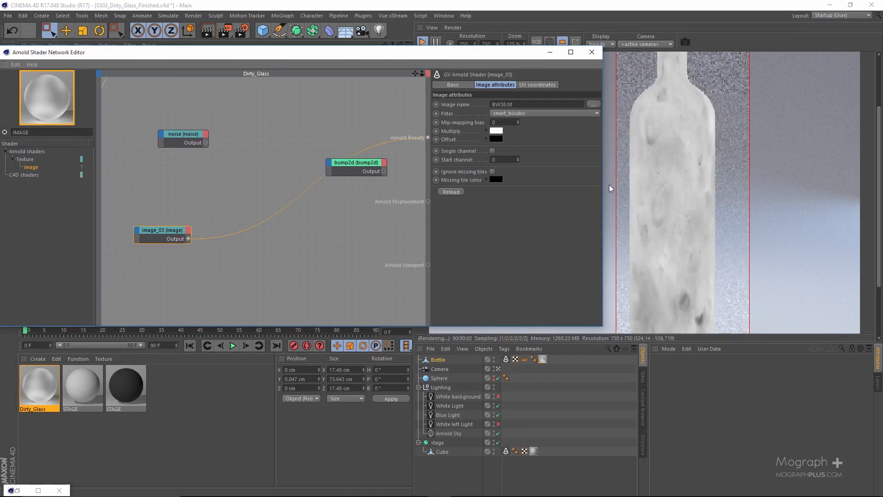
{"action": "scroll", "coordinate": [618, 187], "scroll_direction": "down", "scroll_amount": 1}
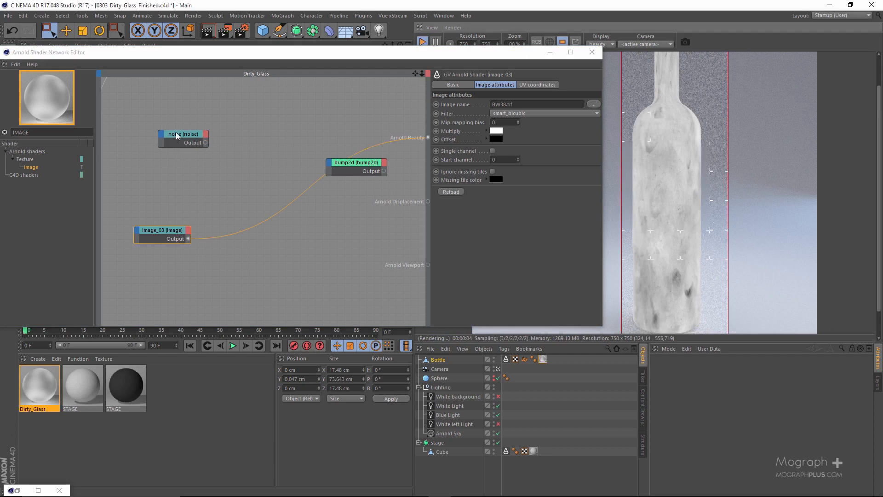
Lower the noise node slightly, add a ramp_float node beside image_03, and connect image_03 to the ramp's Input
{"action": "left_click_drag", "start_coordinate": [180, 135], "coordinate": [188, 165]}
{"action": "double_click", "coordinate": [70, 131]}
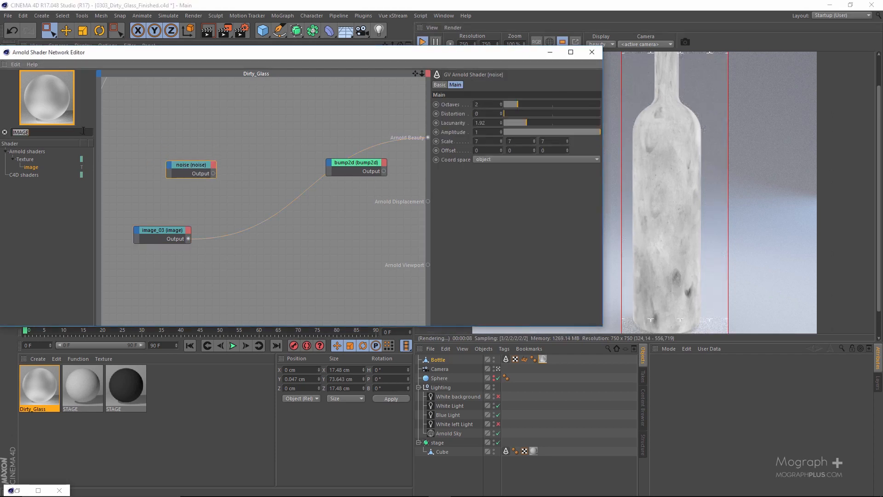
{"action": "type", "text": "RAMP"}
{"action": "left_click_drag", "start_coordinate": [35, 167], "coordinate": [202, 237]}
{"action": "left_click", "coordinate": [202, 252]}
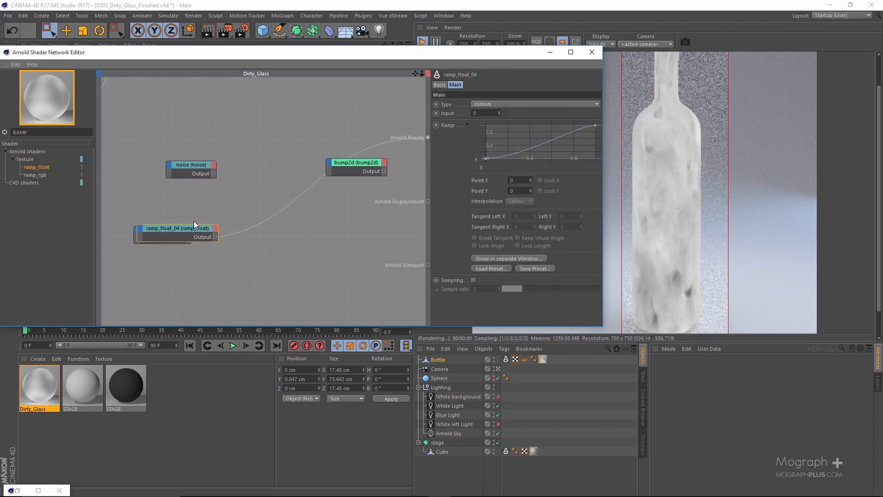
{"action": "left_click_drag", "start_coordinate": [160, 215], "coordinate": [256, 234]}
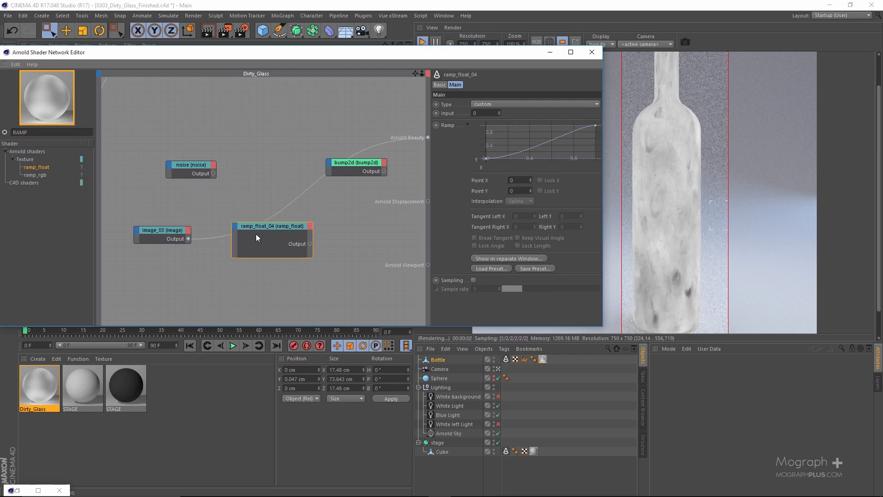
{"action": "left_click", "coordinate": [233, 227]}
{"action": "mouse_move", "coordinate": [259, 233]}
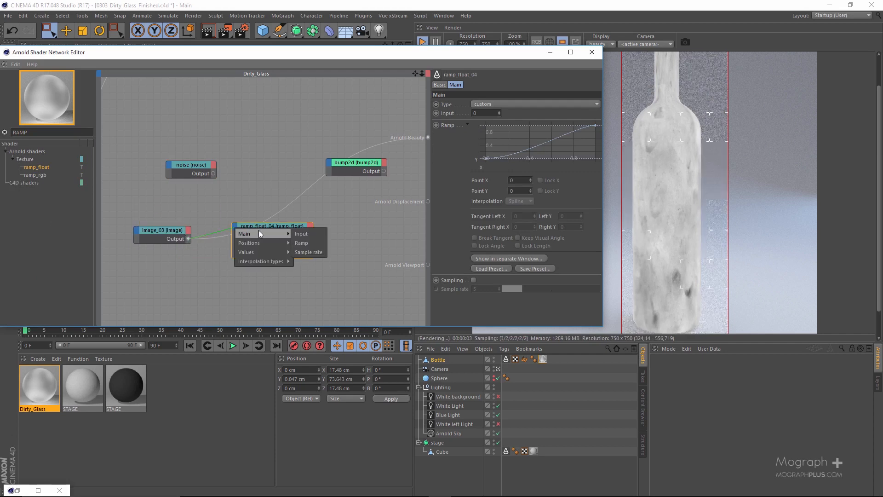
{"action": "left_click", "coordinate": [300, 233]}
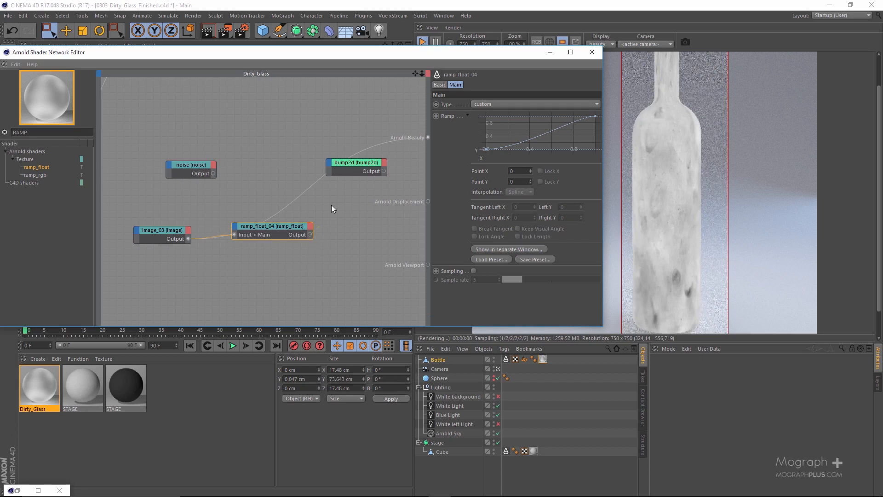
Feed the new ramp_float node into Arnold Beauty and set its end point's Y value to 0.03
{"action": "left_click_drag", "start_coordinate": [336, 172], "coordinate": [328, 168]}
{"action": "double_click", "coordinate": [310, 234]}
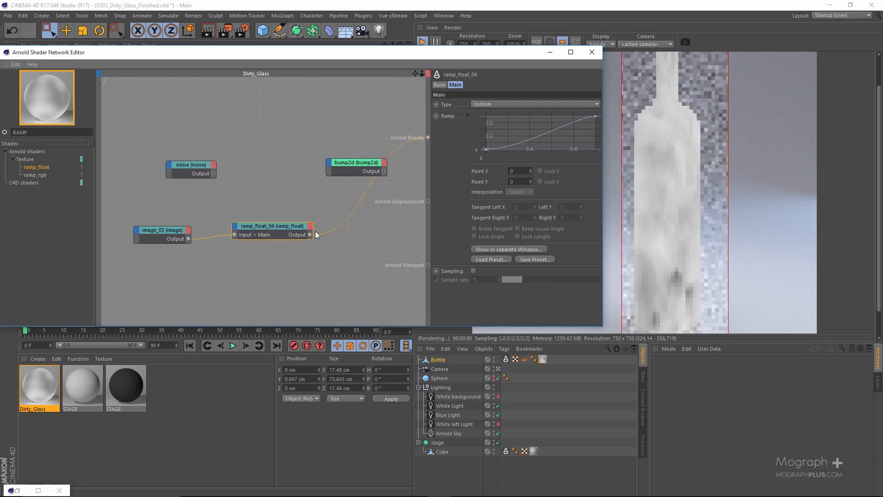
{"action": "left_click", "coordinate": [596, 116]}
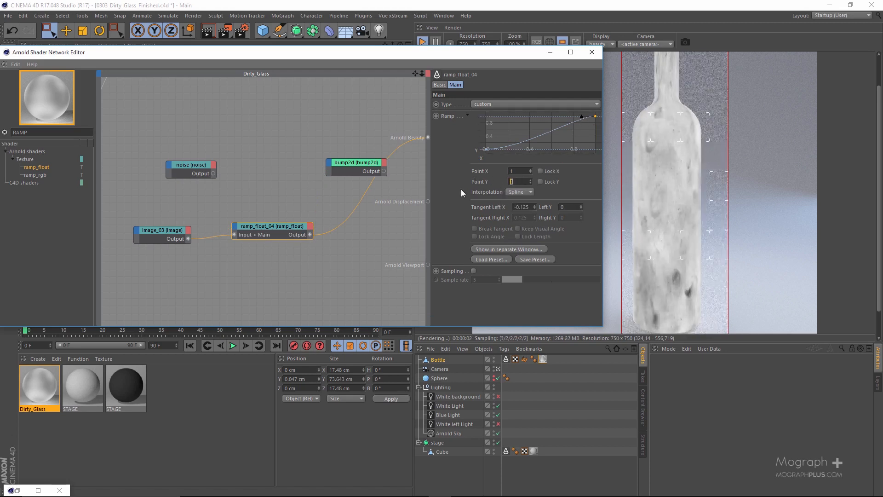
{"action": "type", "text": "0.03"}
{"action": "key", "text": "Return"}
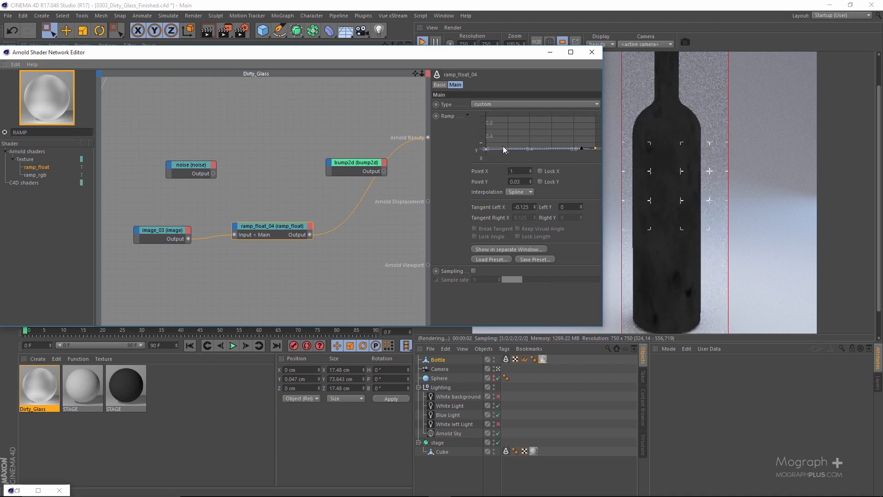
Raise the Y value of the ramp_float_04 start point at X 0 to 0.12
{"action": "left_click", "coordinate": [485, 149]}
{"action": "left_click", "coordinate": [524, 182]}
{"action": "scroll", "coordinate": [524, 183], "scroll_direction": "up", "scroll_amount": 9}
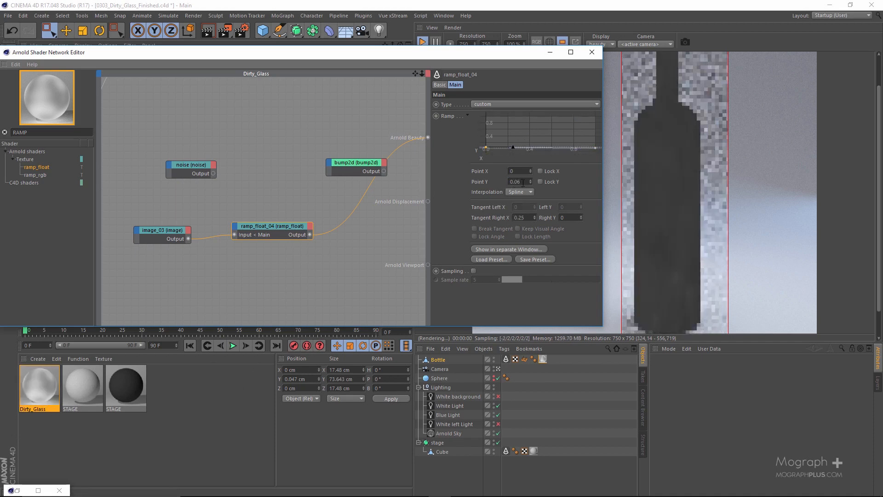
{"action": "scroll", "coordinate": [525, 182], "scroll_direction": "up", "scroll_amount": 3}
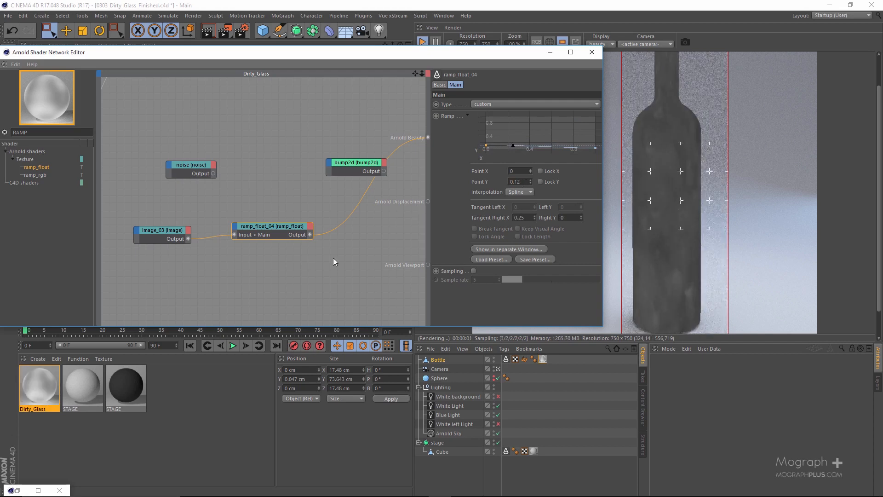
Add a layer_color node and connect noise to its Layer 1 and ramp_float_04 to its Layer 2
{"action": "left_click", "coordinate": [83, 133]}
{"action": "type", "text": "layer"}
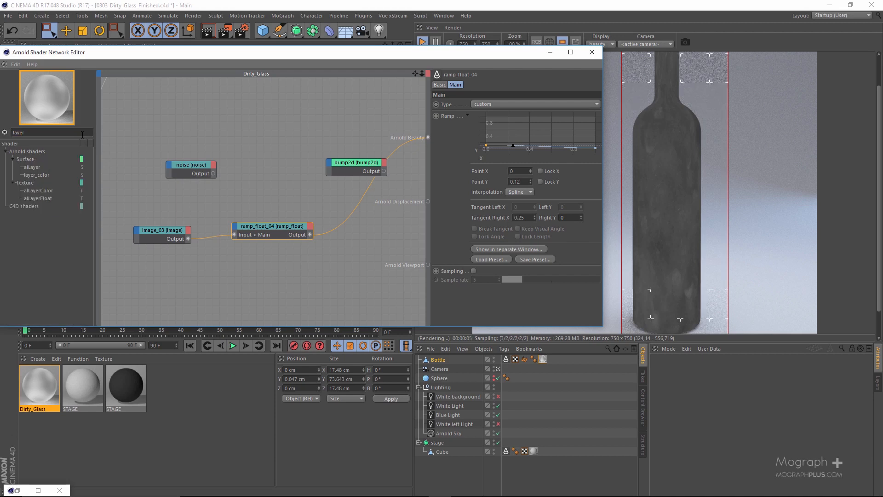
{"action": "left_click_drag", "start_coordinate": [45, 178], "coordinate": [247, 192]}
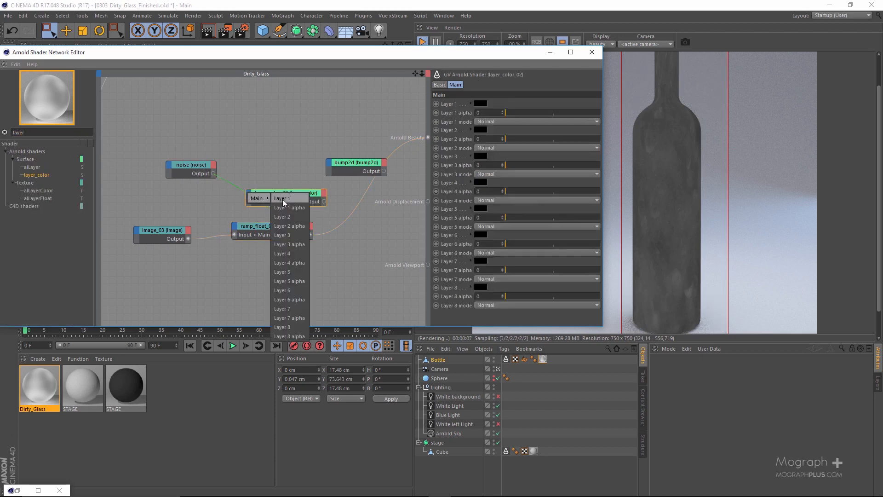
{"action": "left_click", "coordinate": [280, 198]}
{"action": "left_click_drag", "start_coordinate": [310, 234], "coordinate": [257, 197]}
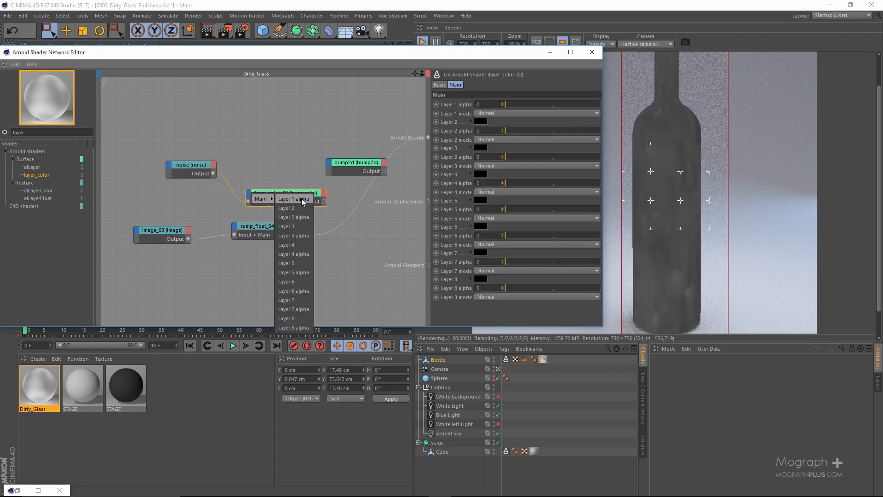
{"action": "left_click", "coordinate": [299, 206]}
Move the image_03 and ramp_float_04 nodes together down and to the left, clear of the layer_color_02 node
{"action": "middle_click_drag", "start_coordinate": [251, 267], "coordinate": [294, 256], "text": "alt"}
{"action": "left_click_drag", "start_coordinate": [304, 257], "coordinate": [197, 221]}
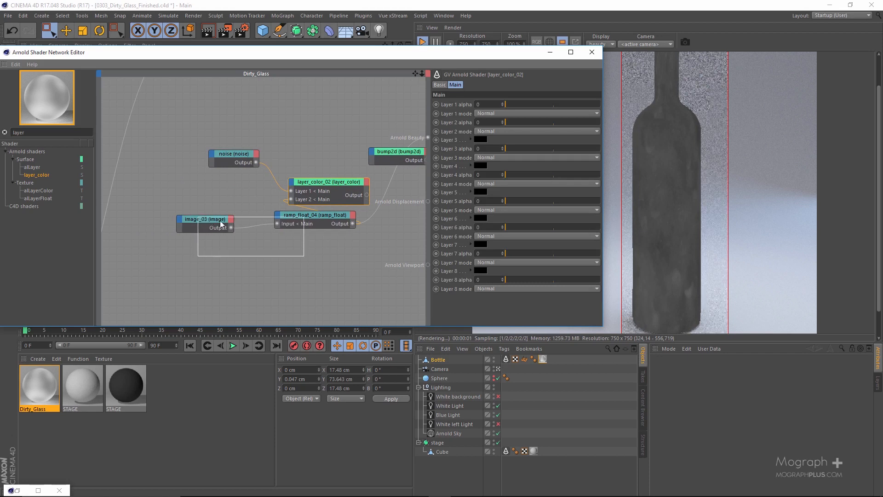
{"action": "left_click_drag", "start_coordinate": [294, 215], "coordinate": [214, 252]}
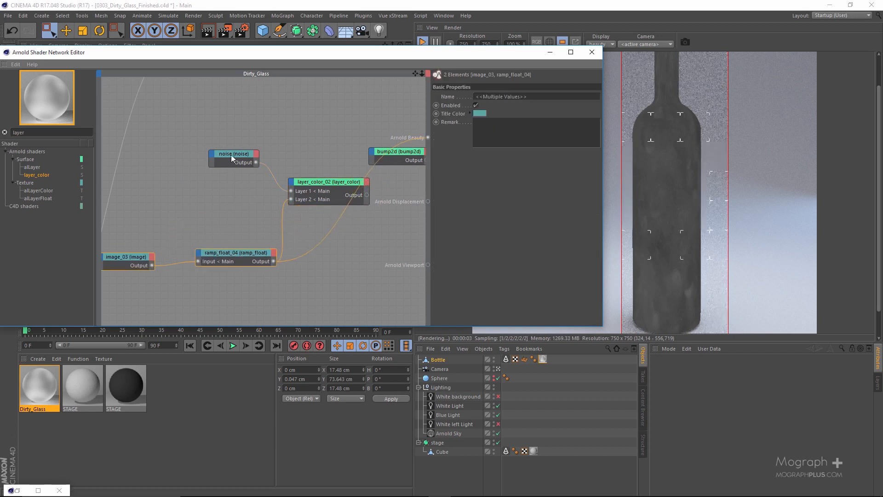
On layer_color_02, set Layer 1 alpha to 1, Layer 2 alpha to 0.95 and Layer 2 mode to Multiply
{"action": "left_click_drag", "start_coordinate": [230, 155], "coordinate": [200, 153]}
{"action": "left_click", "coordinate": [317, 191]}
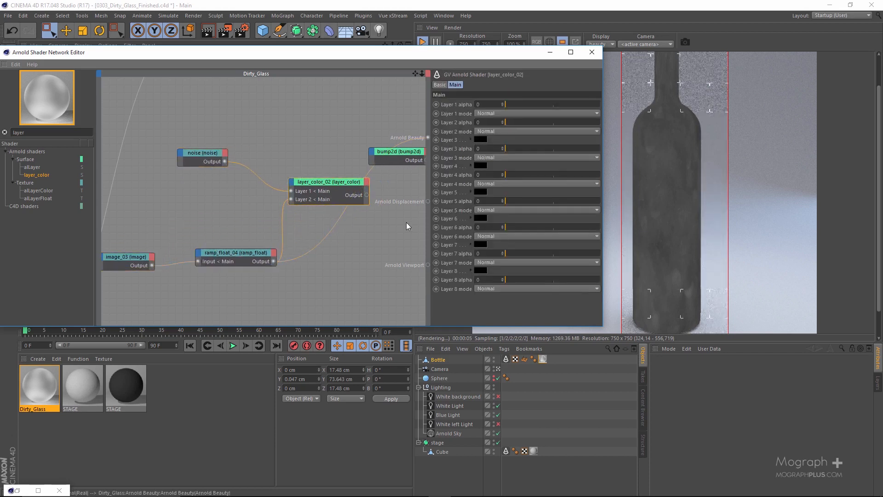
{"action": "left_click_drag", "start_coordinate": [583, 105], "coordinate": [597, 122]}
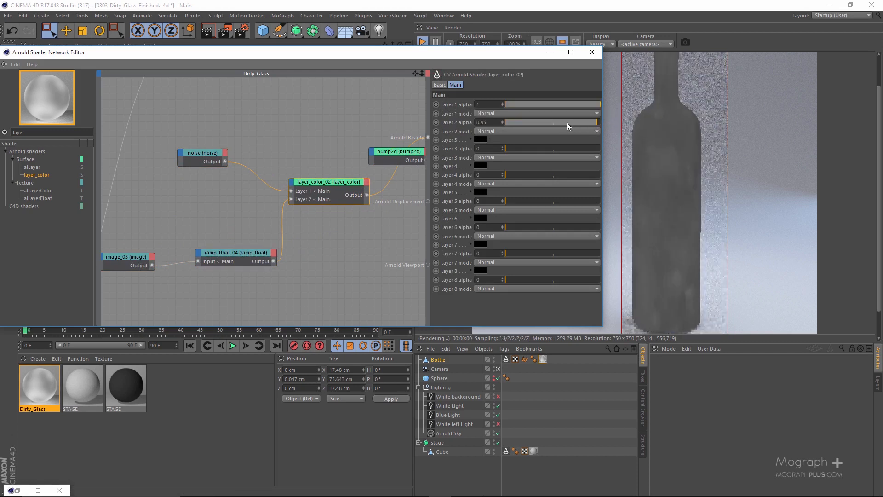
{"action": "left_click", "coordinate": [514, 131]}
{"action": "left_click", "coordinate": [521, 168]}
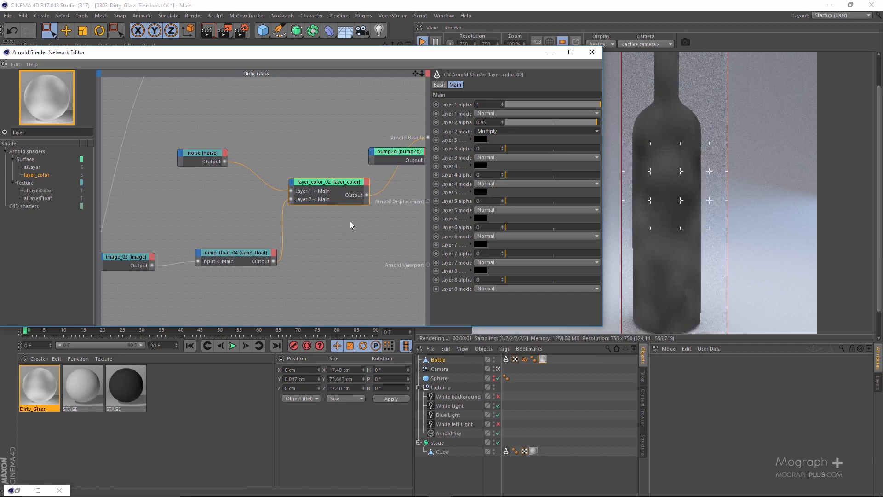
Connect layer_color_02 to the bump2d node's Bump map input and alSurface to its Shader input
{"action": "middle_click_drag", "start_coordinate": [350, 222], "coordinate": [264, 234], "text": "alt"}
{"action": "left_click_drag", "start_coordinate": [281, 207], "coordinate": [305, 168]}
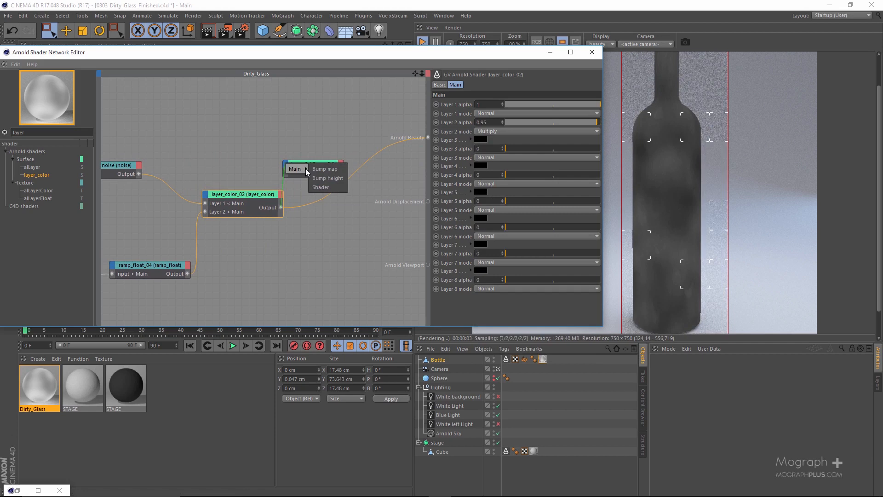
{"action": "left_click", "coordinate": [330, 171]}
{"action": "scroll", "coordinate": [278, 152], "scroll_direction": "down", "scroll_amount": 3}
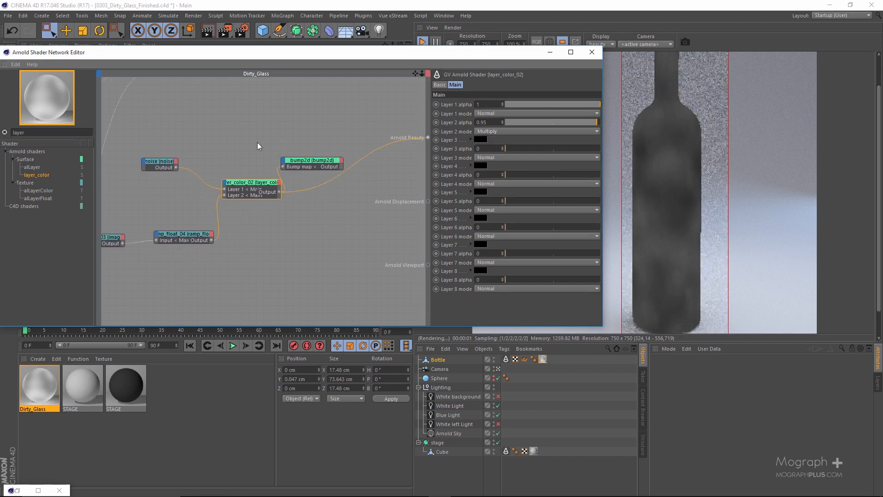
{"action": "middle_click_drag", "start_coordinate": [254, 125], "coordinate": [280, 198], "text": "alt"}
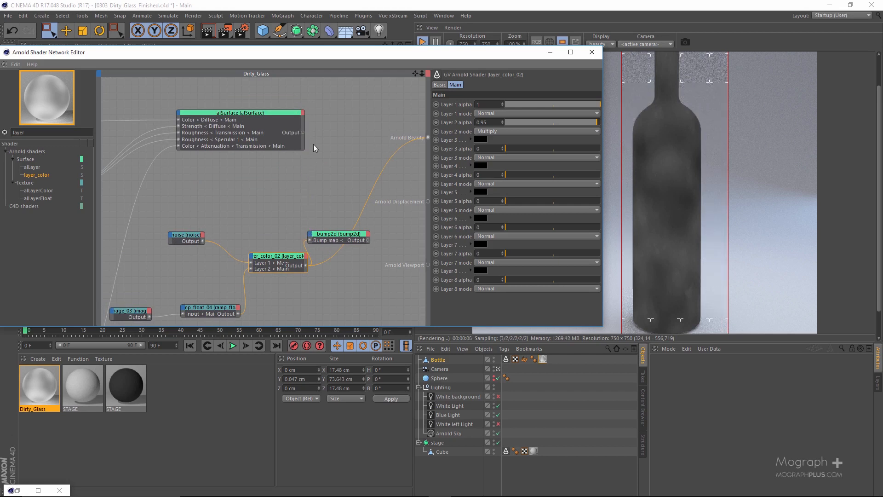
{"action": "left_click_drag", "start_coordinate": [303, 133], "coordinate": [312, 235]}
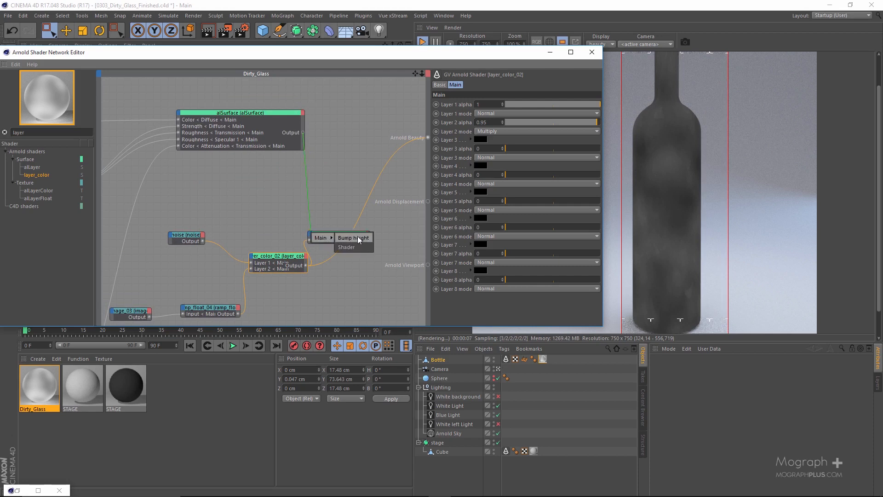
{"action": "left_click", "coordinate": [356, 243]}
Set the bump2d node's bump height to 0.04 cm and feed its output into Arnold Beauty
{"action": "left_click", "coordinate": [339, 243]}
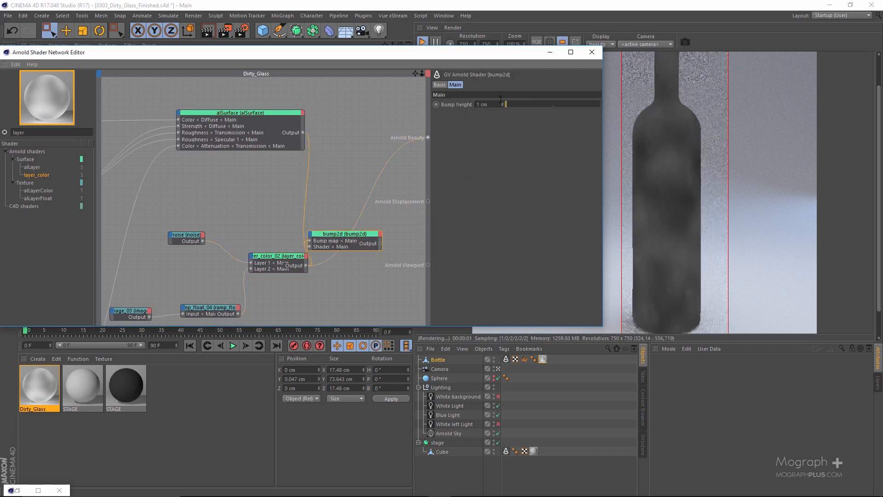
{"action": "type", "text": "0.04"}
{"action": "key", "text": "Return"}
{"action": "left_click", "coordinate": [334, 240], "text": "alt"}
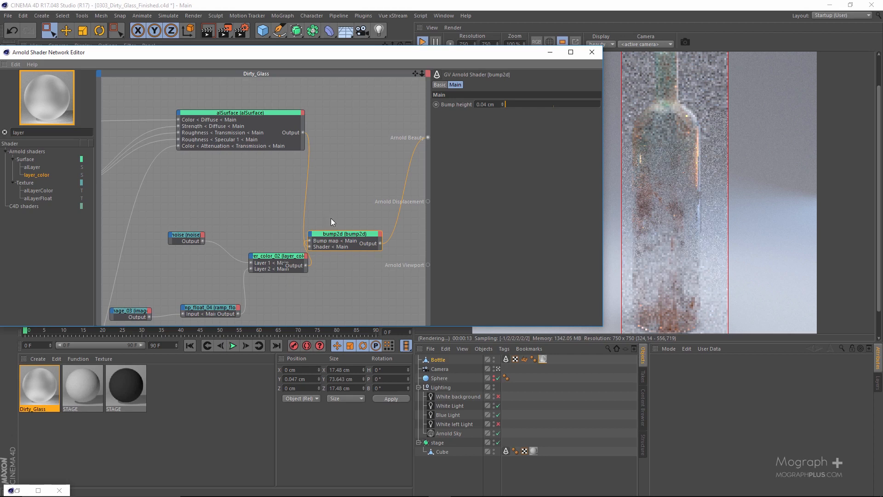
Review the whole Dirty_Glass node network, the image_01 node's UV coordinates and the bottle render up close
{"action": "scroll", "coordinate": [257, 213], "scroll_direction": "down", "scroll_amount": 2}
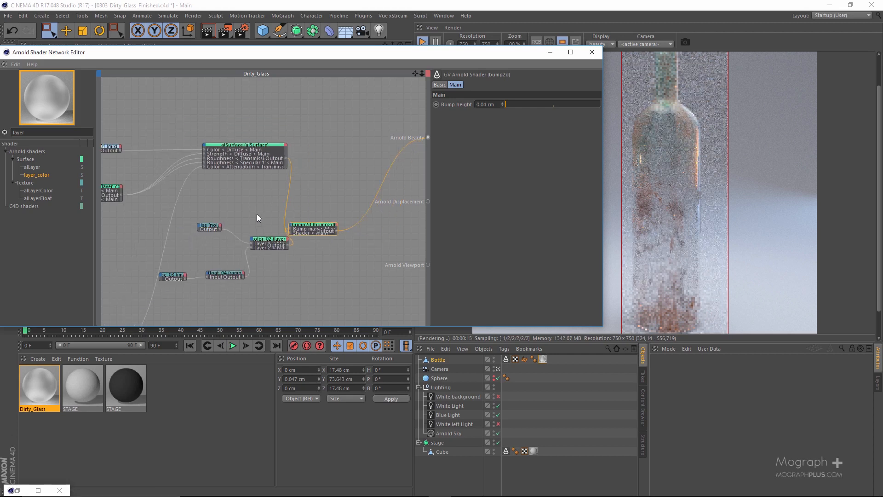
{"action": "middle_click_drag", "start_coordinate": [257, 214], "coordinate": [257, 168]}
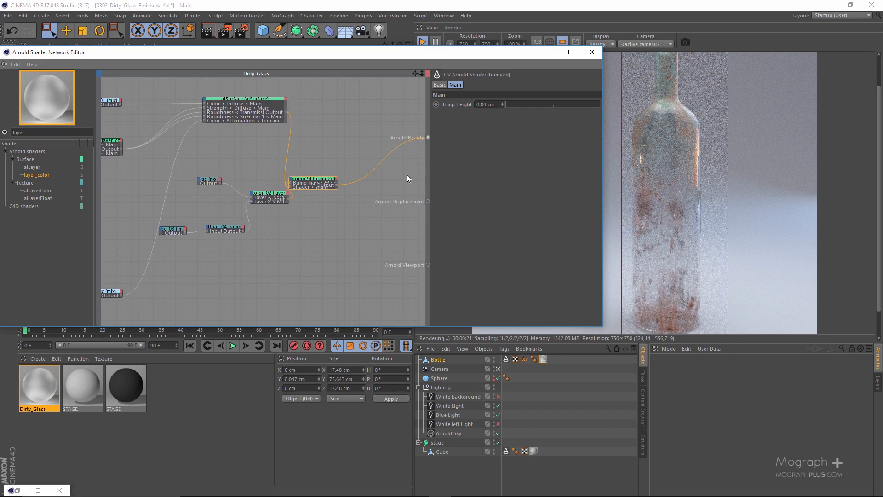
{"action": "double_click", "coordinate": [324, 53]}
{"action": "middle_click_drag", "start_coordinate": [355, 240], "coordinate": [600, 235], "text": "alt"}
{"action": "left_click_drag", "start_coordinate": [232, 136], "coordinate": [236, 147]}
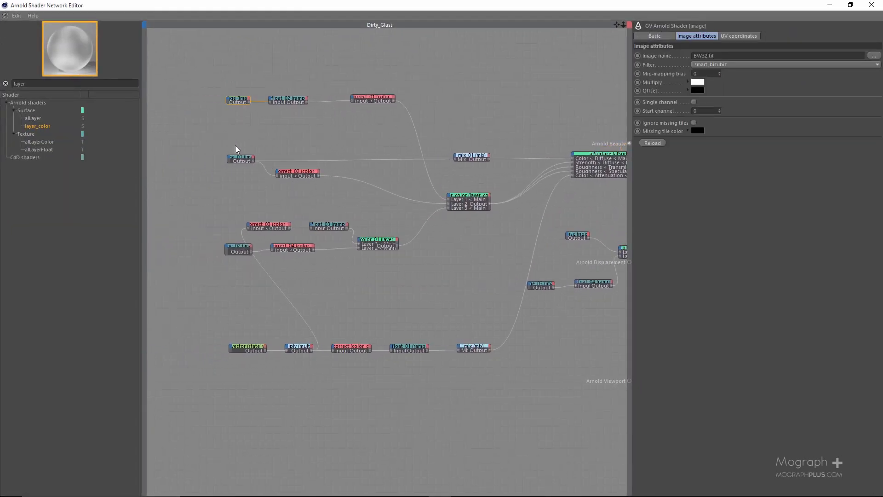
{"action": "left_click_drag", "start_coordinate": [239, 191], "coordinate": [239, 190]}
{"action": "left_click", "coordinate": [734, 36]}
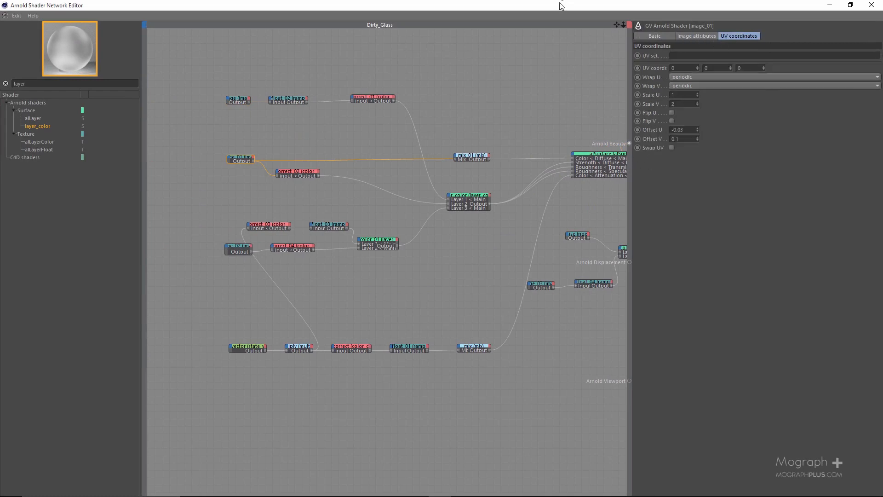
{"action": "left_click_drag", "start_coordinate": [558, 6], "coordinate": [261, 68]}
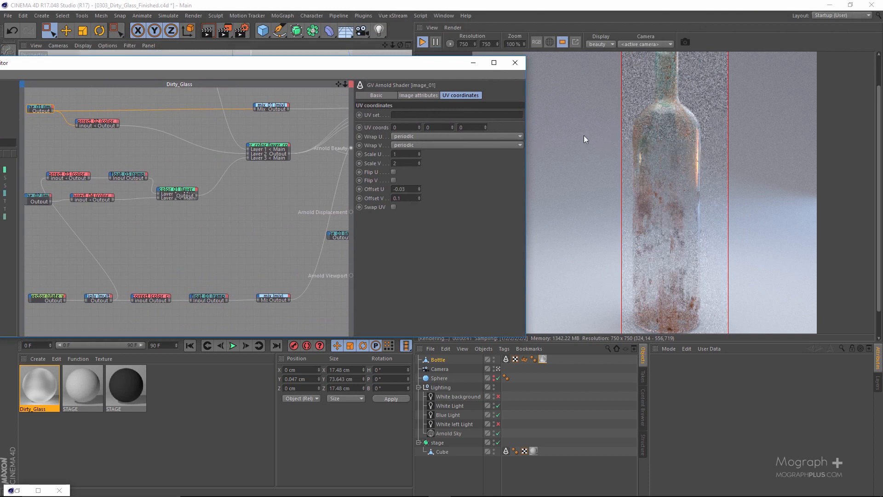
{"action": "left_click_drag", "start_coordinate": [319, 61], "coordinate": [357, 65]}
{"action": "scroll", "coordinate": [692, 281], "scroll_direction": "up", "scroll_amount": 1}
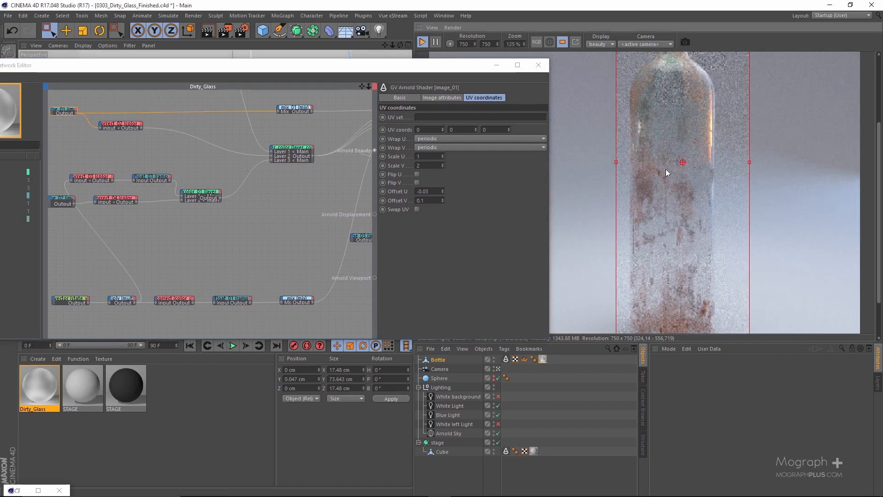
Feed the layer_color node directly into Arnold Beauty to preview the combined dirt mask on the bottle
{"action": "scroll", "coordinate": [277, 167], "scroll_direction": "up", "scroll_amount": 3}
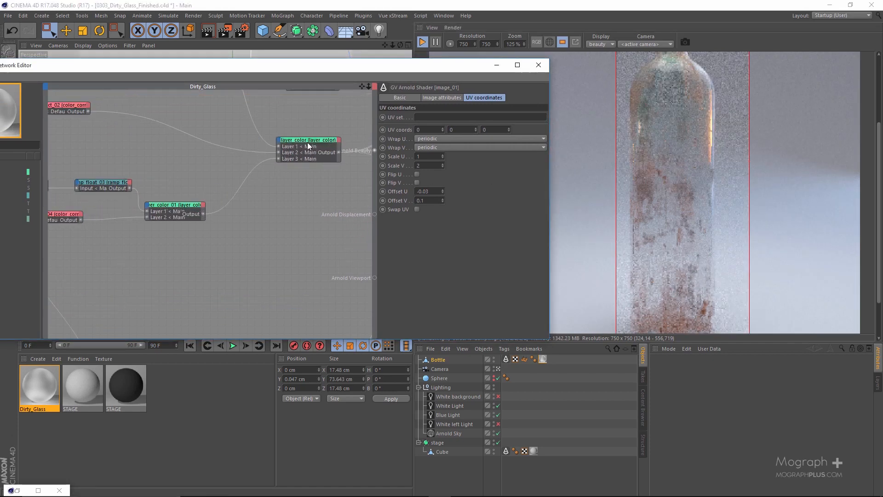
{"action": "left_click_drag", "start_coordinate": [292, 170], "coordinate": [292, 170]}
{"action": "middle_click_drag", "start_coordinate": [346, 186], "coordinate": [256, 206], "text": "alt"}
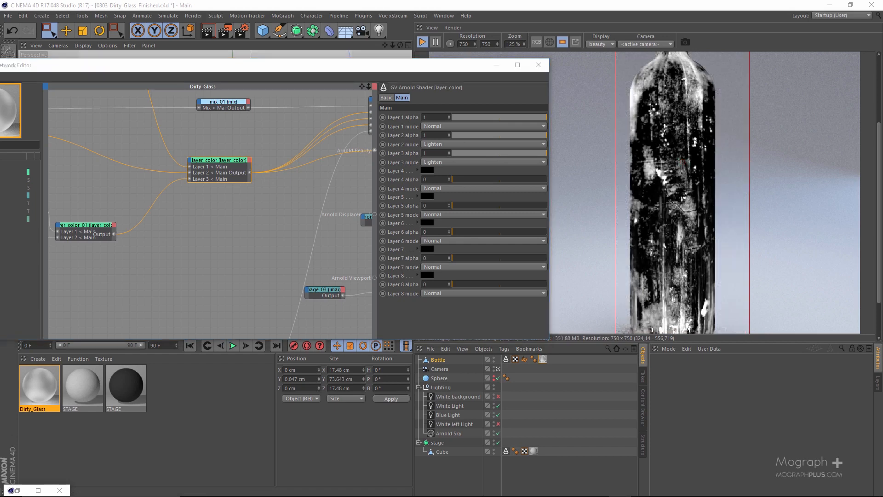
{"action": "left_click_drag", "start_coordinate": [492, 82], "coordinate": [882, 98]}
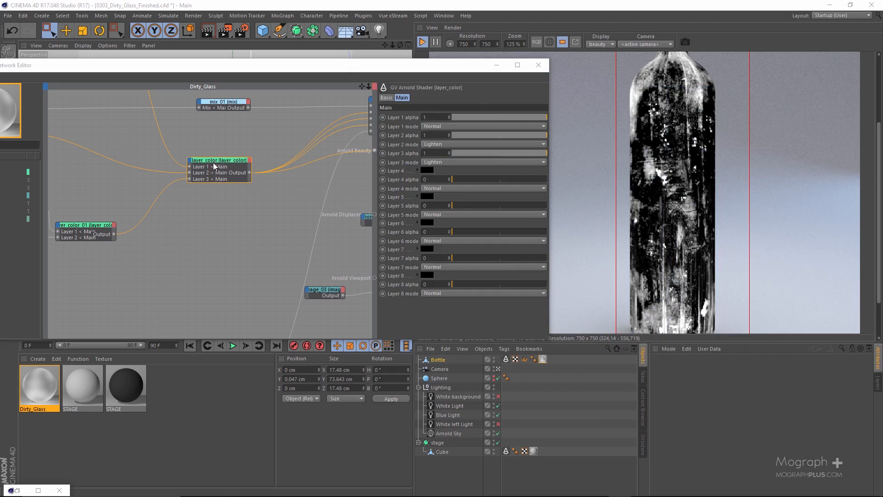
Examine the image, ramp and color correction branches feeding layer_color, and its connections into the alSurface node
{"action": "middle_click_drag", "start_coordinate": [280, 172], "coordinate": [184, 184]}
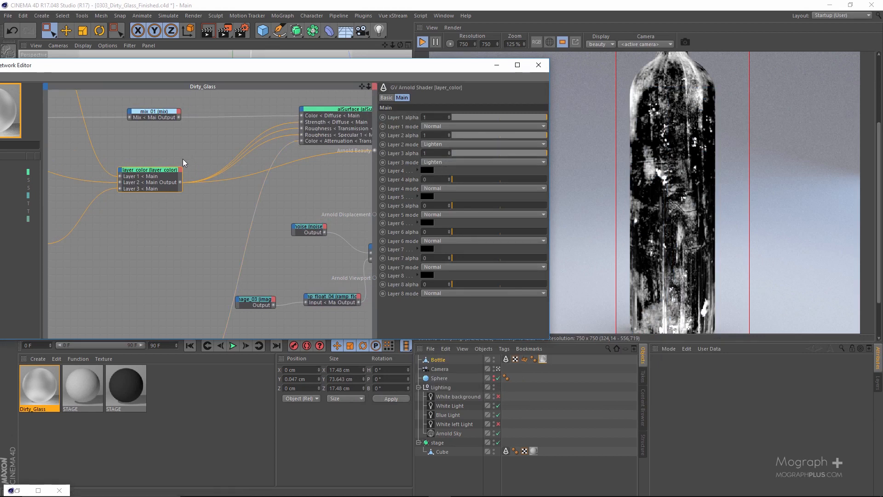
{"action": "middle_click_drag", "start_coordinate": [189, 166], "coordinate": [345, 209]}
{"action": "scroll", "coordinate": [113, 184], "scroll_direction": "down", "scroll_amount": 4}
{"action": "middle_click_drag", "start_coordinate": [106, 134], "coordinate": [198, 157]}
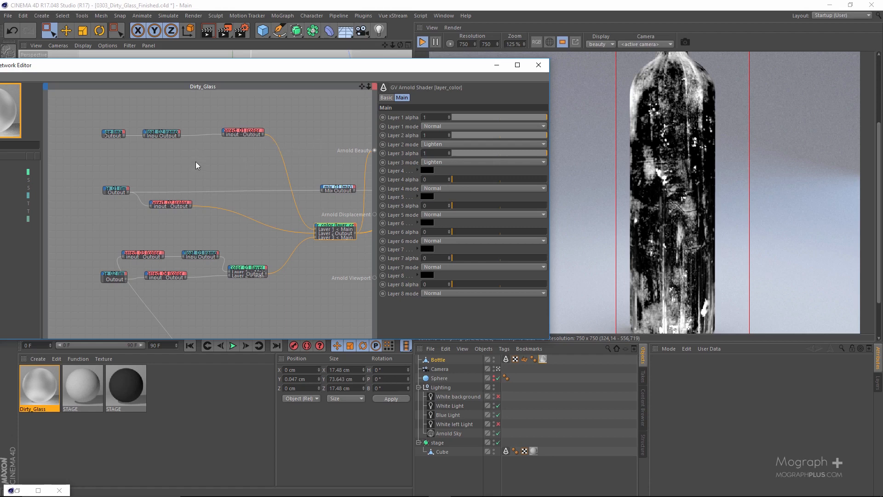
{"action": "middle_click_drag", "start_coordinate": [271, 210], "coordinate": [82, 173]}
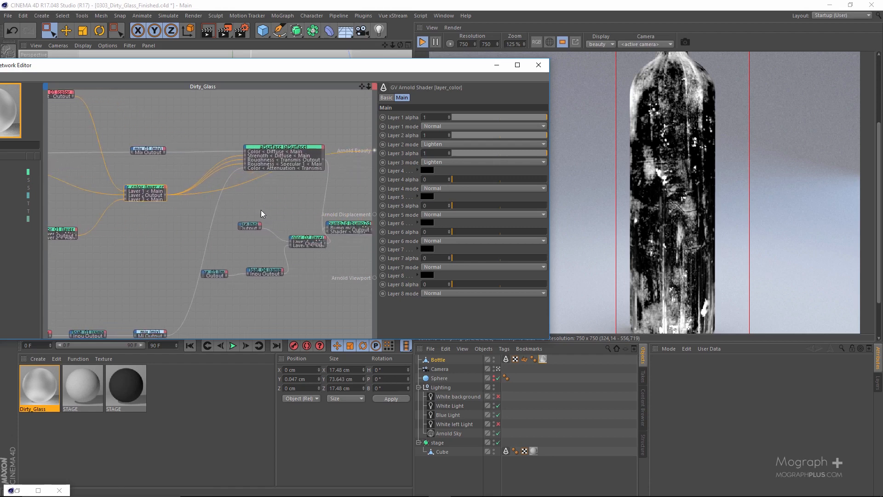
{"action": "middle_click_drag", "start_coordinate": [267, 222], "coordinate": [293, 227]}
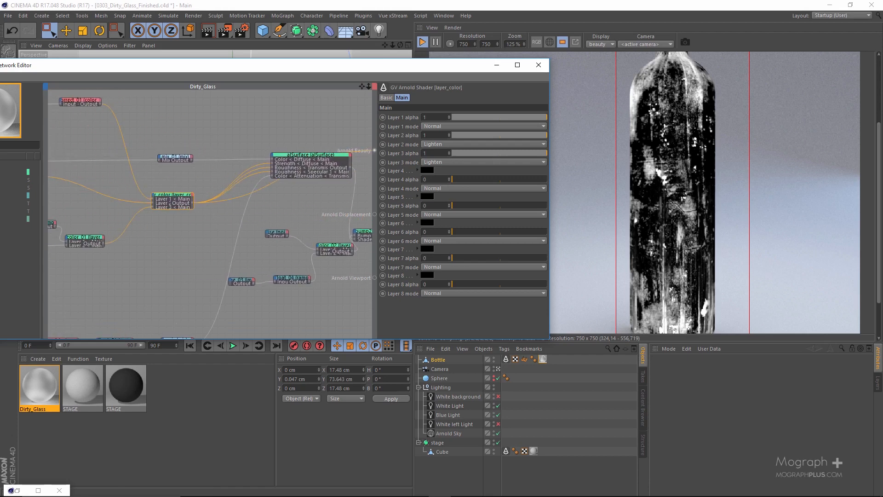
{"action": "middle_click_drag", "start_coordinate": [203, 207], "coordinate": [321, 221]}
{"action": "middle_click_drag", "start_coordinate": [152, 190], "coordinate": [170, 193]}
{"action": "middle_click_drag", "start_coordinate": [81, 123], "coordinate": [112, 127]}
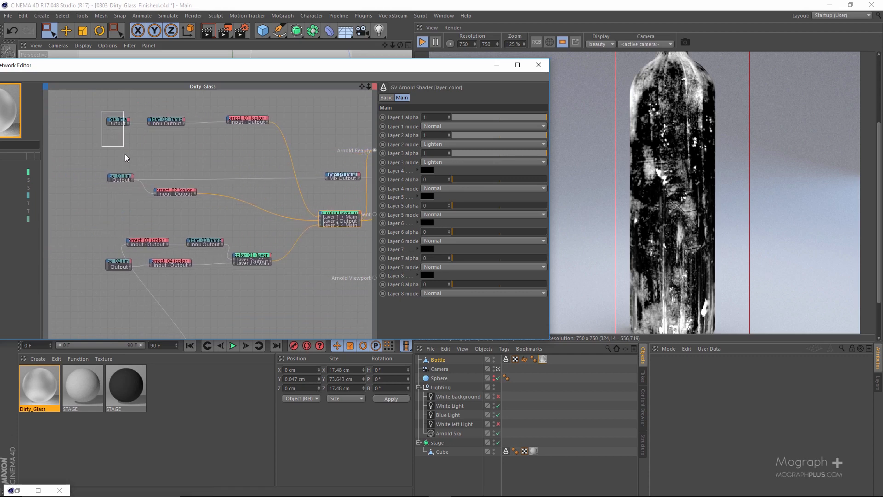
{"action": "left_click_drag", "start_coordinate": [125, 158], "coordinate": [124, 154]}
{"action": "left_click", "coordinate": [118, 178]}
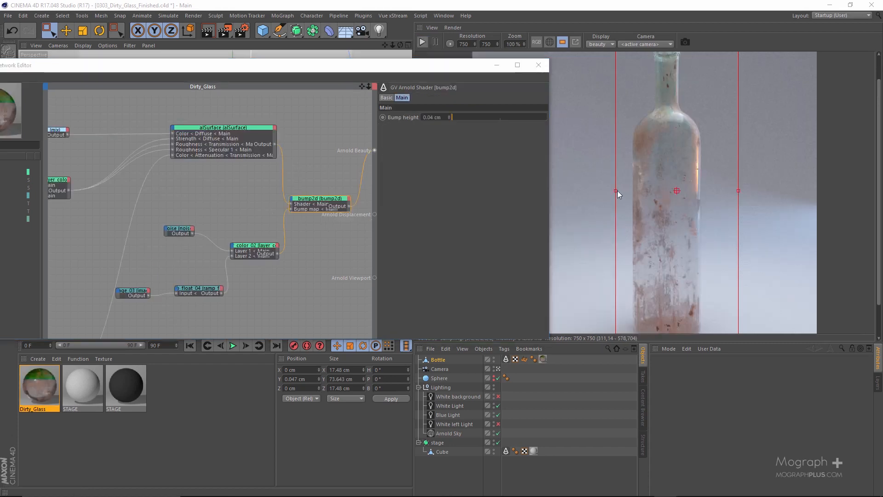
Inspect the bottle render with the complete material, both as a whole and close up
{"action": "scroll", "coordinate": [616, 191], "scroll_direction": "down", "scroll_amount": 2}
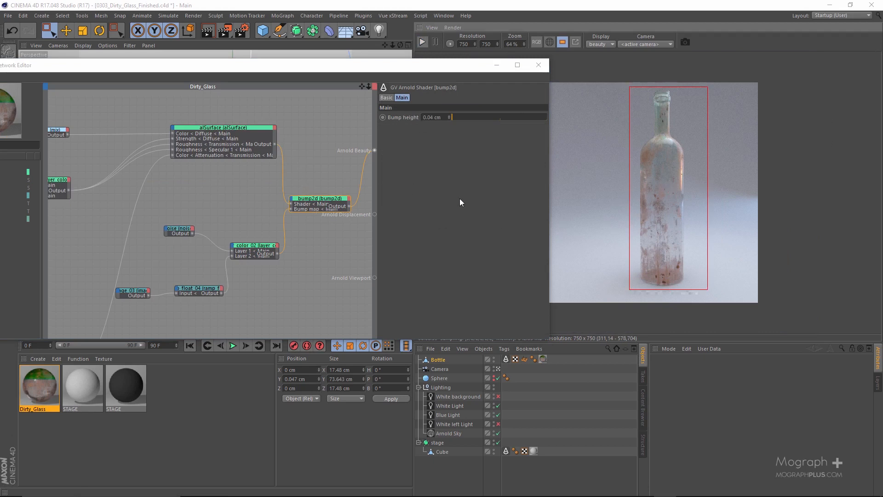
{"action": "scroll", "coordinate": [667, 212], "scroll_direction": "up", "scroll_amount": 3}
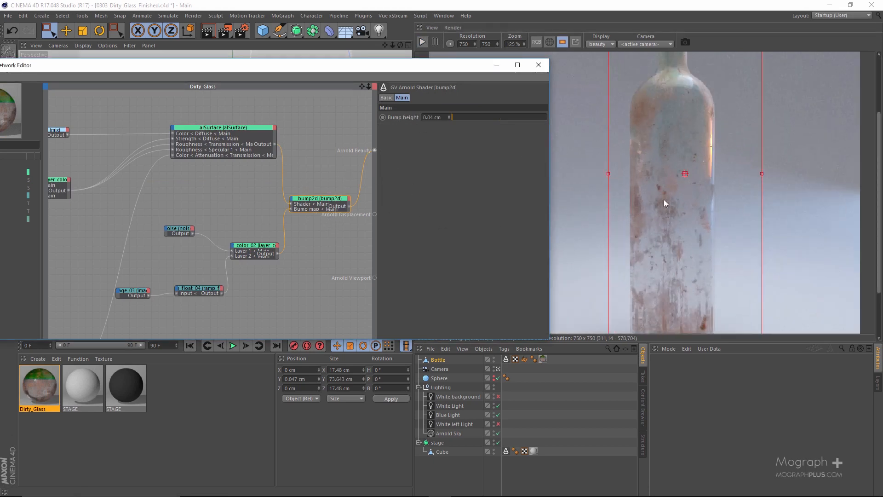
{"action": "mouse_move", "coordinate": [664, 199]}
{"action": "middle_mouse_down"}
{"action": "mouse_move", "coordinate": [653, 109]}
{"action": "mouse_move", "coordinate": [680, 253]}
{"action": "mouse_move", "coordinate": [680, 175]}
{"action": "mouse_move", "coordinate": [656, 95]}
{"action": "mouse_move", "coordinate": [649, 190]}
{"action": "middle_mouse_up"}
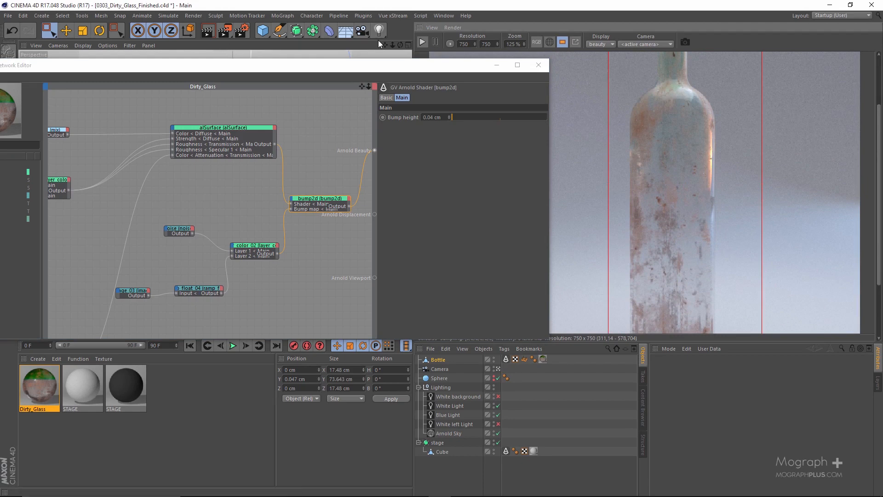
In the Arnold Renderer sampling settings, set Camera (AA) to 4, Refraction to 4 and Glossy to 3
{"action": "left_click", "coordinate": [241, 32]}
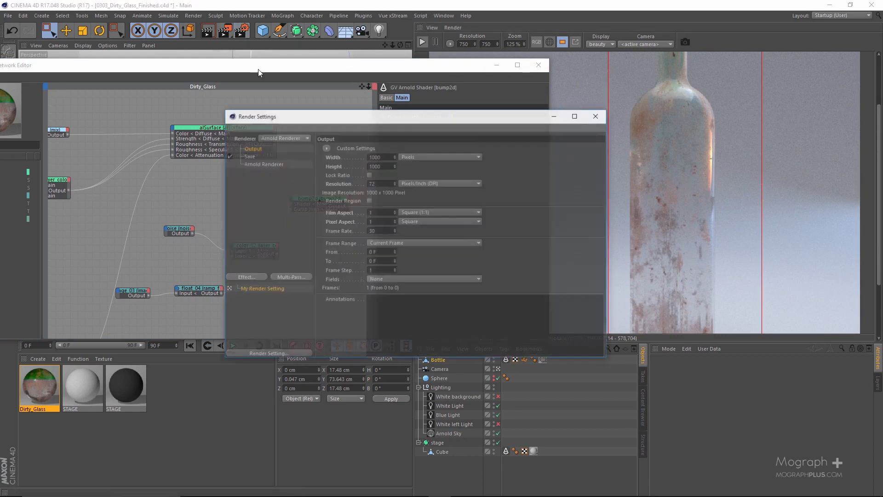
{"action": "left_click", "coordinate": [269, 164]}
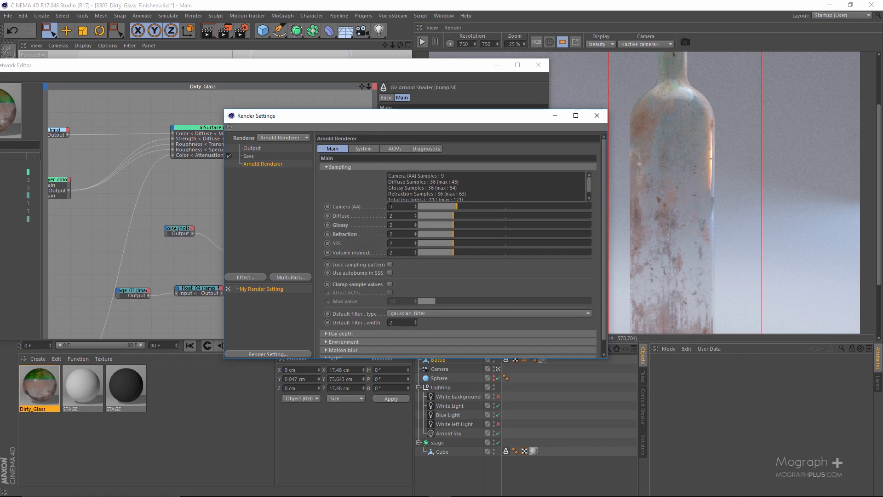
{"action": "double_click", "coordinate": [396, 207]}
{"action": "double_click", "coordinate": [406, 234]}
{"action": "double_click", "coordinate": [406, 226]}
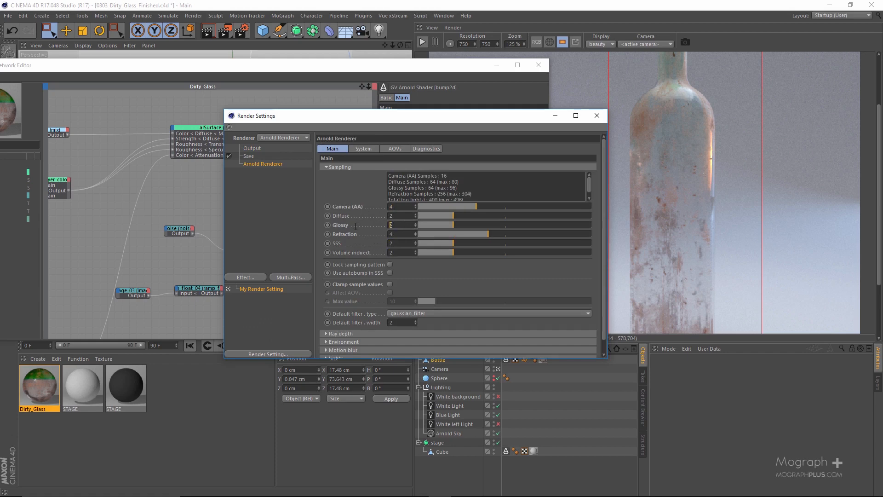
{"action": "type", "text": "3"}
{"action": "double_click", "coordinate": [391, 216]}
{"action": "scroll", "coordinate": [359, 214], "scroll_direction": "down", "scroll_amount": 1}
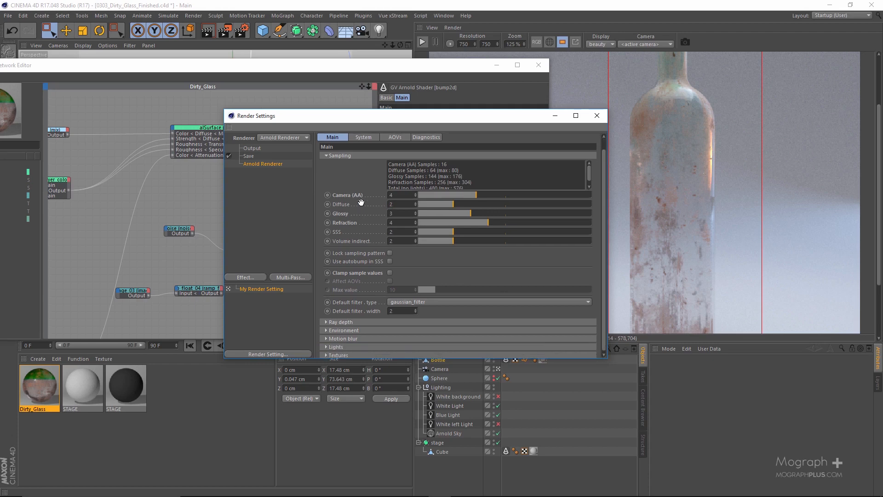
Set the Arnold Renderer's refraction ray depth to 5
{"action": "left_click", "coordinate": [343, 154]}
{"action": "left_click", "coordinate": [350, 175]}
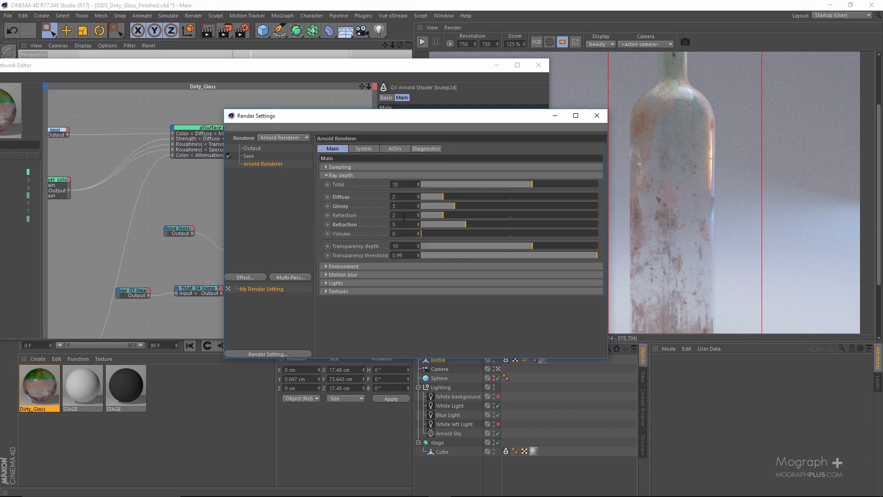
{"action": "type", "text": "5"}
{"action": "key", "text": "Return"}
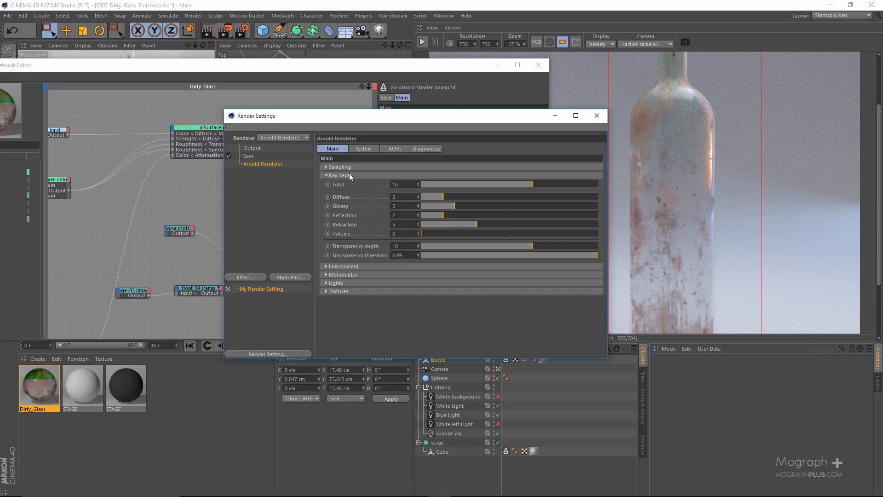
{"action": "left_click", "coordinate": [349, 174]}
Recheck the Arnold sampling values and look over the Output and Save render settings
{"action": "left_click", "coordinate": [349, 167]}
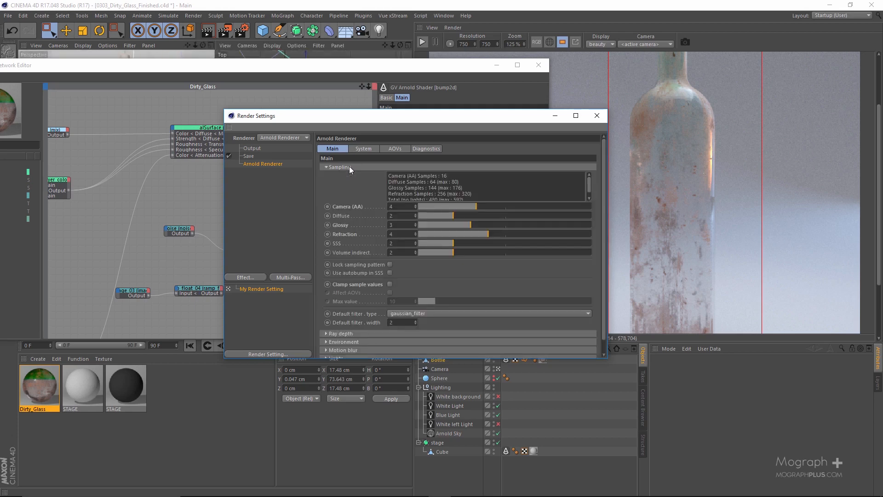
{"action": "left_click", "coordinate": [349, 166]}
{"action": "left_click", "coordinate": [252, 149]}
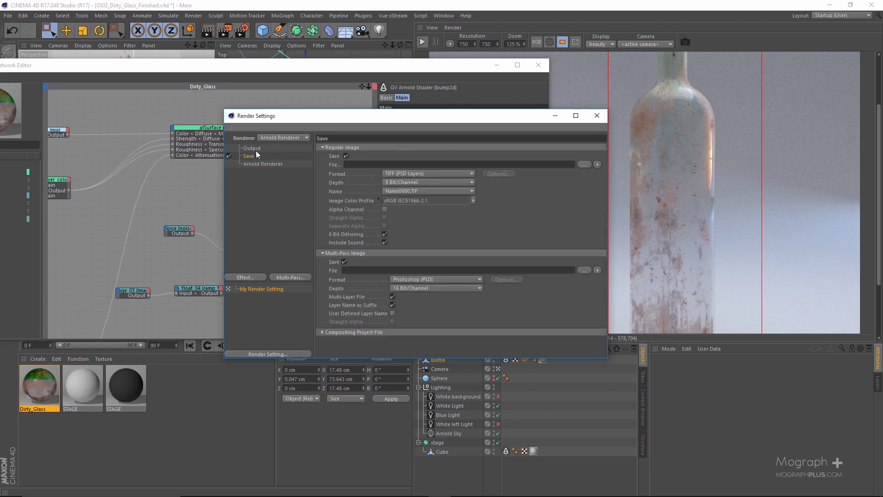
Close the render settings and the network editor, enlarge the Perspective view and render the scene to the Picture Viewer
{"action": "left_click", "coordinate": [251, 156]}
{"action": "left_click", "coordinate": [258, 164]}
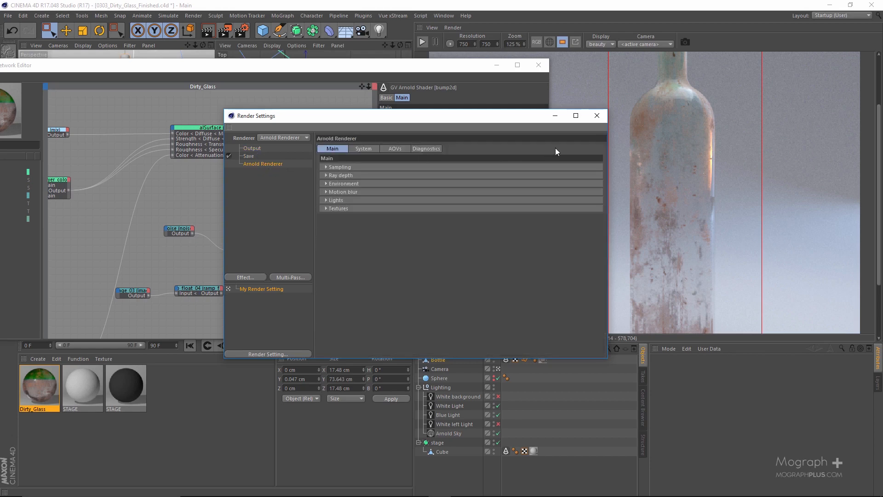
{"action": "left_click", "coordinate": [596, 117]}
{"action": "left_click", "coordinate": [532, 70]}
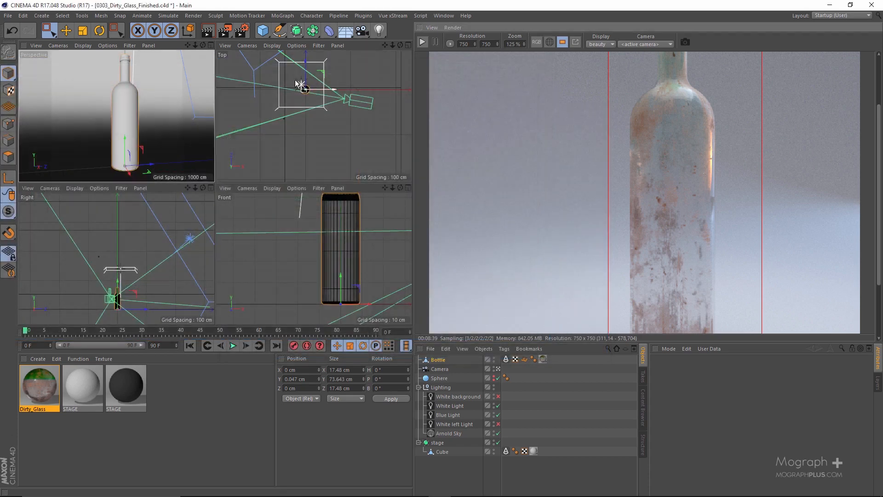
{"action": "middle_click", "coordinate": [211, 53]}
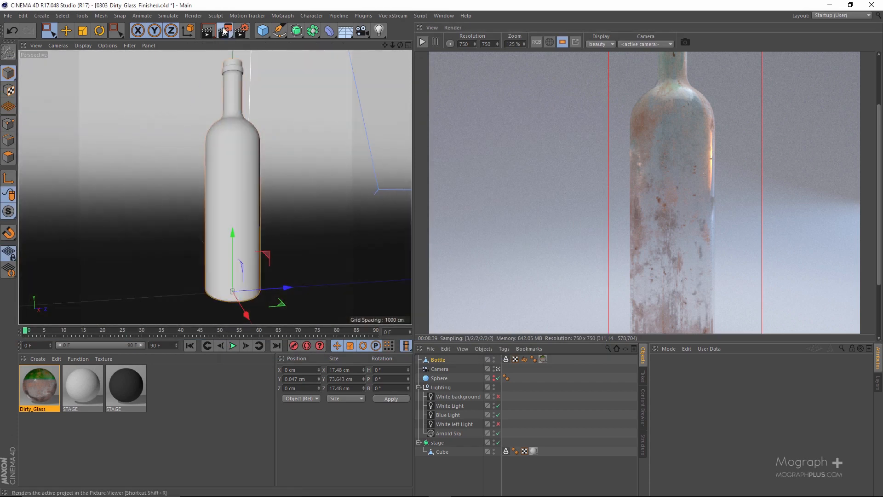
{"action": "left_click", "coordinate": [224, 30]}
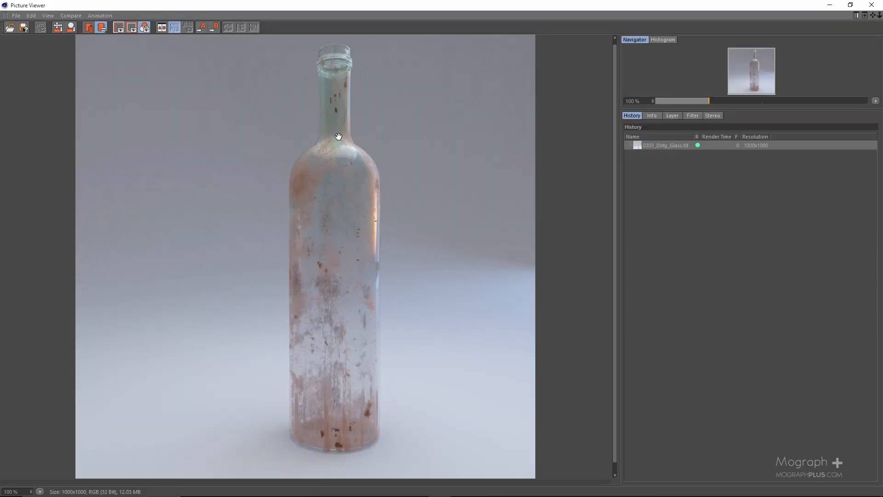
Examine the finished render of the dirty glass bottle from neck to base, both close up and as a whole
{"action": "scroll", "coordinate": [350, 100], "scroll_direction": "up", "scroll_amount": 1}
{"action": "scroll", "coordinate": [350, 101], "scroll_direction": "up", "scroll_amount": 3}
{"action": "left_click_drag", "start_coordinate": [349, 98], "coordinate": [331, 283]}
{"action": "left_click_drag", "start_coordinate": [331, 325], "coordinate": [334, 113]}
{"action": "left_click_drag", "start_coordinate": [334, 266], "coordinate": [335, 156]}
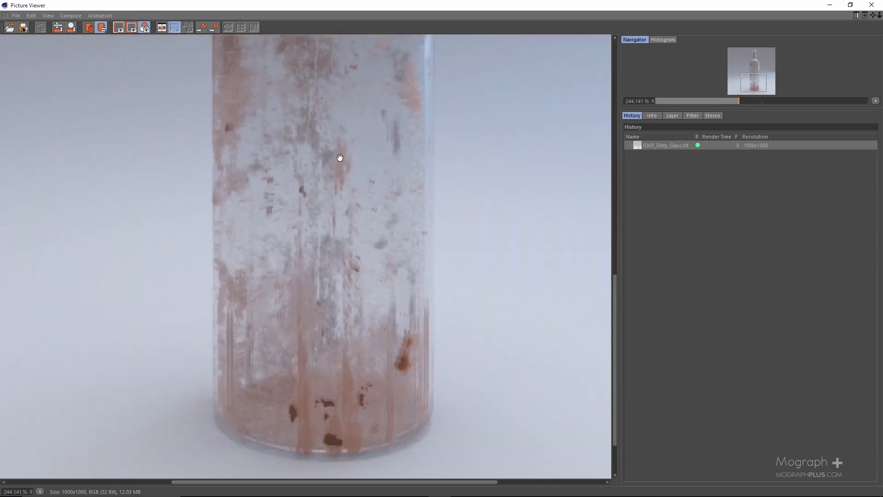
{"action": "scroll", "coordinate": [350, 178], "scroll_direction": "down", "scroll_amount": 2}
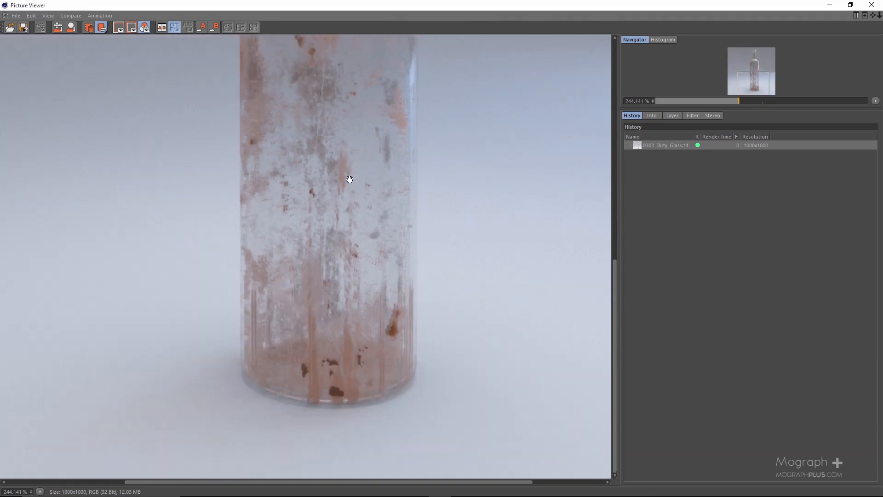
{"action": "scroll", "coordinate": [361, 159], "scroll_direction": "down", "scroll_amount": 2}
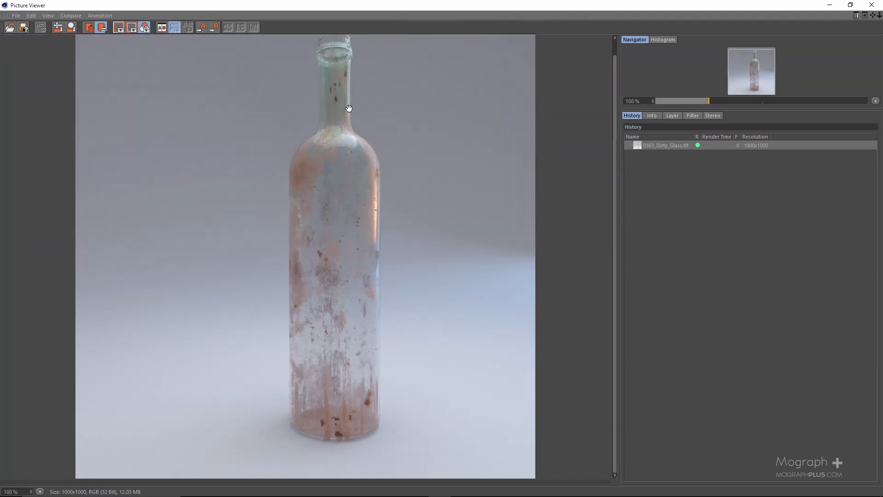
{"action": "scroll", "coordinate": [350, 105], "scroll_direction": "up", "scroll_amount": 2}
{"action": "scroll", "coordinate": [345, 89], "scroll_direction": "down", "scroll_amount": 1}
{"action": "scroll", "coordinate": [349, 117], "scroll_direction": "down", "scroll_amount": 2}
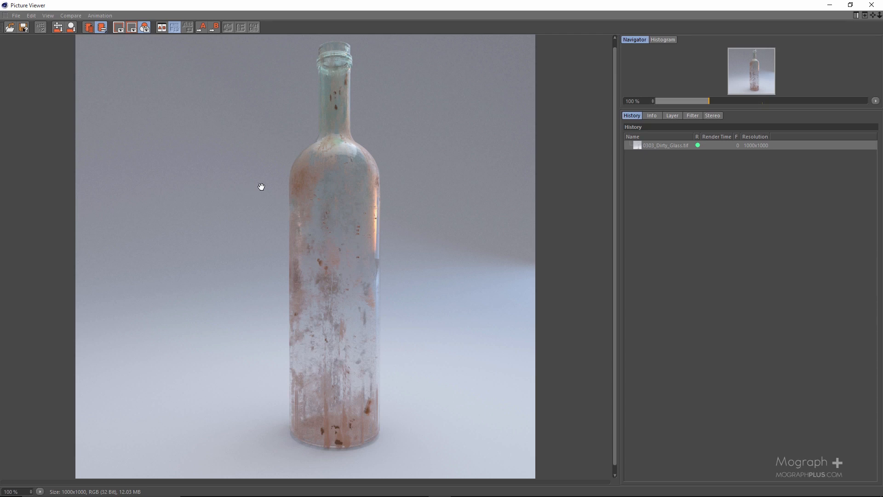
Inspect the dirt, stains and reflections on the rendered bottle's rim, neck, shoulder and lower body at higher magnification
{"action": "scroll", "coordinate": [339, 114], "scroll_direction": "up", "scroll_amount": 2}
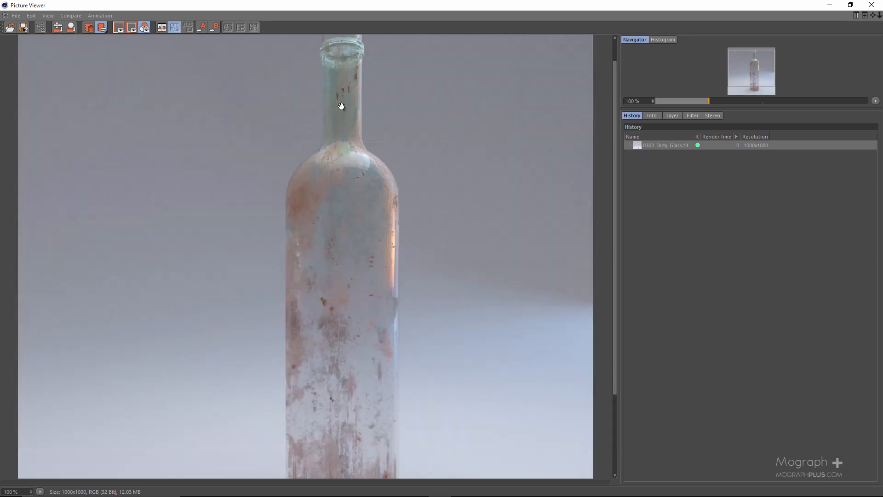
{"action": "scroll", "coordinate": [349, 138], "scroll_direction": "down", "scroll_amount": 1}
{"action": "left_click_drag", "start_coordinate": [359, 227], "coordinate": [351, 132]}
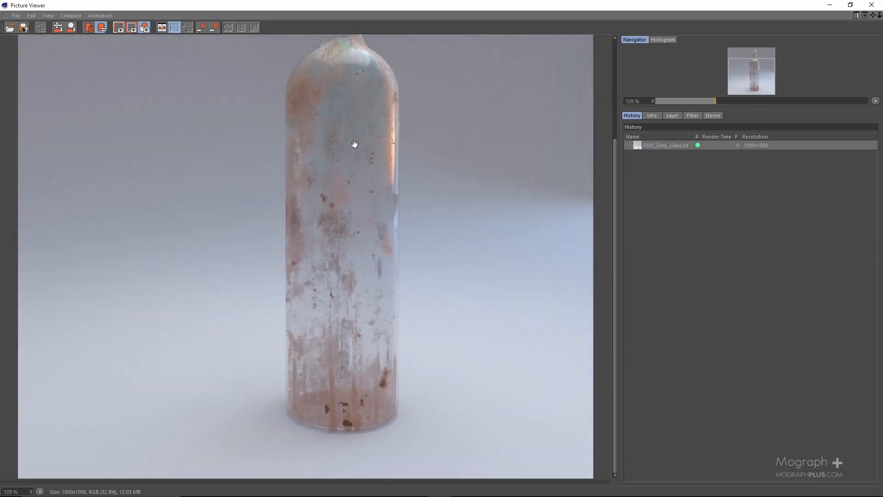
{"action": "left_click_drag", "start_coordinate": [355, 207], "coordinate": [357, 337]}
{"action": "scroll", "coordinate": [357, 153], "scroll_direction": "up", "scroll_amount": 4}
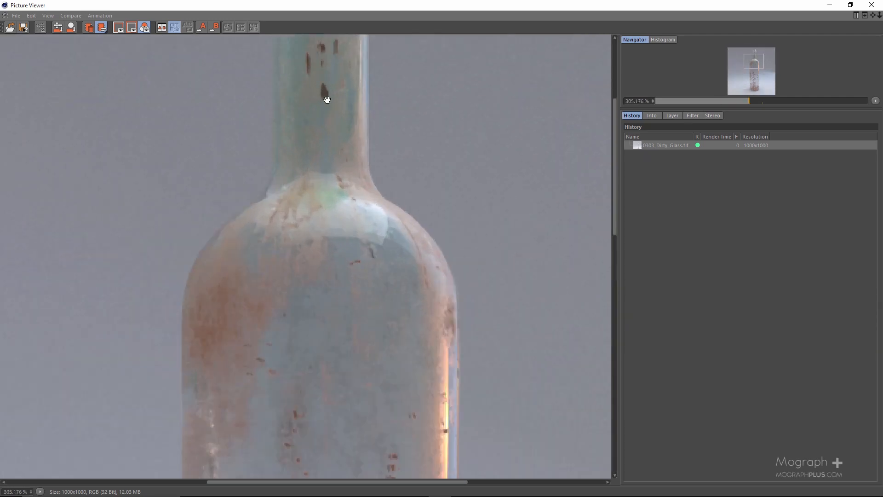
{"action": "left_click_drag", "start_coordinate": [325, 99], "coordinate": [336, 287]}
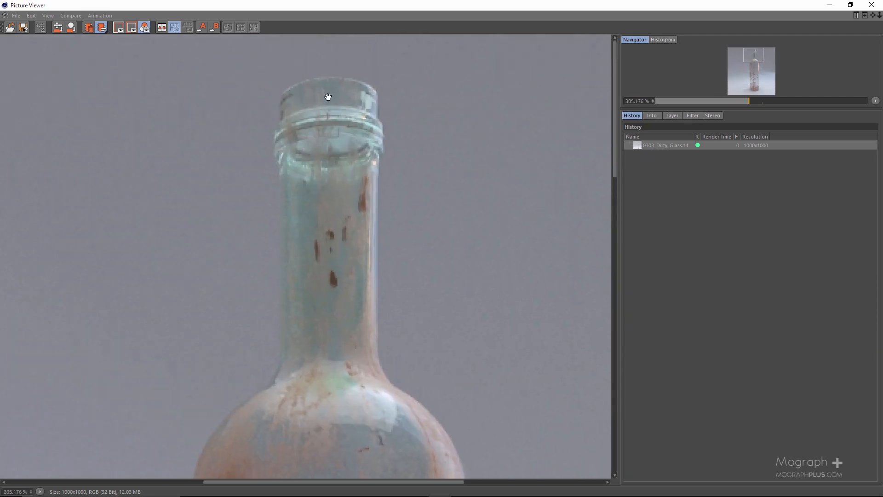
{"action": "left_click_drag", "start_coordinate": [372, 329], "coordinate": [361, 112]}
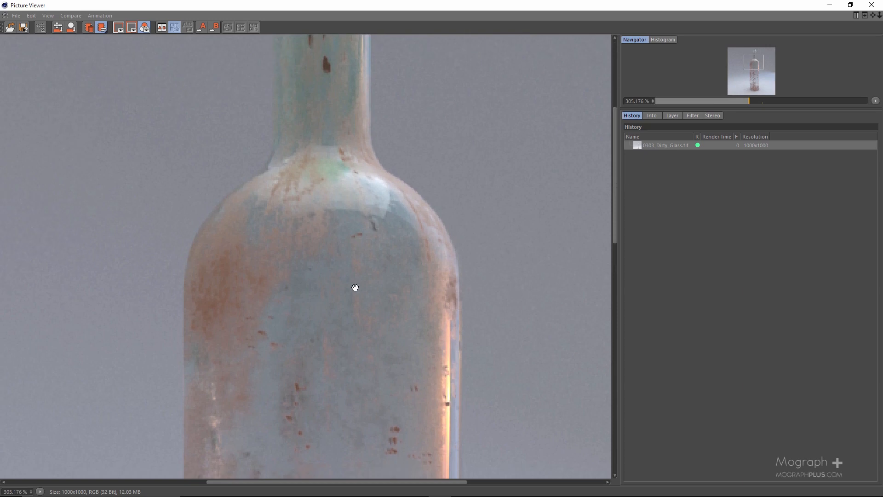
{"action": "left_click_drag", "start_coordinate": [361, 159], "coordinate": [366, 99]}
{"action": "left_click_drag", "start_coordinate": [358, 344], "coordinate": [363, 151]}
{"action": "left_click_drag", "start_coordinate": [372, 313], "coordinate": [368, 198]}
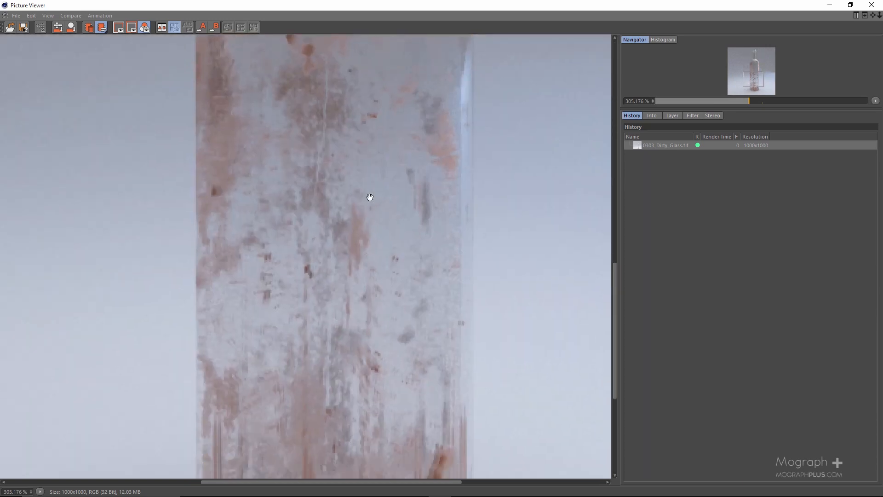
{"action": "left_click_drag", "start_coordinate": [376, 347], "coordinate": [403, 254]}
{"action": "scroll", "coordinate": [401, 239], "scroll_direction": "down", "scroll_amount": 3}
{"action": "scroll", "coordinate": [401, 194], "scroll_direction": "down", "scroll_amount": 3}
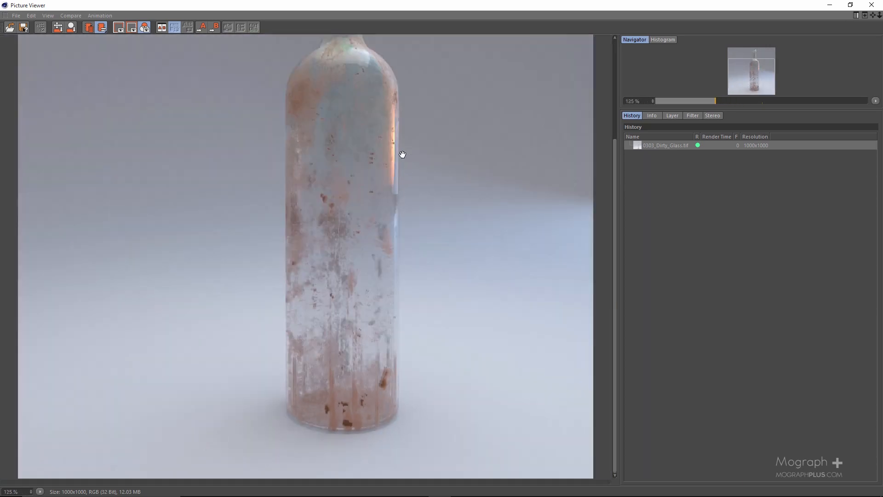
{"action": "left_click_drag", "start_coordinate": [370, 119], "coordinate": [368, 167]}
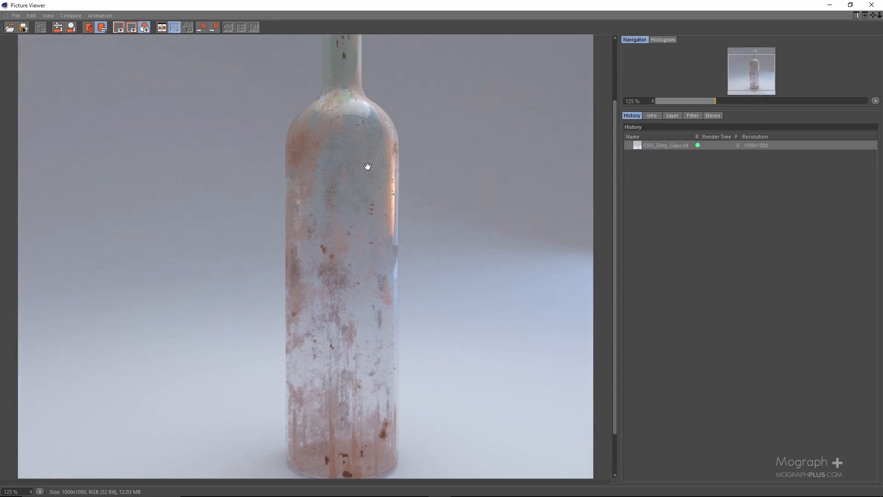
{"action": "left_click_drag", "start_coordinate": [347, 95], "coordinate": [347, 136]}
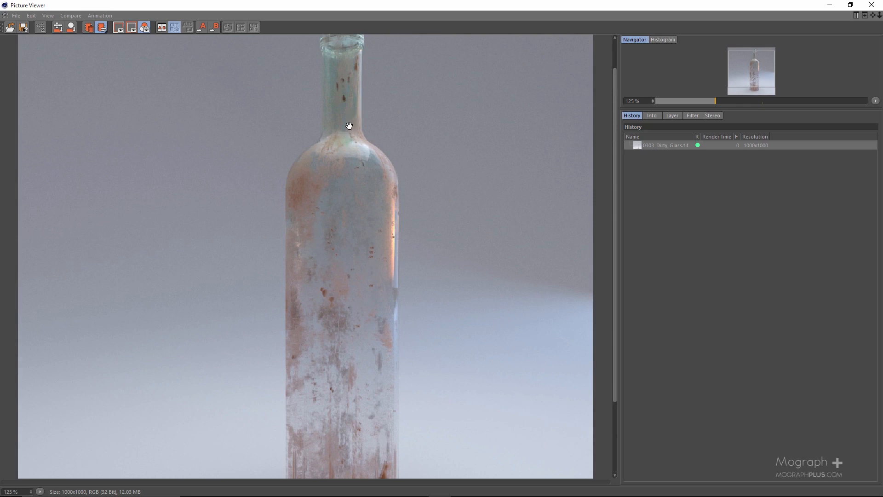
{"action": "left_click_drag", "start_coordinate": [347, 111], "coordinate": [350, 114]}
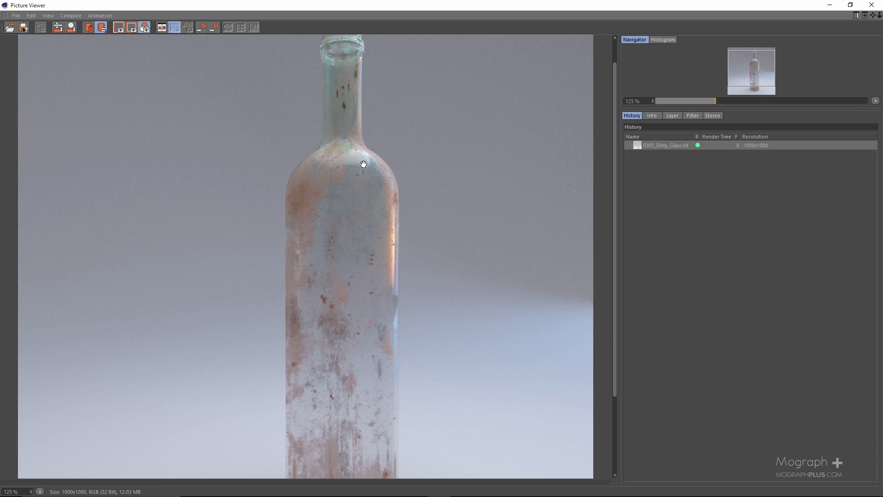
{"action": "left_click_drag", "start_coordinate": [366, 249], "coordinate": [357, 213]}
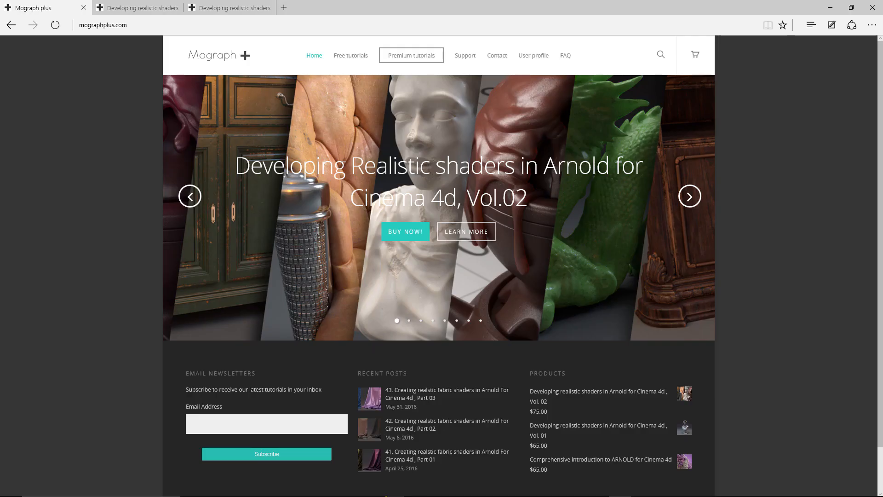
In the web browser, view the product pages of Developing realistic shaders in Arnold for Cinema 4d, Vol. 01 and Vol. 02
{"action": "key", "text": "ctrl+Tab"}
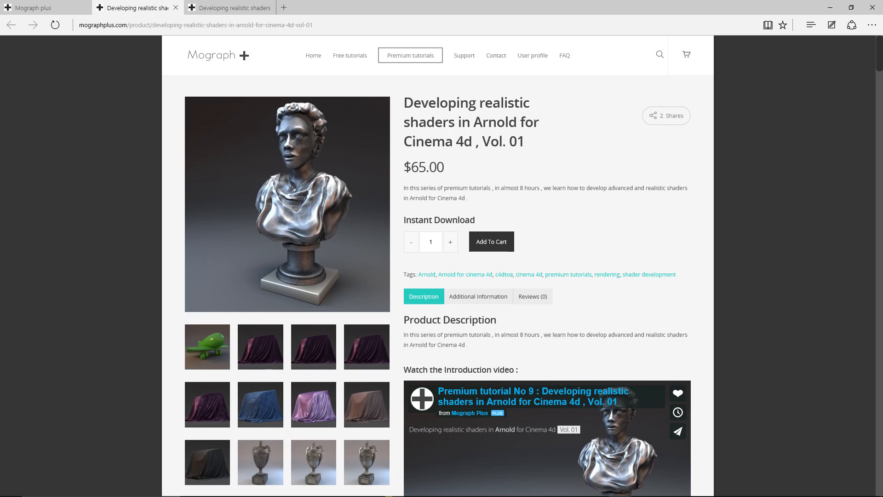
{"action": "key", "text": "ctrl+Tab"}
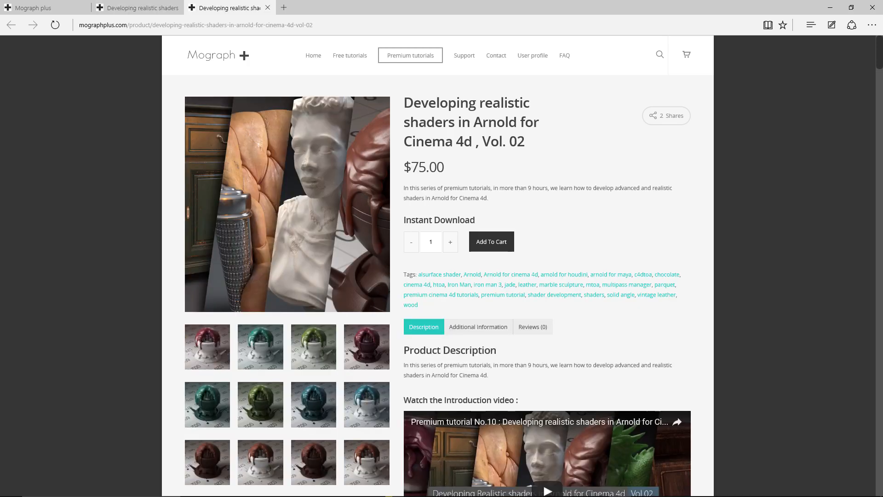